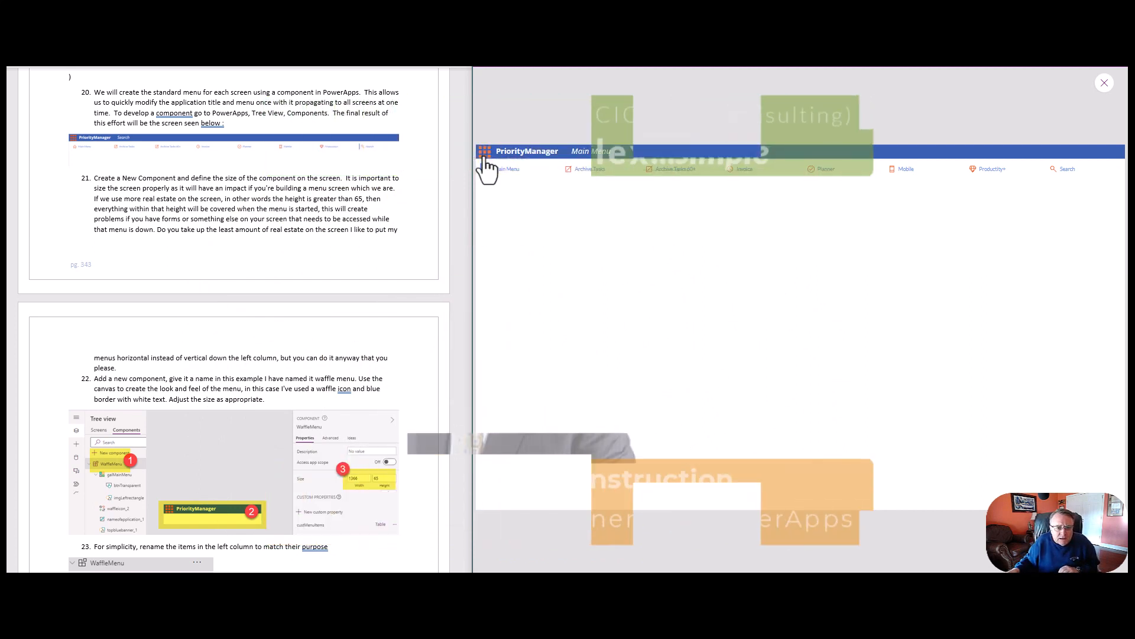
Step: Test the waffle menu in the app preview by toggling it and visiting Invoice, Productivity+ and Main Menu, and exit the preview
{"action": "left_click", "coordinate": [483, 155]}
{"action": "left_click", "coordinate": [485, 155]}
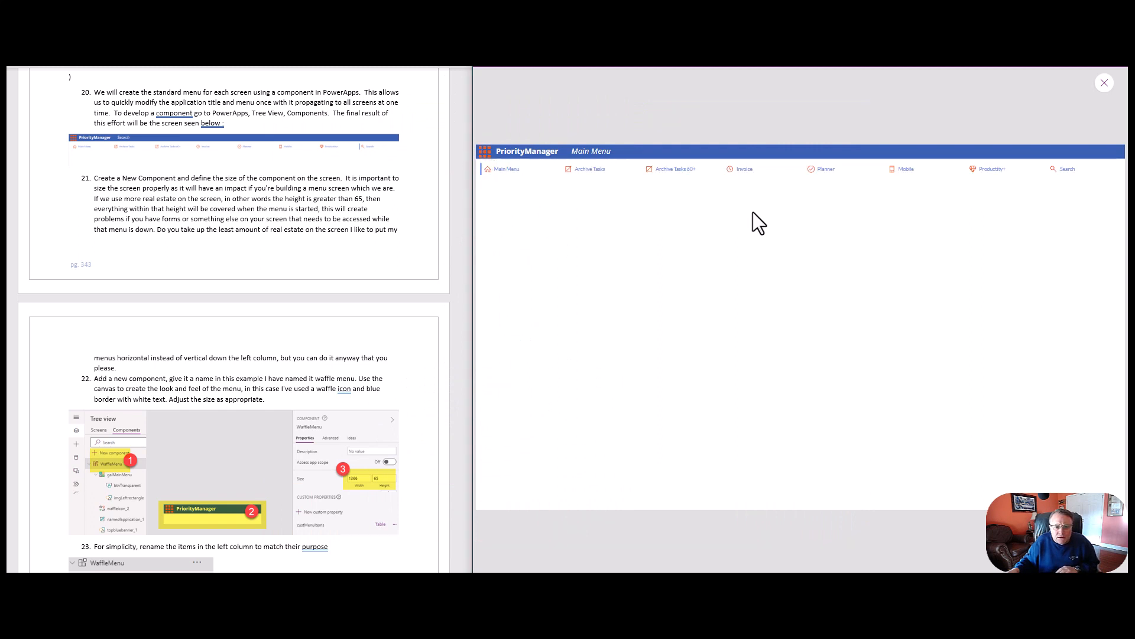
{"action": "left_click", "coordinate": [739, 172]}
{"action": "left_click", "coordinate": [993, 173]}
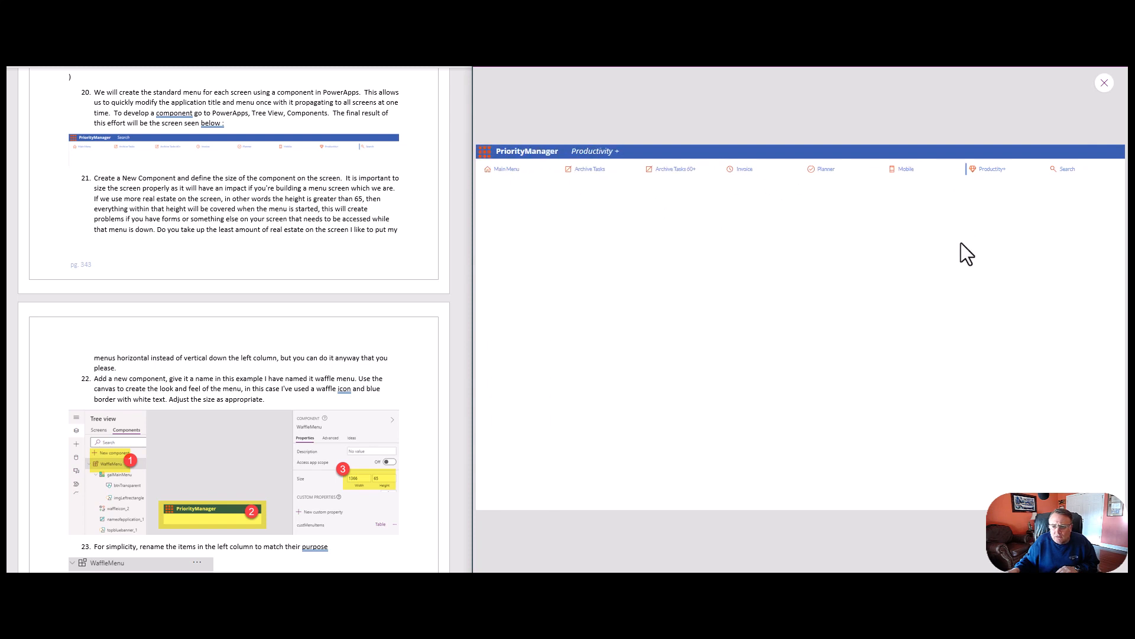
{"action": "left_click", "coordinate": [509, 174]}
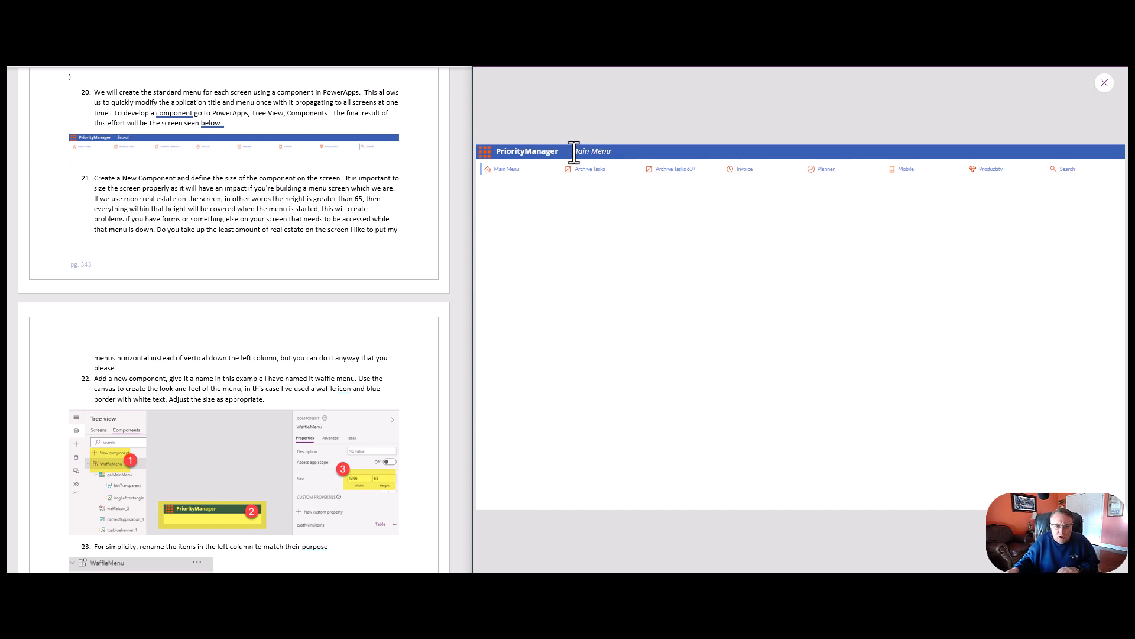
{"action": "left_click", "coordinate": [748, 174]}
{"action": "left_click", "coordinate": [983, 173]}
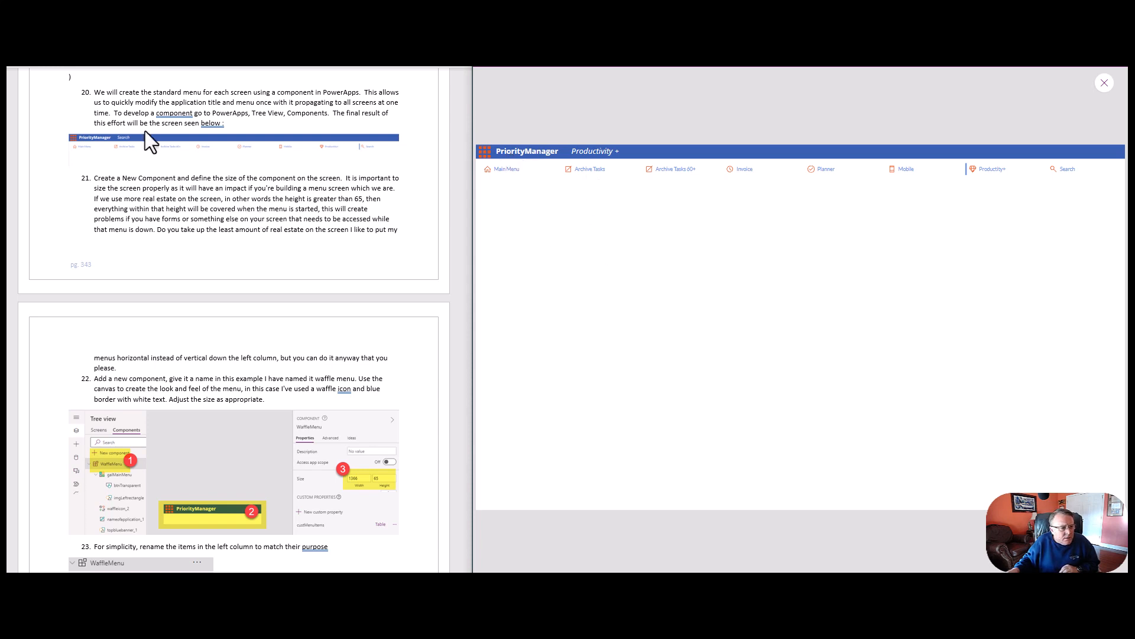
{"action": "left_click", "coordinate": [1103, 84]}
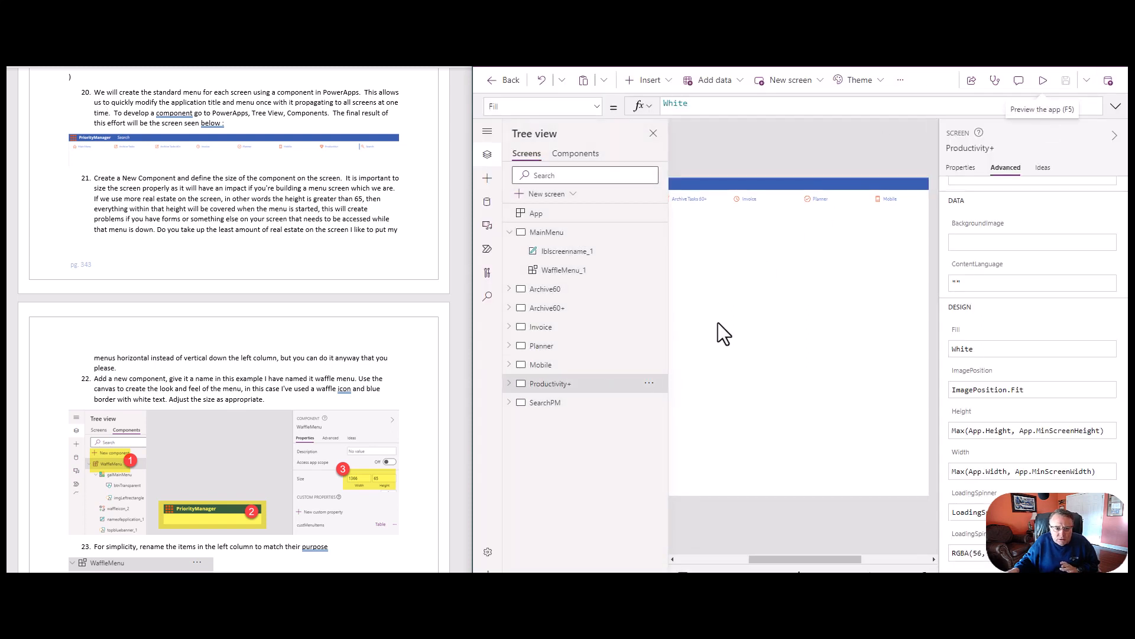
Step: Bring the start of the menu banner into view and show the general properties of the WaffleMenu component
{"action": "left_click_drag", "start_coordinate": [763, 559], "coordinate": [692, 559]}
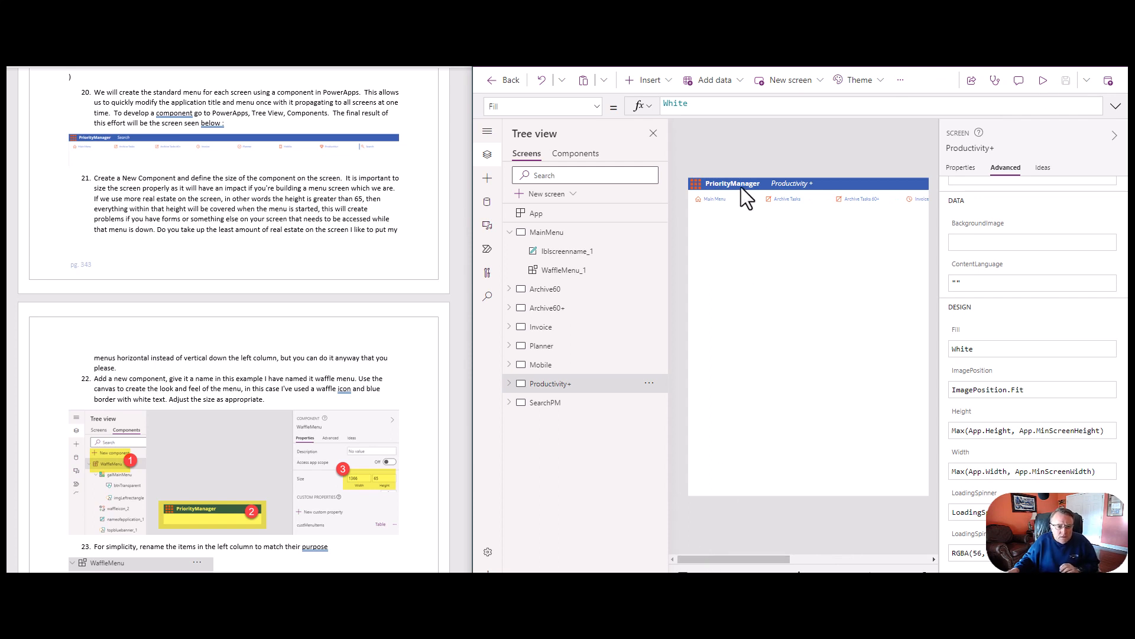
{"action": "left_click", "coordinate": [570, 156]}
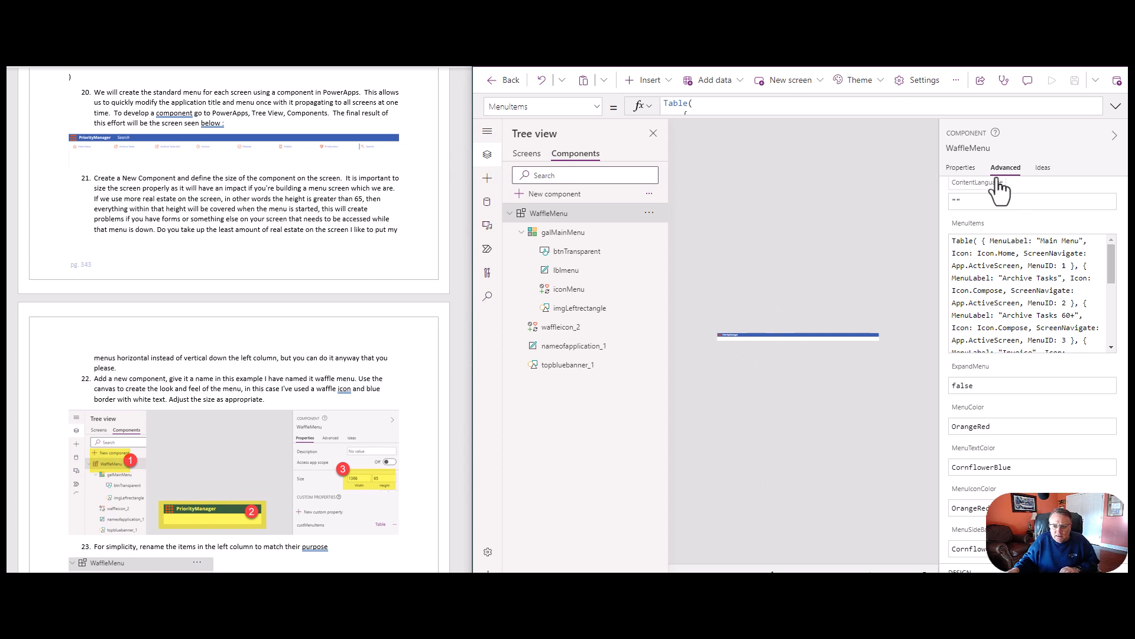
{"action": "left_click", "coordinate": [960, 168]}
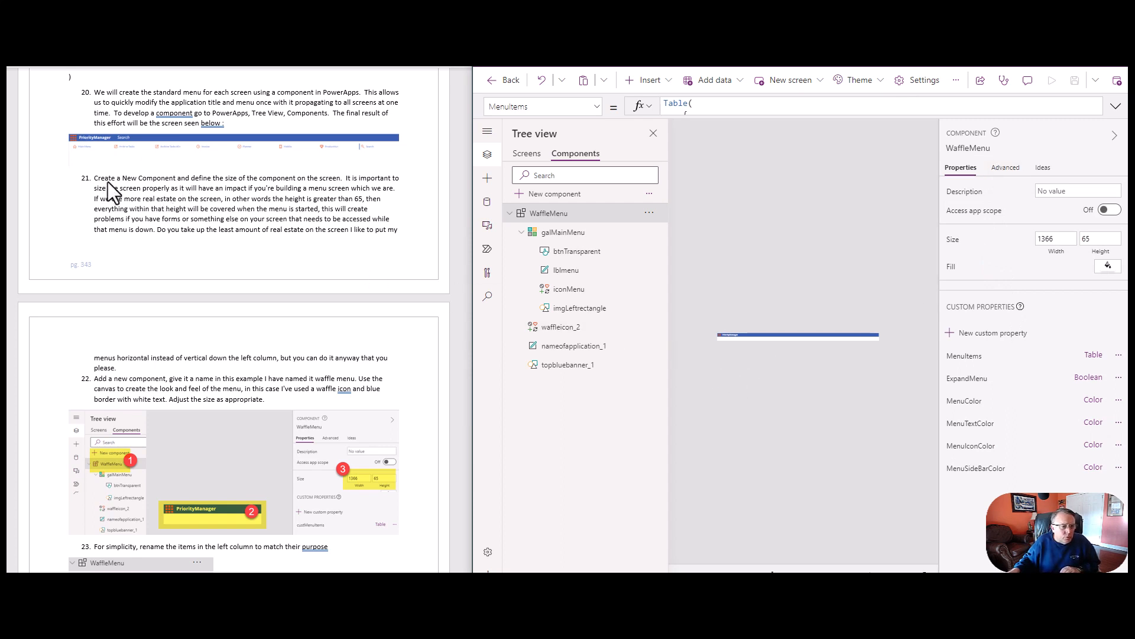
Step: Add a new blank component to the app and delete it again
{"action": "left_click", "coordinate": [540, 195]}
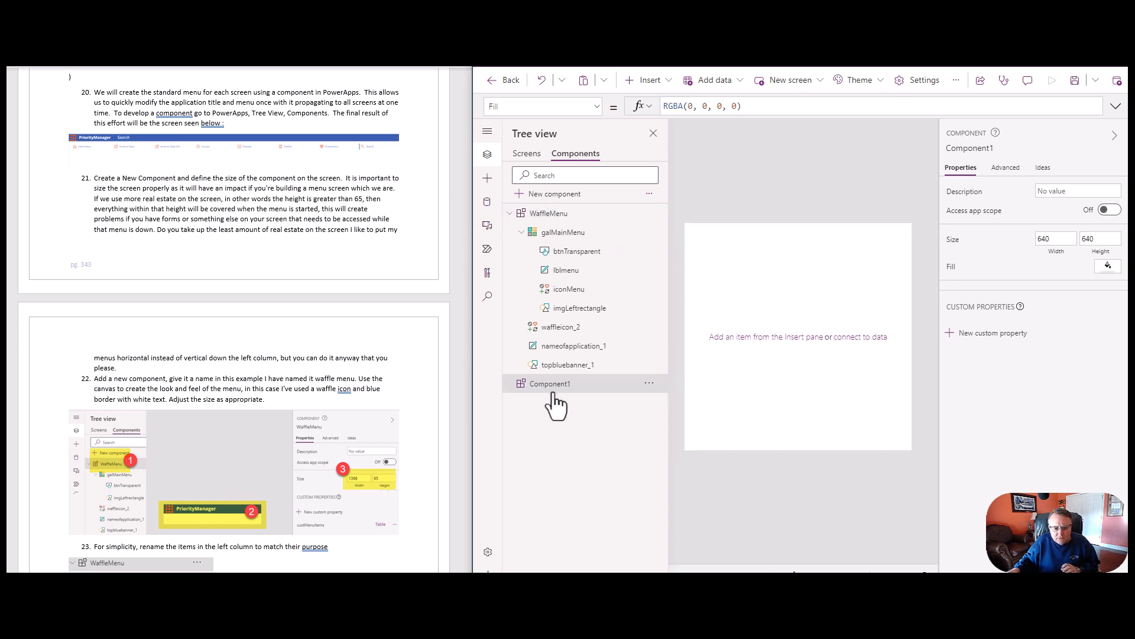
{"action": "left_click", "coordinate": [649, 383]}
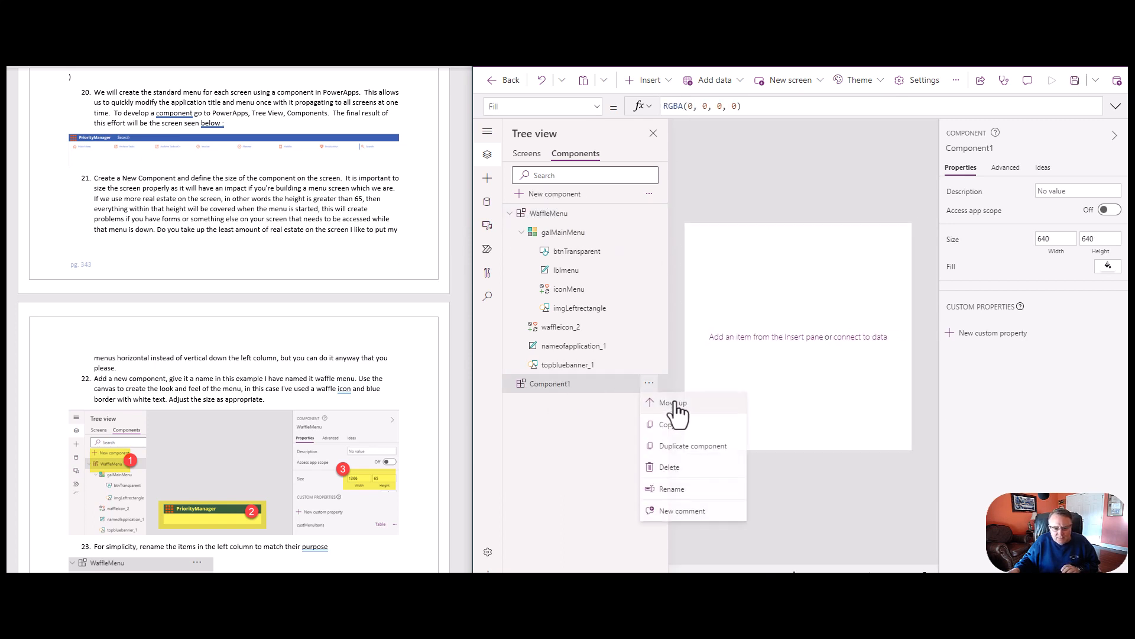
{"action": "left_click", "coordinate": [670, 467]}
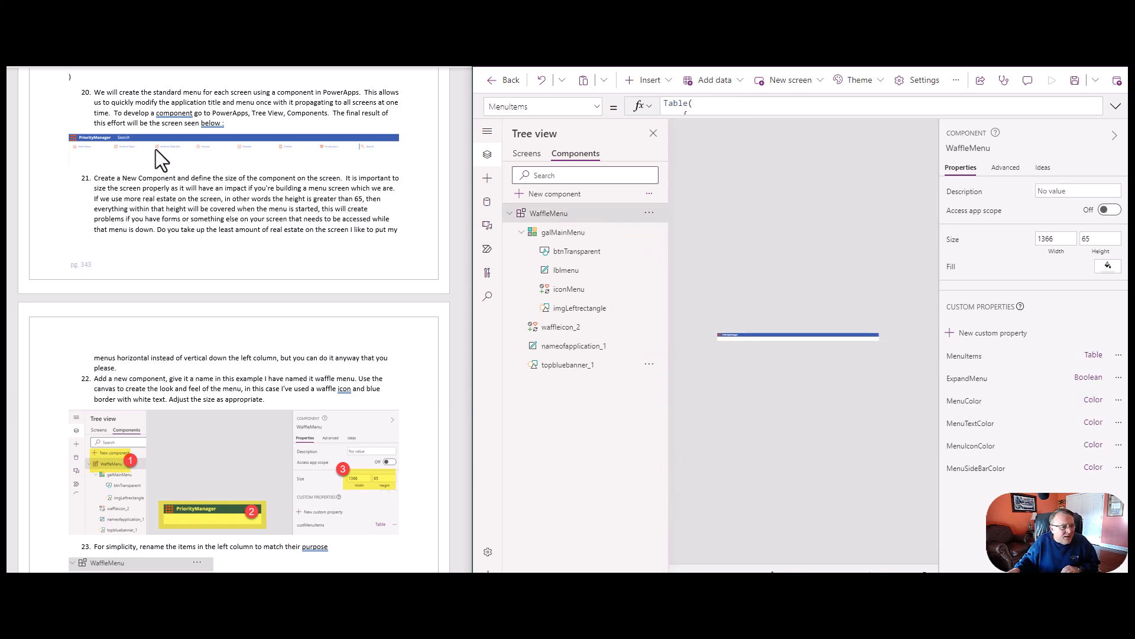
Step: Read guide steps 22 and 23 on building the waffle menu component and renaming its items
{"action": "scroll", "coordinate": [131, 218], "scroll_direction": "down", "scroll_amount": 3}
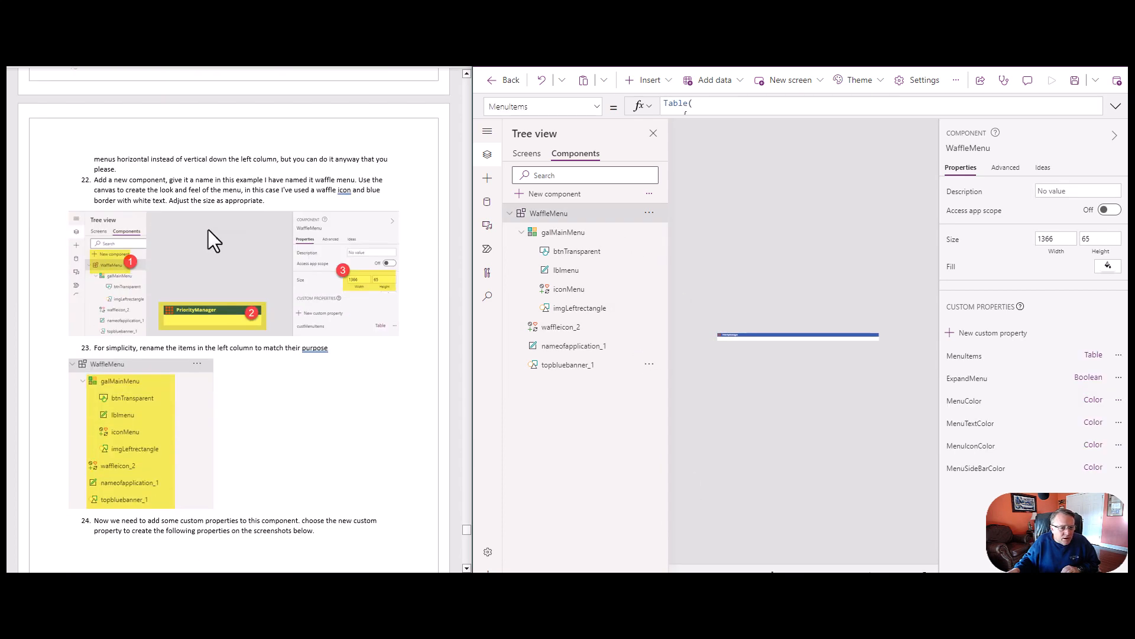
{"action": "scroll", "coordinate": [246, 232], "scroll_direction": "up", "scroll_amount": 1}
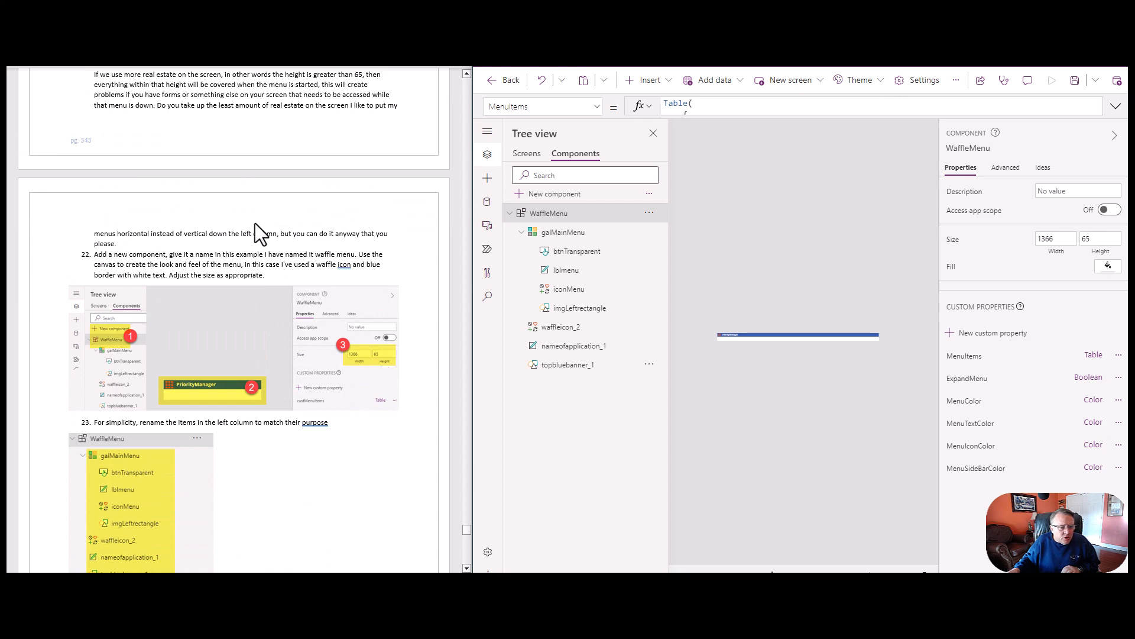
{"action": "scroll", "coordinate": [260, 236], "scroll_direction": "down", "scroll_amount": 1}
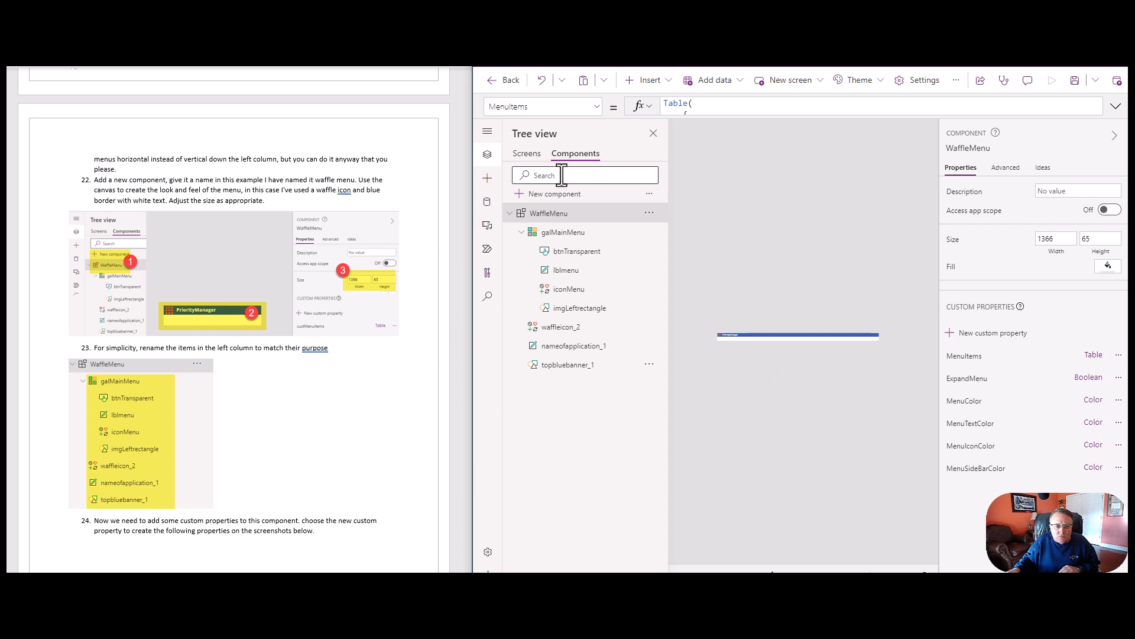
Step: Preview the Productivity+ screen, collapse and expand its menu with the waffle icon, and exit the preview
{"action": "left_click", "coordinate": [527, 153]}
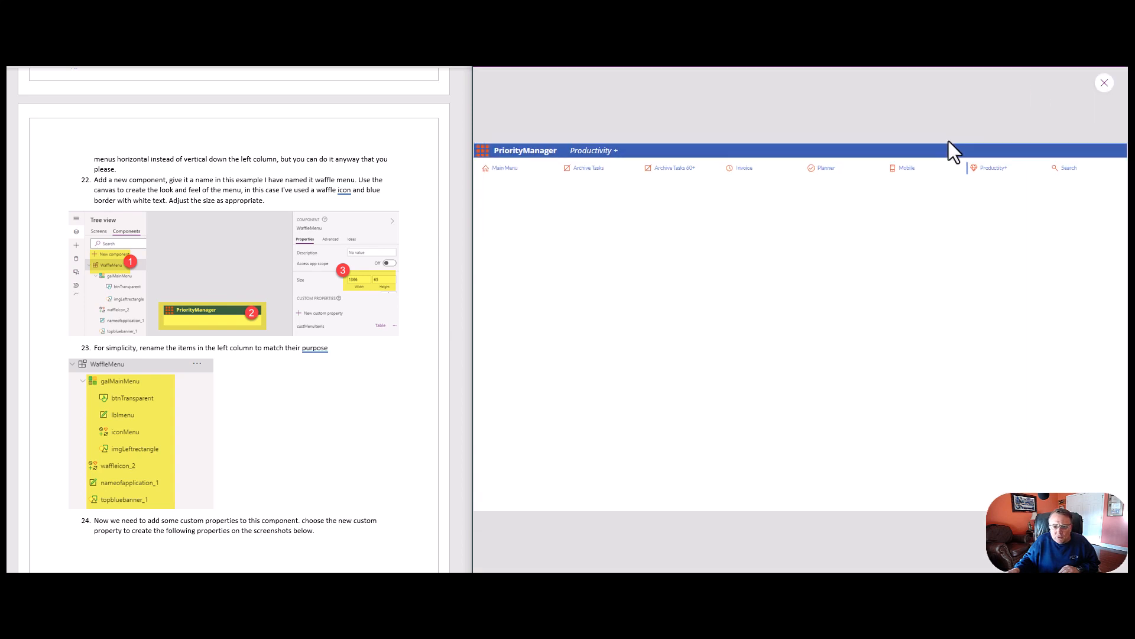
{"action": "left_click", "coordinate": [1042, 81]}
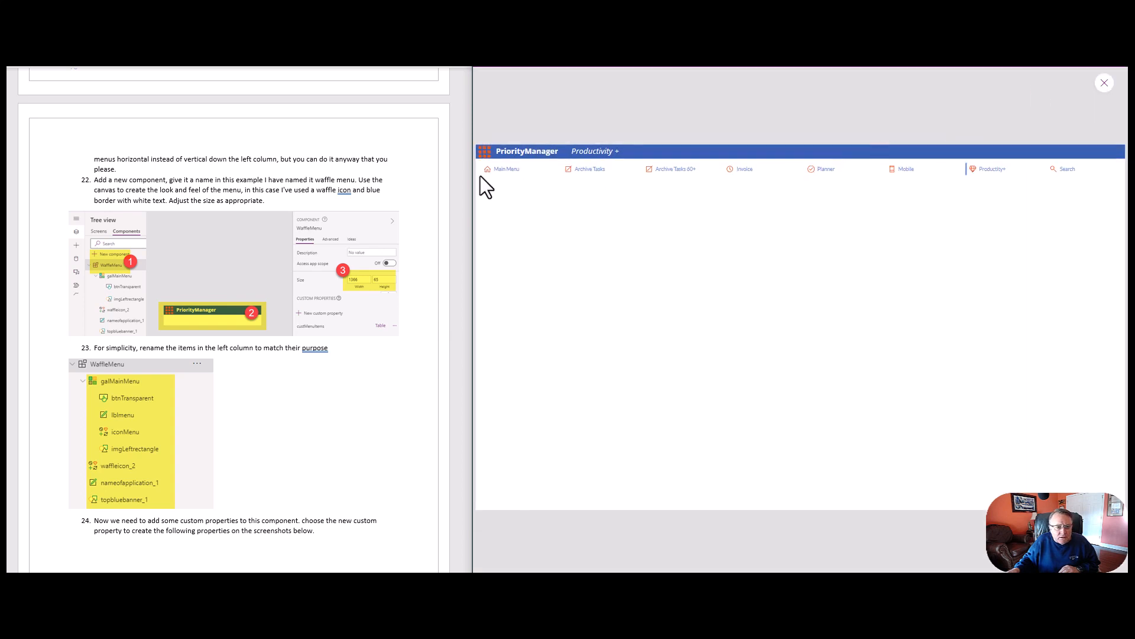
{"action": "left_click", "coordinate": [484, 156]}
{"action": "left_click", "coordinate": [486, 153]}
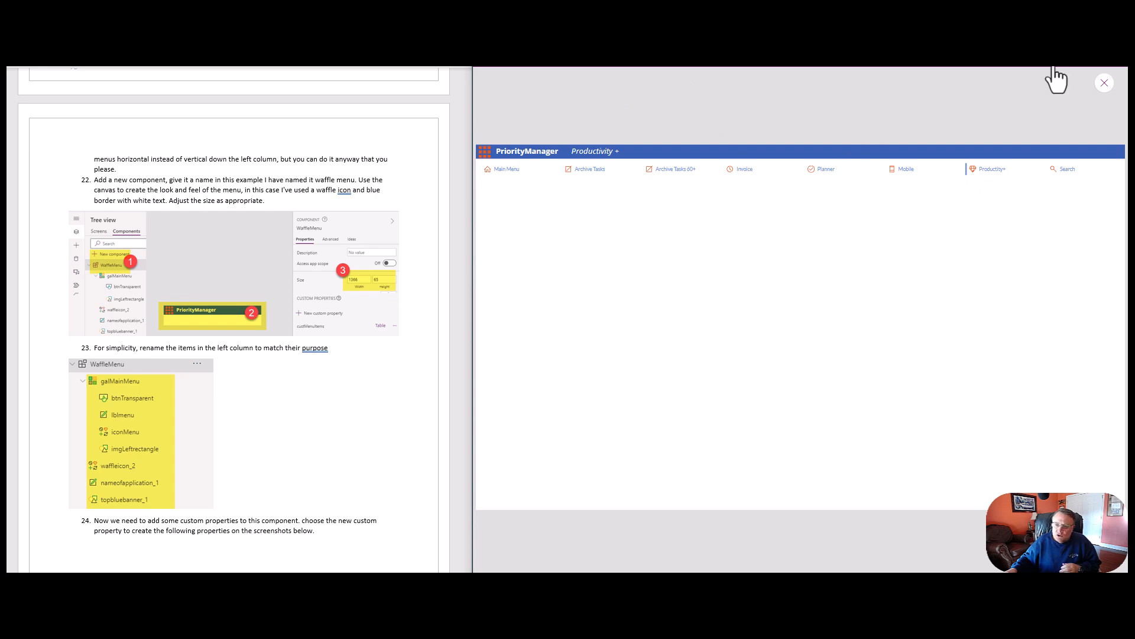
{"action": "left_click", "coordinate": [1104, 82]}
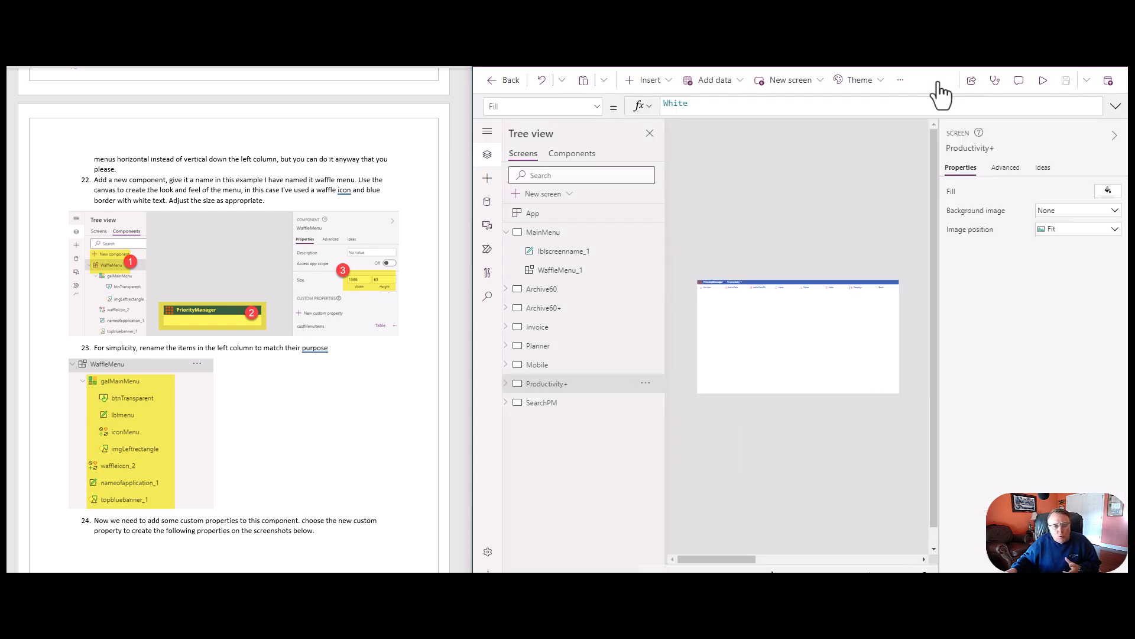
Step: Examine the WaffleMenu component's height setting and check the menu's screen space in the app preview
{"action": "left_click", "coordinate": [576, 154]}
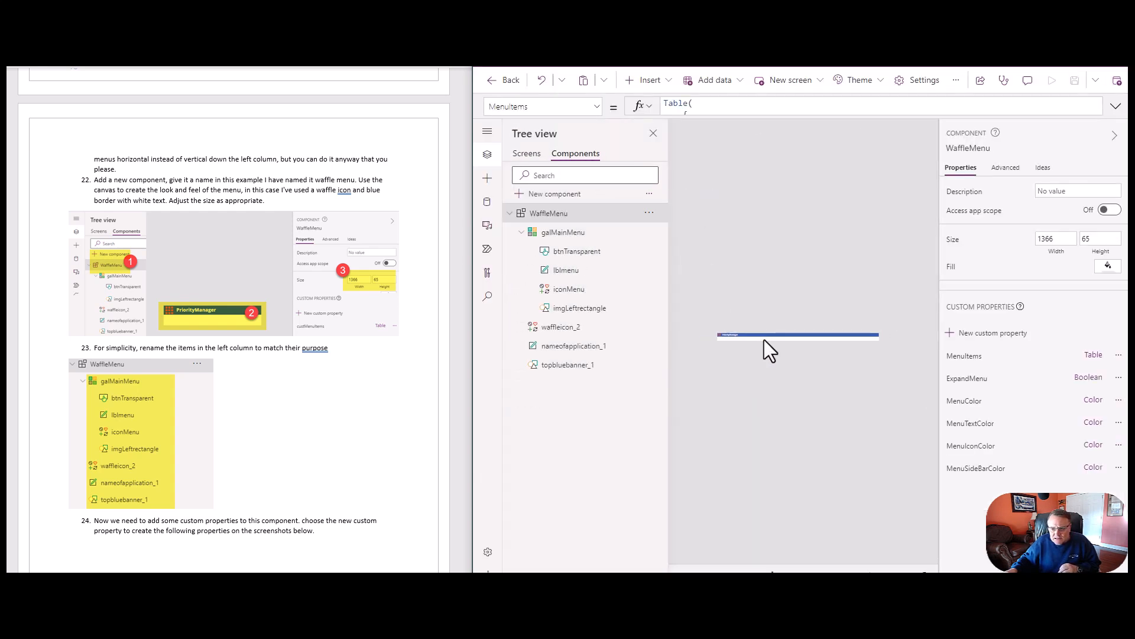
{"action": "double_click", "coordinate": [1088, 239]}
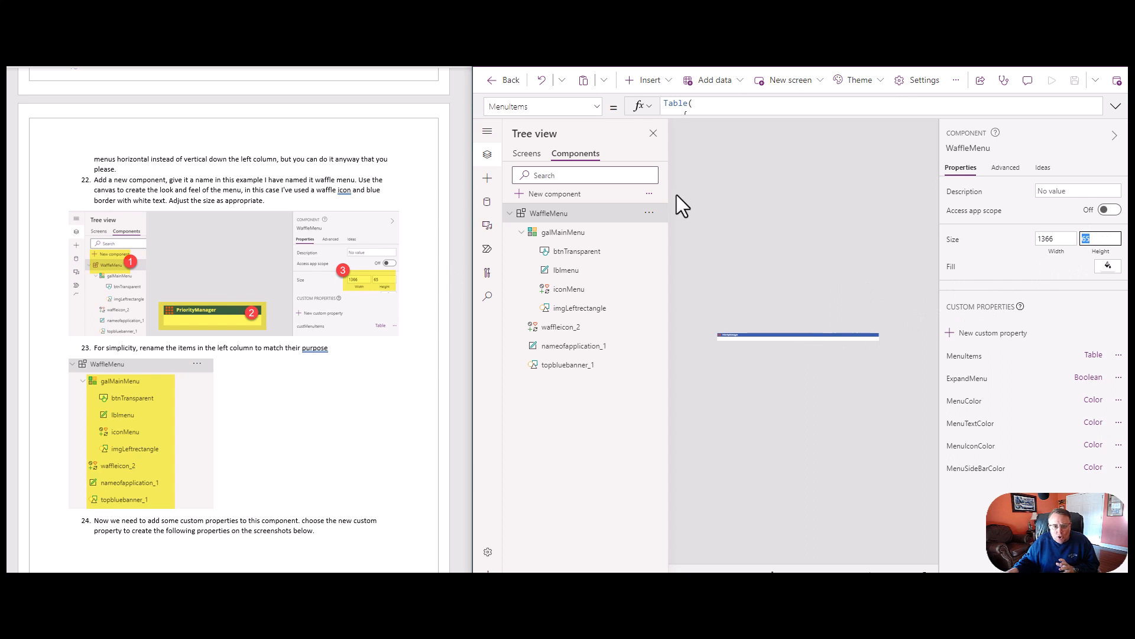
{"action": "left_click", "coordinate": [527, 153]}
{"action": "left_click", "coordinate": [1052, 80]}
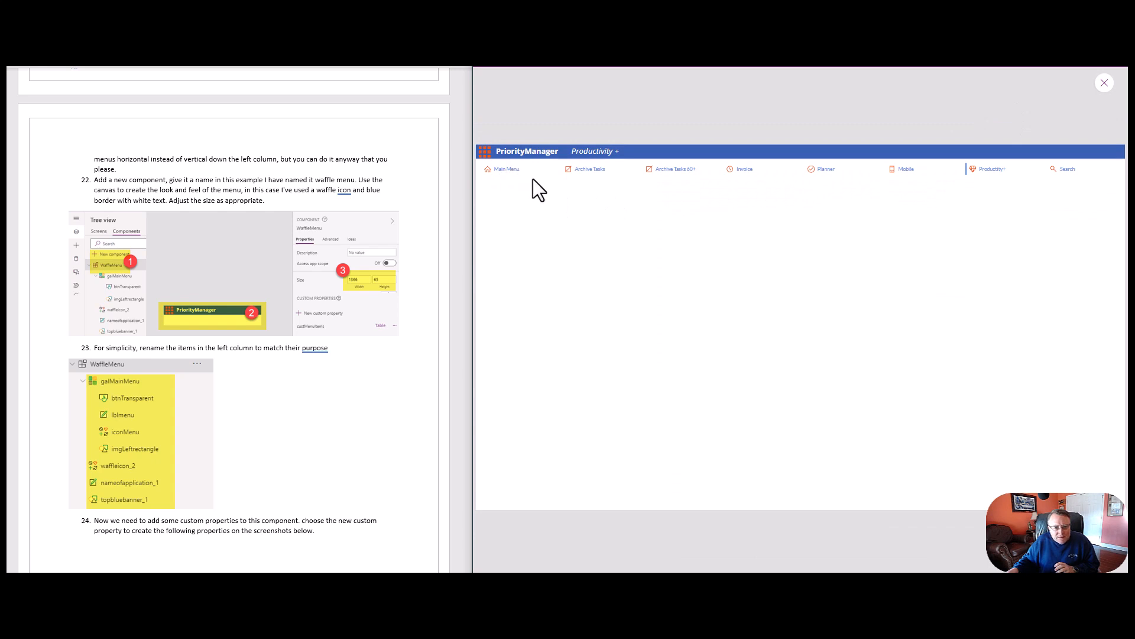
{"action": "left_click", "coordinate": [1104, 84]}
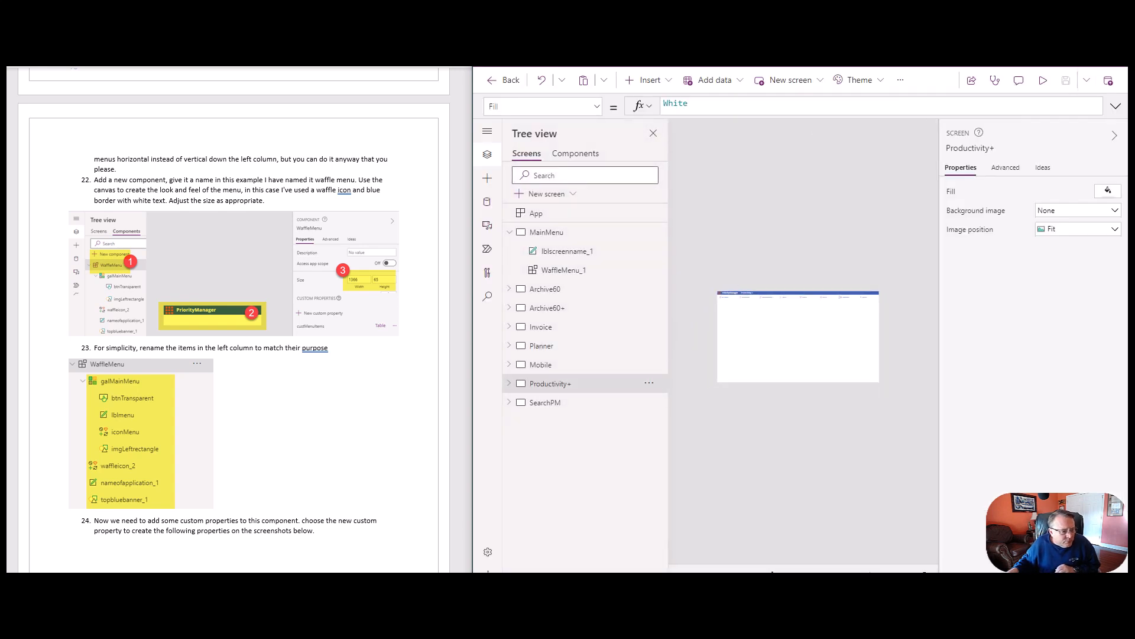
Step: Read guide steps 24 to 26 on adding custom properties to the WaffleMenu component
{"action": "scroll", "coordinate": [249, 330], "scroll_direction": "down", "scroll_amount": 2}
{"action": "scroll", "coordinate": [254, 334], "scroll_direction": "down", "scroll_amount": 2}
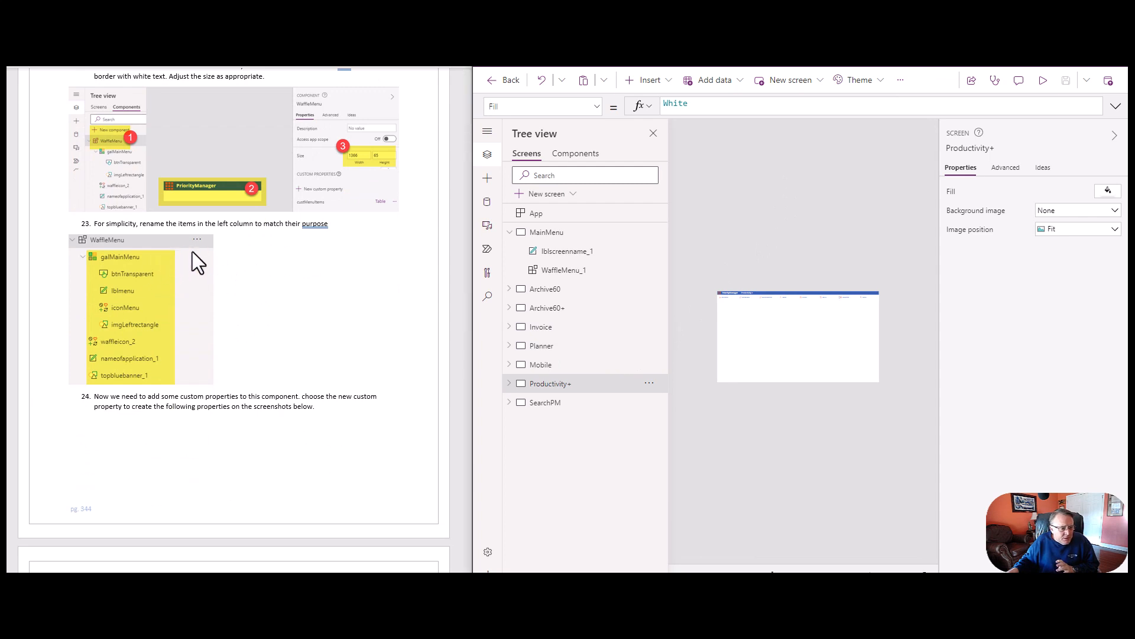
{"action": "scroll", "coordinate": [199, 277], "scroll_direction": "down", "scroll_amount": 2}
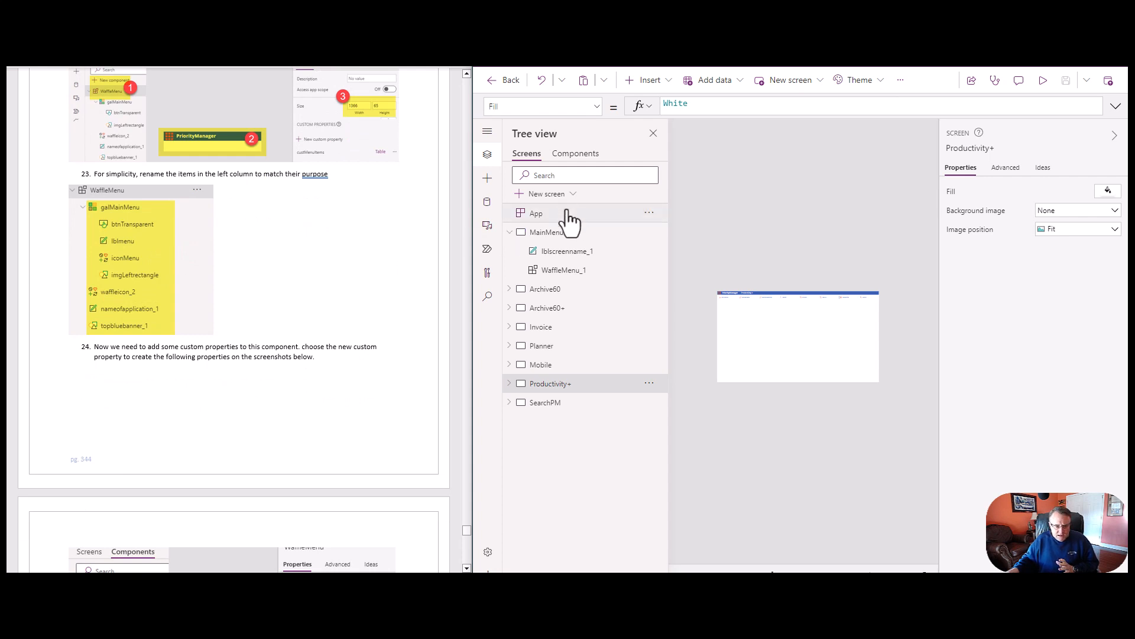
{"action": "scroll", "coordinate": [318, 328], "scroll_direction": "down", "scroll_amount": 11}
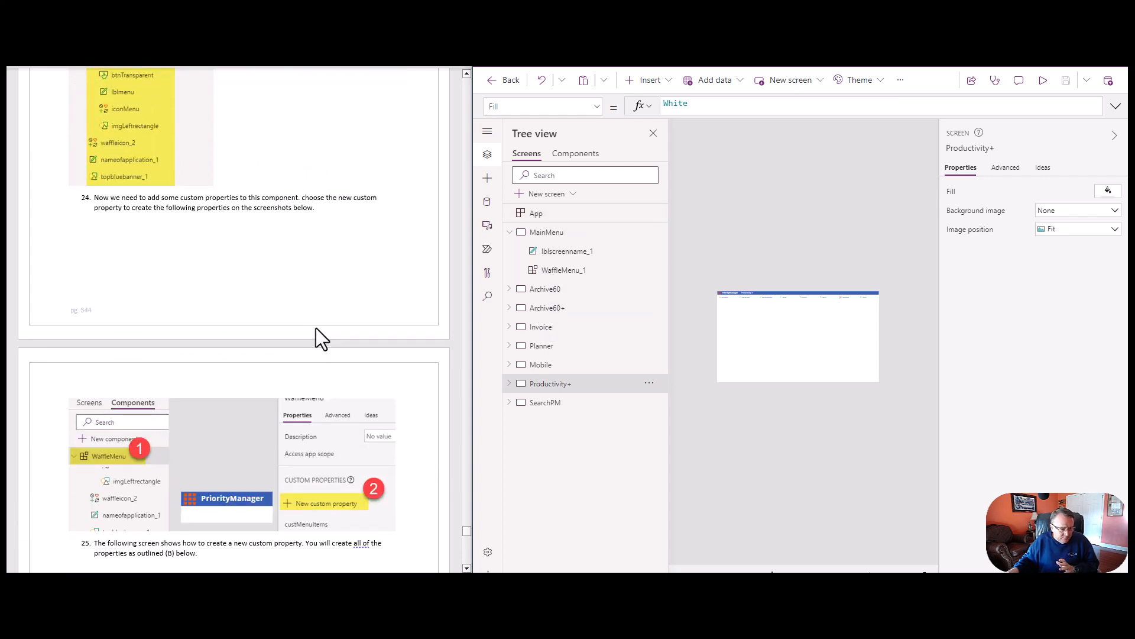
{"action": "scroll", "coordinate": [321, 322], "scroll_direction": "up", "scroll_amount": 10}
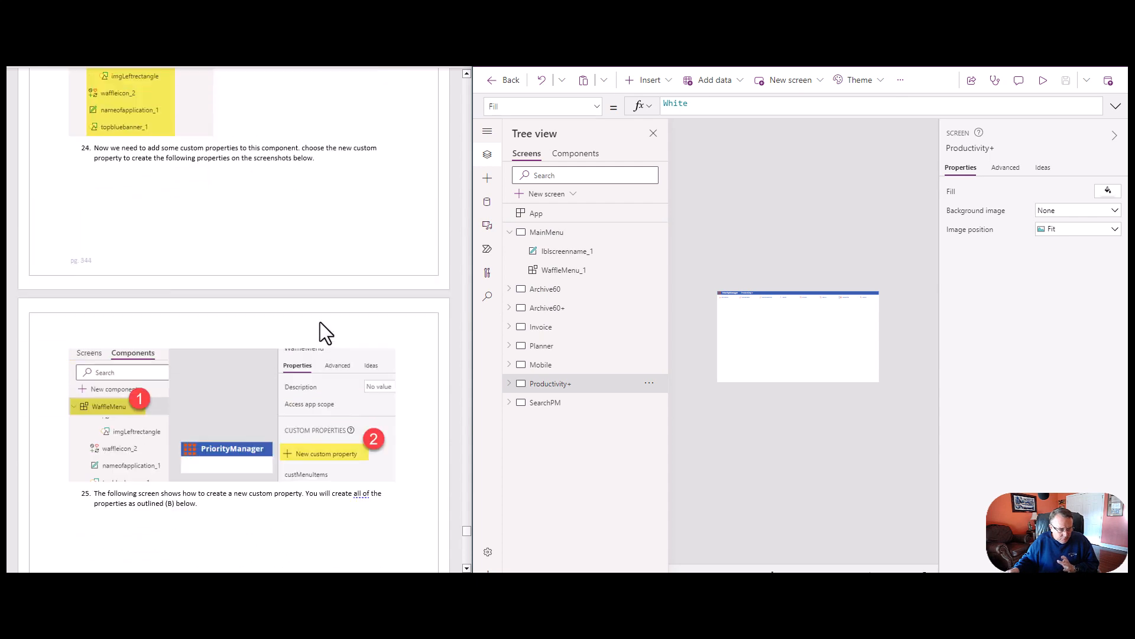
{"action": "scroll", "coordinate": [314, 326], "scroll_direction": "down", "scroll_amount": 11}
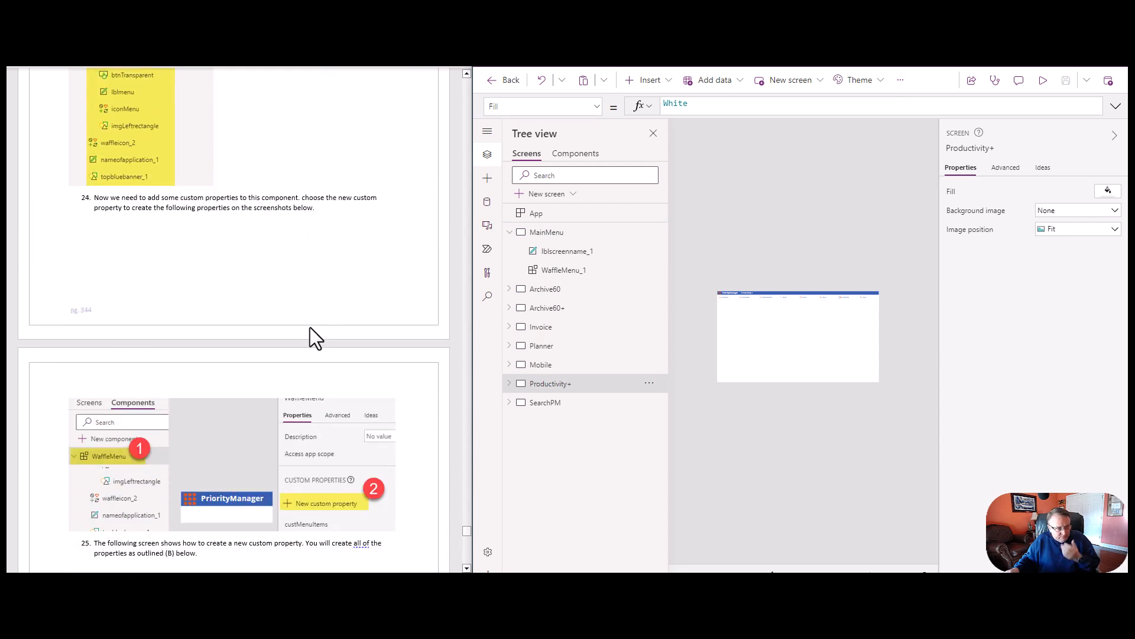
{"action": "scroll", "coordinate": [311, 334], "scroll_direction": "down", "scroll_amount": 18}
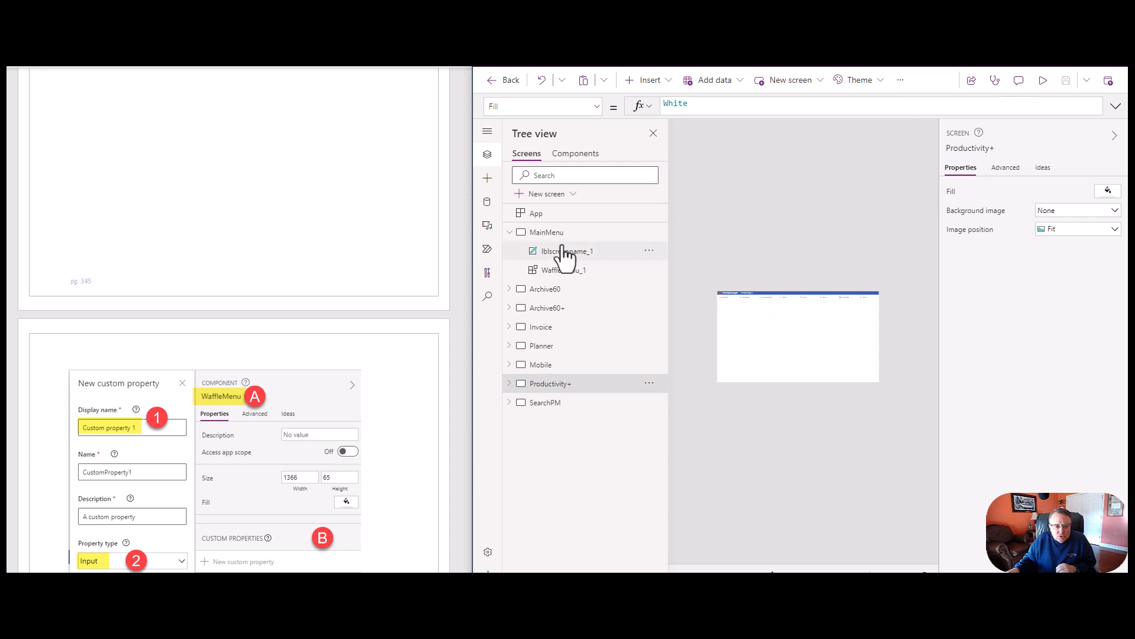
{"action": "scroll", "coordinate": [188, 402], "scroll_direction": "down", "scroll_amount": 4}
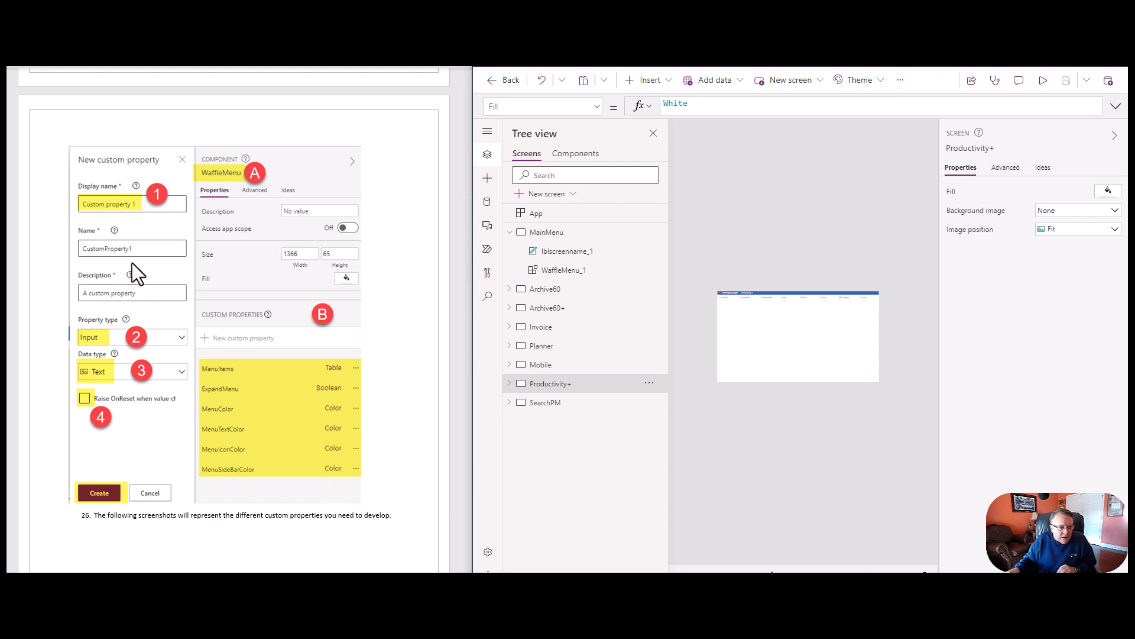
{"action": "scroll", "coordinate": [132, 263], "scroll_direction": "down", "scroll_amount": 1}
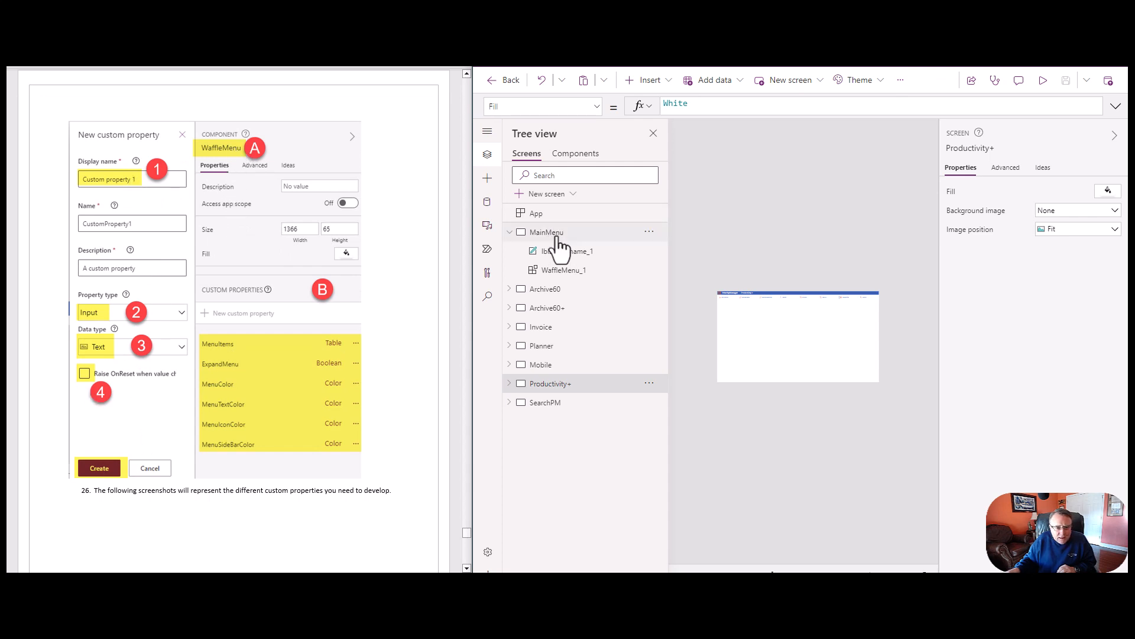
Step: Compare the MenuItems custom property of the WaffleMenu component with the guide's screenshot, and close its definition without changes
{"action": "left_click", "coordinate": [576, 155]}
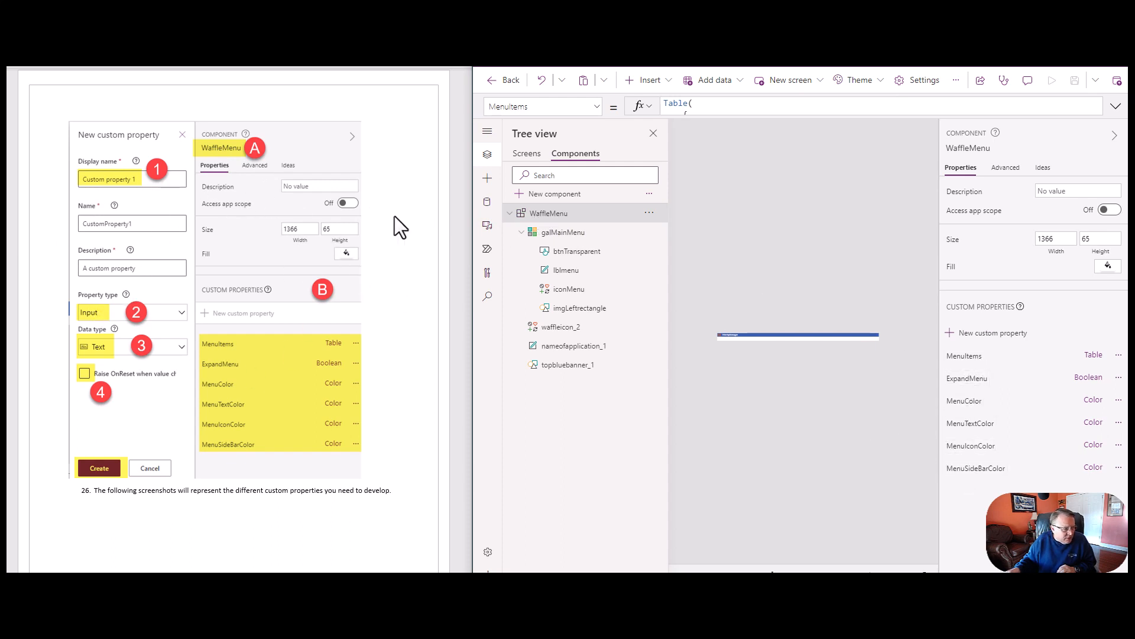
{"action": "left_click", "coordinate": [1088, 356]}
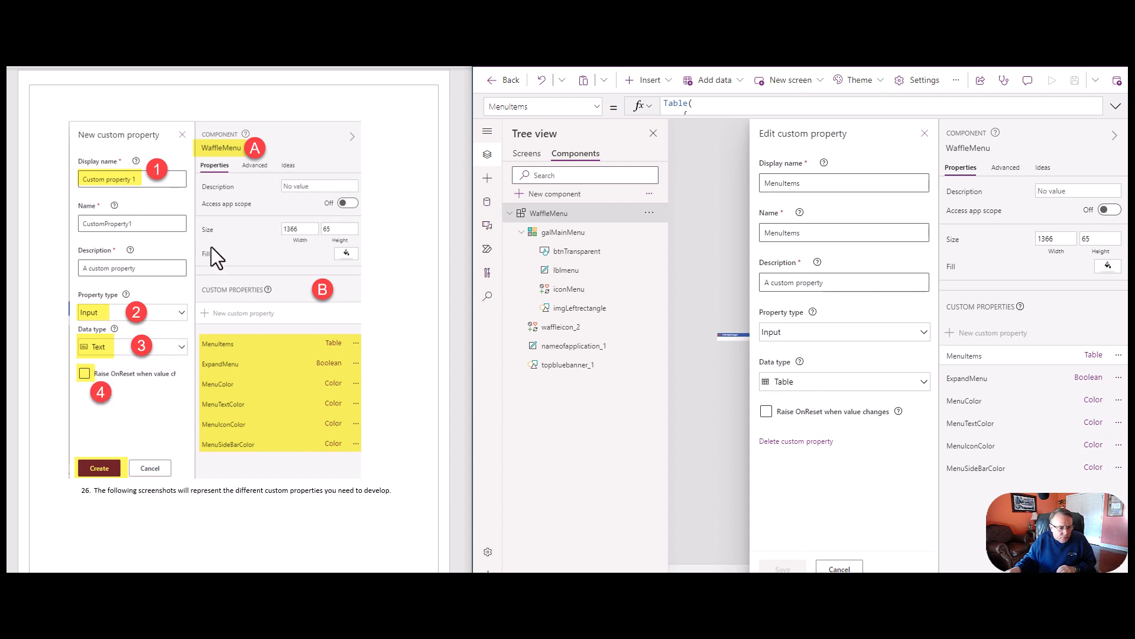
{"action": "scroll", "coordinate": [211, 246], "scroll_direction": "down", "scroll_amount": 3}
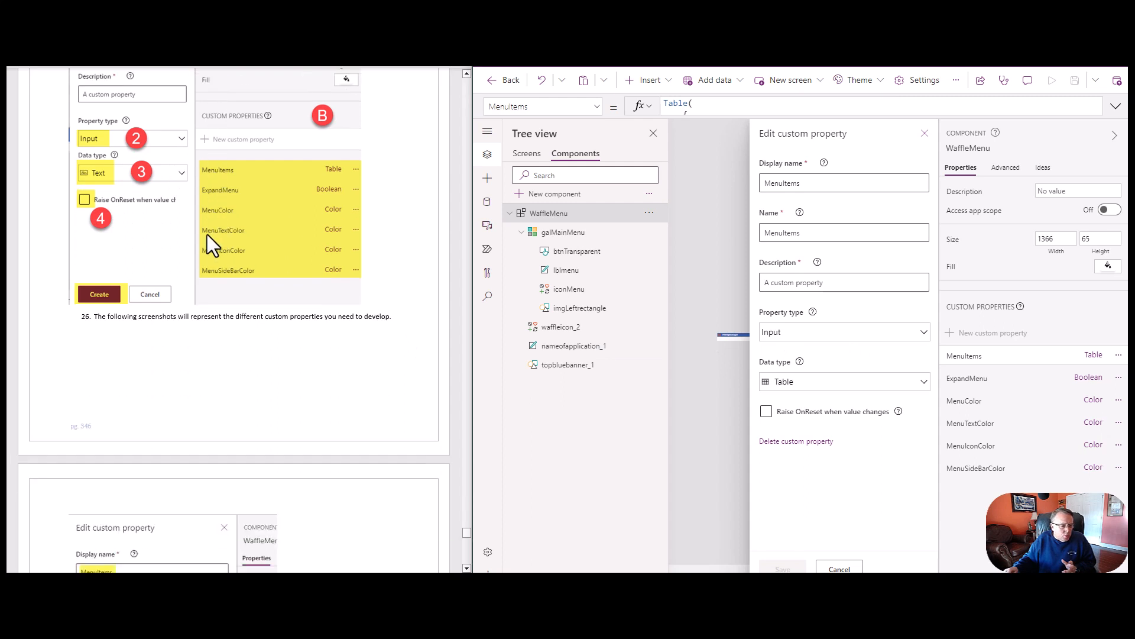
{"action": "scroll", "coordinate": [208, 233], "scroll_direction": "down", "scroll_amount": 7}
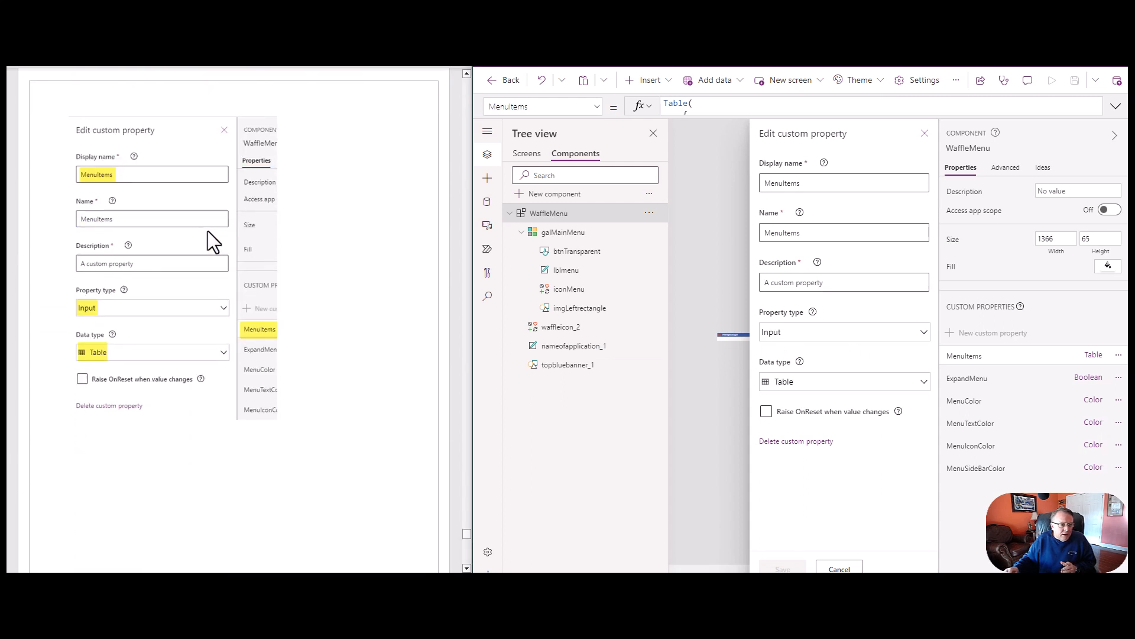
{"action": "left_click", "coordinate": [926, 133]}
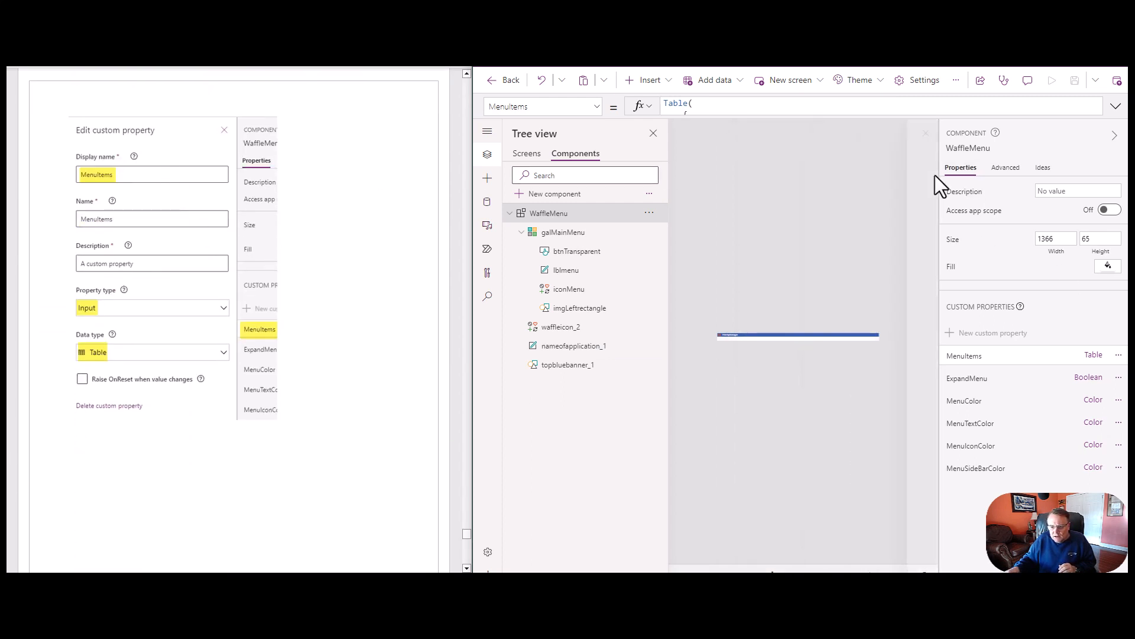
Step: Examine the WaffleMenu component's full MenuItems formula, covering the entries from Main Menu to Search
{"action": "left_click", "coordinate": [976, 358]}
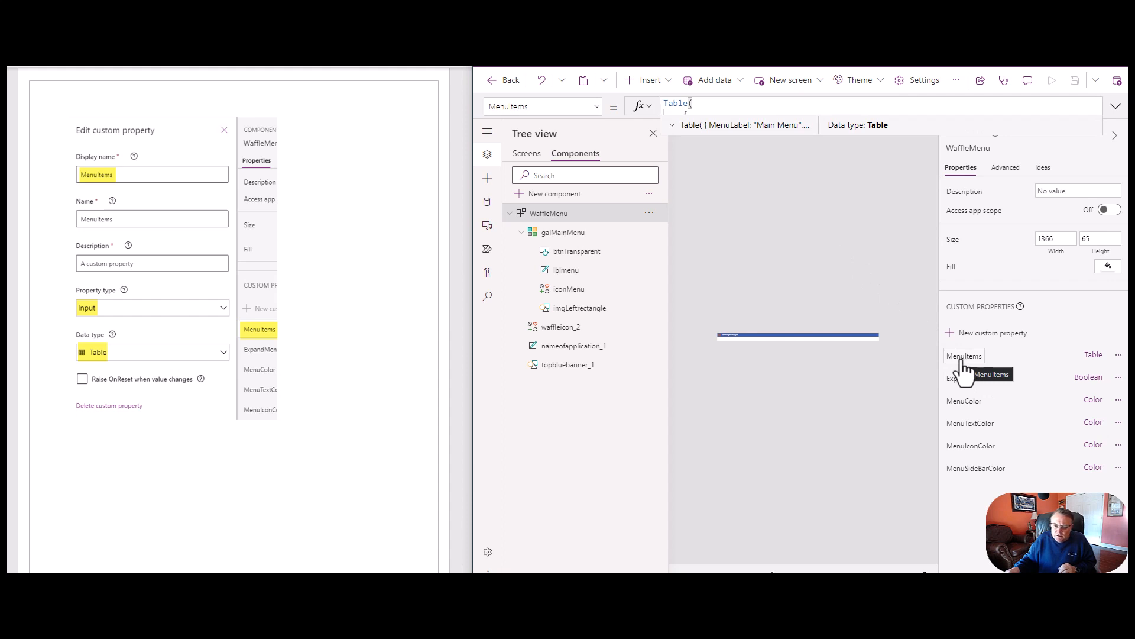
{"action": "left_click", "coordinate": [1116, 106]}
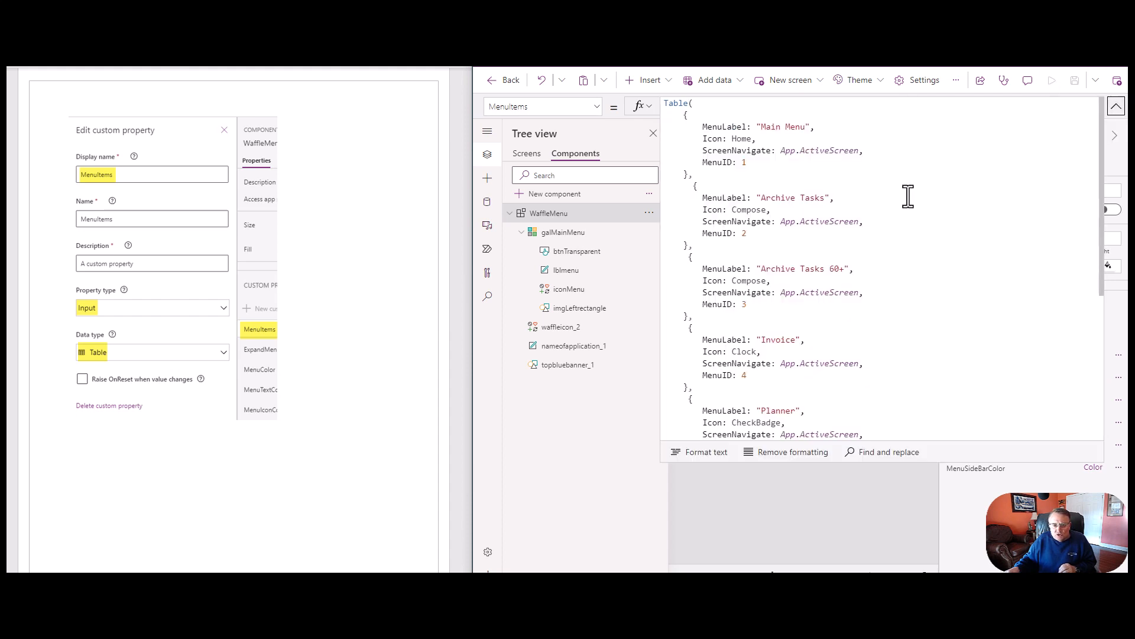
{"action": "scroll", "coordinate": [826, 179], "scroll_direction": "down", "scroll_amount": 3}
{"action": "scroll", "coordinate": [826, 178], "scroll_direction": "down", "scroll_amount": 2}
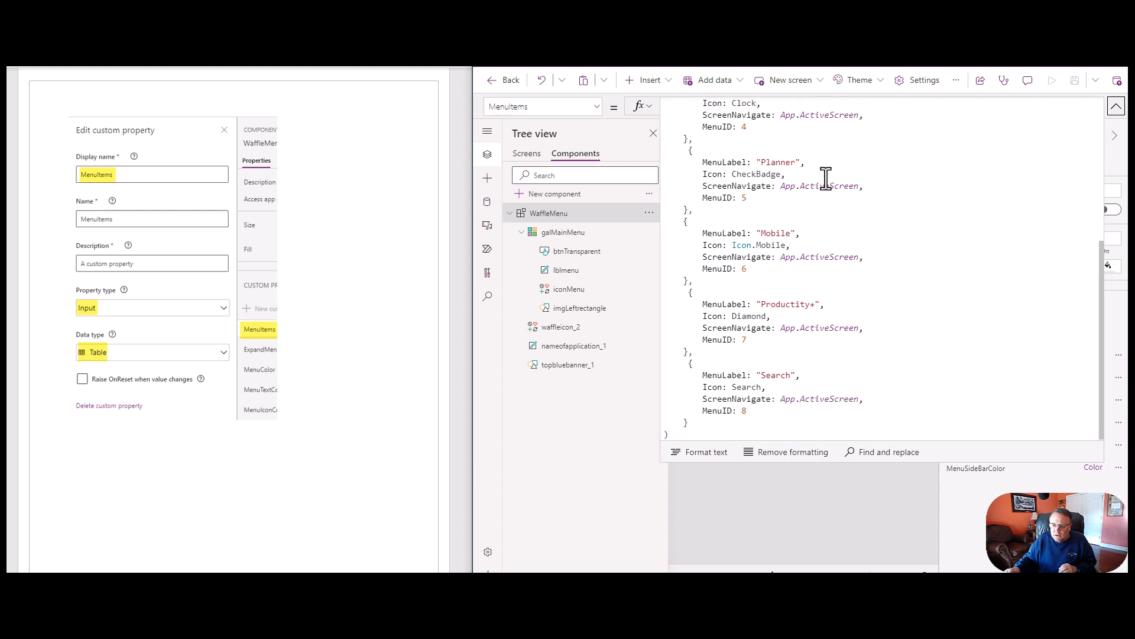
{"action": "scroll", "coordinate": [826, 179], "scroll_direction": "up", "scroll_amount": 5}
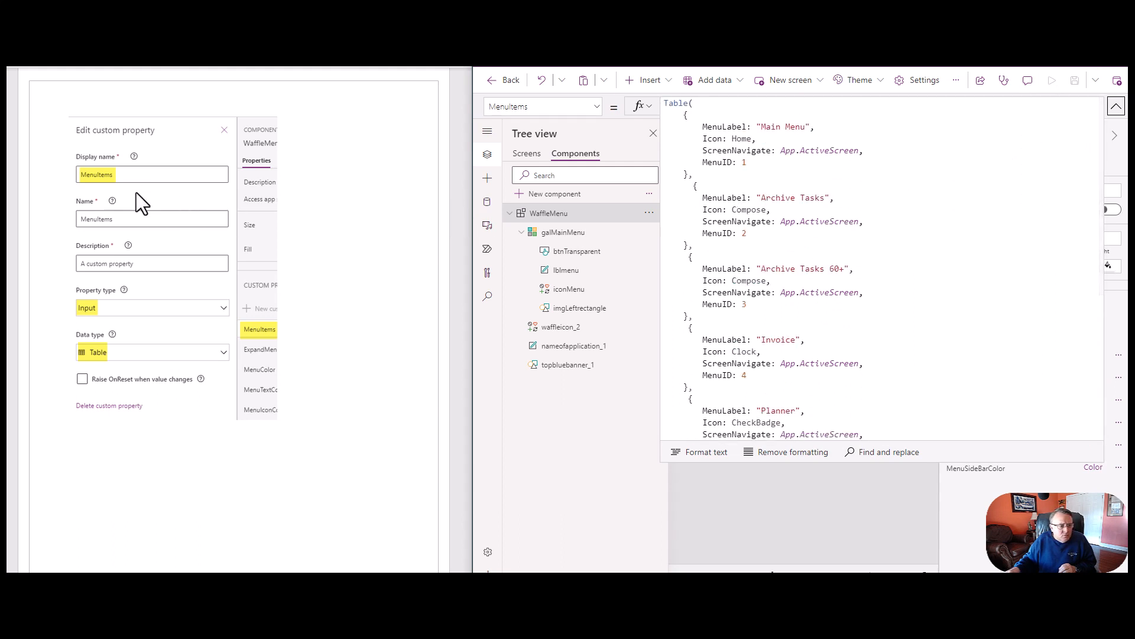
{"action": "scroll", "coordinate": [202, 211], "scroll_direction": "down", "scroll_amount": 3}
{"action": "scroll", "coordinate": [202, 211], "scroll_direction": "up", "scroll_amount": 3}
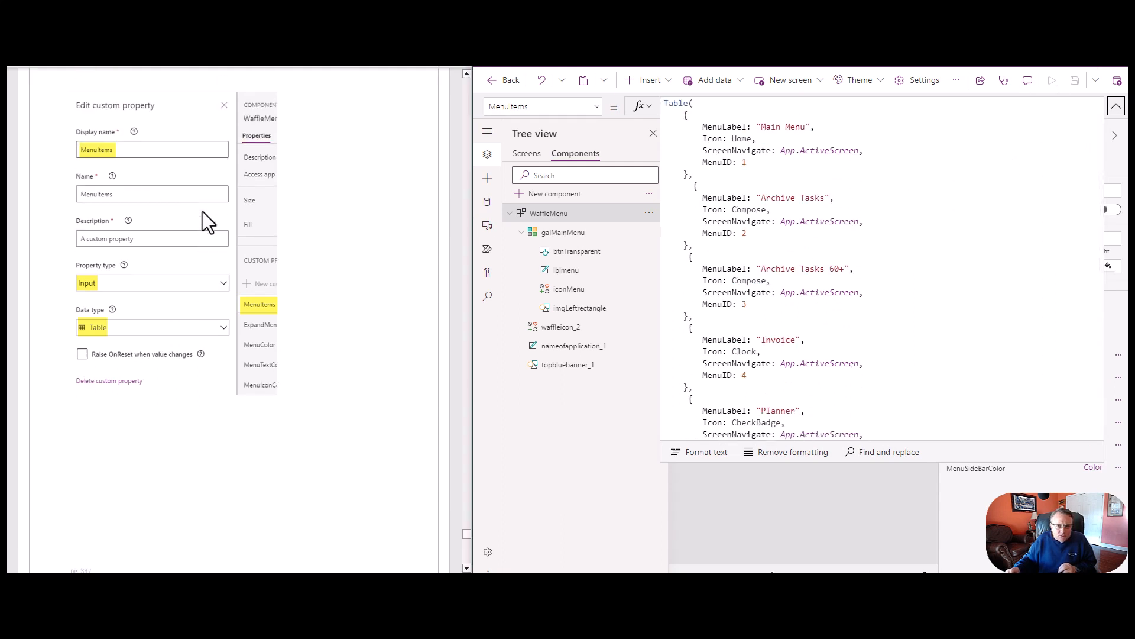
{"action": "left_click", "coordinate": [1116, 105]}
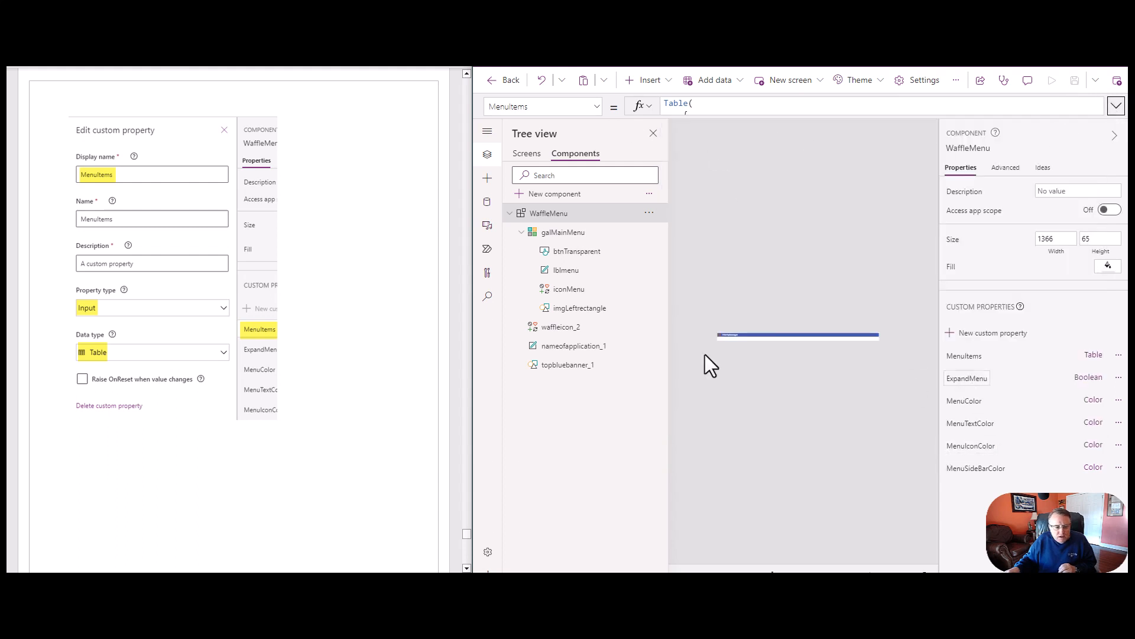
Step: Read the guide on the ExpandMenu and color custom properties, and compare the MenuColor definition with the guide's screenshot without changing it
{"action": "scroll", "coordinate": [215, 240], "scroll_direction": "down", "scroll_amount": 10}
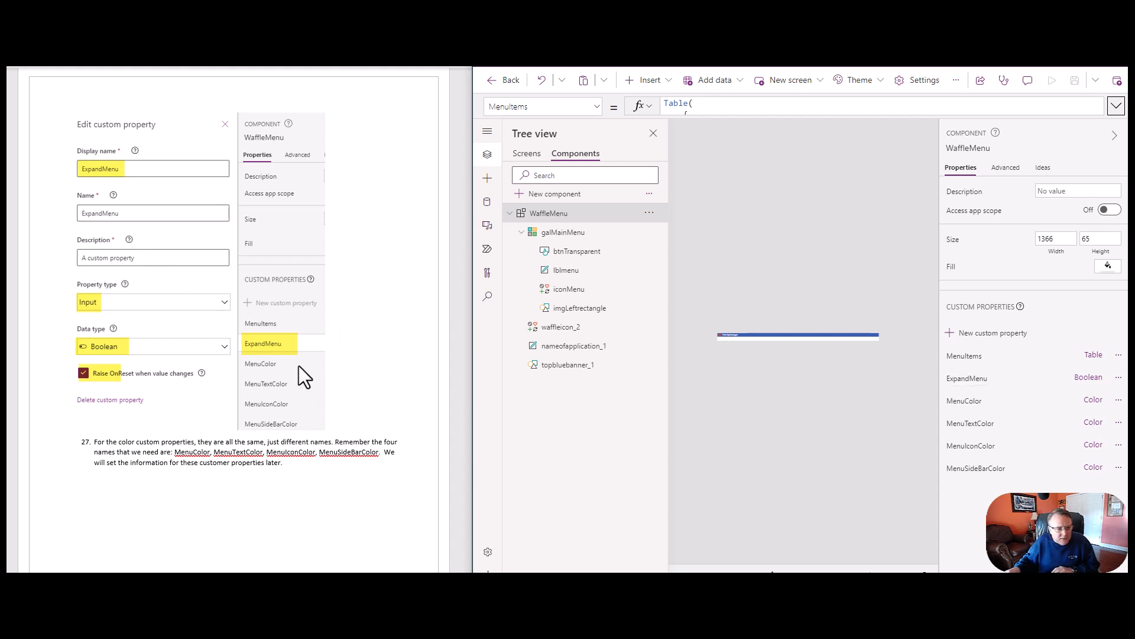
{"action": "scroll", "coordinate": [204, 280], "scroll_direction": "down", "scroll_amount": 6}
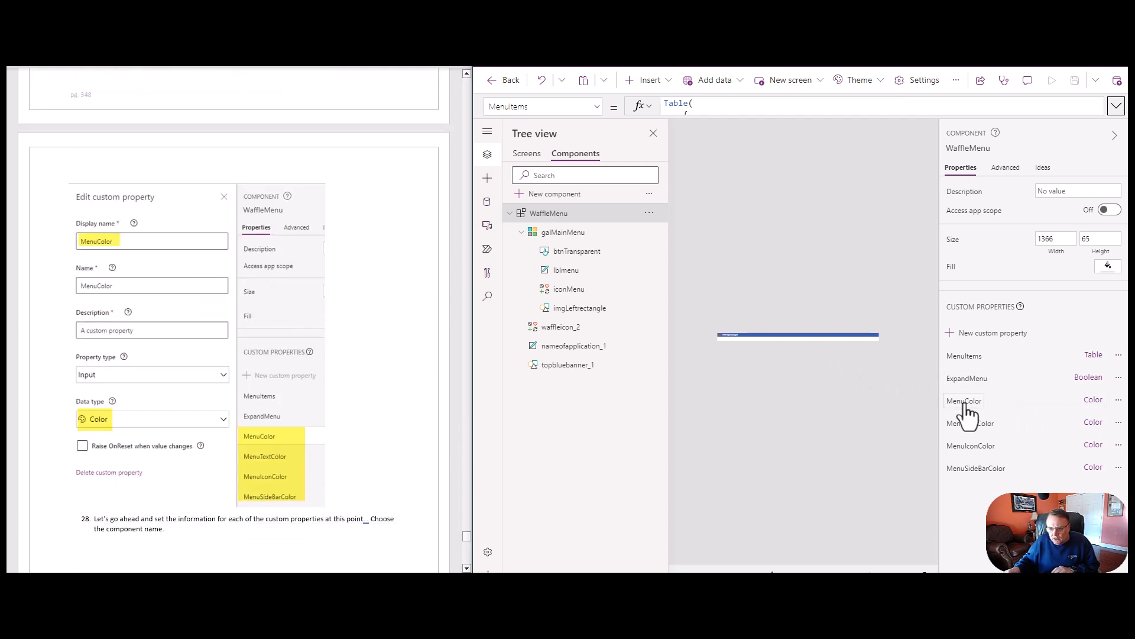
{"action": "left_click", "coordinate": [1095, 402]}
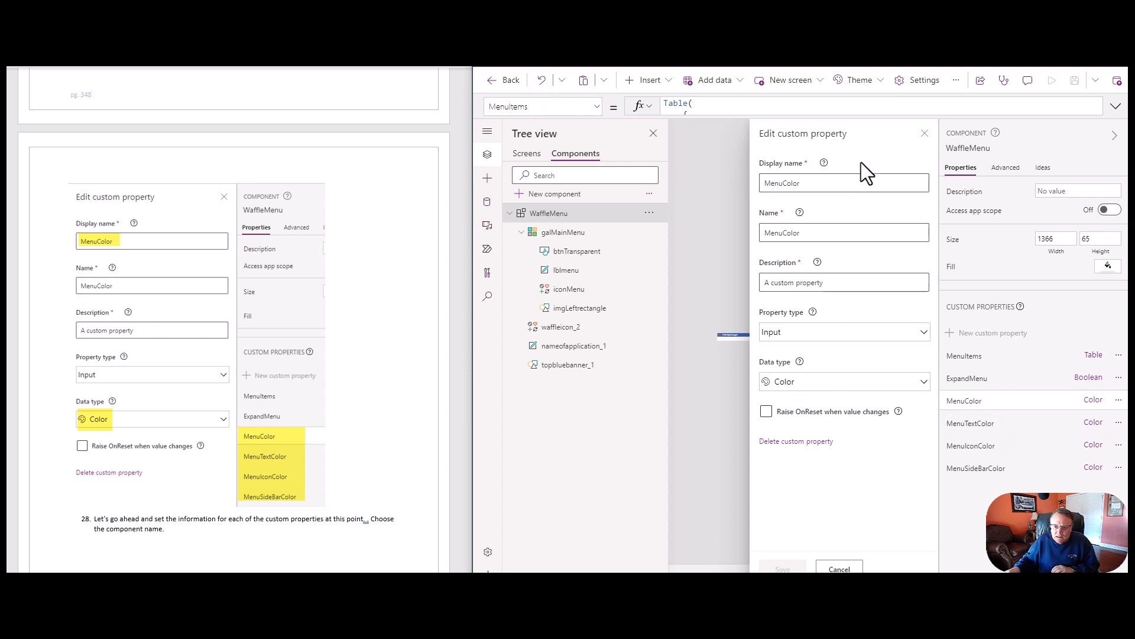
{"action": "left_click", "coordinate": [925, 133]}
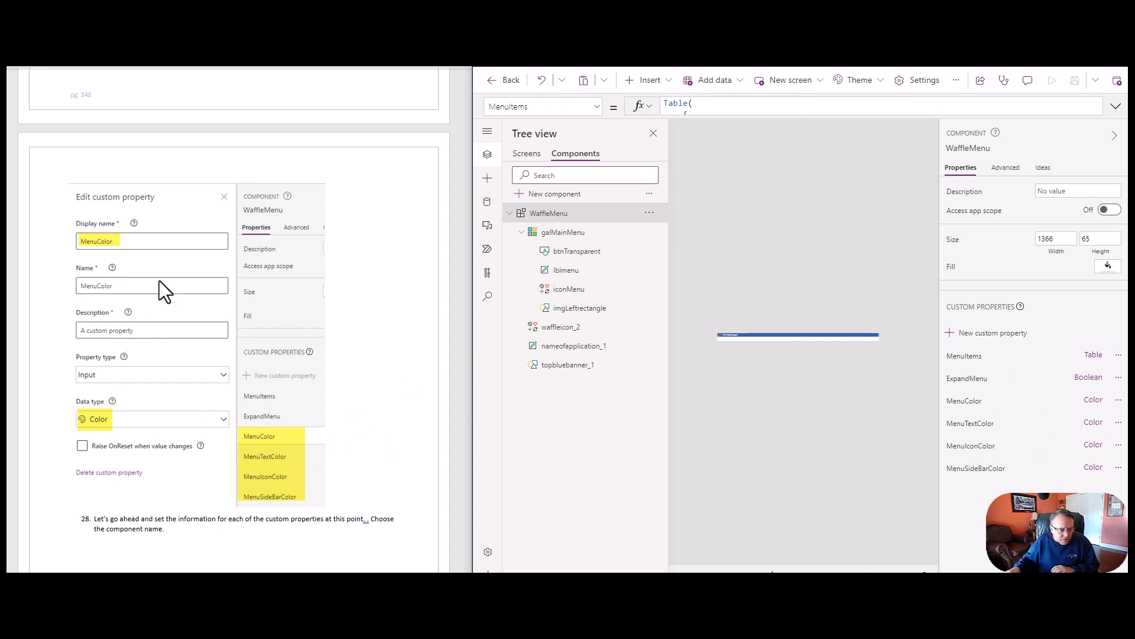
Step: Read guide steps 28 and 29 on setting custom property values, and locate MenuItems among the WaffleMenu component's properties
{"action": "scroll", "coordinate": [204, 386], "scroll_direction": "down", "scroll_amount": 10}
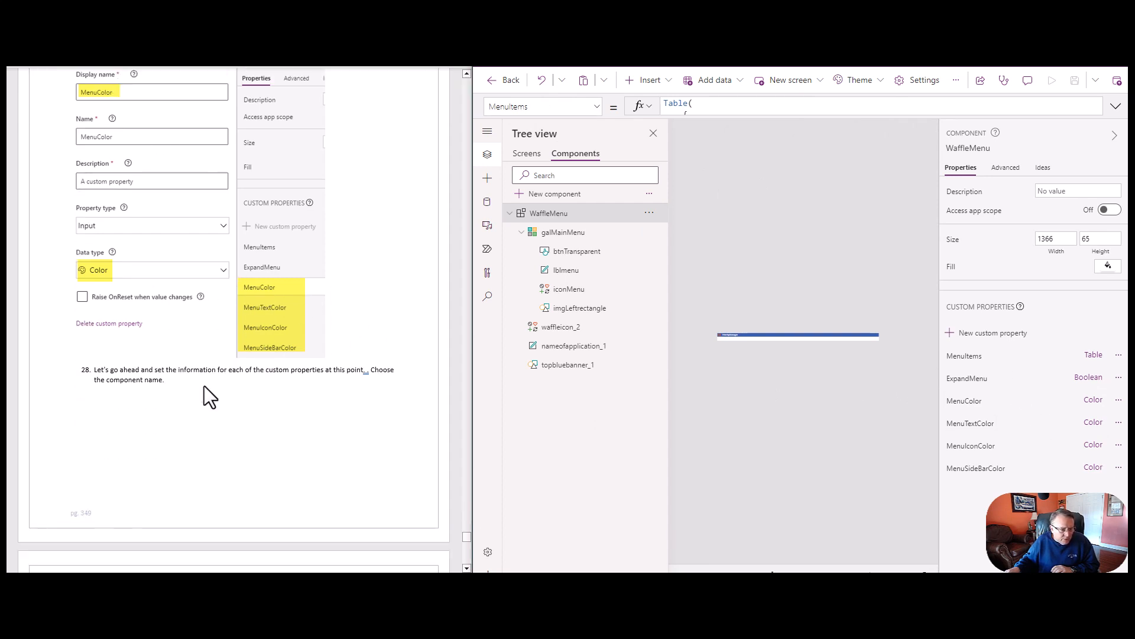
{"action": "scroll", "coordinate": [201, 388], "scroll_direction": "down", "scroll_amount": 3}
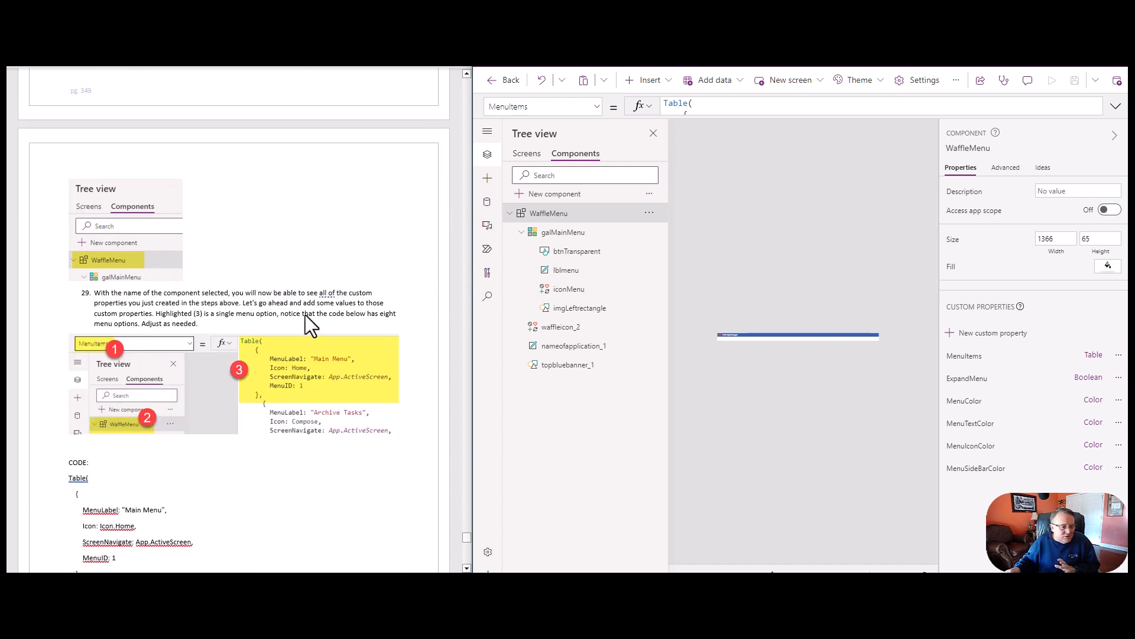
{"action": "scroll", "coordinate": [194, 246], "scroll_direction": "down", "scroll_amount": 2}
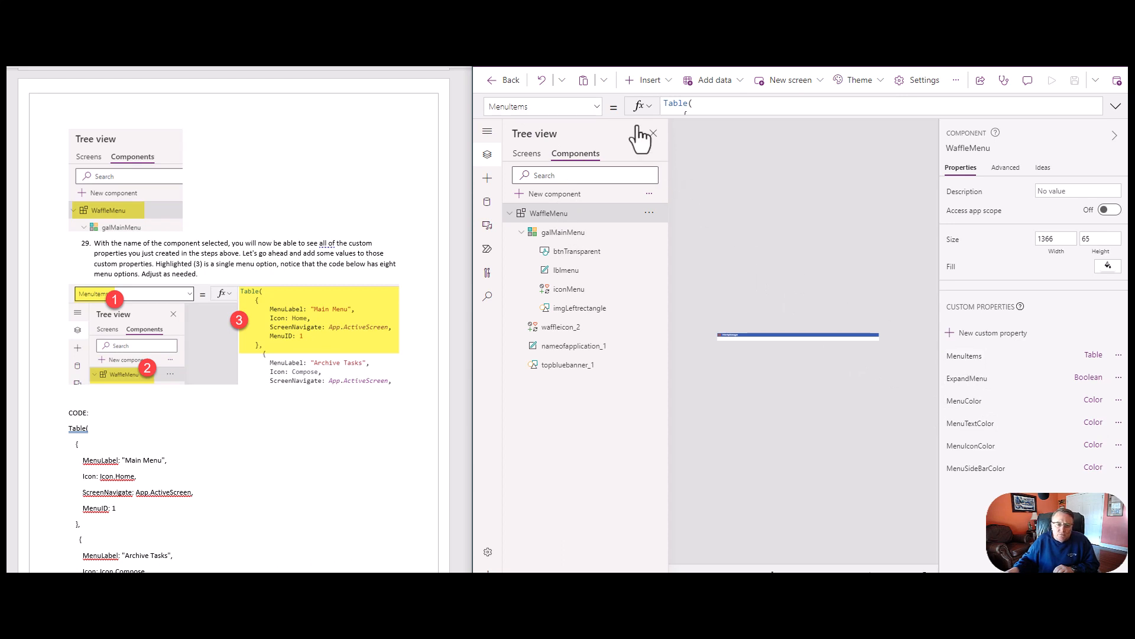
{"action": "left_click", "coordinate": [596, 107]}
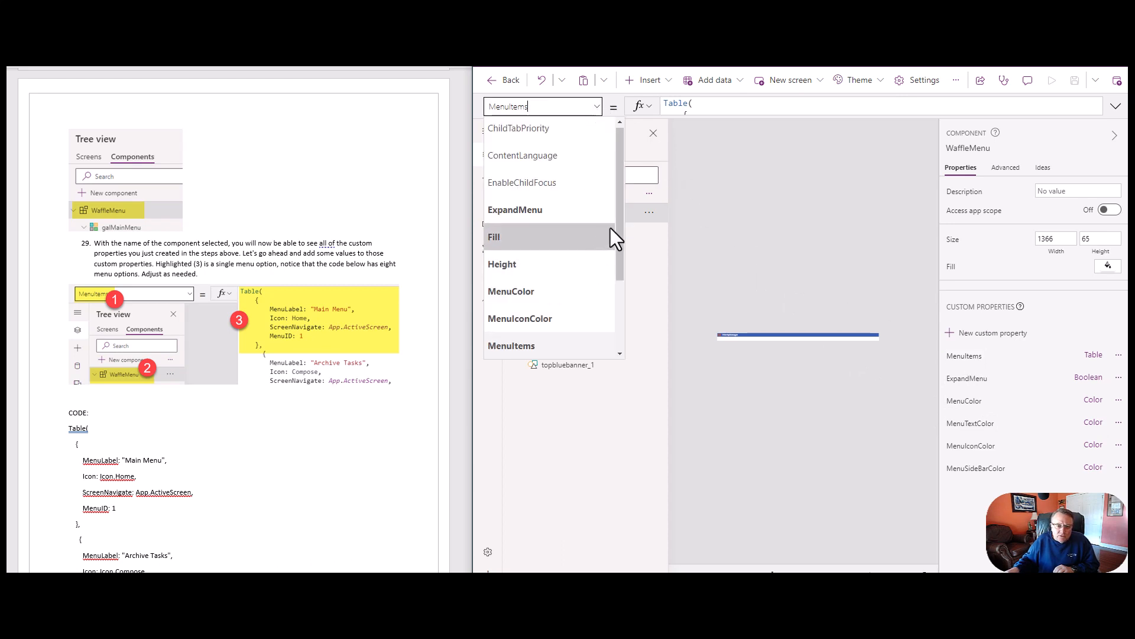
{"action": "mouse_move", "coordinate": [619, 162]}
{"action": "left_mouse_down"}
{"action": "mouse_move", "coordinate": [628, 305]}
{"action": "mouse_move", "coordinate": [619, 161]}
{"action": "left_mouse_up"}
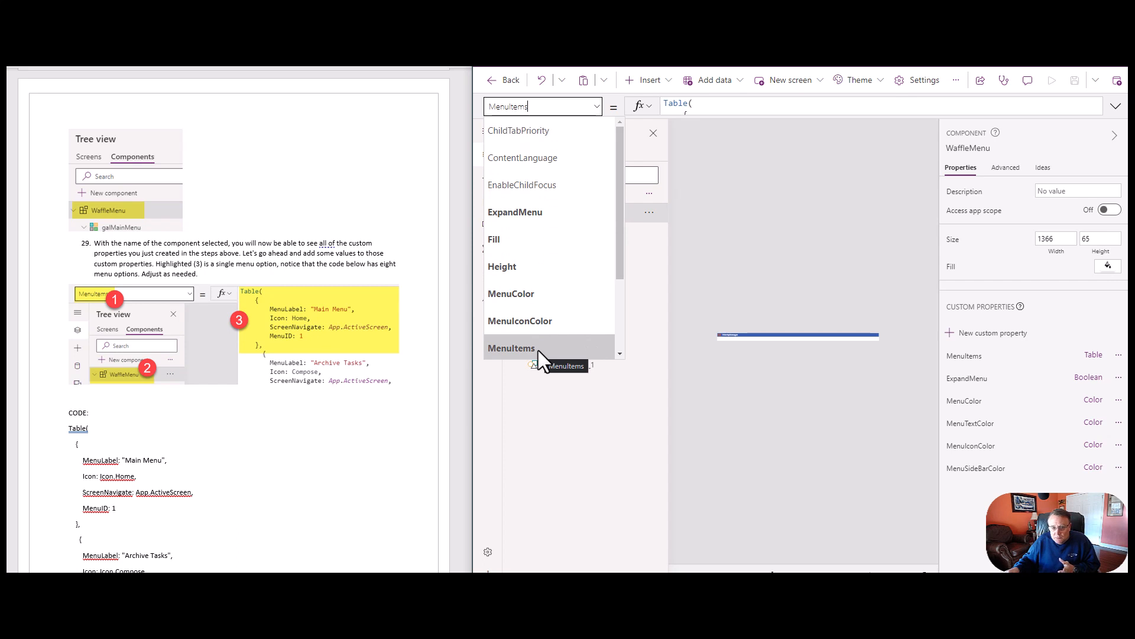
{"action": "left_click", "coordinate": [754, 208]}
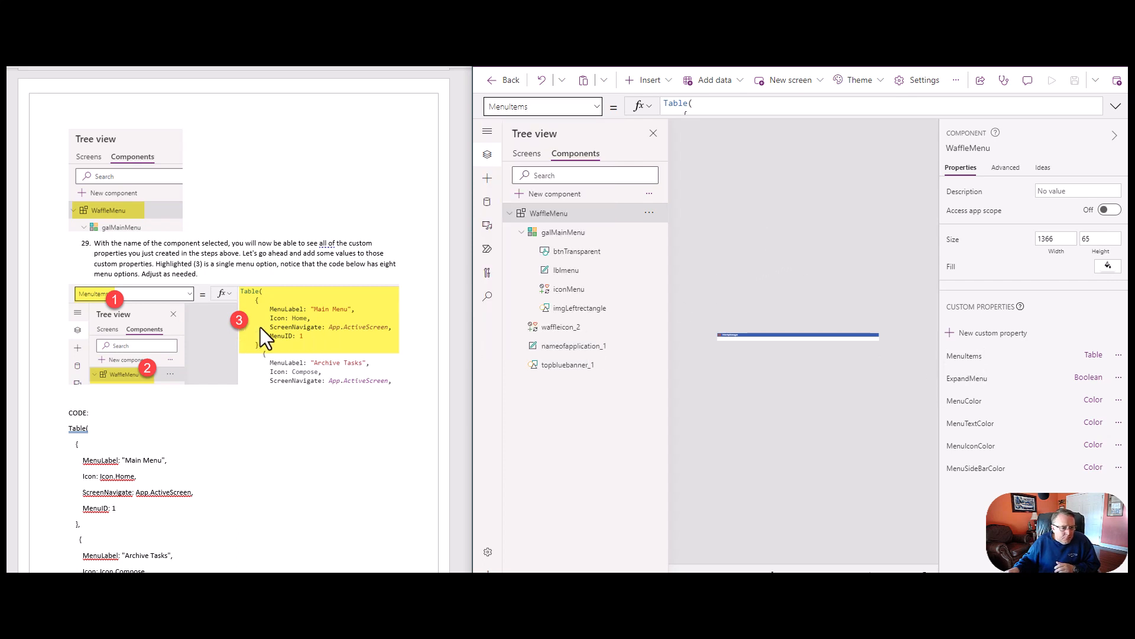
Step: Compare the guide's sample Table code with the complete MenuItems formula of the WaffleMenu component
{"action": "scroll", "coordinate": [201, 354], "scroll_direction": "down", "scroll_amount": 3}
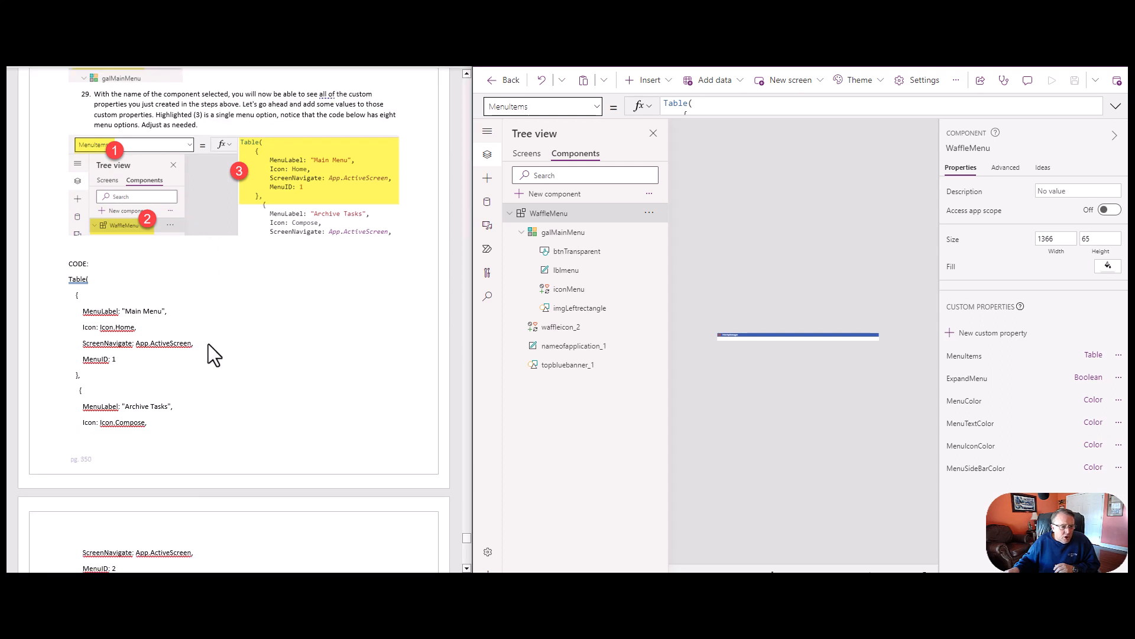
{"action": "scroll", "coordinate": [208, 343], "scroll_direction": "down", "scroll_amount": 1}
{"action": "scroll", "coordinate": [213, 343], "scroll_direction": "up", "scroll_amount": 1}
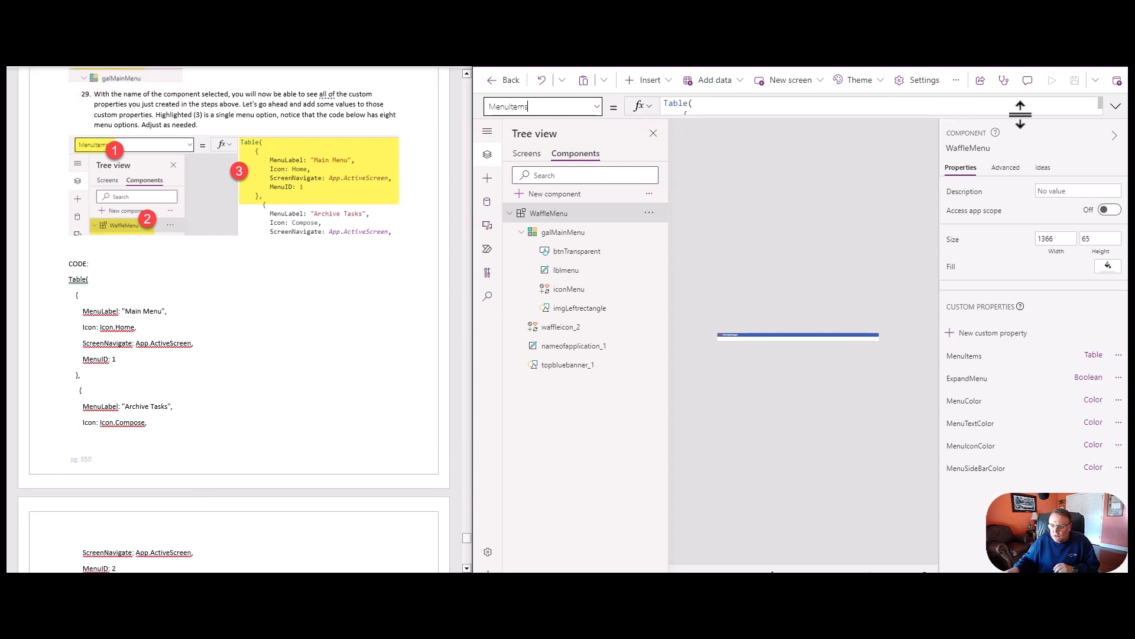
{"action": "left_click", "coordinate": [1116, 107]}
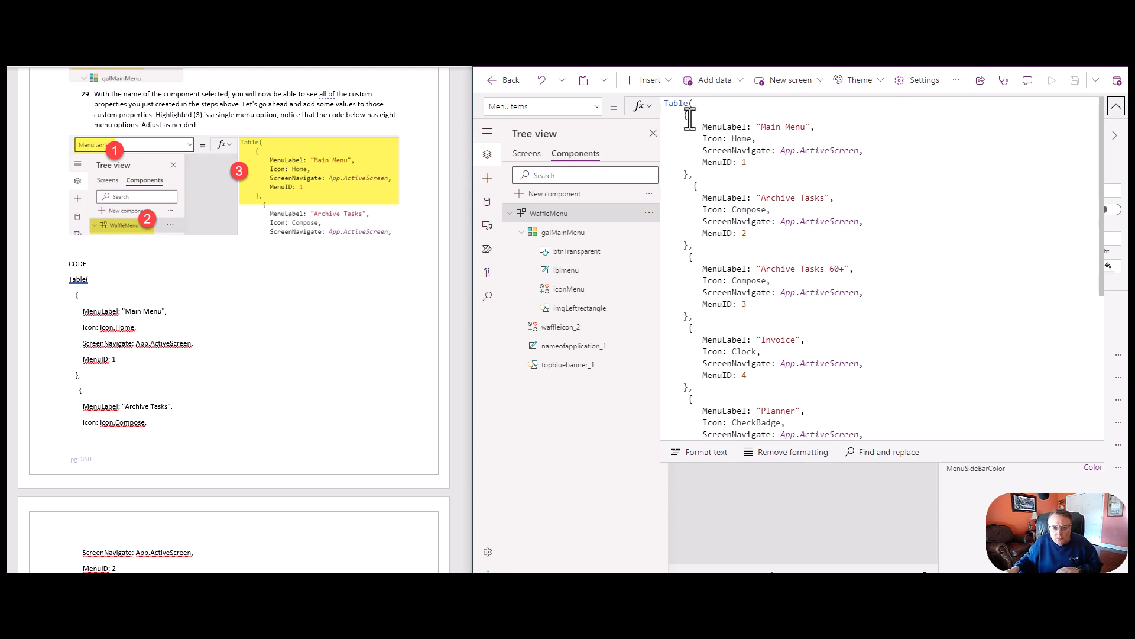
{"action": "scroll", "coordinate": [688, 116], "scroll_direction": "down", "scroll_amount": 4}
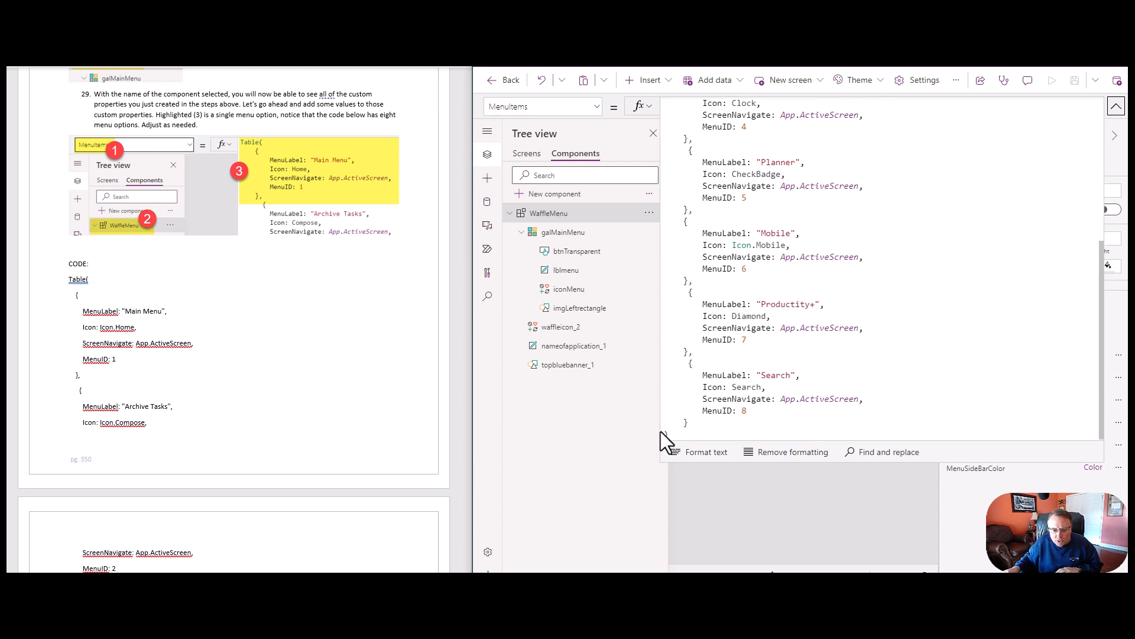
{"action": "scroll", "coordinate": [783, 367], "scroll_direction": "up", "scroll_amount": 4}
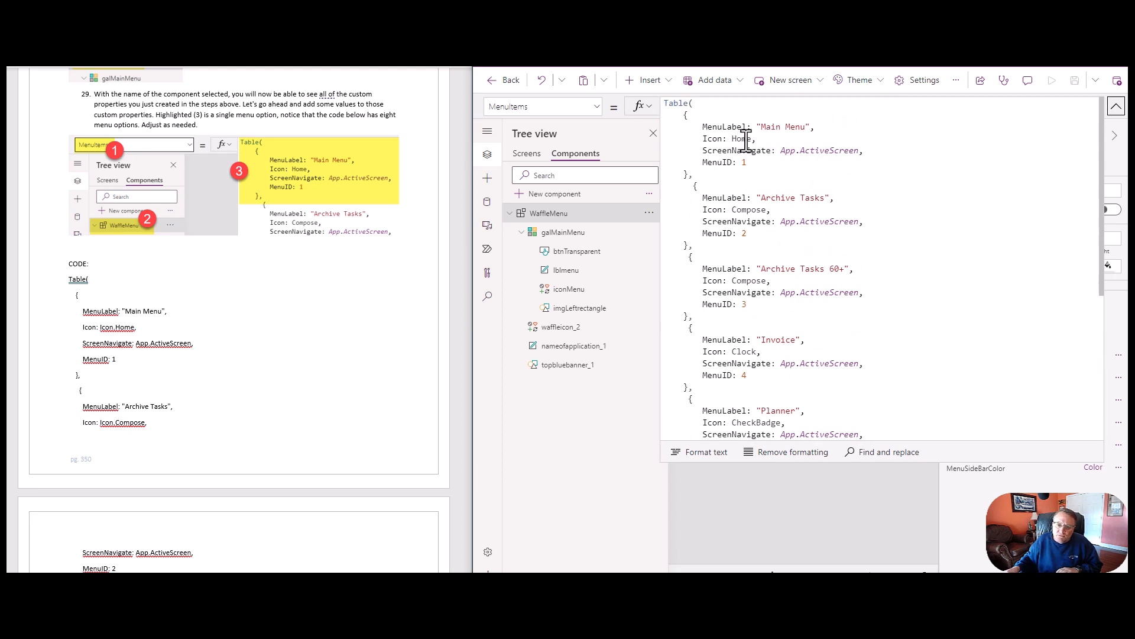
Step: Re-enter Home as the icon name of the Main Menu entry in the MenuItems formula, using the suggested icon names
{"action": "left_click", "coordinate": [759, 139]}
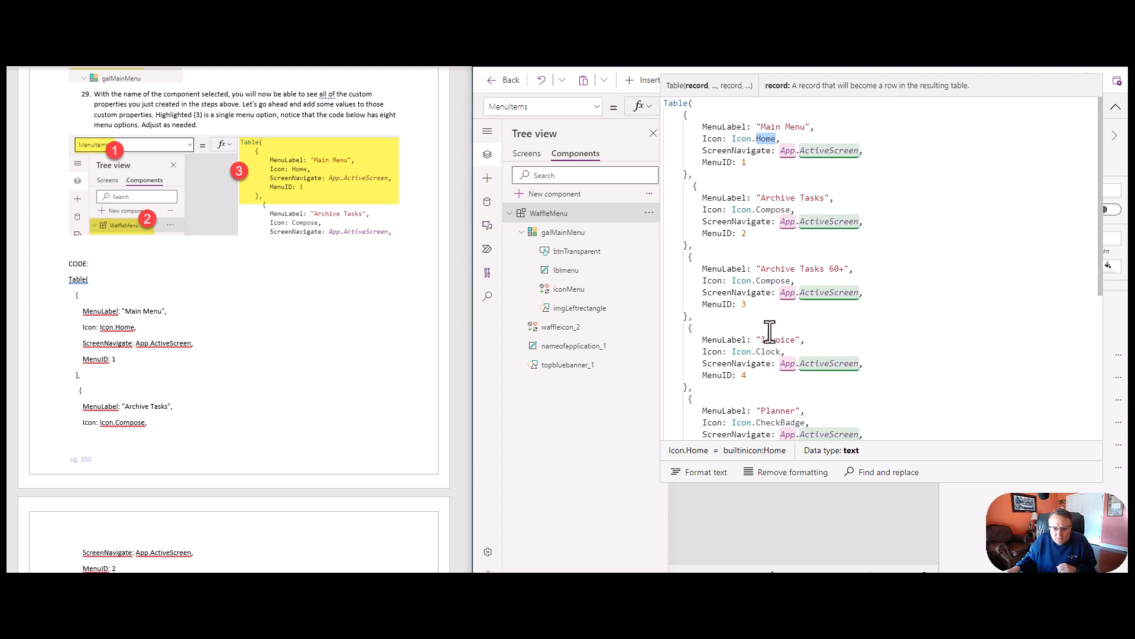
{"action": "key", "text": "BackSpace"}
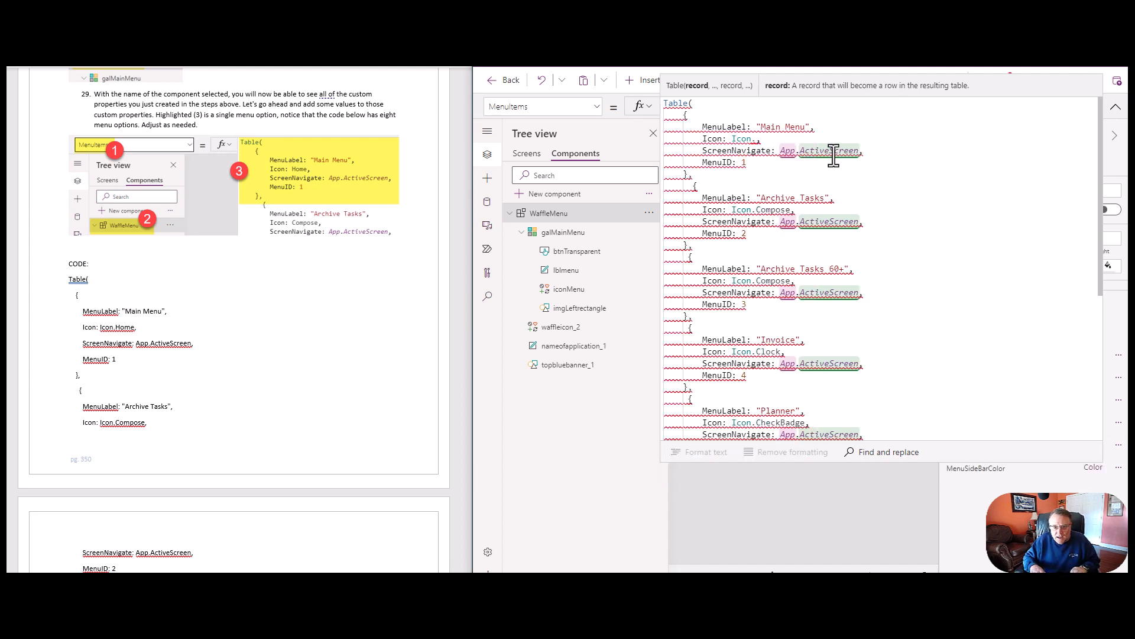
{"action": "type", "text": "Ho"}
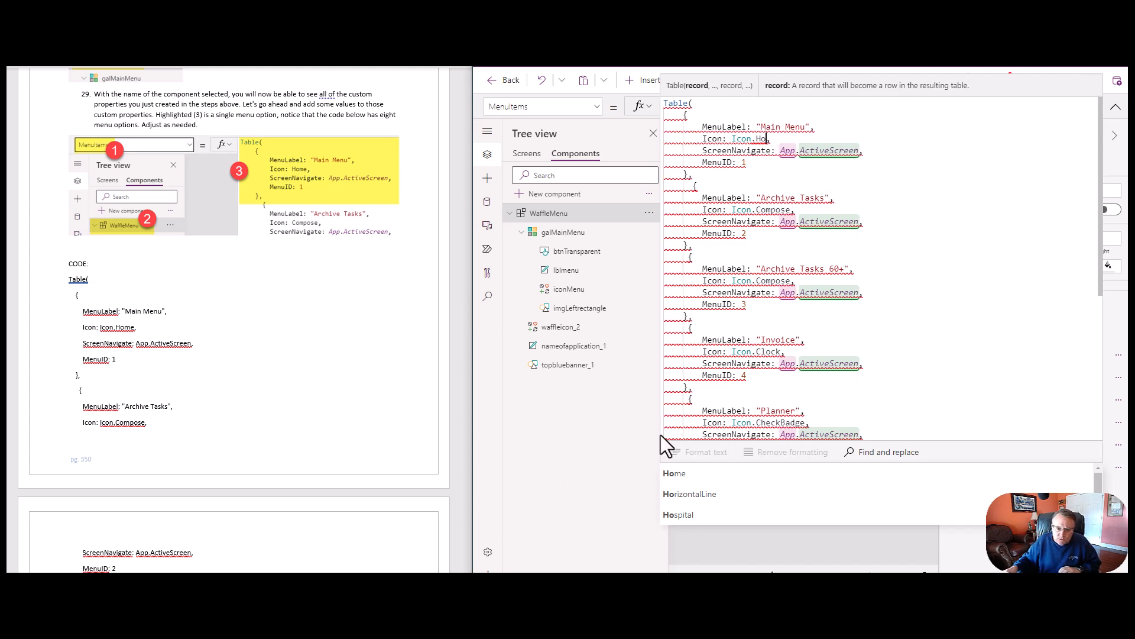
{"action": "left_click", "coordinate": [688, 474]}
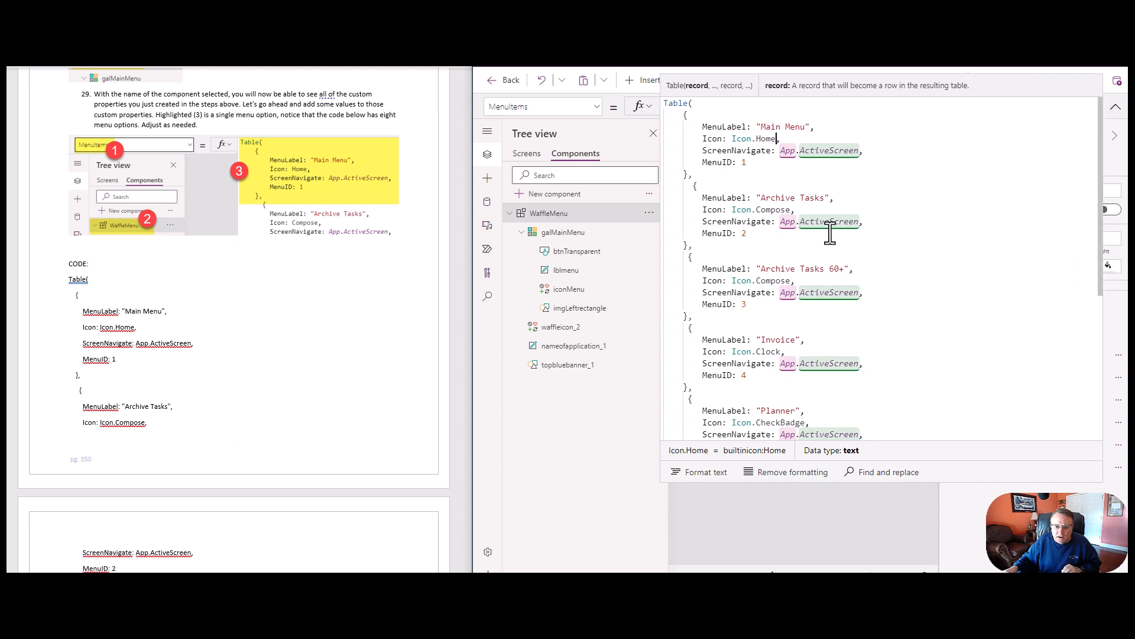
{"action": "scroll", "coordinate": [822, 331], "scroll_direction": "down", "scroll_amount": 5}
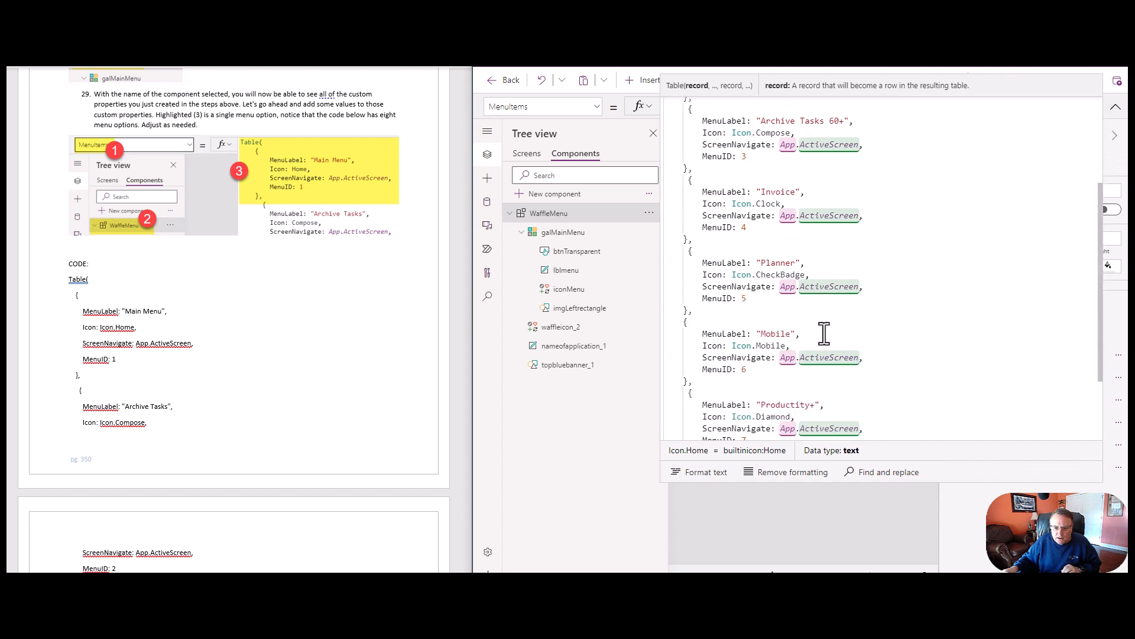
{"action": "scroll", "coordinate": [823, 330], "scroll_direction": "up", "scroll_amount": 3}
{"action": "left_click", "coordinate": [1116, 107]}
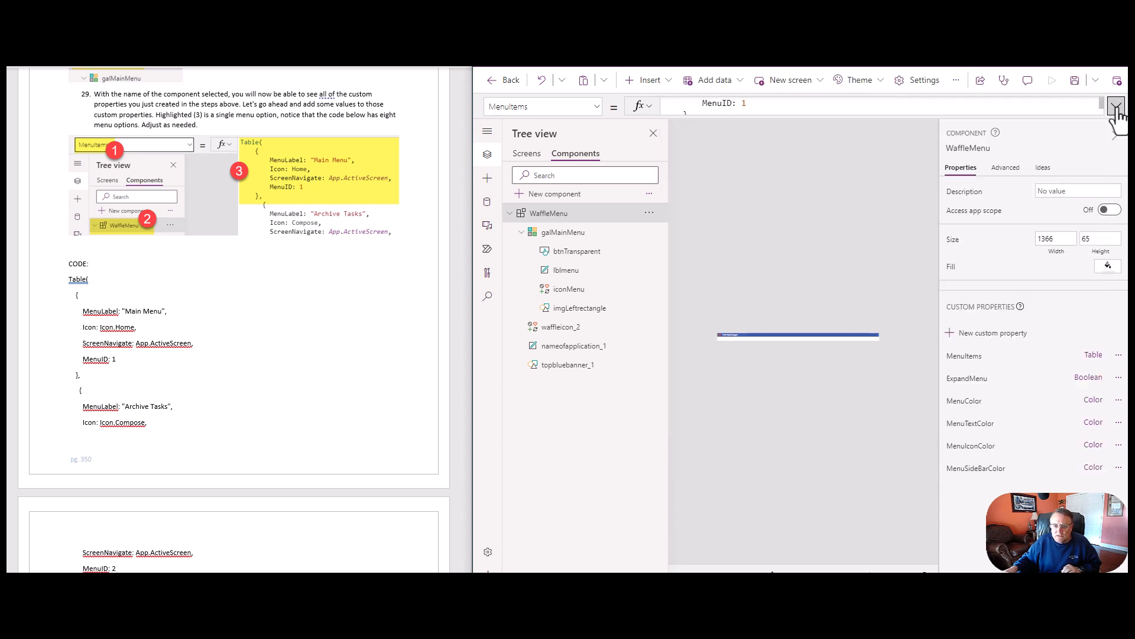
Step: Browse the insertable icons without adding one, and check the icon names used in the MenuItems formula
{"action": "left_click", "coordinate": [646, 83]}
{"action": "left_click", "coordinate": [653, 383]}
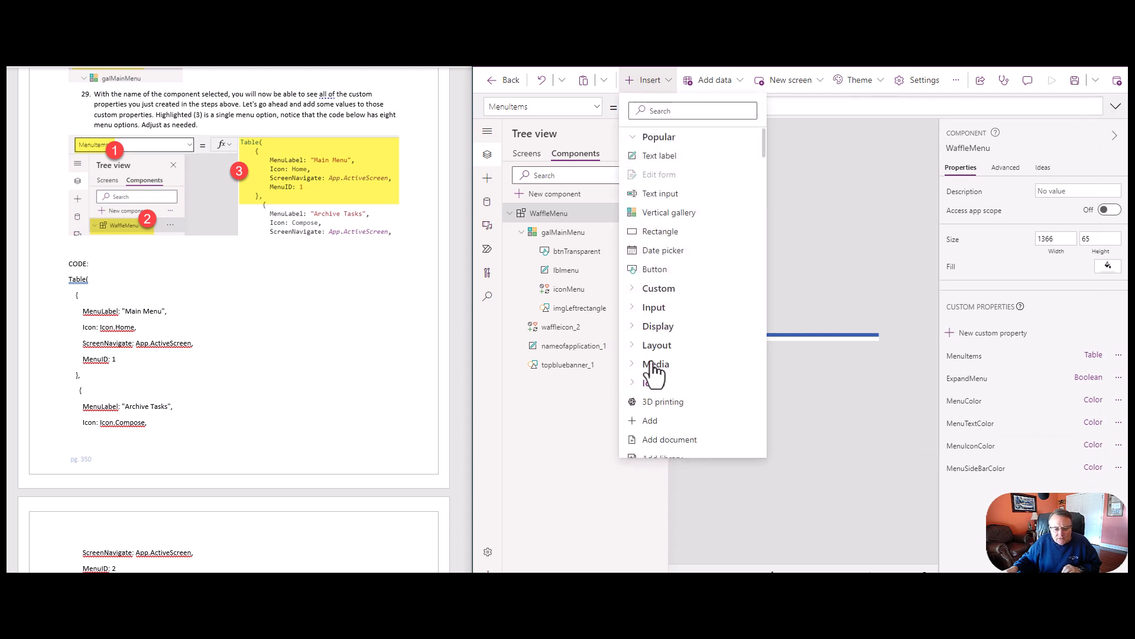
{"action": "scroll", "coordinate": [668, 373], "scroll_direction": "down", "scroll_amount": 5}
{"action": "scroll", "coordinate": [669, 371], "scroll_direction": "down", "scroll_amount": 5}
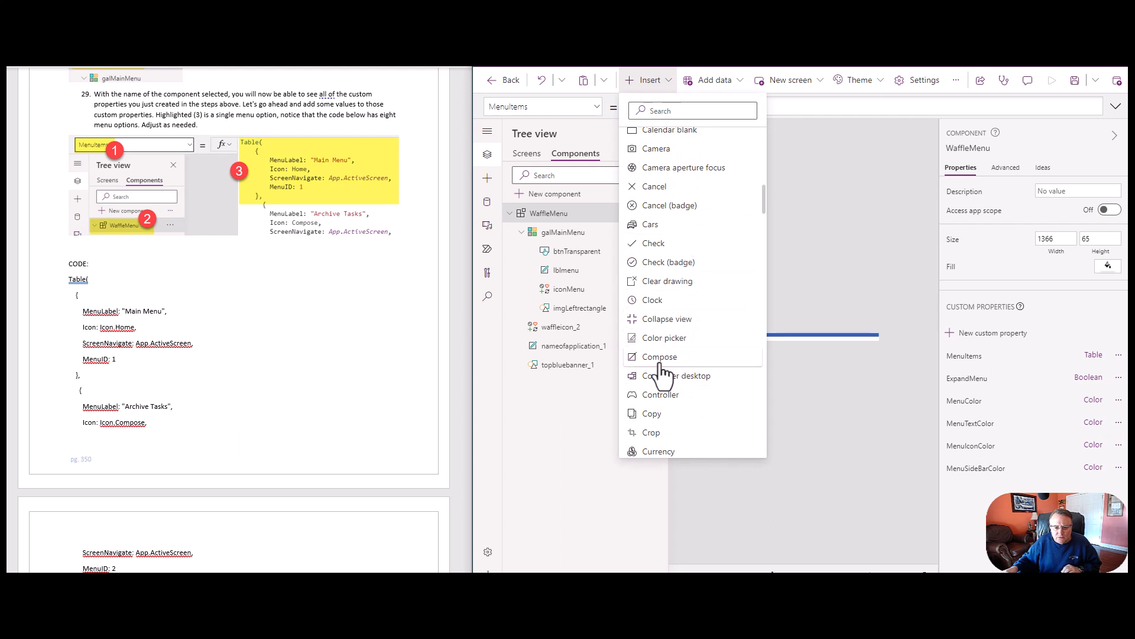
{"action": "scroll", "coordinate": [680, 417], "scroll_direction": "down", "scroll_amount": 3}
{"action": "scroll", "coordinate": [690, 412], "scroll_direction": "down", "scroll_amount": 4}
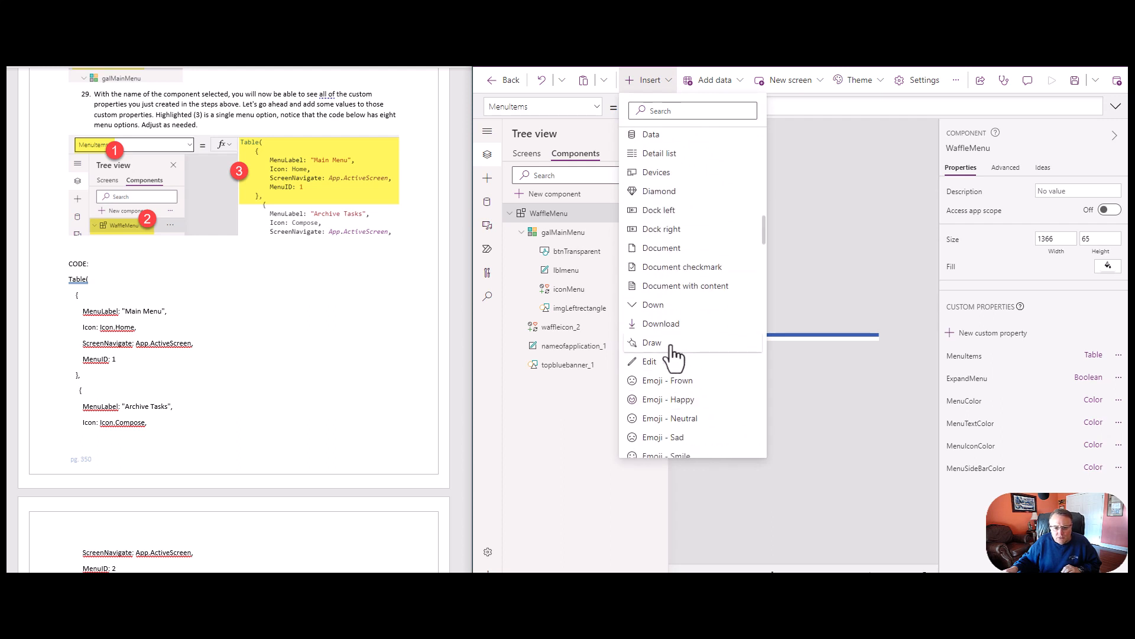
{"action": "left_click", "coordinate": [854, 157]}
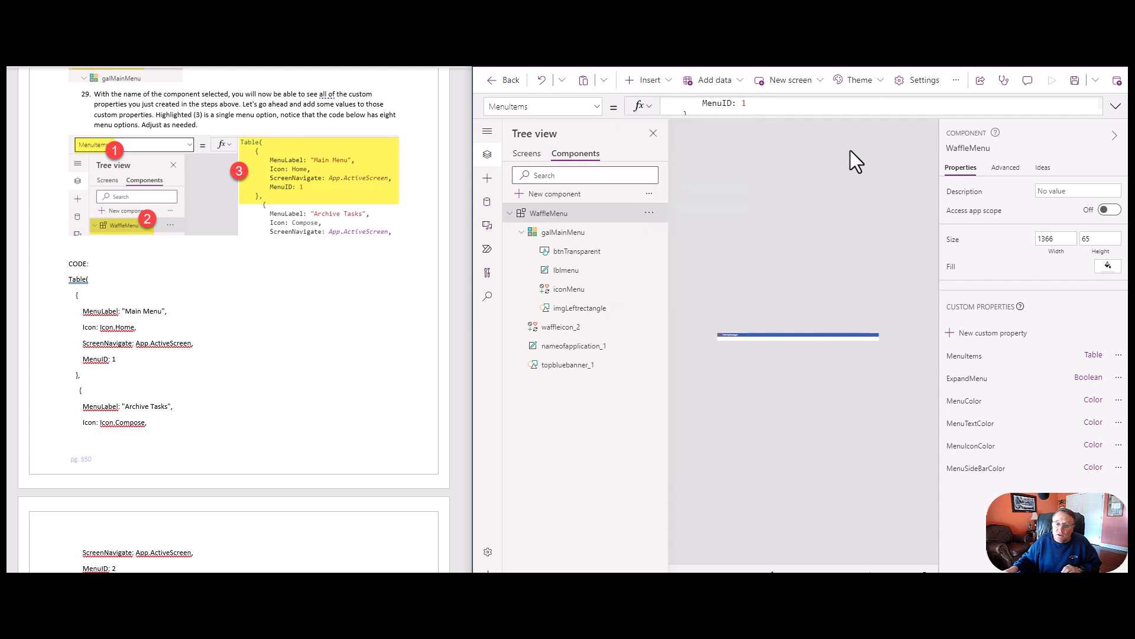
{"action": "left_click", "coordinate": [780, 112]}
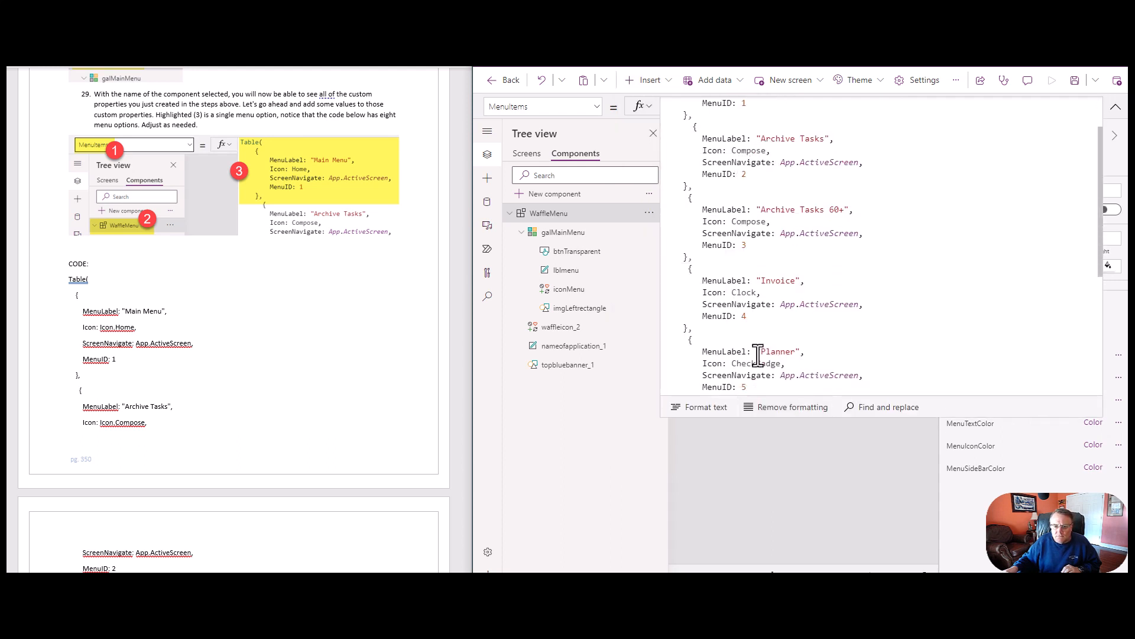
{"action": "left_click", "coordinate": [1115, 111]}
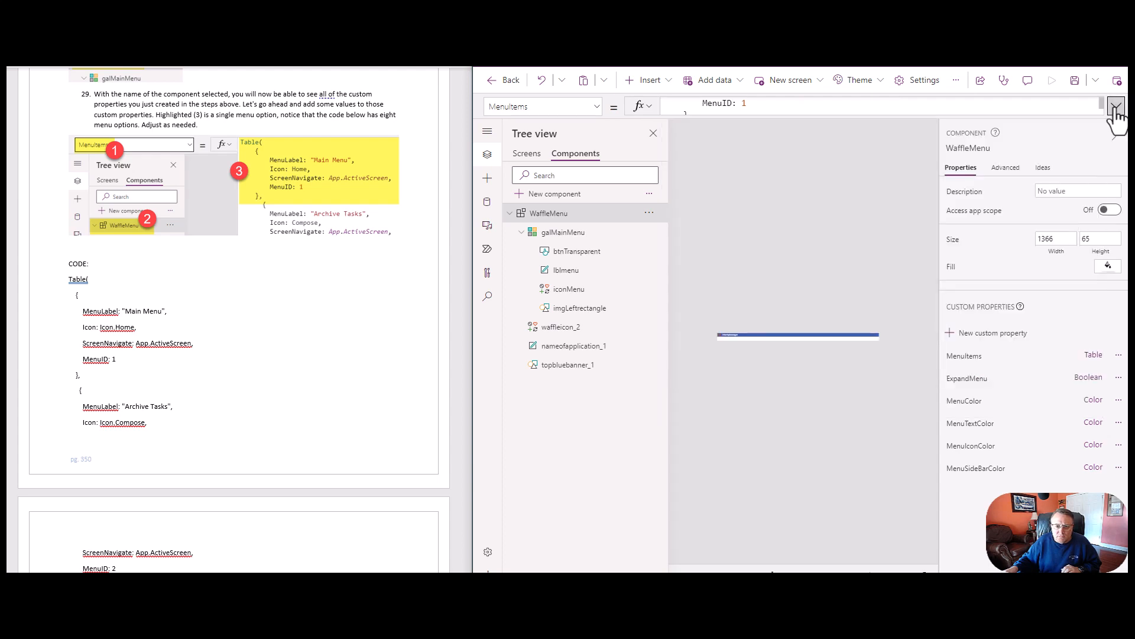
Step: Read the rest of the guide's MenuItems code and steps 30 and 31 on the ExpandMenu value and menu colors
{"action": "scroll", "coordinate": [247, 295], "scroll_direction": "down", "scroll_amount": 10}
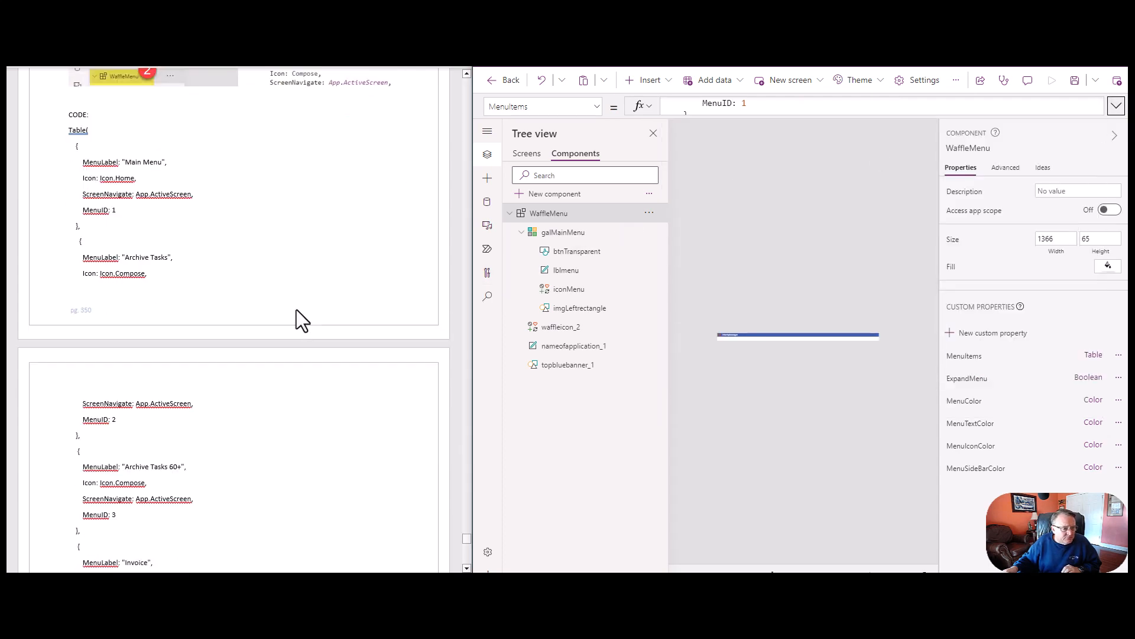
{"action": "scroll", "coordinate": [307, 349], "scroll_direction": "down", "scroll_amount": 9}
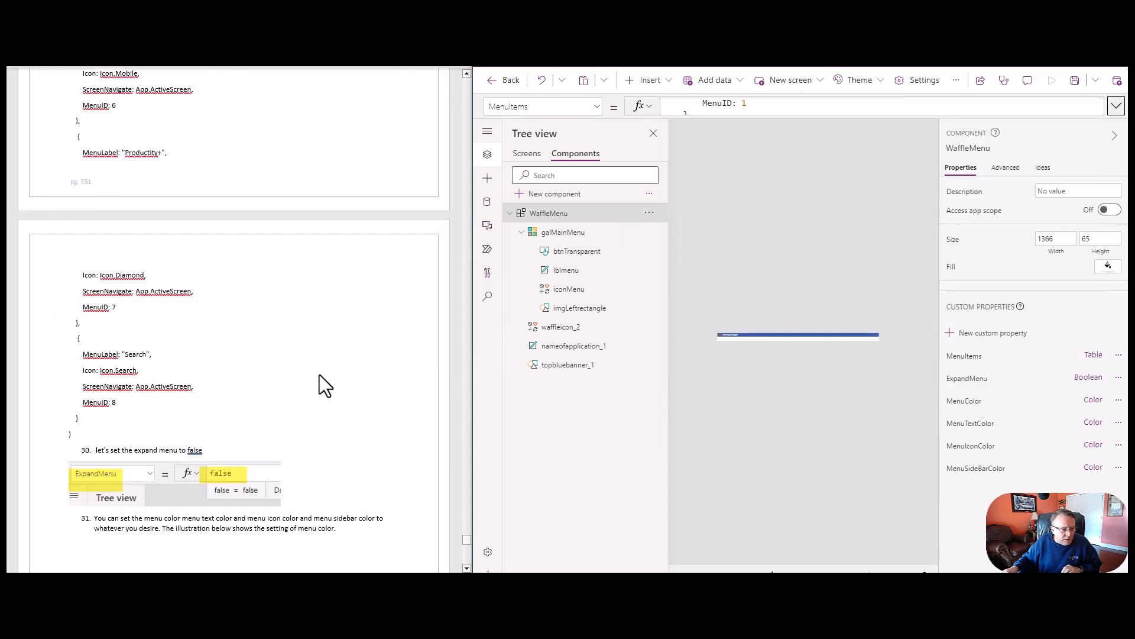
Step: Check the ExpandMenu formula of the WaffleMenu component against step 30 of the guide
{"action": "left_click", "coordinate": [595, 107]}
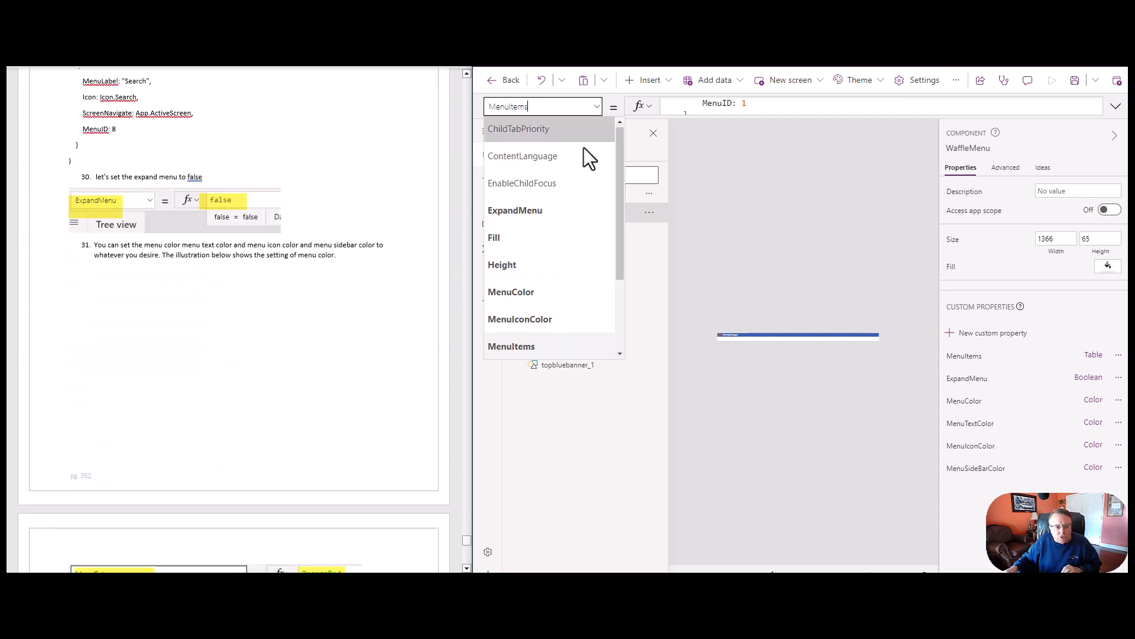
{"action": "left_click", "coordinate": [543, 210]}
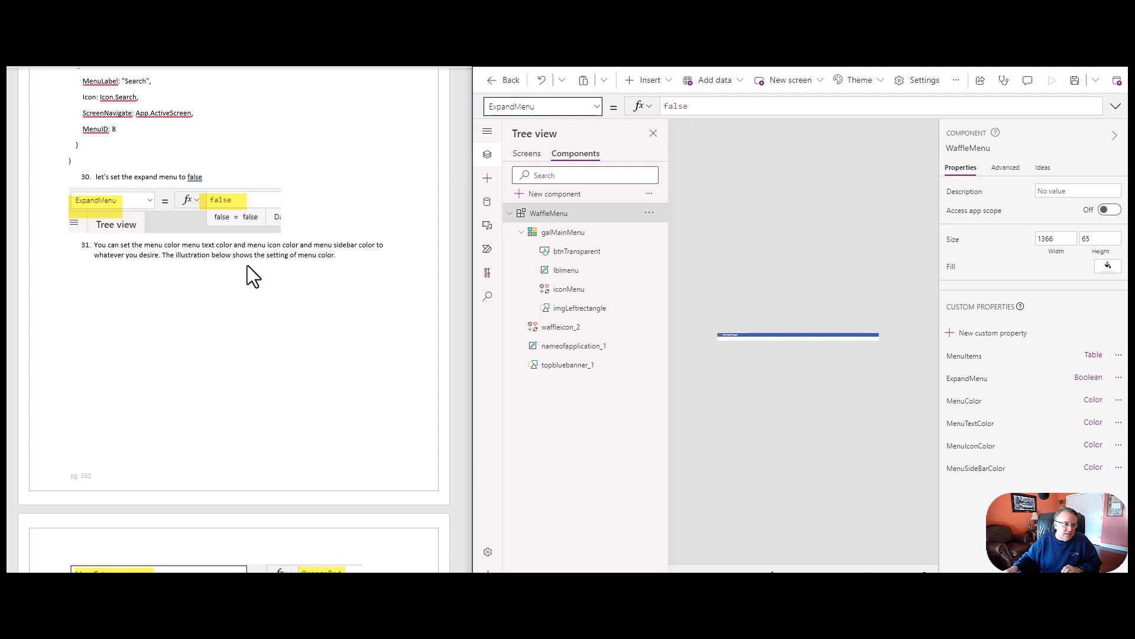
{"action": "scroll", "coordinate": [232, 322], "scroll_direction": "down", "scroll_amount": 8}
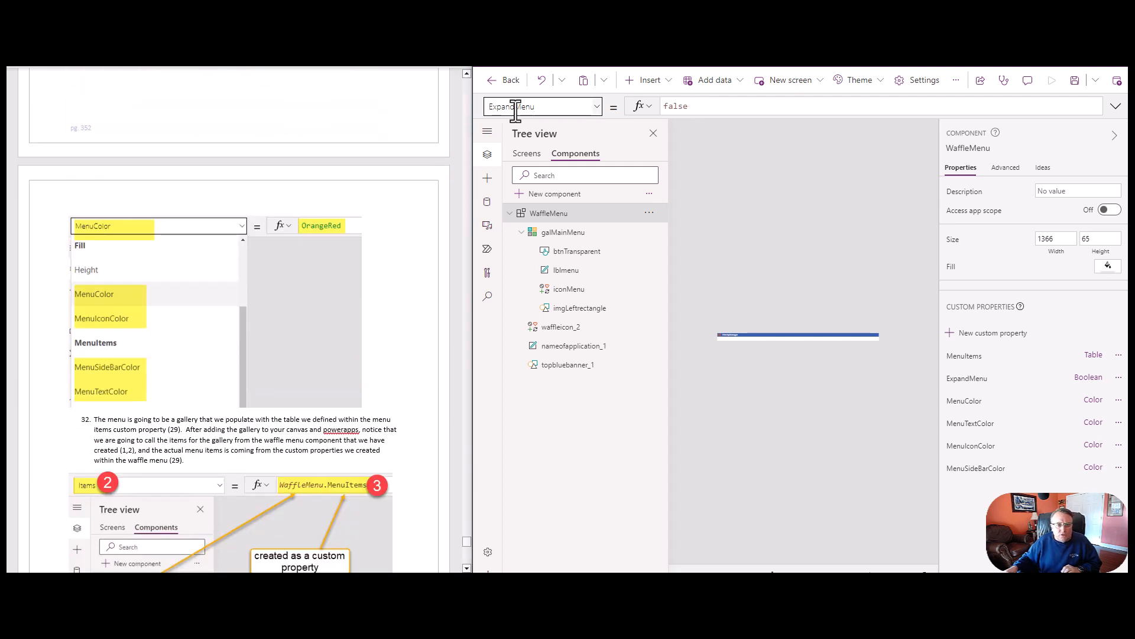
Step: Re-enter OrangeRed as the MenuColor formula of the WaffleMenu component, using the suggested color names
{"action": "left_click", "coordinate": [596, 107]}
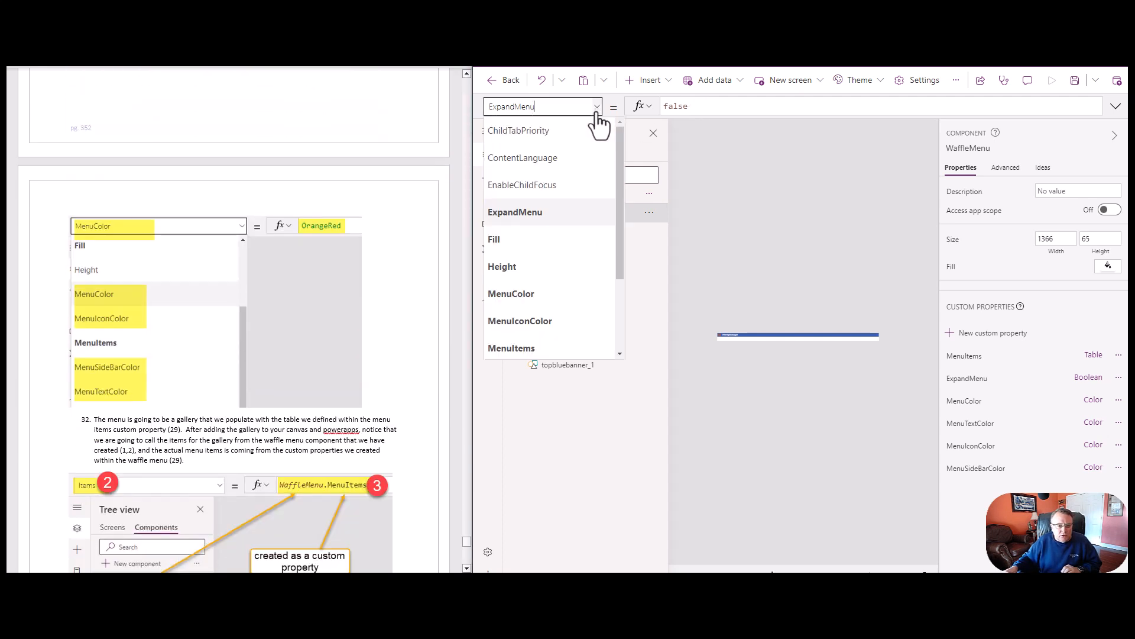
{"action": "left_click", "coordinate": [549, 295]}
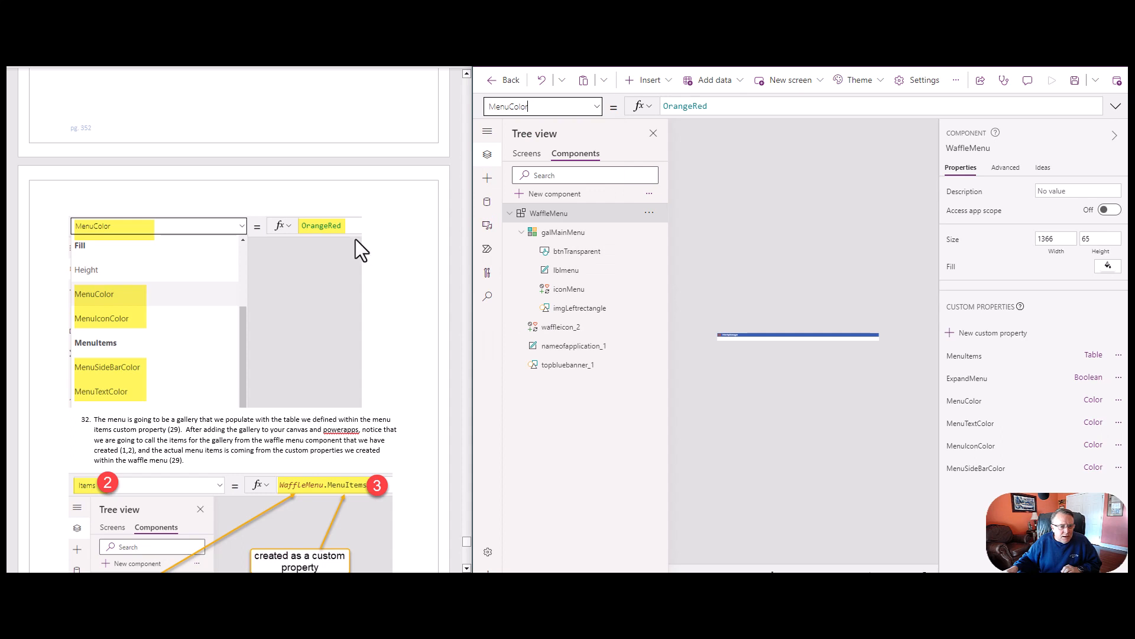
{"action": "left_click", "coordinate": [729, 107]}
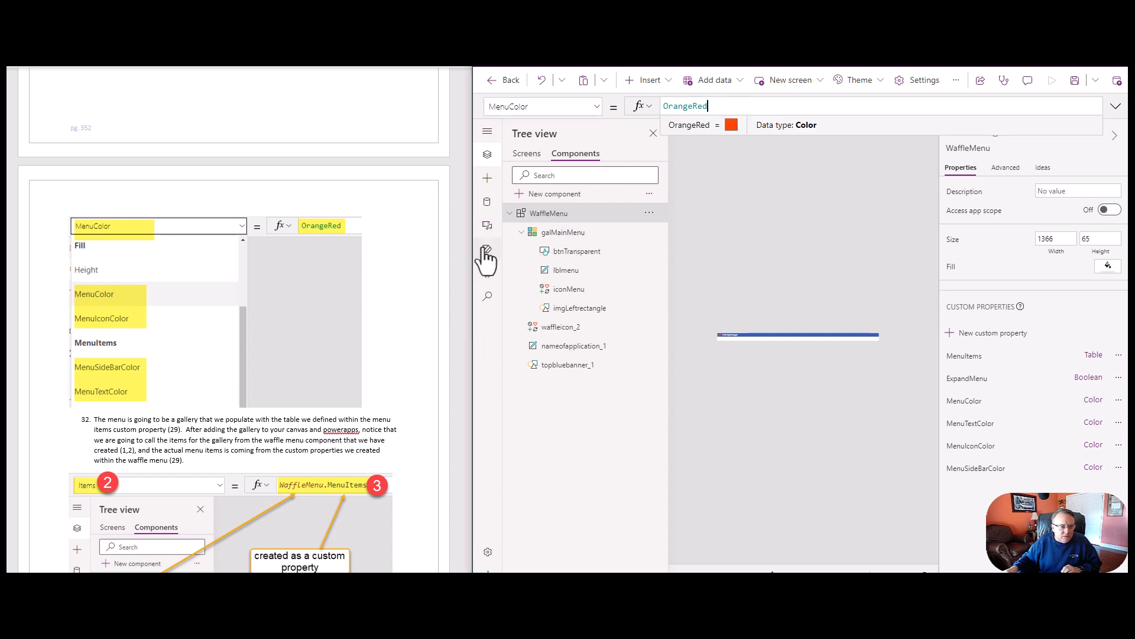
{"action": "left_click_drag", "start_coordinate": [772, 107], "coordinate": [621, 107]}
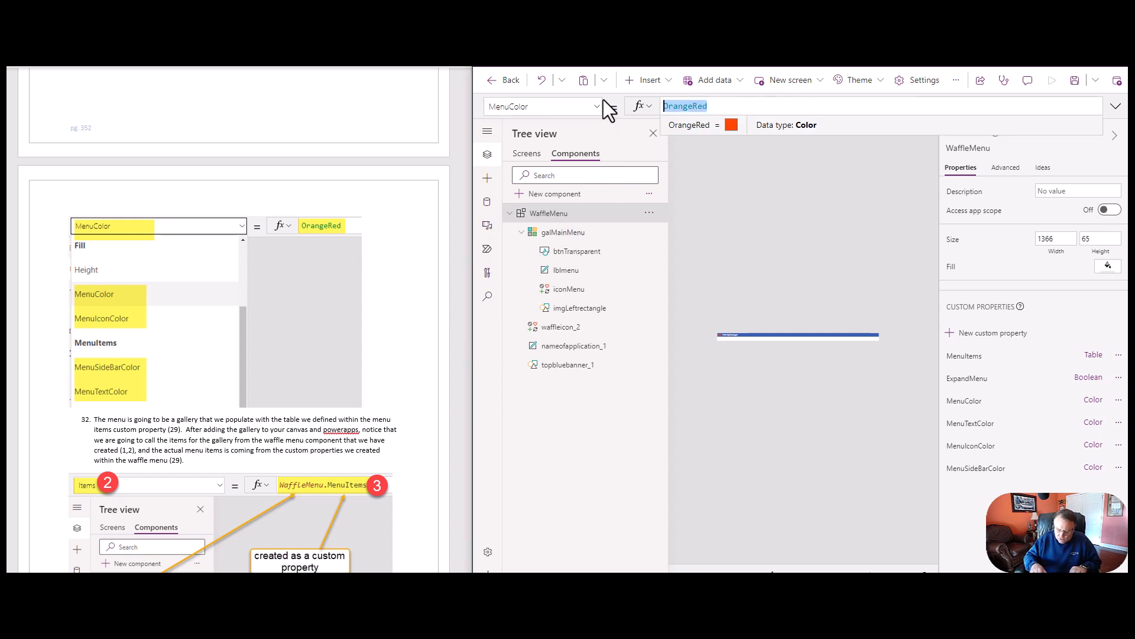
{"action": "key", "text": "BackSpace"}
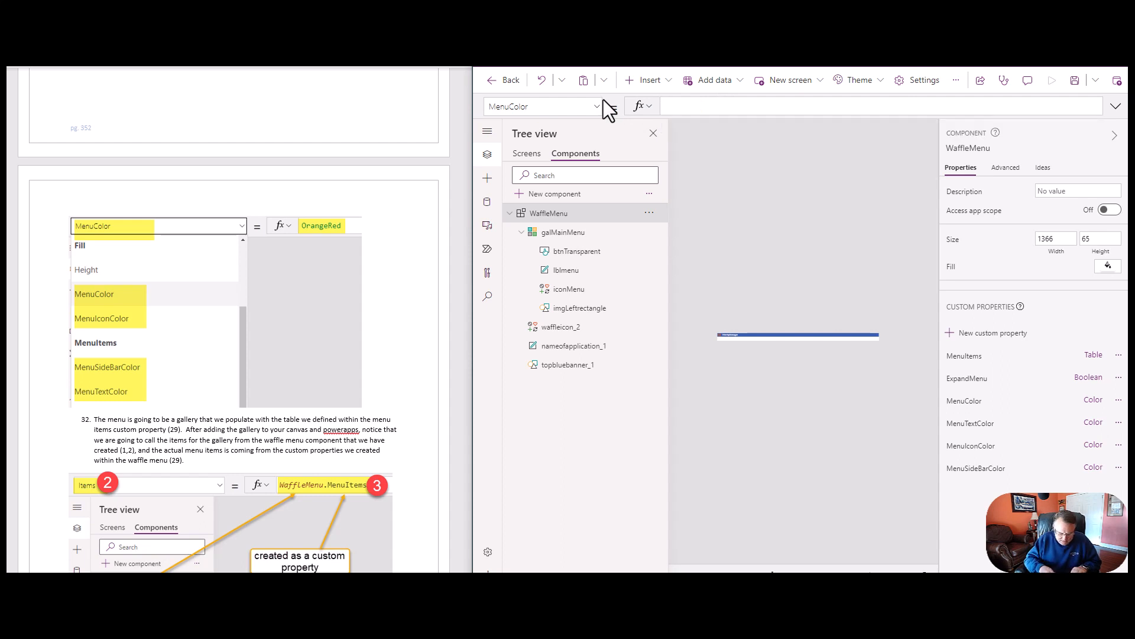
{"action": "type", "text": "Oran"}
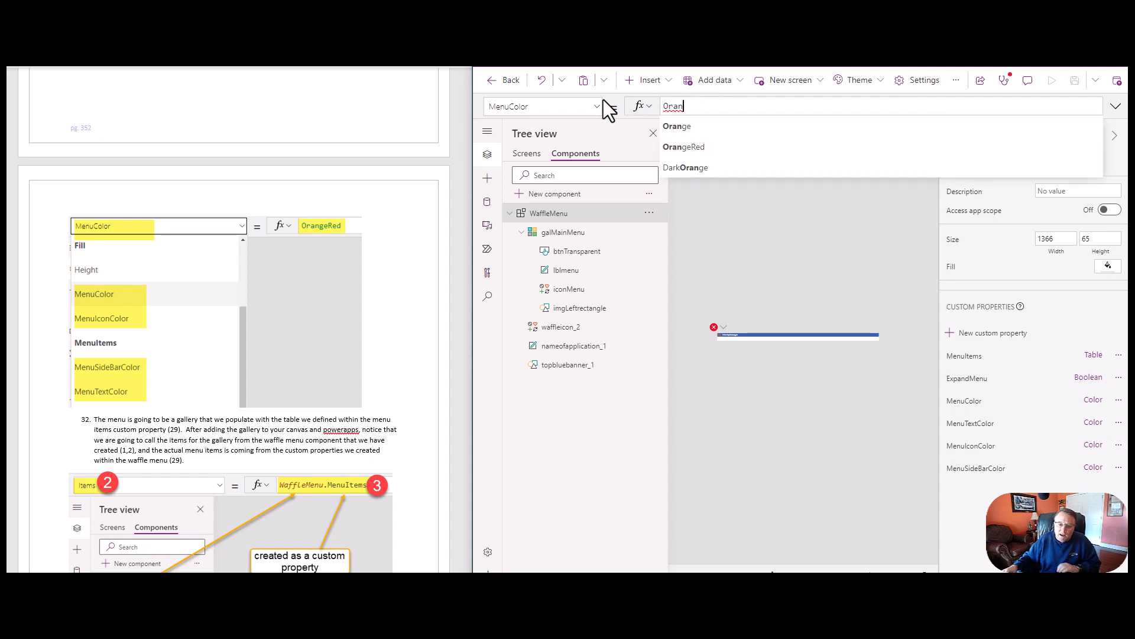
{"action": "left_click", "coordinate": [717, 147]}
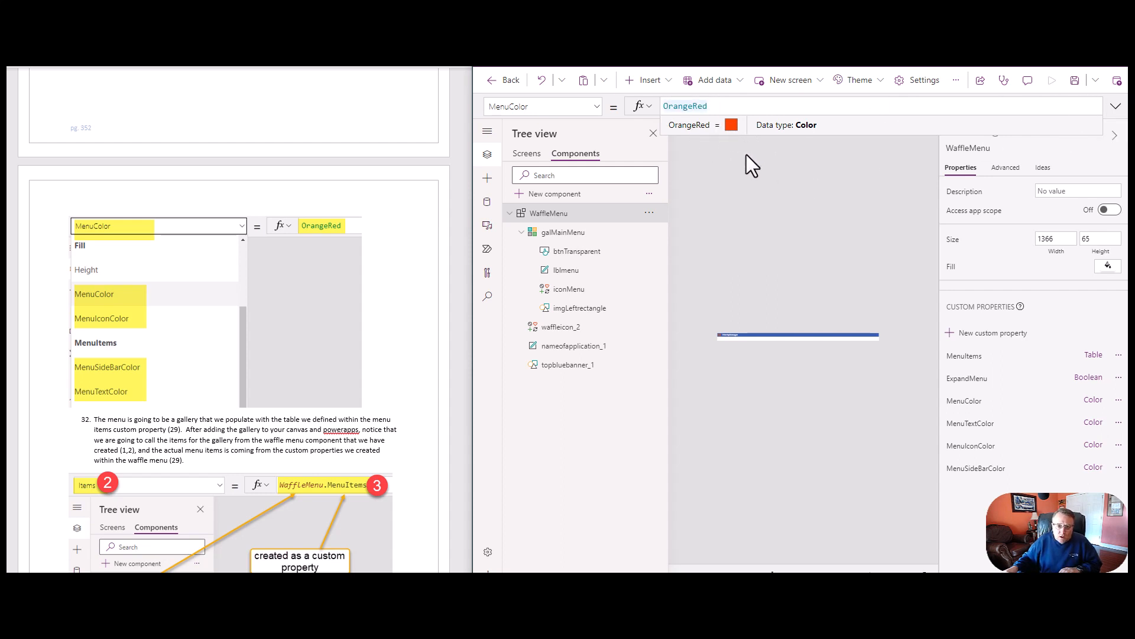
Step: Look through the WaffleMenu property list for the other menu color properties highlighted in the guide
{"action": "left_click", "coordinate": [596, 108]}
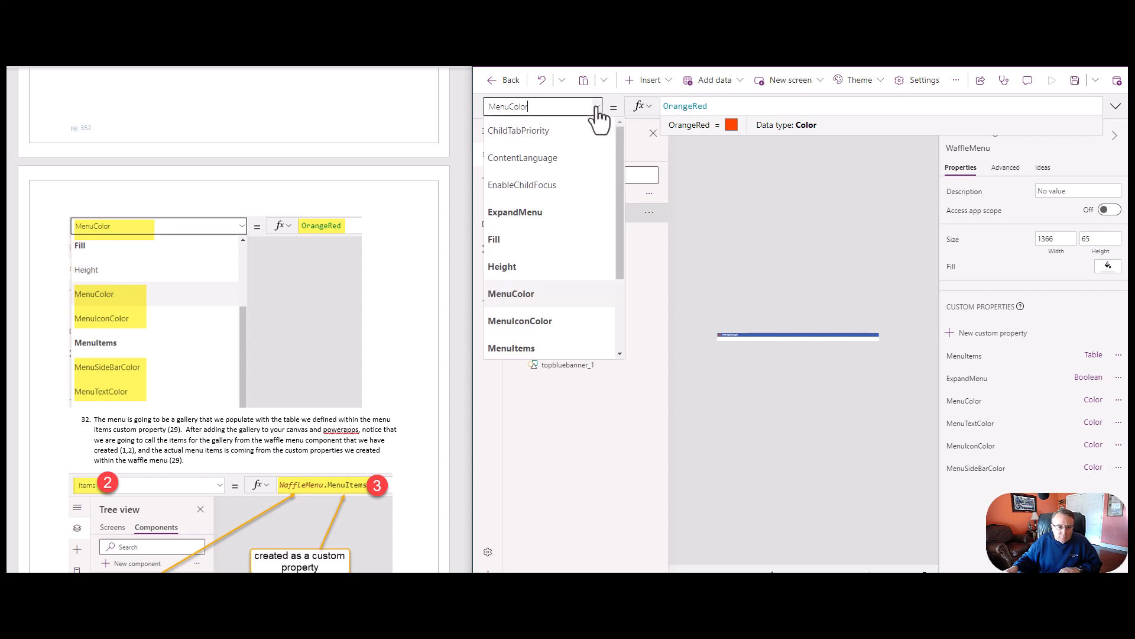
{"action": "scroll", "coordinate": [568, 213], "scroll_direction": "down", "scroll_amount": 3}
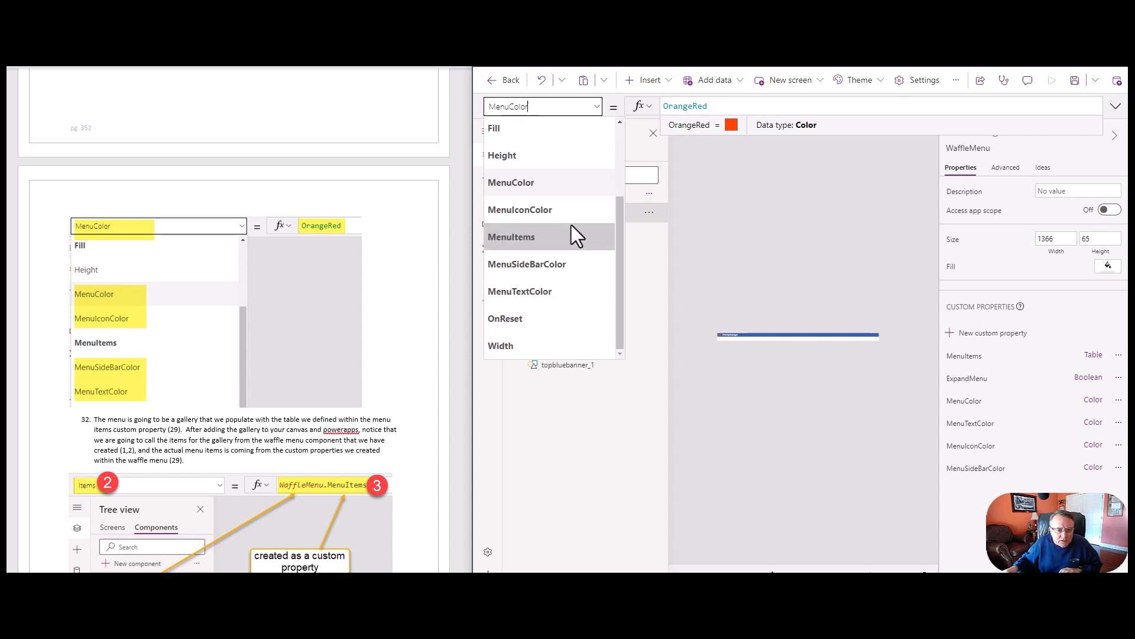
{"action": "scroll", "coordinate": [574, 237], "scroll_direction": "up", "scroll_amount": 2}
{"action": "scroll", "coordinate": [574, 232], "scroll_direction": "up", "scroll_amount": 1}
{"action": "left_click", "coordinate": [896, 203]}
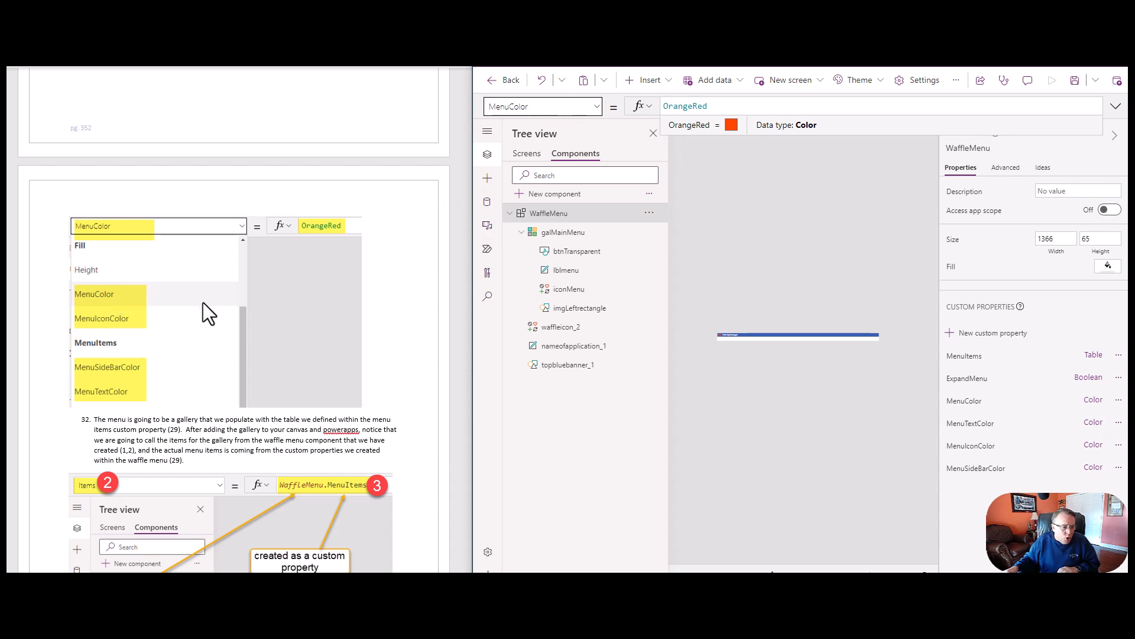
Step: Check the color formulas of MenuIconColor and MenuTextColor on the WaffleMenu component
{"action": "left_click", "coordinate": [597, 107]}
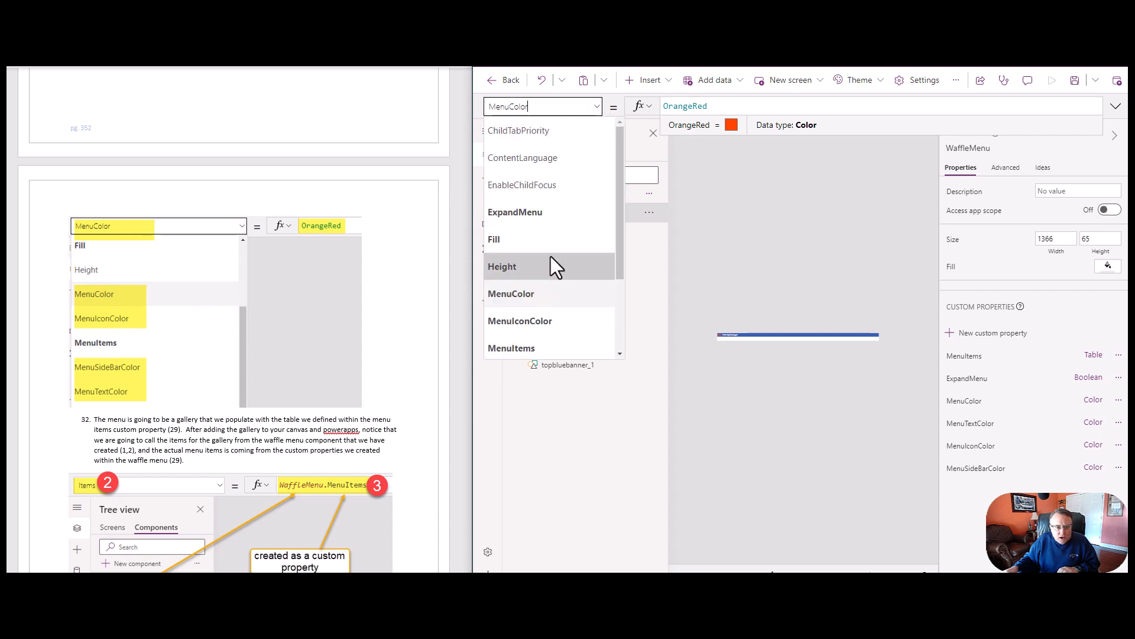
{"action": "left_click", "coordinate": [551, 308]}
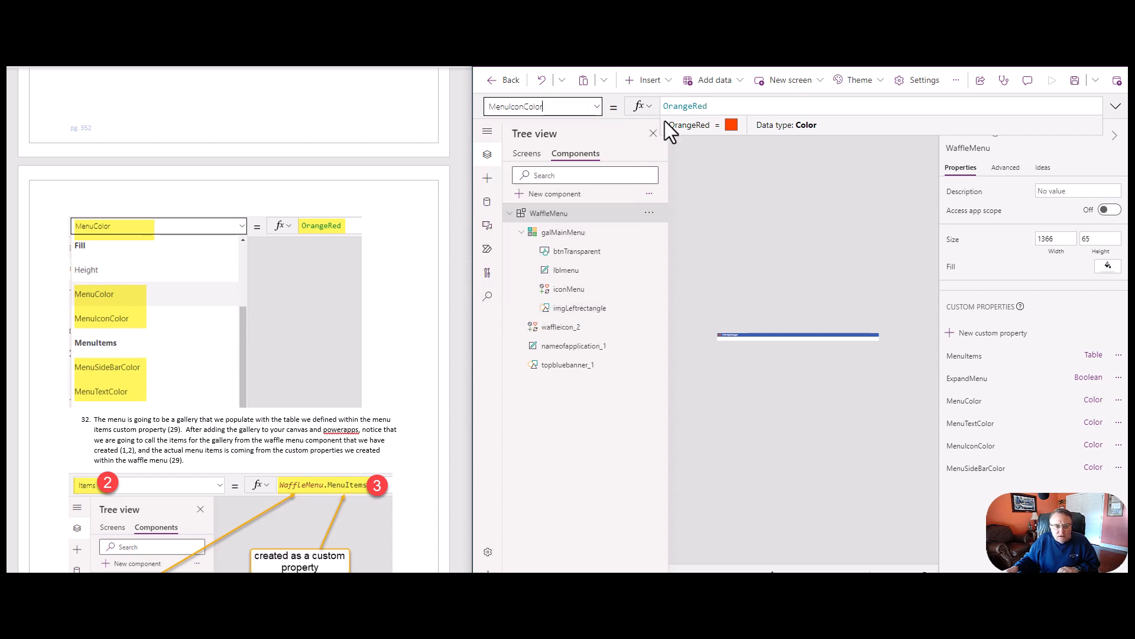
{"action": "left_click", "coordinate": [597, 107]}
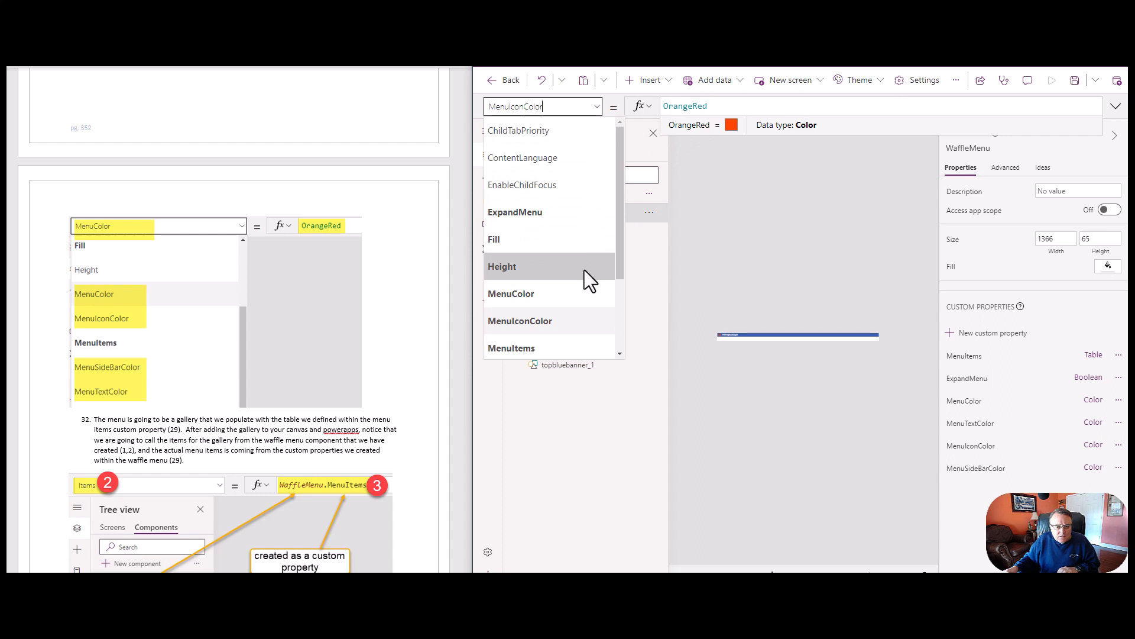
{"action": "left_click", "coordinate": [572, 352]}
{"action": "left_click", "coordinate": [592, 107]}
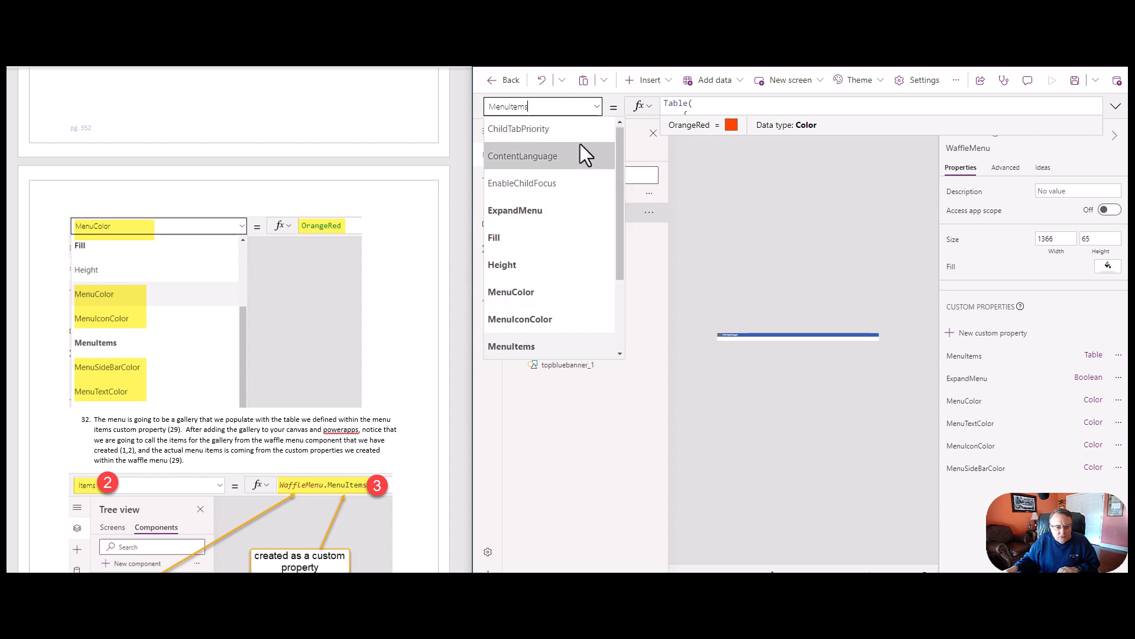
{"action": "scroll", "coordinate": [556, 308], "scroll_direction": "down", "scroll_amount": 2}
{"action": "left_click", "coordinate": [553, 288]}
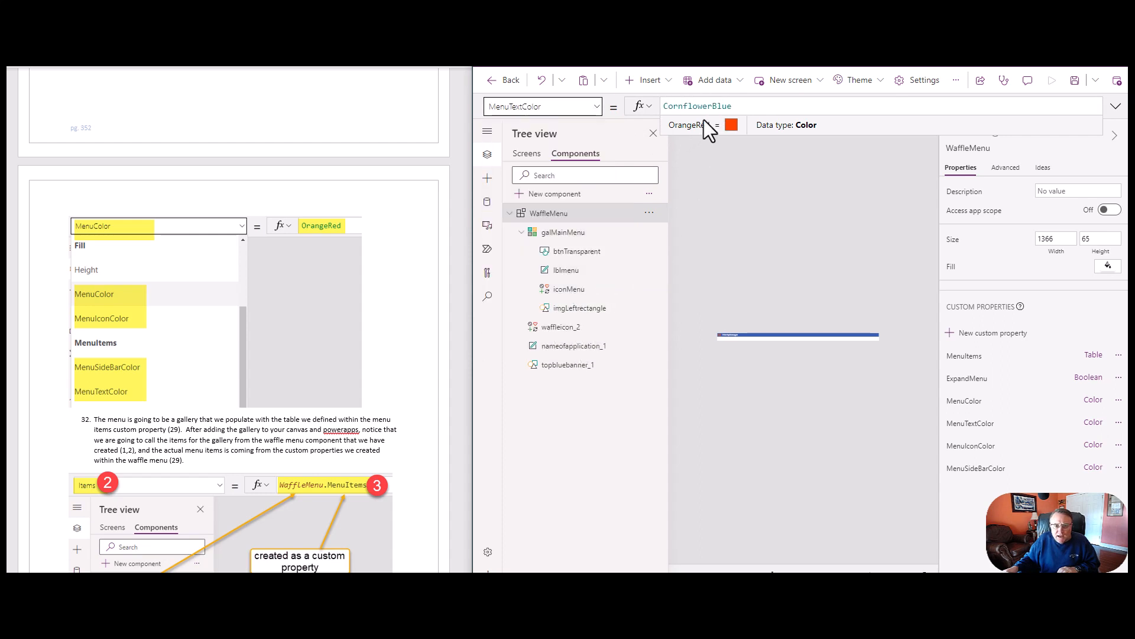
{"action": "left_click", "coordinate": [592, 107]}
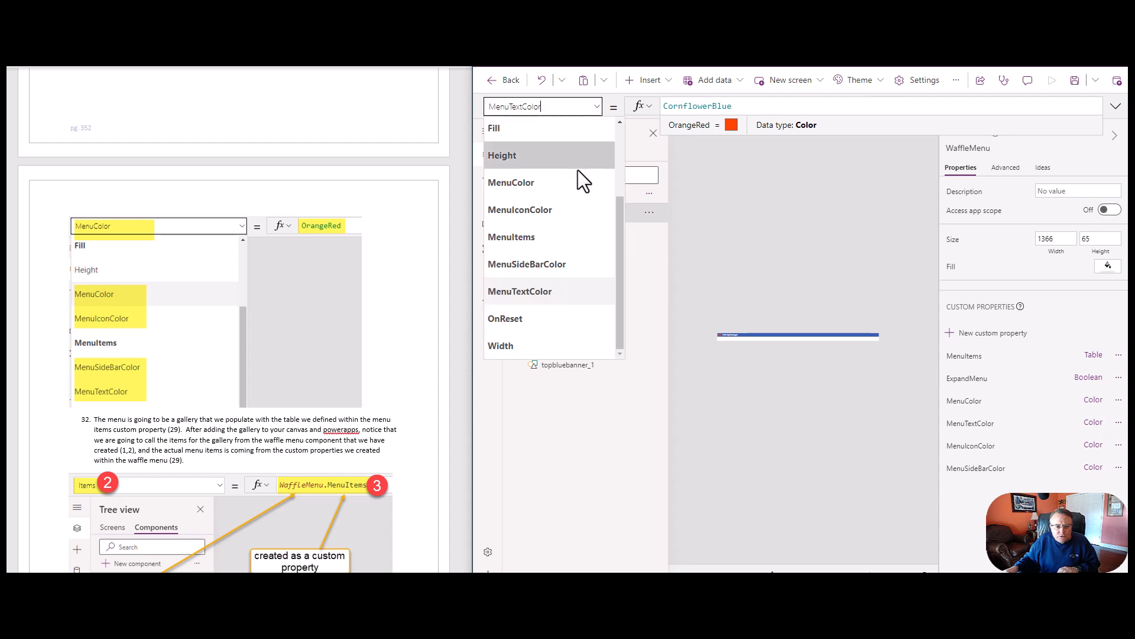
{"action": "left_click", "coordinate": [779, 194]}
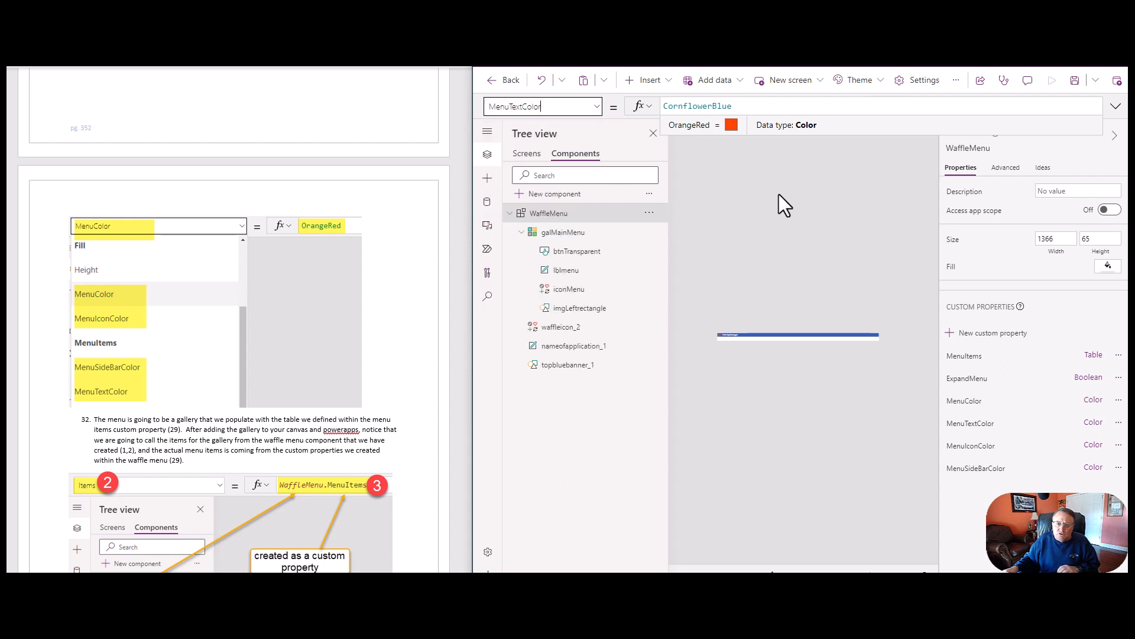
Step: Read guide step 32, view the galMainMenu gallery, and search the insertable controls for "gal" without adding one
{"action": "scroll", "coordinate": [214, 326], "scroll_direction": "down", "scroll_amount": 5}
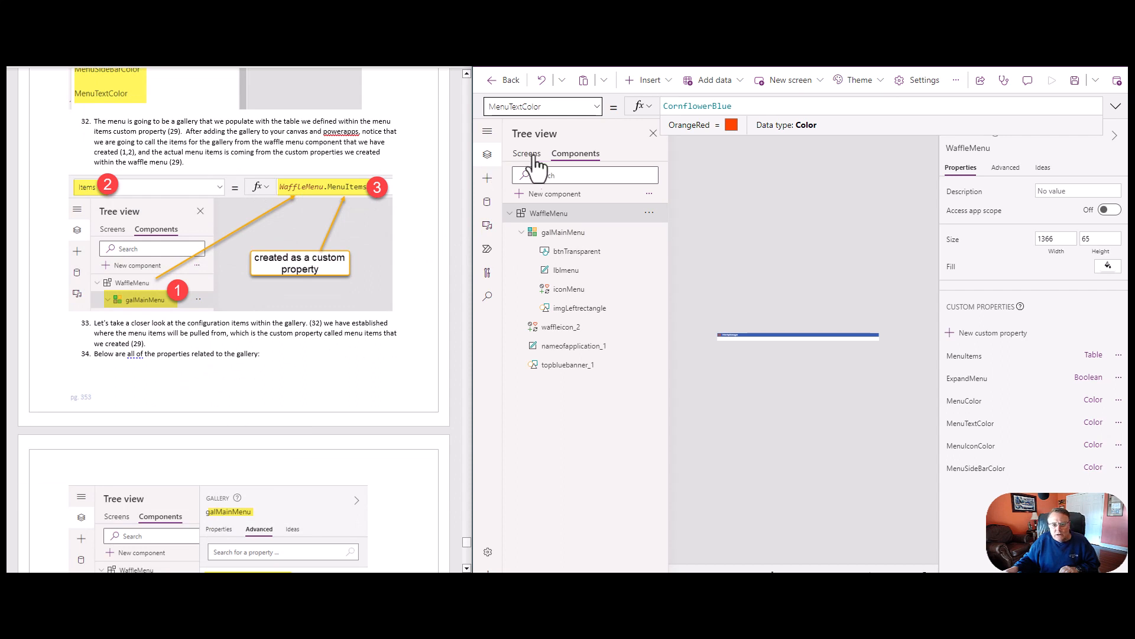
{"action": "left_click", "coordinate": [564, 233]}
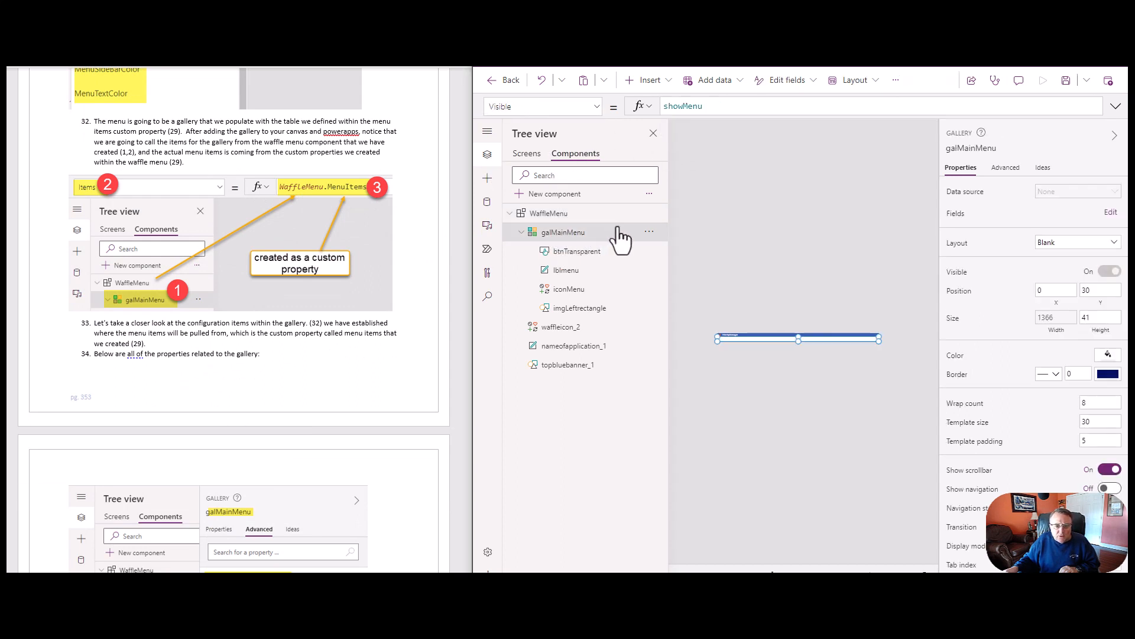
{"action": "left_click", "coordinate": [649, 89]}
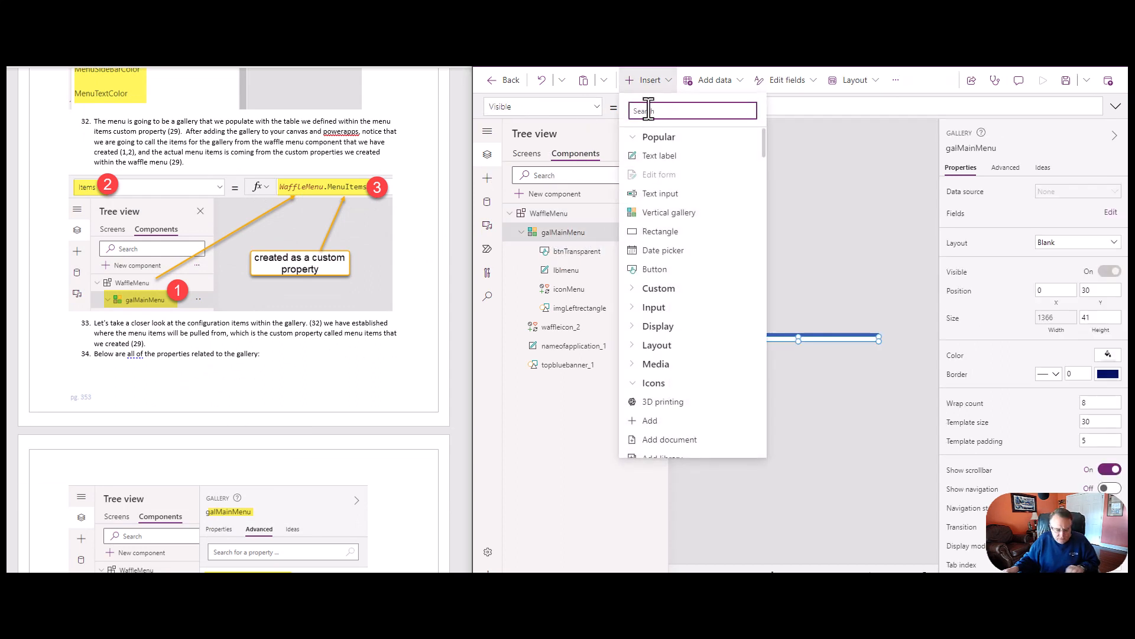
{"action": "type", "text": "gal"}
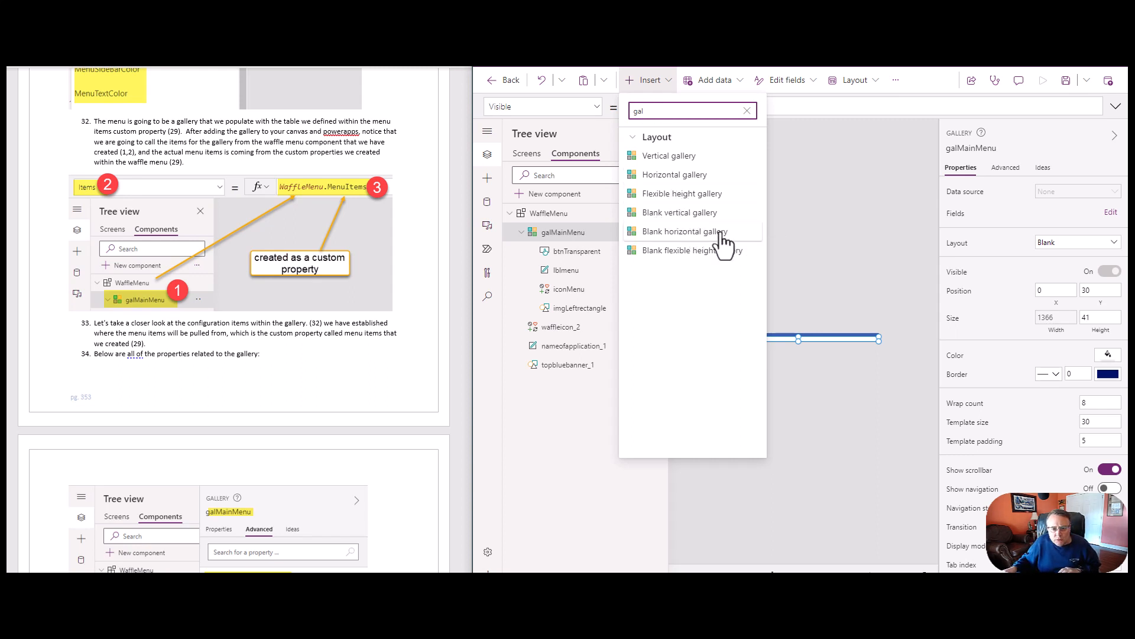
{"action": "left_click", "coordinate": [857, 165]}
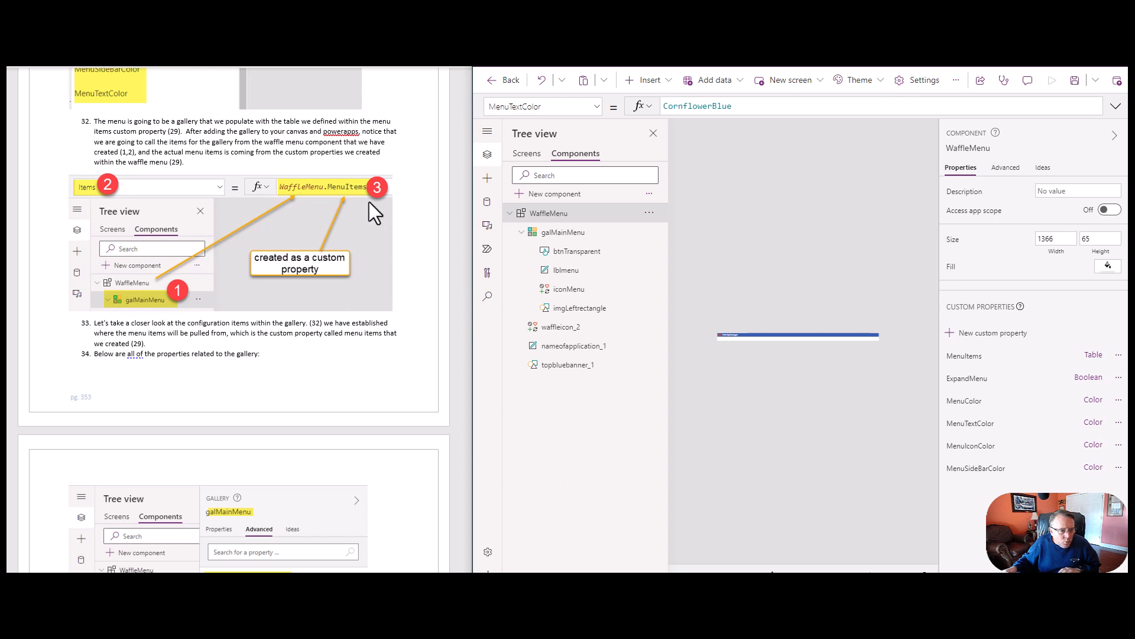
Step: Examine the Items formula of galMainMenu and trace it to the MenuItems custom property of WaffleMenu
{"action": "left_click", "coordinate": [571, 233]}
{"action": "left_click", "coordinate": [599, 110]}
{"action": "scroll", "coordinate": [558, 229], "scroll_direction": "up", "scroll_amount": 5}
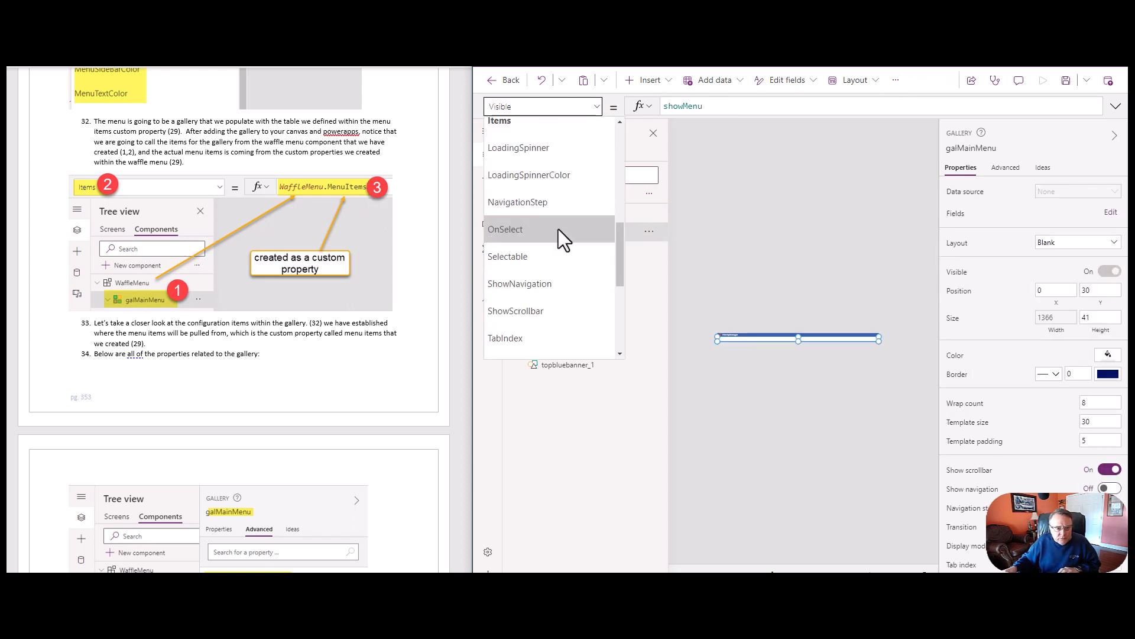
{"action": "scroll", "coordinate": [562, 226], "scroll_direction": "down", "scroll_amount": 3}
{"action": "scroll", "coordinate": [562, 229], "scroll_direction": "up", "scroll_amount": 2}
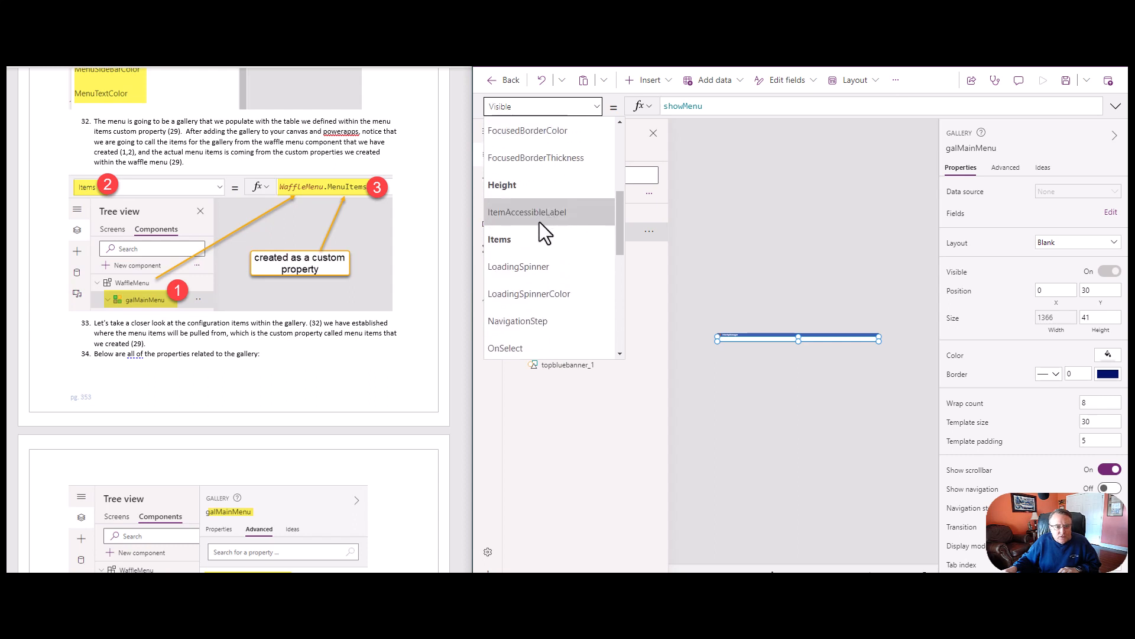
{"action": "left_click", "coordinate": [539, 228]}
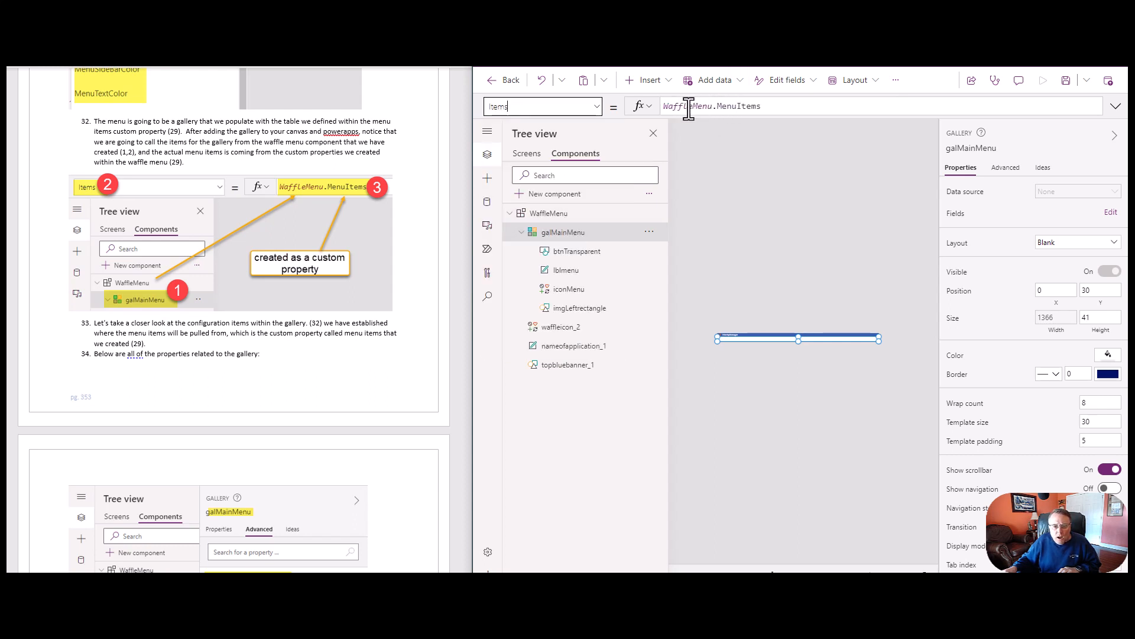
{"action": "left_click", "coordinate": [559, 214]}
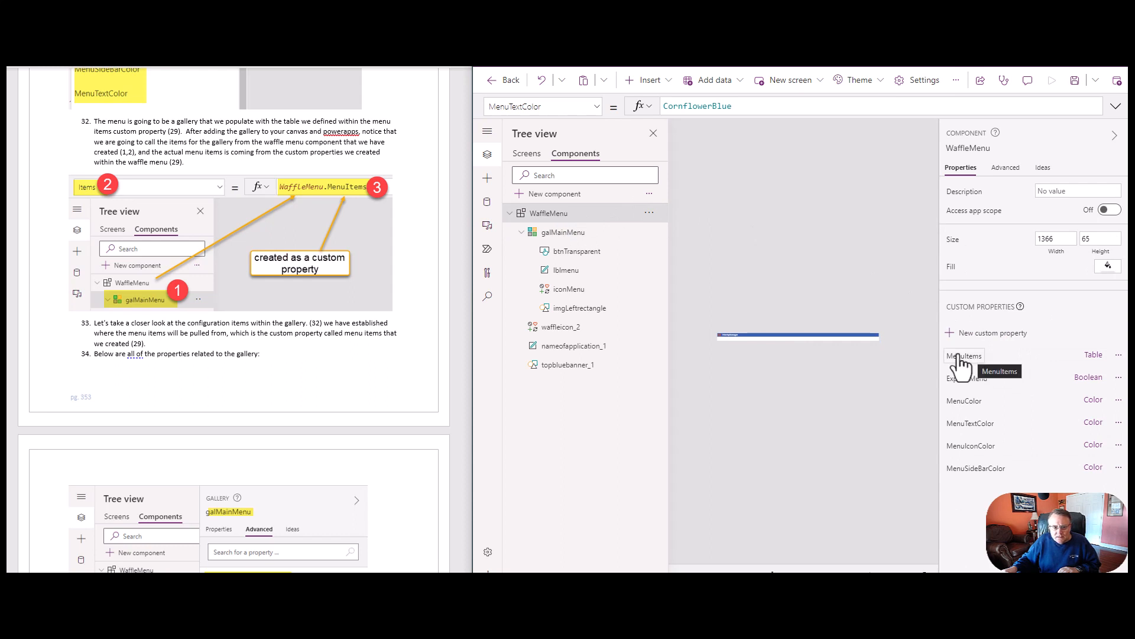
{"action": "left_click", "coordinate": [578, 234]}
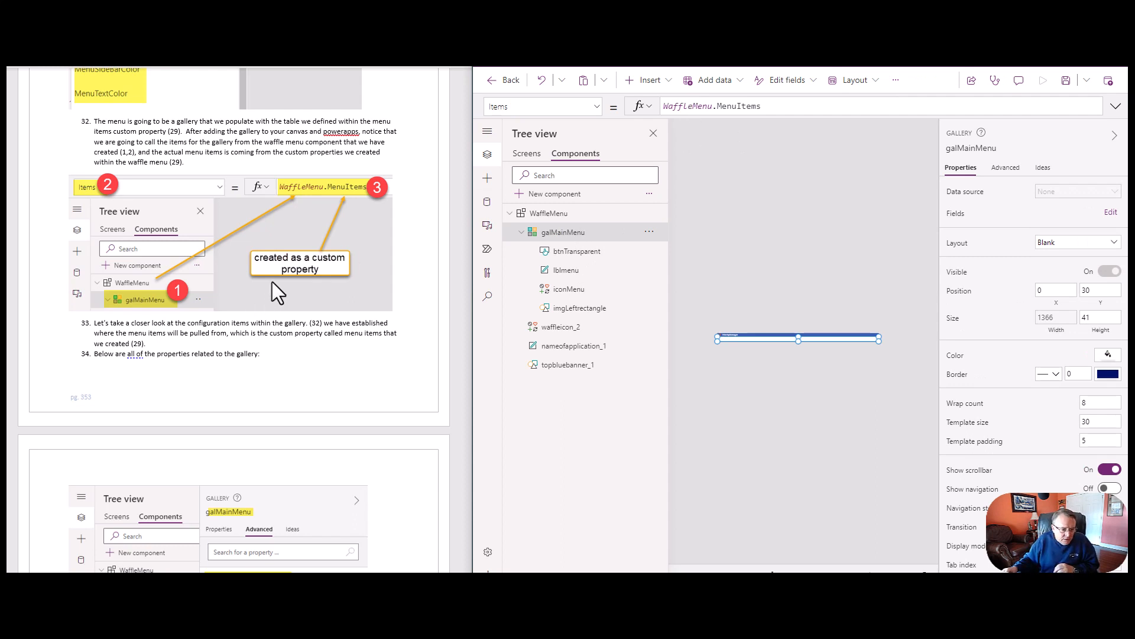
Step: Read guide steps 33 to 35 and compare the listed gallery properties with the advanced properties of galMainMenu
{"action": "scroll", "coordinate": [272, 282], "scroll_direction": "down", "scroll_amount": 5}
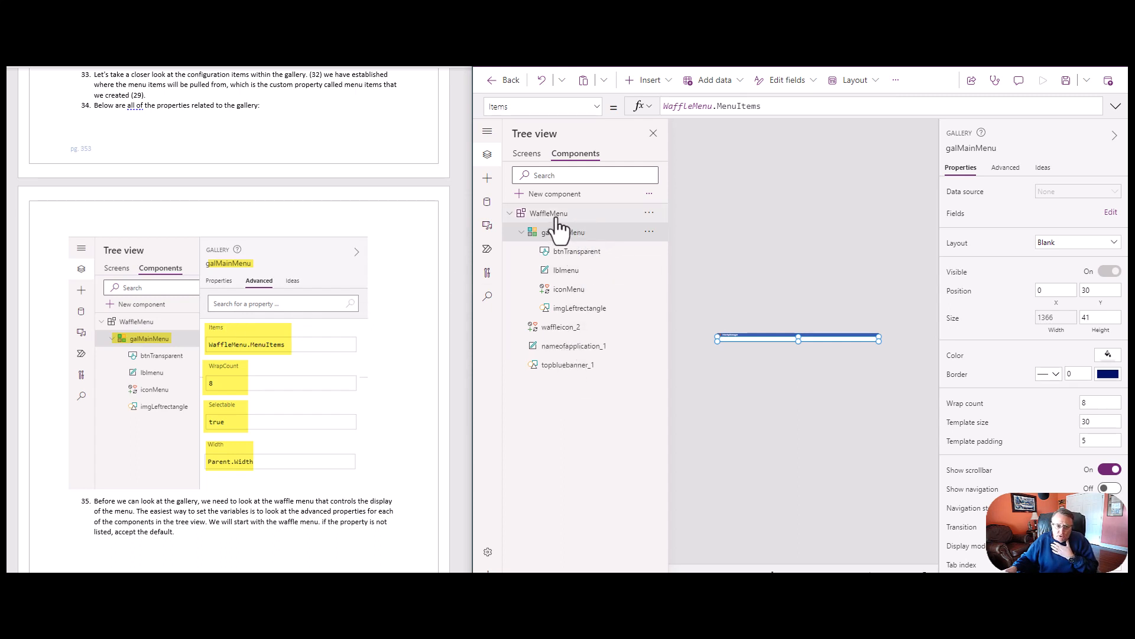
{"action": "scroll", "coordinate": [265, 342], "scroll_direction": "up", "scroll_amount": 1}
{"action": "scroll", "coordinate": [265, 343], "scroll_direction": "up", "scroll_amount": 6}
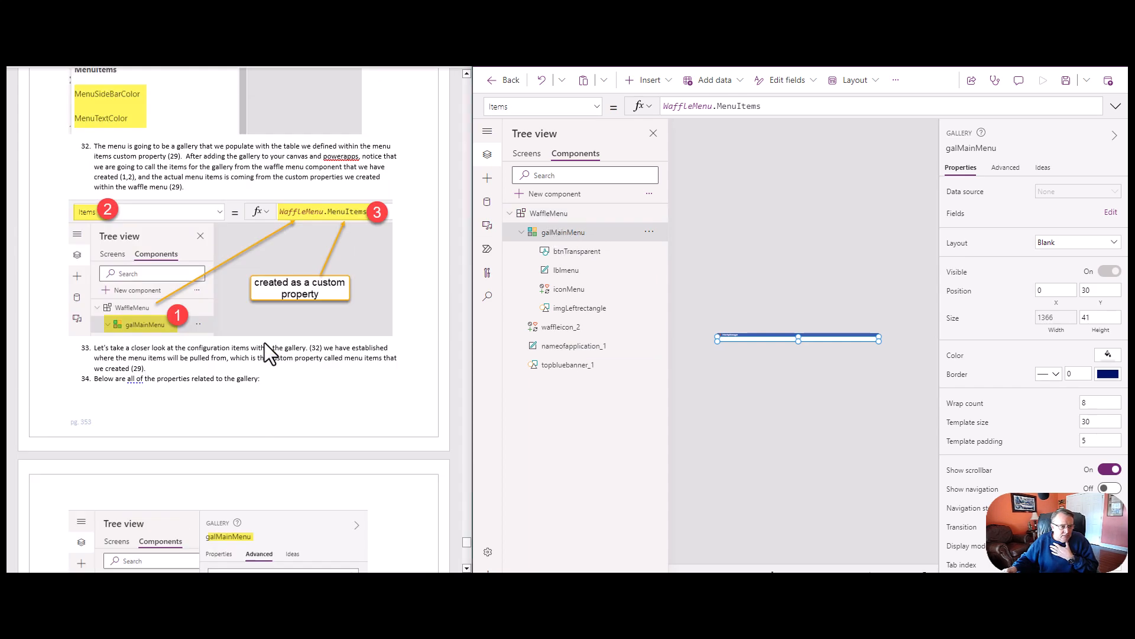
{"action": "scroll", "coordinate": [265, 344], "scroll_direction": "down", "scroll_amount": 10}
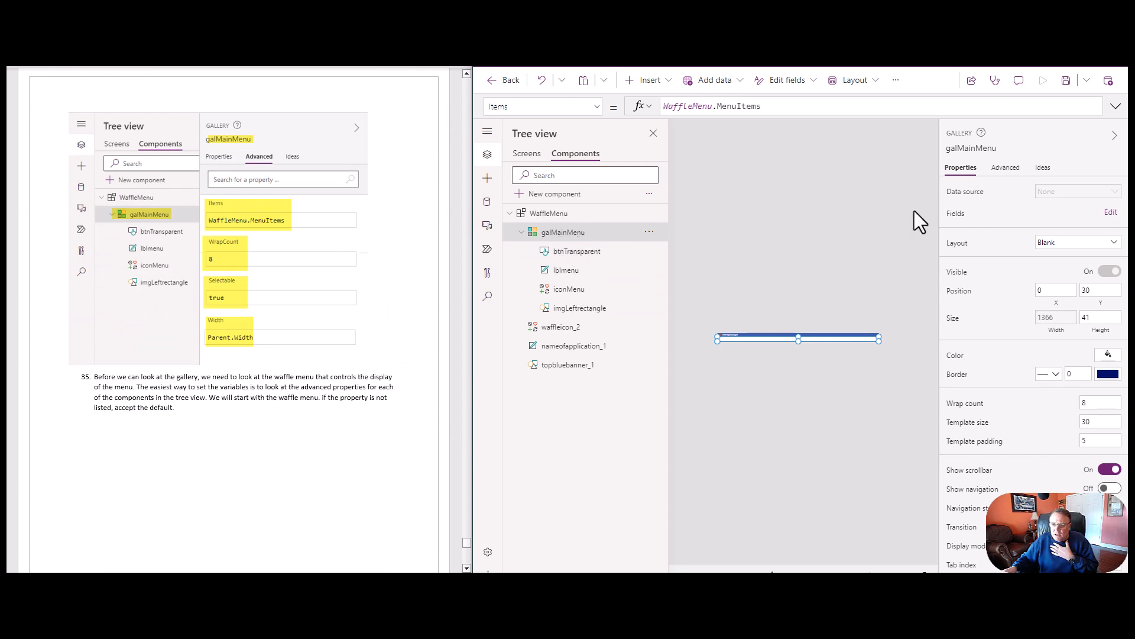
{"action": "left_click", "coordinate": [1006, 171]}
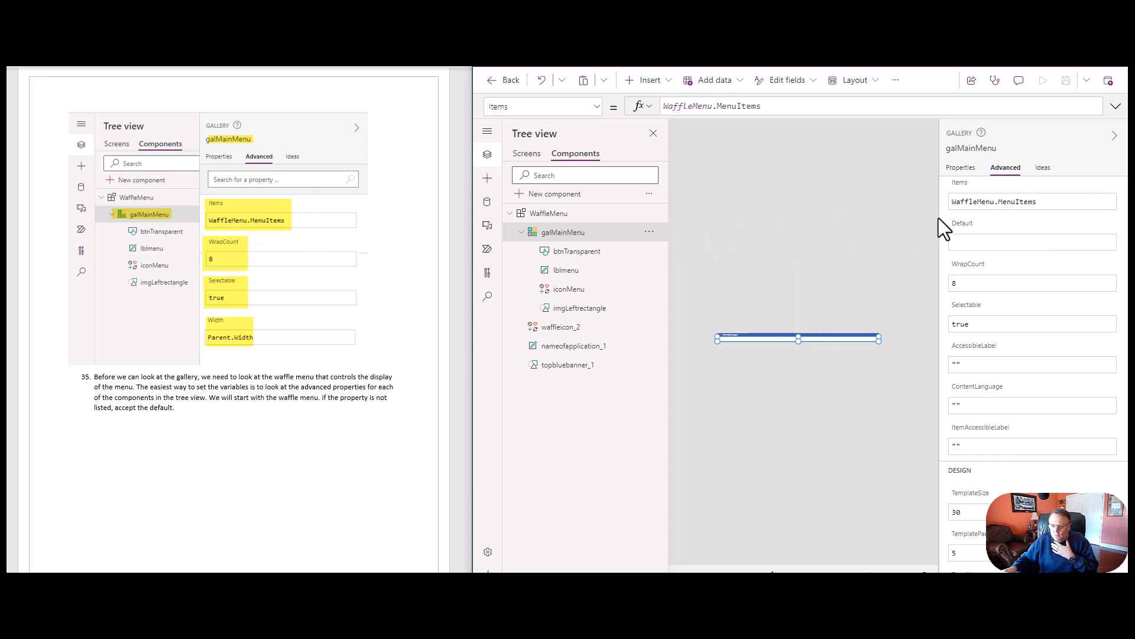
{"action": "left_click", "coordinate": [998, 204]}
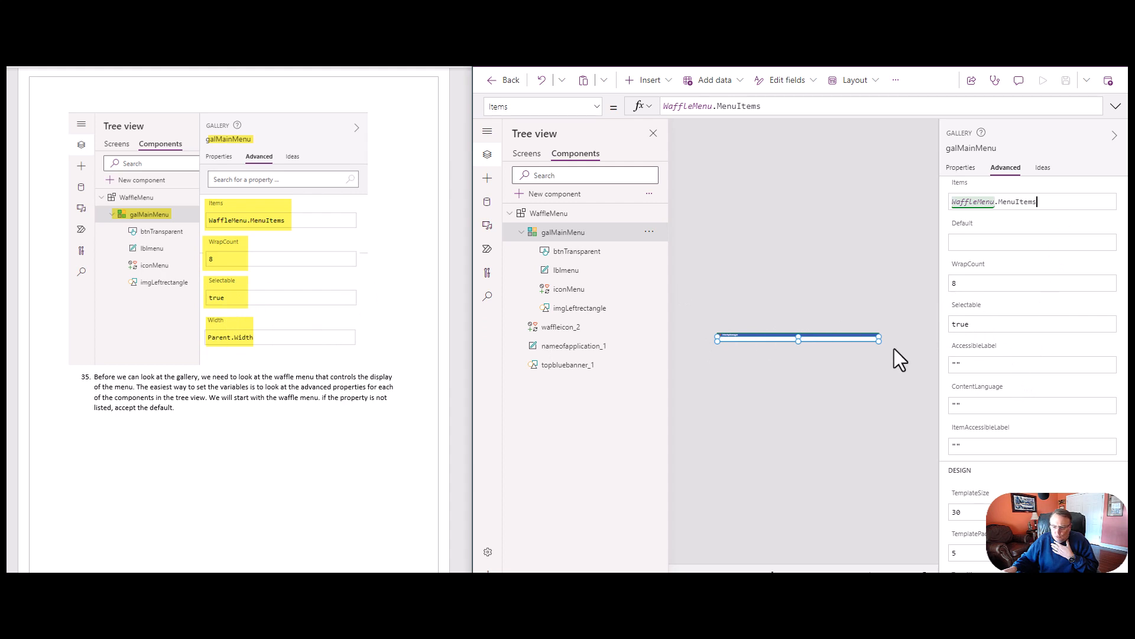
Step: Search the advanced properties of the galMainMenu gallery for "Width" to check its formula against the guide
{"action": "scroll", "coordinate": [1006, 358], "scroll_direction": "down", "scroll_amount": 10}
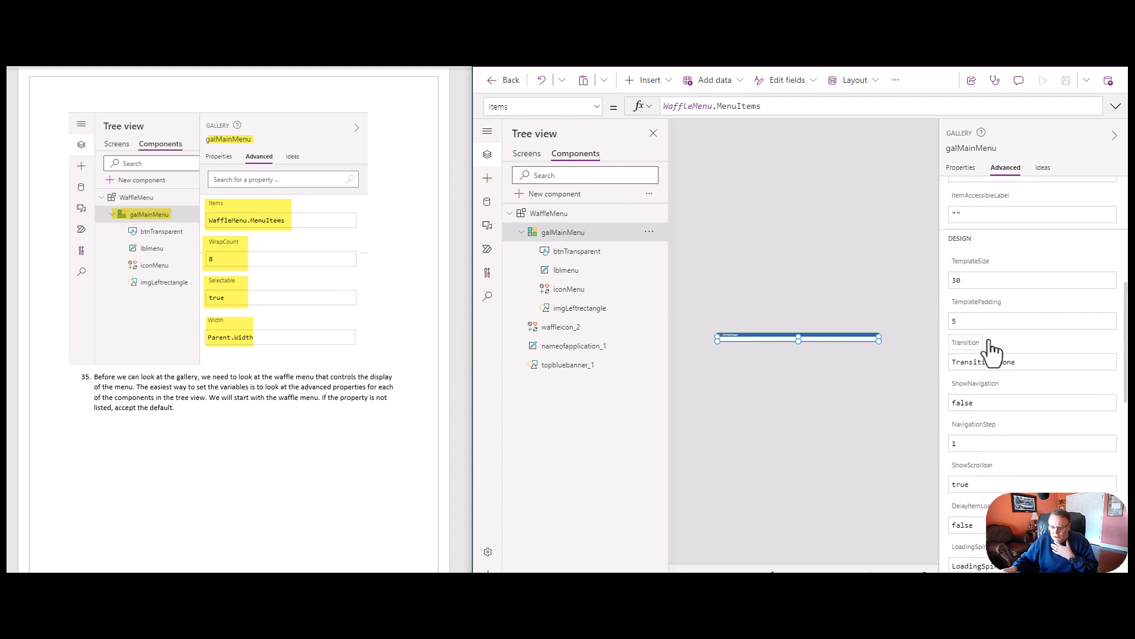
{"action": "scroll", "coordinate": [1011, 363], "scroll_direction": "up", "scroll_amount": 8}
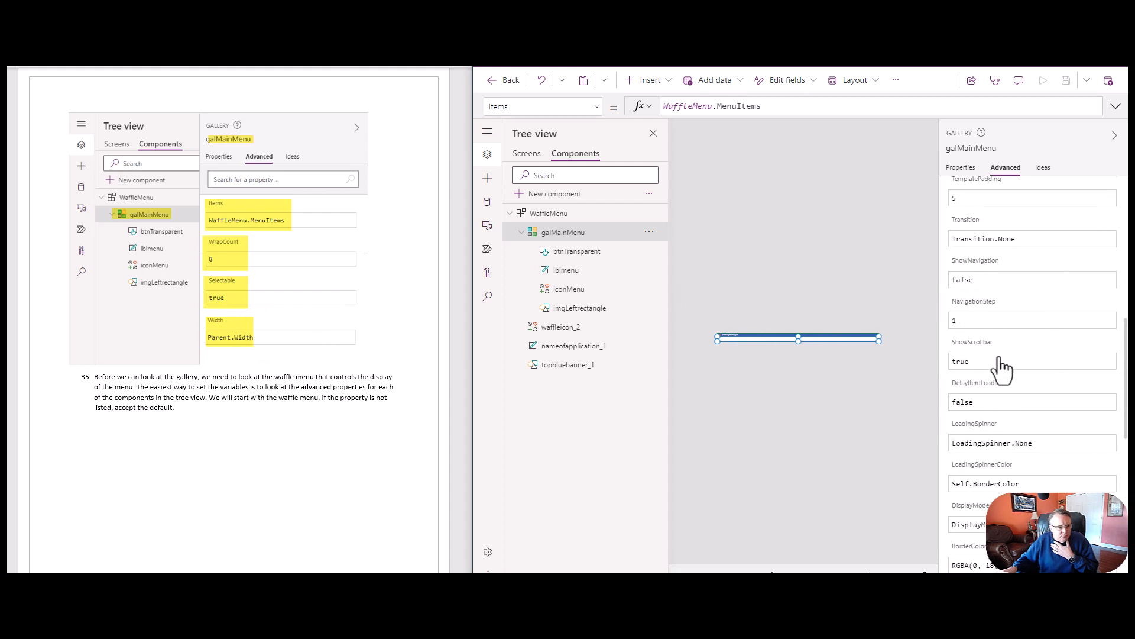
{"action": "scroll", "coordinate": [1002, 357], "scroll_direction": "up", "scroll_amount": 3}
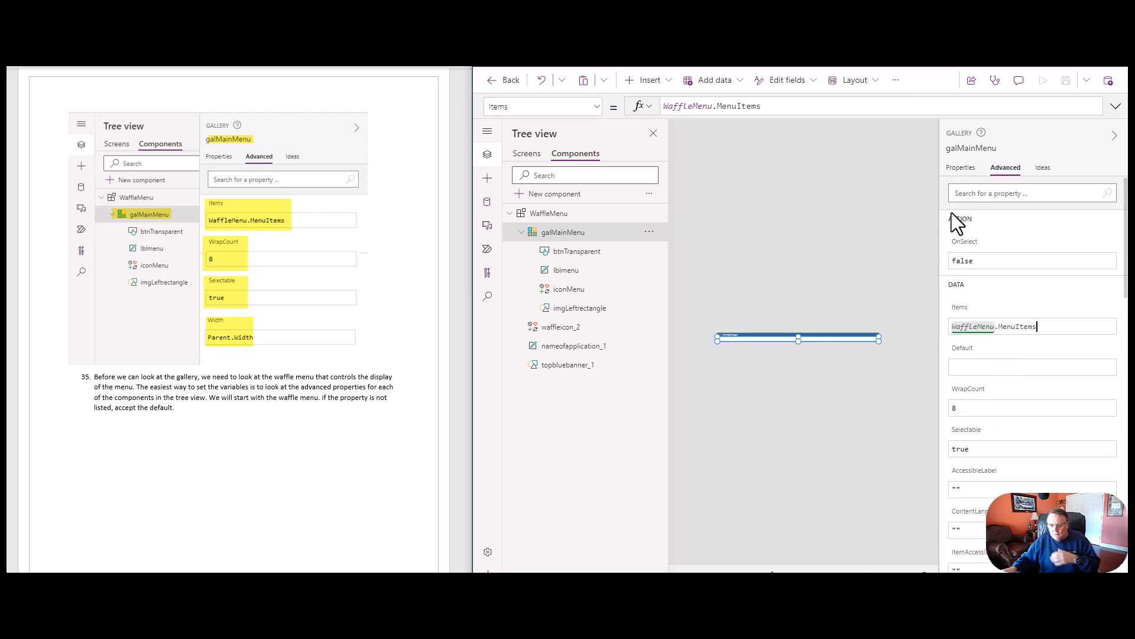
{"action": "left_click", "coordinate": [976, 193]}
{"action": "type", "text": "Width"}
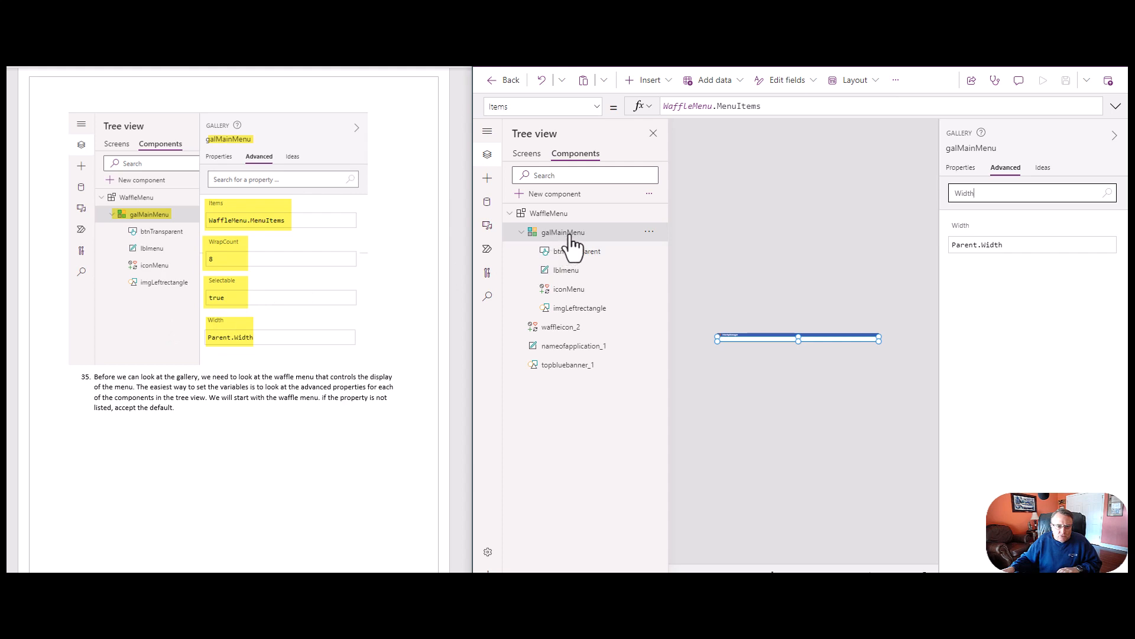
Step: Read the guide's waffleicon_2 settings and check the icon's OnSelect and Visible properties against them
{"action": "scroll", "coordinate": [261, 331], "scroll_direction": "down", "scroll_amount": 3}
{"action": "scroll", "coordinate": [253, 329], "scroll_direction": "down", "scroll_amount": 4}
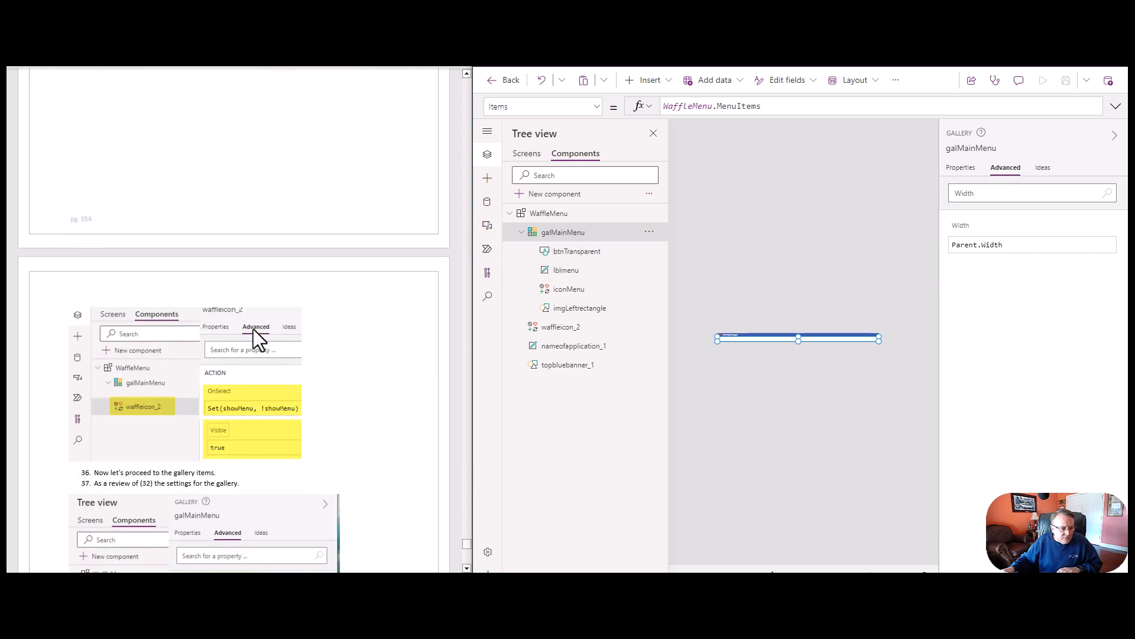
{"action": "left_click", "coordinate": [565, 335]}
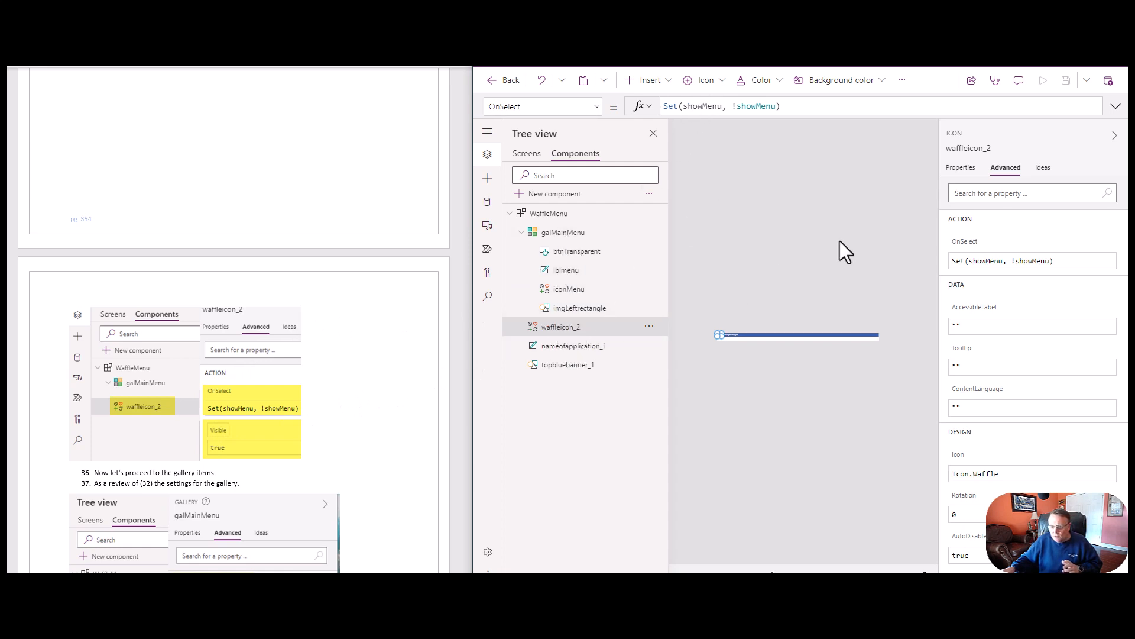
{"action": "scroll", "coordinate": [194, 323], "scroll_direction": "down", "scroll_amount": 2}
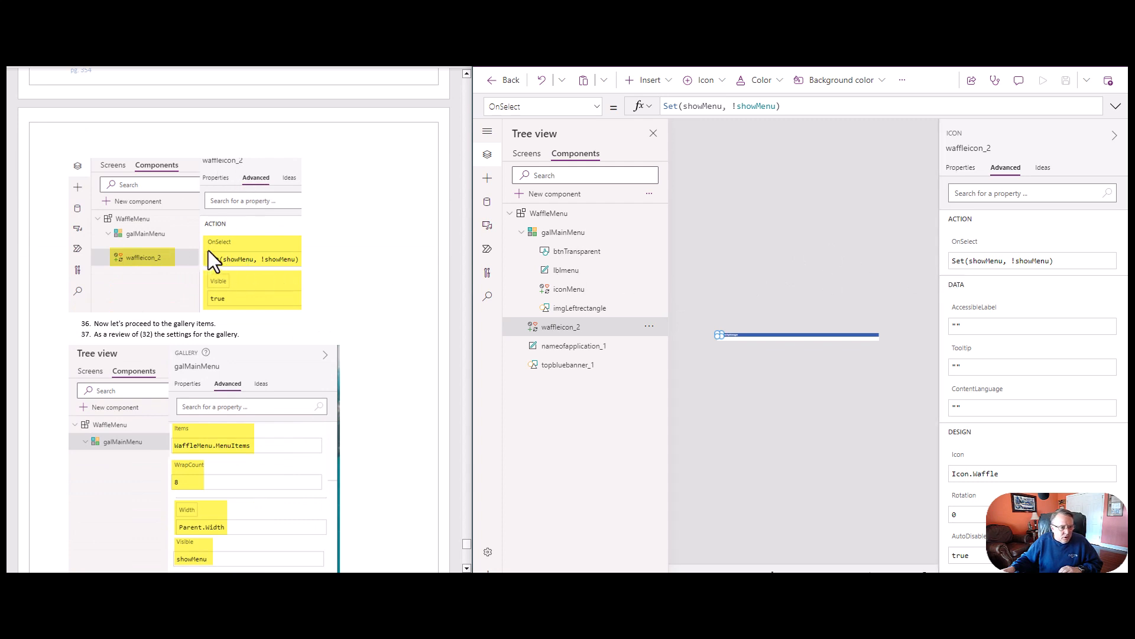
{"action": "left_click", "coordinate": [988, 192]}
{"action": "type", "text": "vi"}
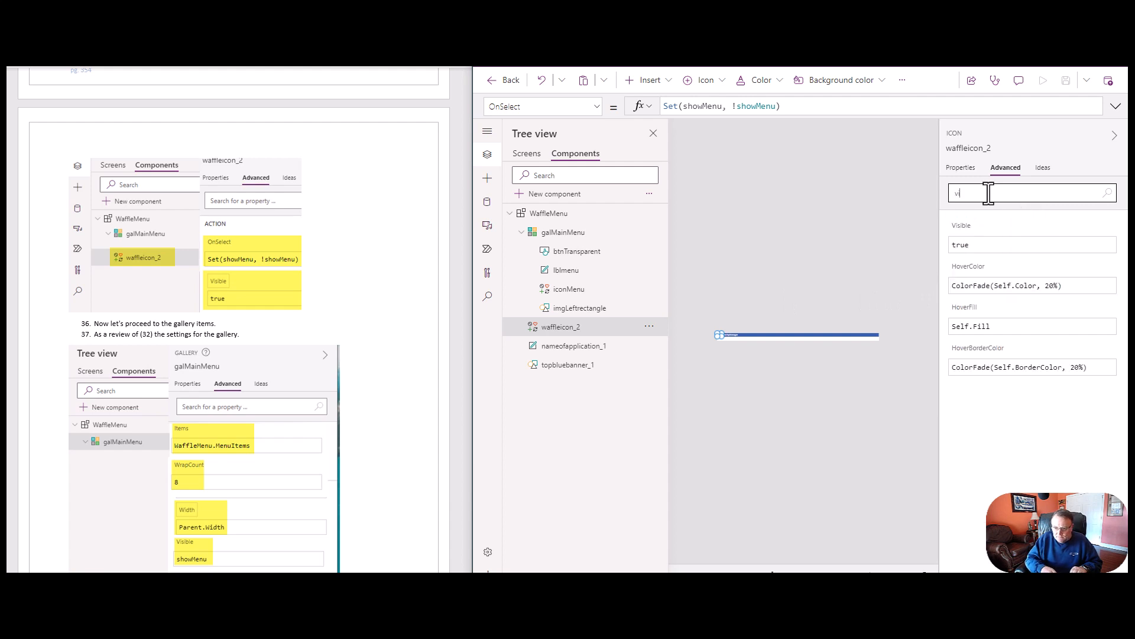
{"action": "type", "text": "s"}
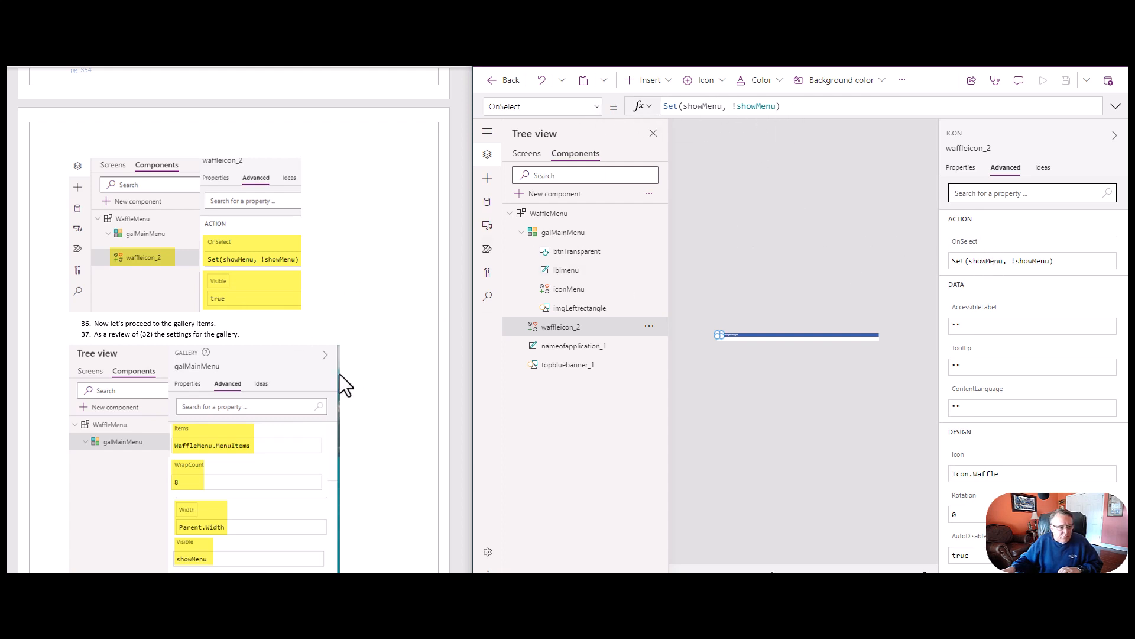
Step: Read guide steps 36 and 37 and search galMainMenu's advanced properties for "visi" to check its Visible formula
{"action": "scroll", "coordinate": [212, 332], "scroll_direction": "down", "scroll_amount": 3}
{"action": "scroll", "coordinate": [219, 319], "scroll_direction": "down", "scroll_amount": 1}
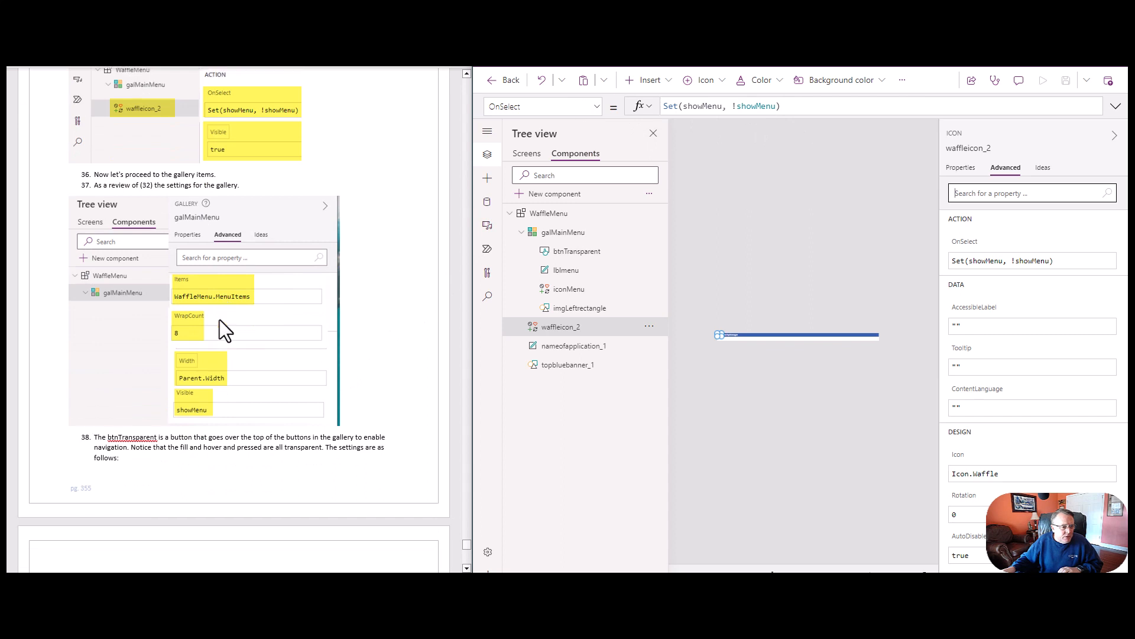
{"action": "left_click", "coordinate": [582, 235]}
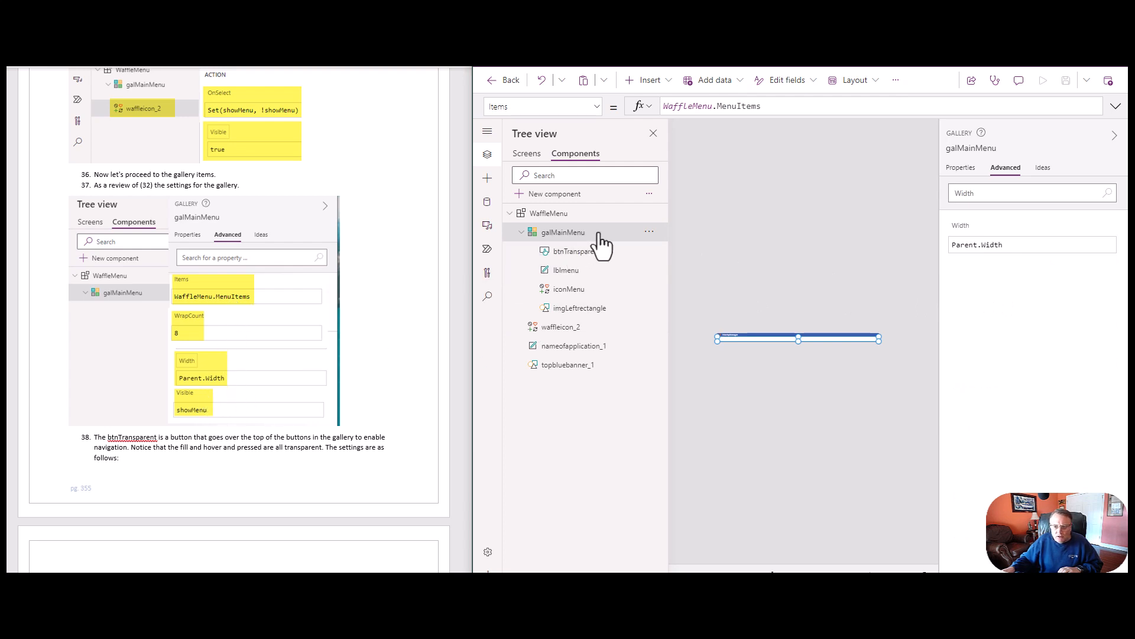
{"action": "left_click_drag", "start_coordinate": [985, 195], "coordinate": [939, 191]}
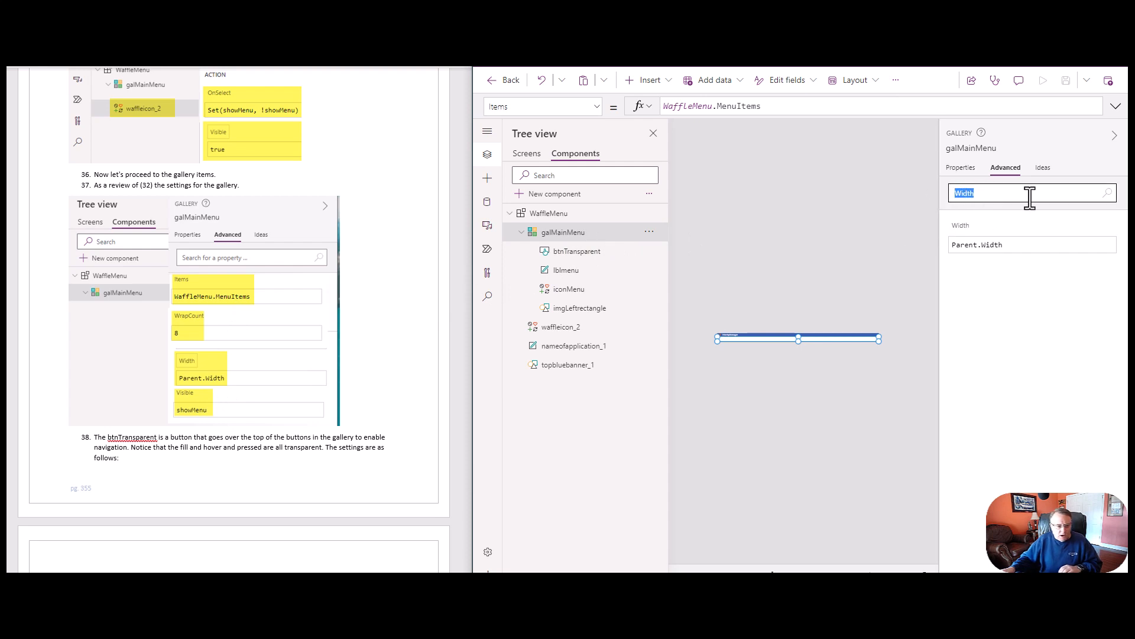
{"action": "type", "text": "visi"}
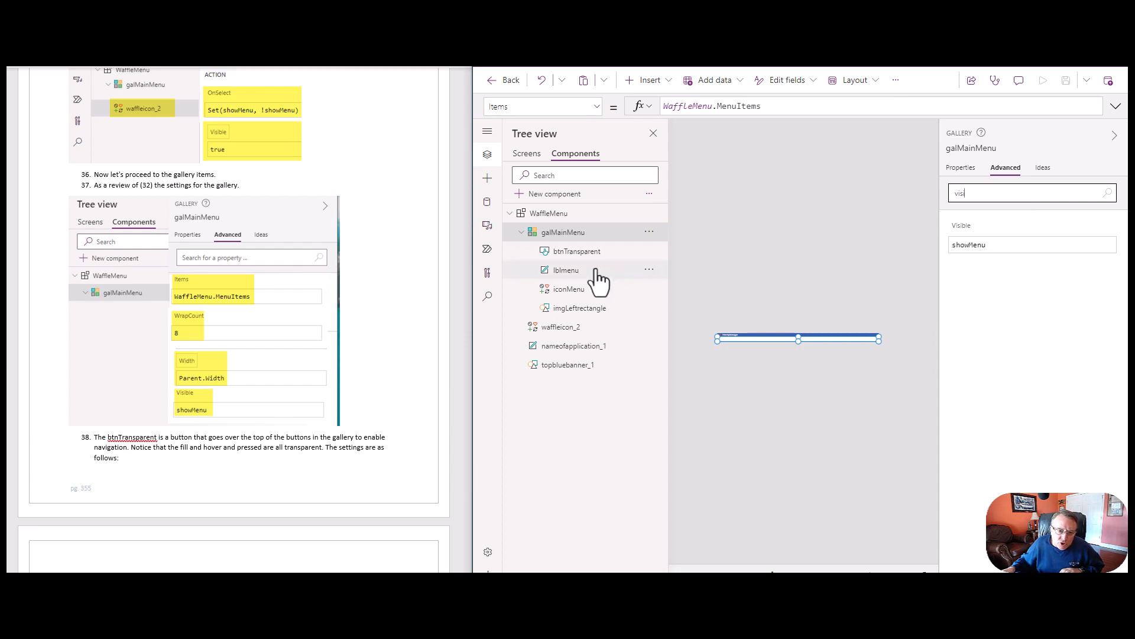
Step: Compare the guide's earlier galMainMenu property listing above step 35 with the review listing under step 37
{"action": "scroll", "coordinate": [239, 292], "scroll_direction": "up", "scroll_amount": 3}
{"action": "scroll", "coordinate": [239, 292], "scroll_direction": "up", "scroll_amount": 12}
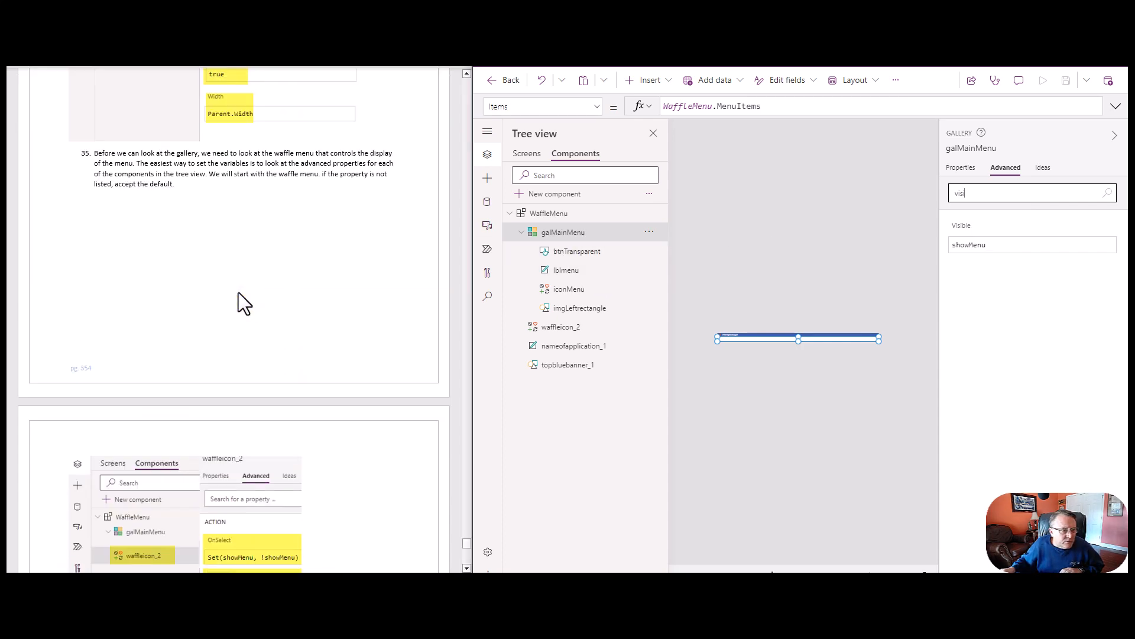
{"action": "scroll", "coordinate": [238, 205], "scroll_direction": "up", "scroll_amount": 1}
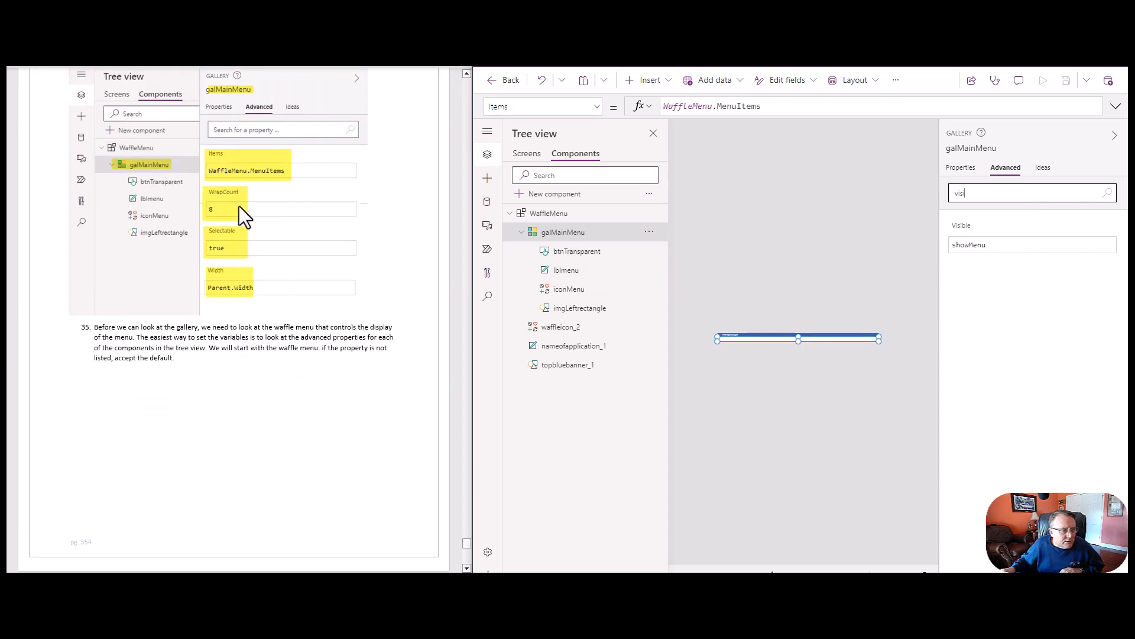
{"action": "scroll", "coordinate": [239, 206], "scroll_direction": "down", "scroll_amount": 10}
{"action": "scroll", "coordinate": [232, 232], "scroll_direction": "down", "scroll_amount": 4}
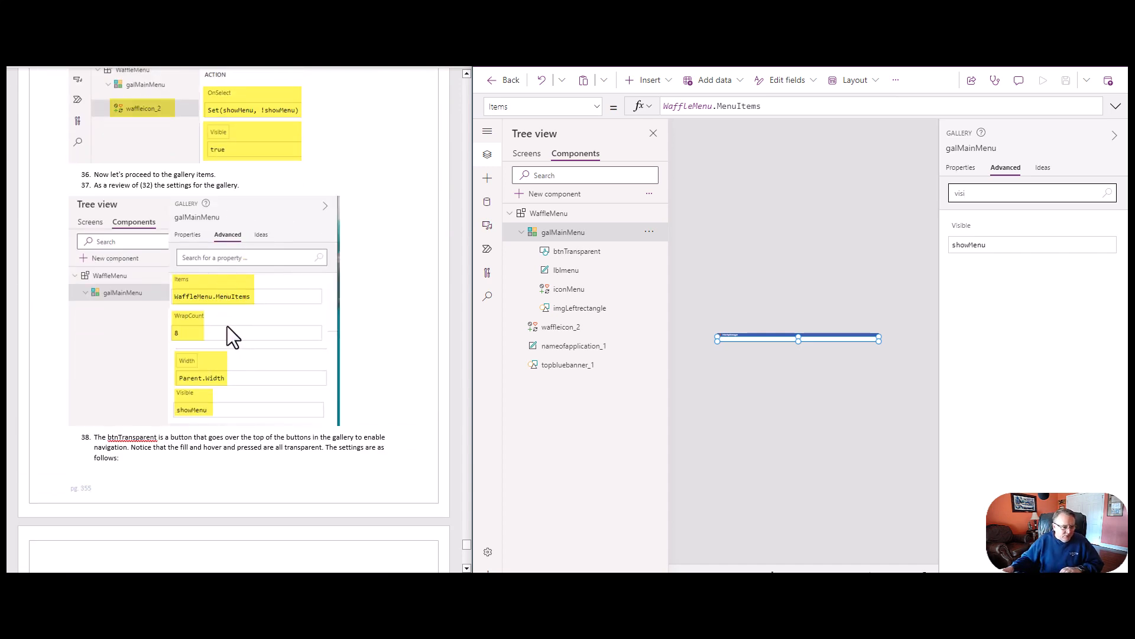
Step: Read guide steps 38 and 39 and inspect btnTransparent, lblmenu and iconMenu inside the galMainMenu gallery
{"action": "scroll", "coordinate": [232, 324], "scroll_direction": "down", "scroll_amount": 12}
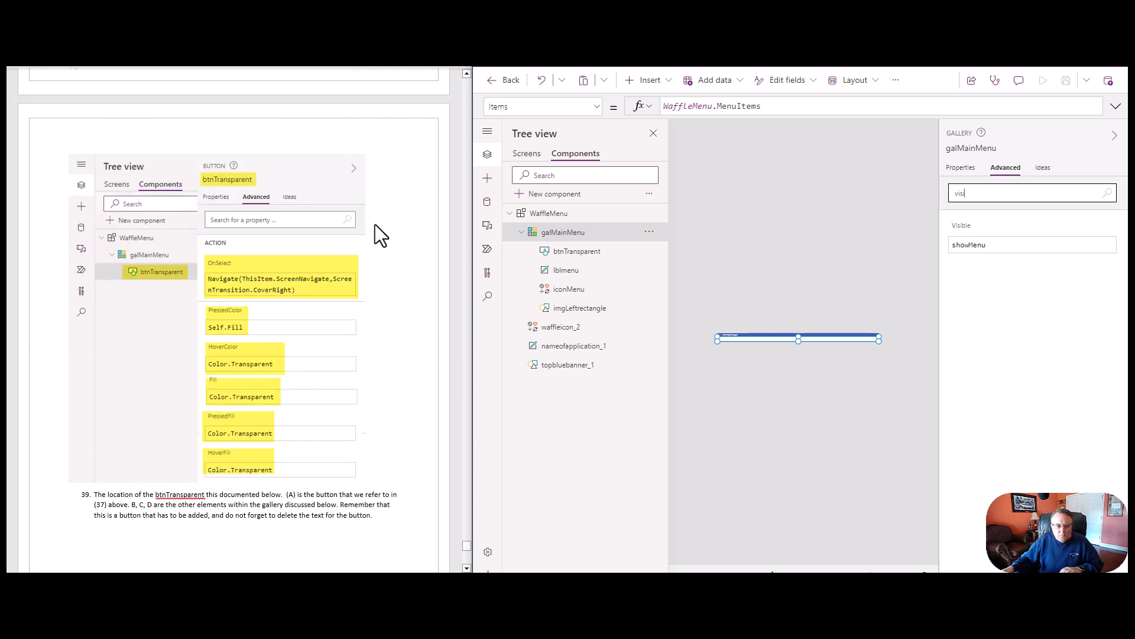
{"action": "left_click", "coordinate": [582, 253]}
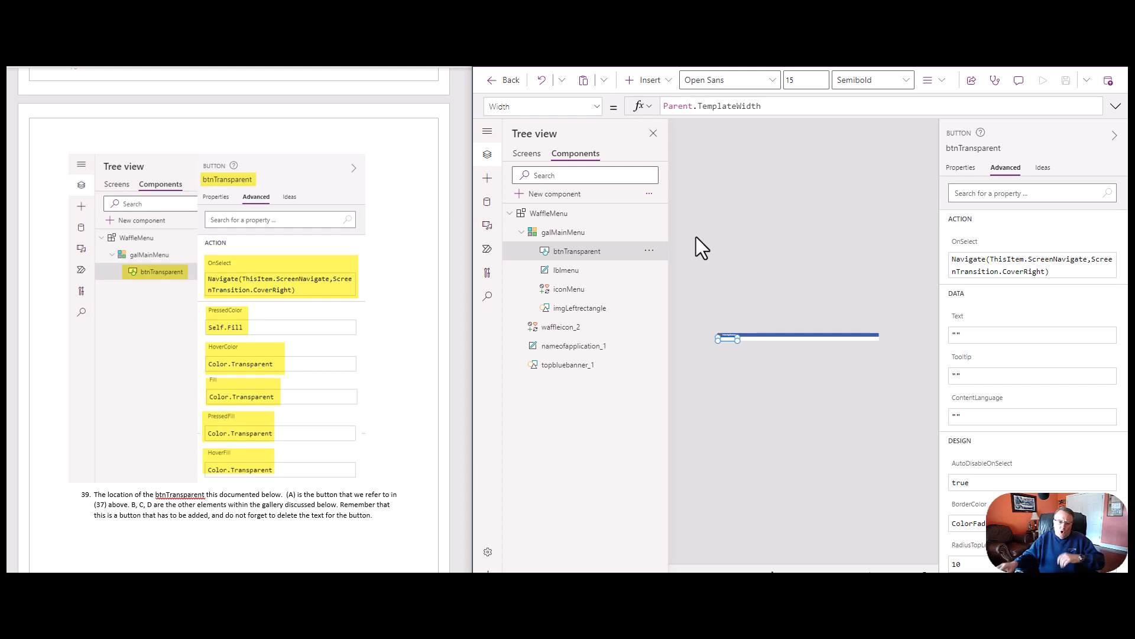
{"action": "left_click", "coordinate": [559, 233]}
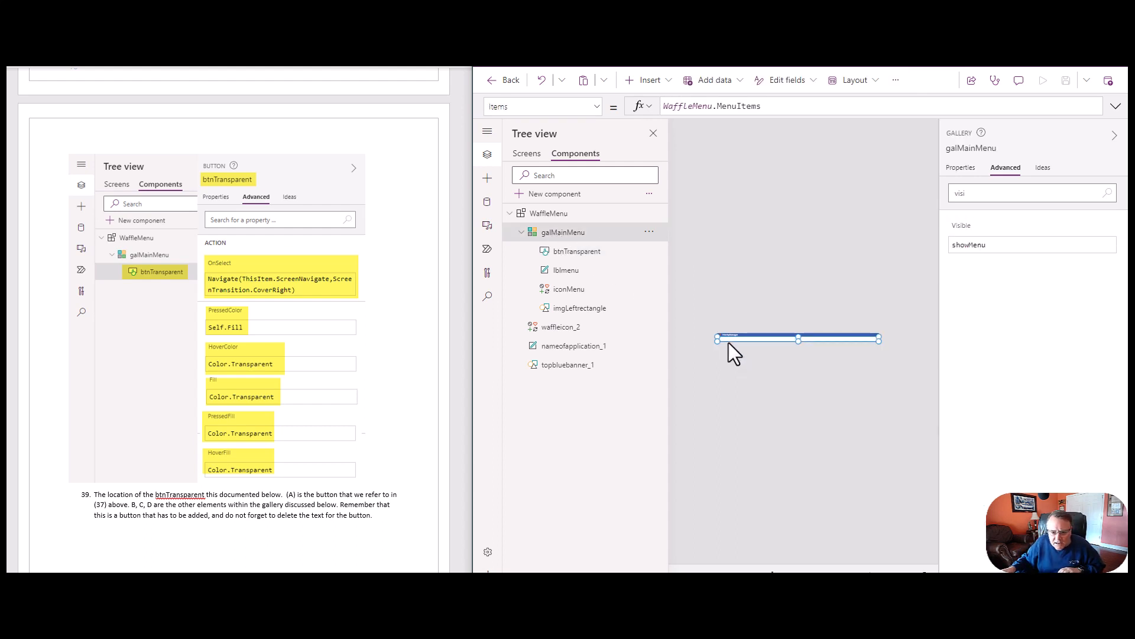
{"action": "left_click", "coordinate": [572, 272]}
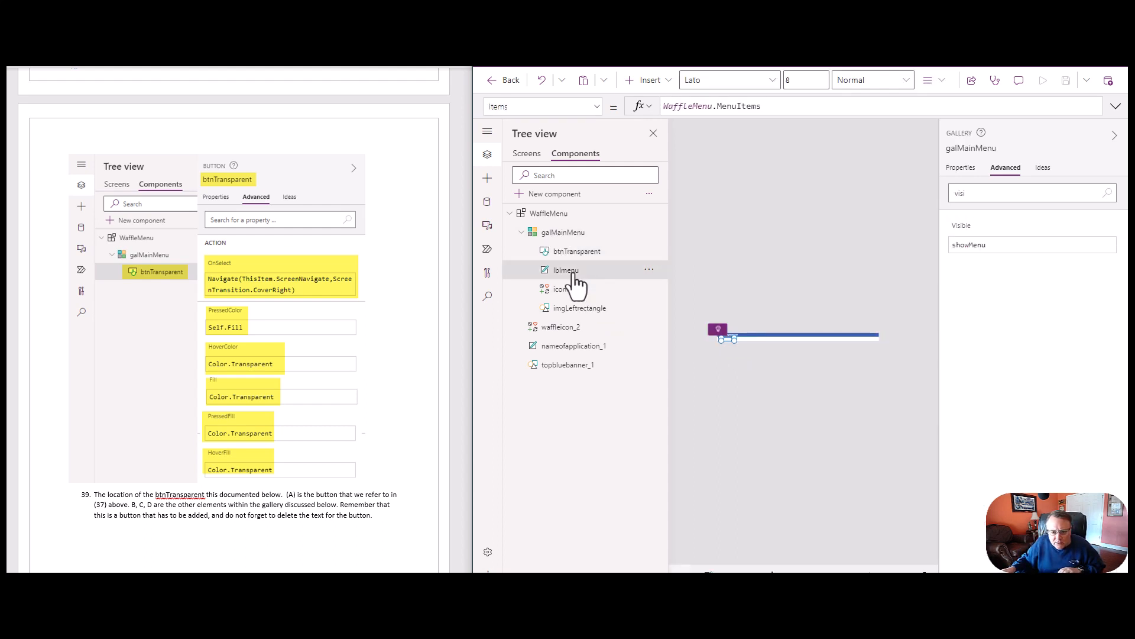
{"action": "left_click", "coordinate": [570, 289]}
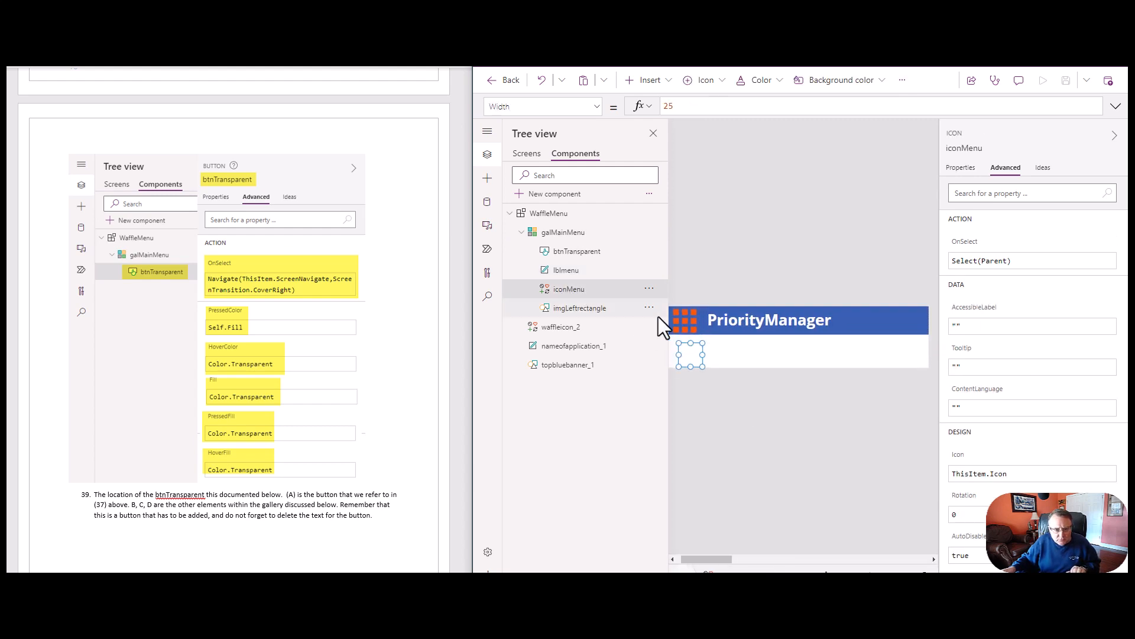
Step: Compare the Visible formulas of the btnTransparent button and the galMainMenu gallery
{"action": "left_click", "coordinate": [574, 253]}
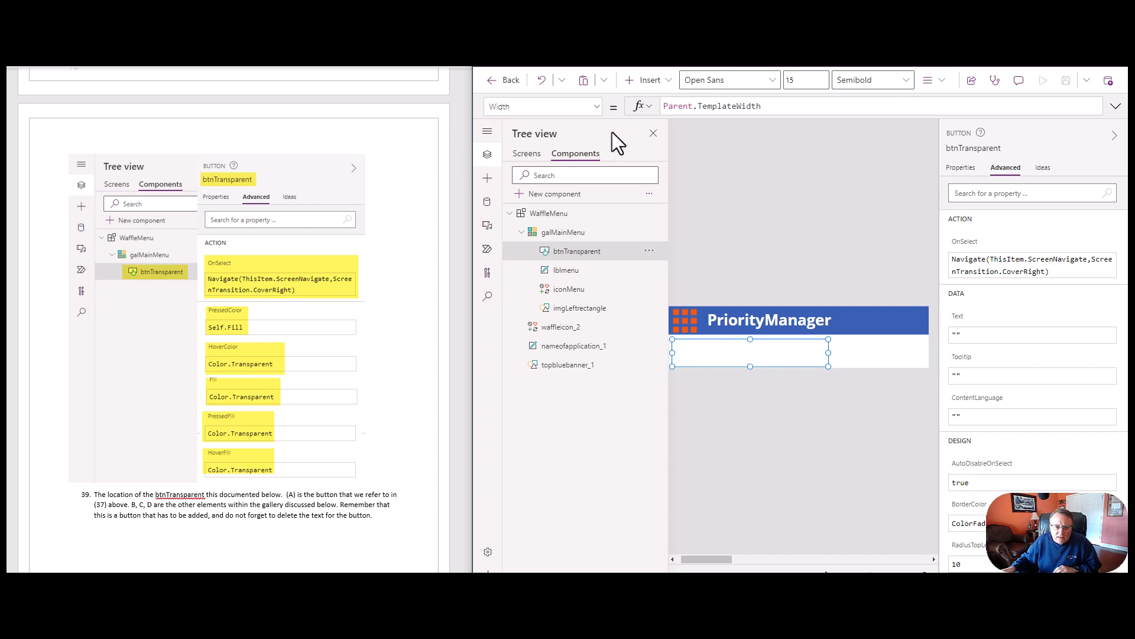
{"action": "left_click", "coordinate": [596, 107]}
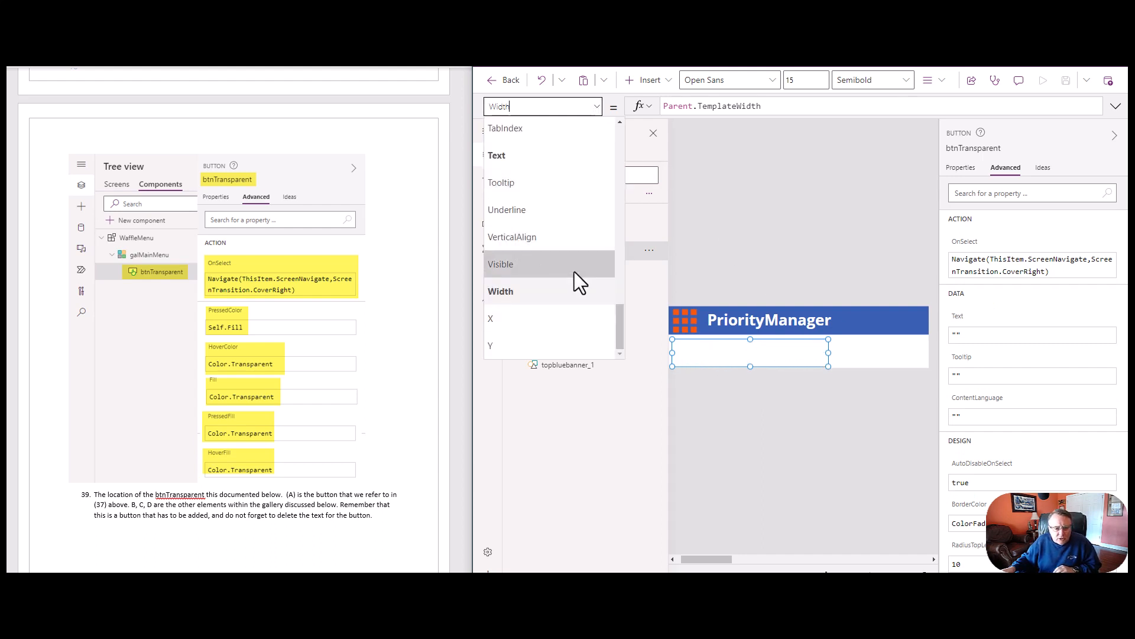
{"action": "left_click", "coordinate": [521, 265]}
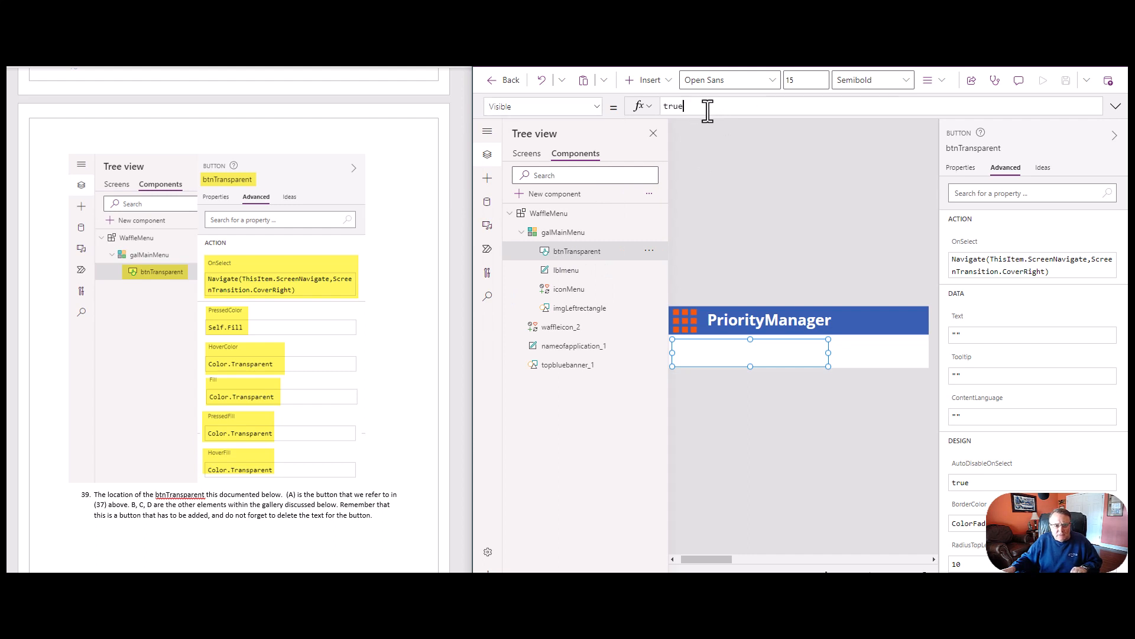
{"action": "left_click", "coordinate": [763, 218]}
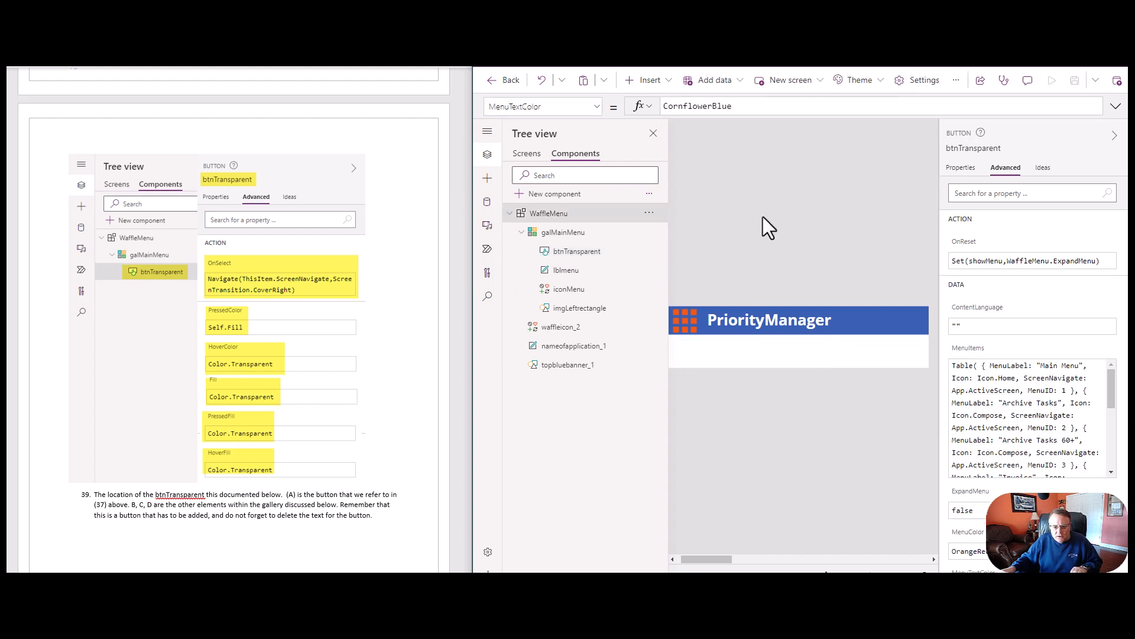
{"action": "left_click", "coordinate": [575, 236]}
{"action": "left_click", "coordinate": [597, 107]}
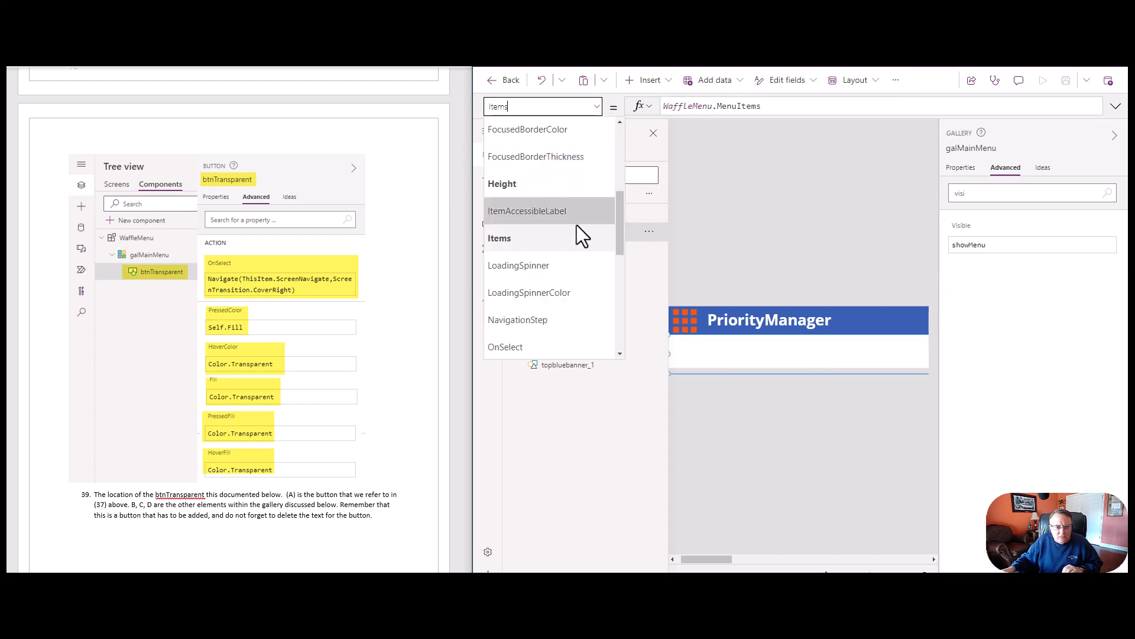
{"action": "scroll", "coordinate": [542, 298], "scroll_direction": "down", "scroll_amount": 8}
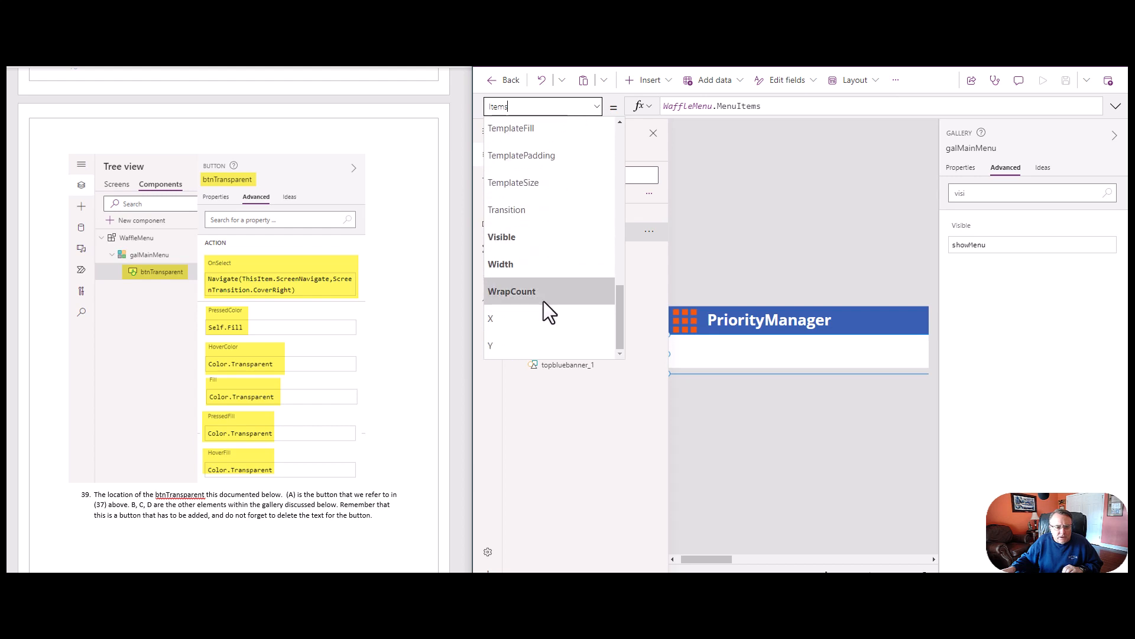
{"action": "left_click", "coordinate": [554, 237]}
{"action": "left_click", "coordinate": [737, 217]}
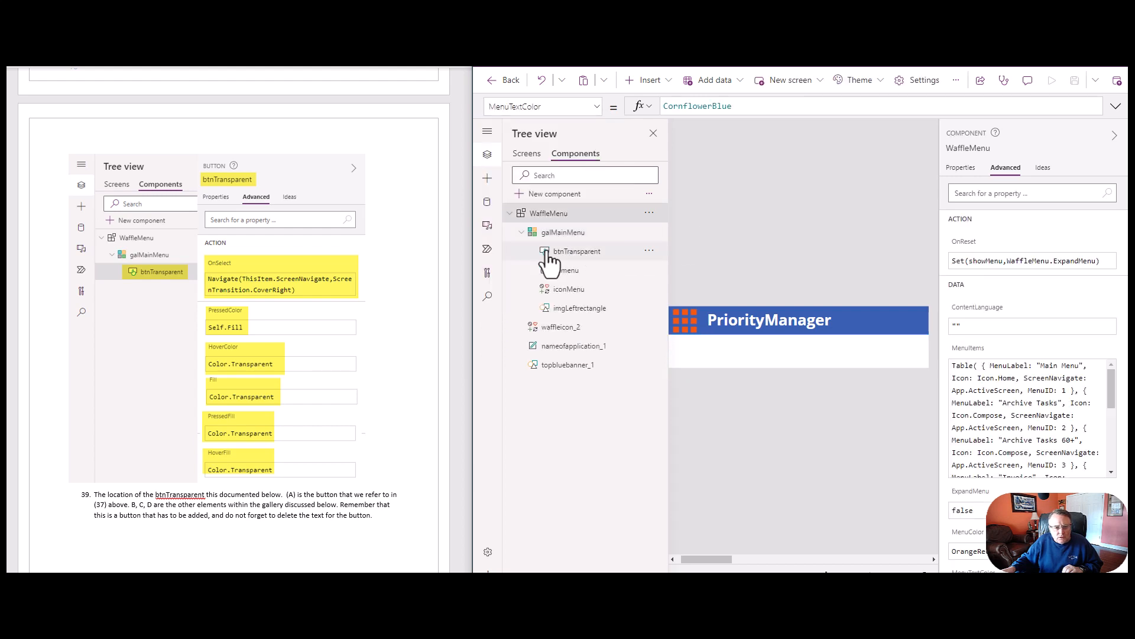
{"action": "left_click", "coordinate": [578, 253]}
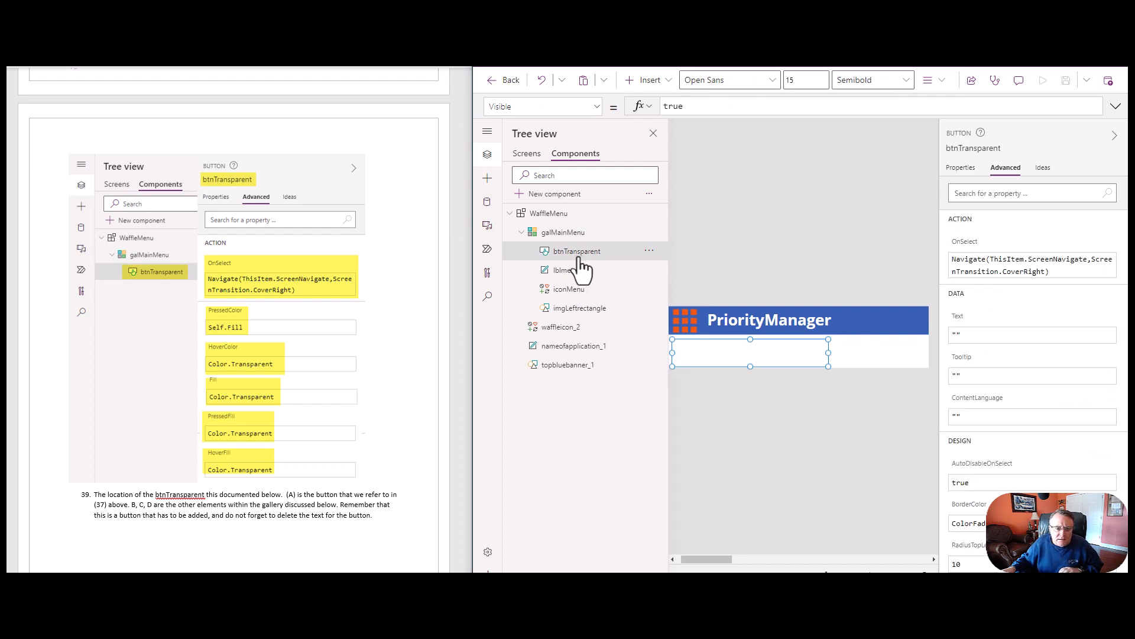
Step: Set the Visible property of the galMainMenu gallery to true
{"action": "left_click", "coordinate": [599, 232]}
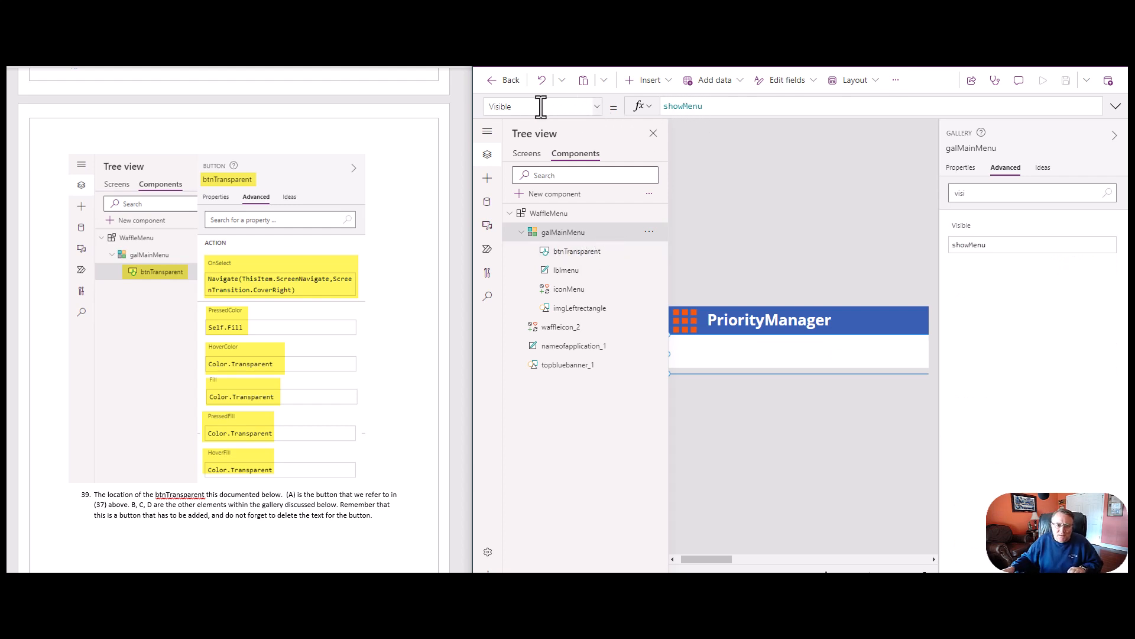
{"action": "double_click", "coordinate": [704, 107]}
{"action": "type", "text": "true"}
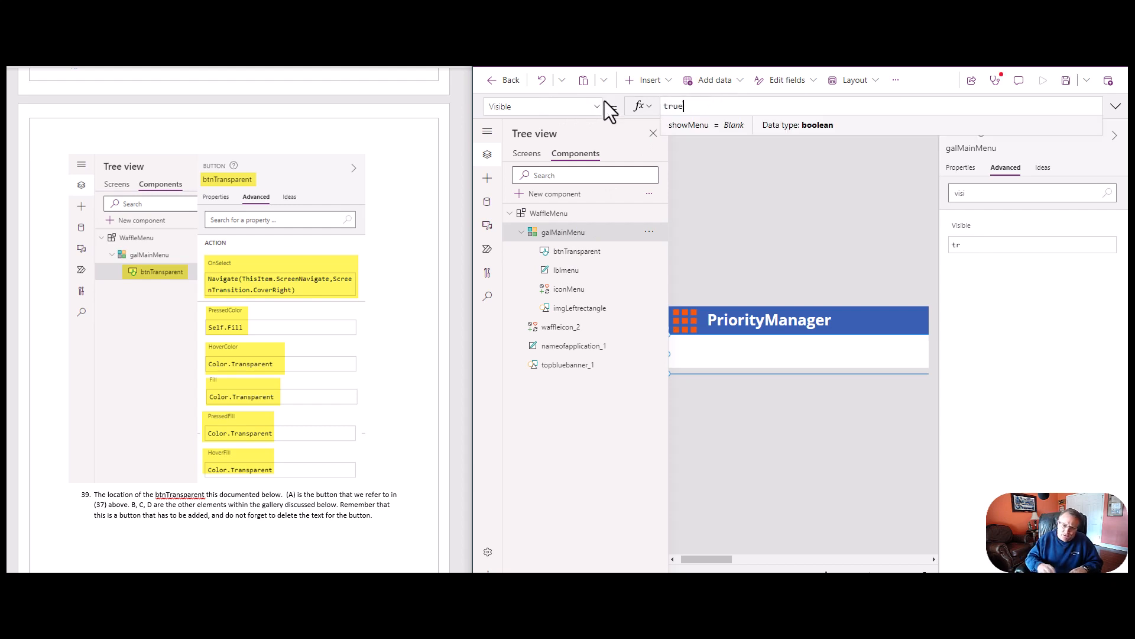
{"action": "left_click", "coordinate": [778, 207]}
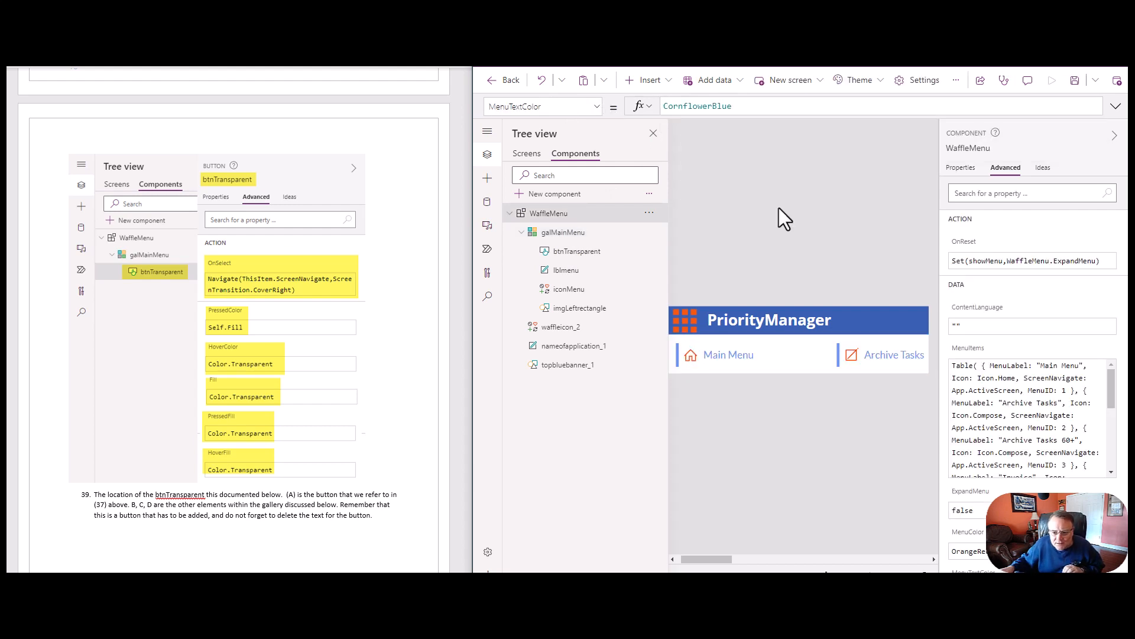
Step: Inspect the galMainMenu gallery and its lblmenu, iconMenu, imgLeftrectangle and btnTransparent controls one after another
{"action": "left_click", "coordinate": [572, 234]}
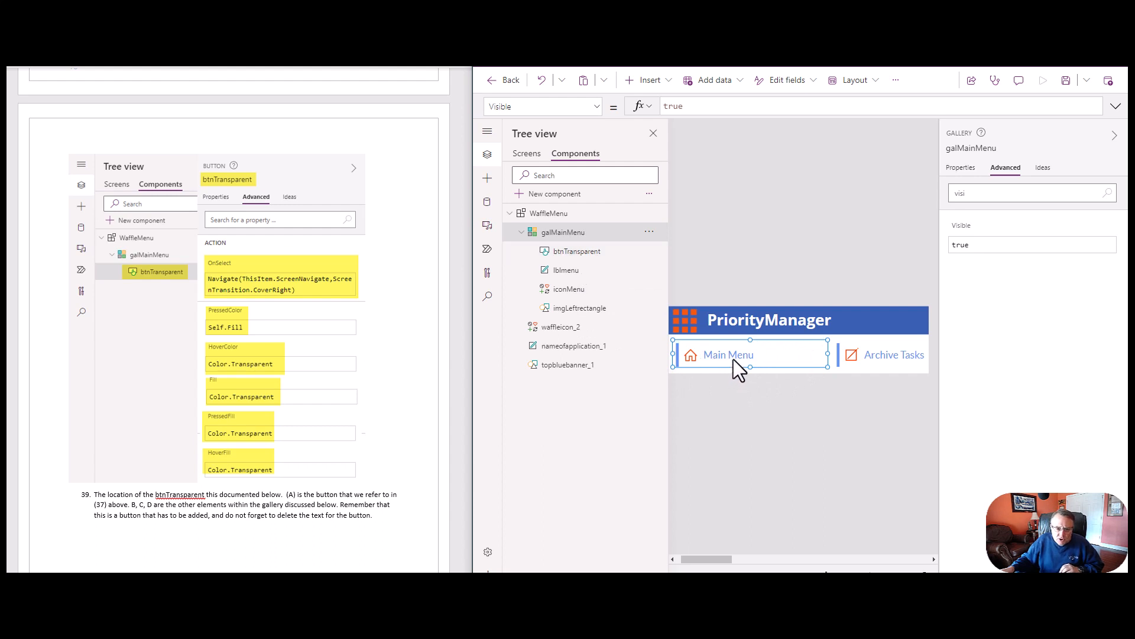
{"action": "left_click", "coordinate": [568, 275]}
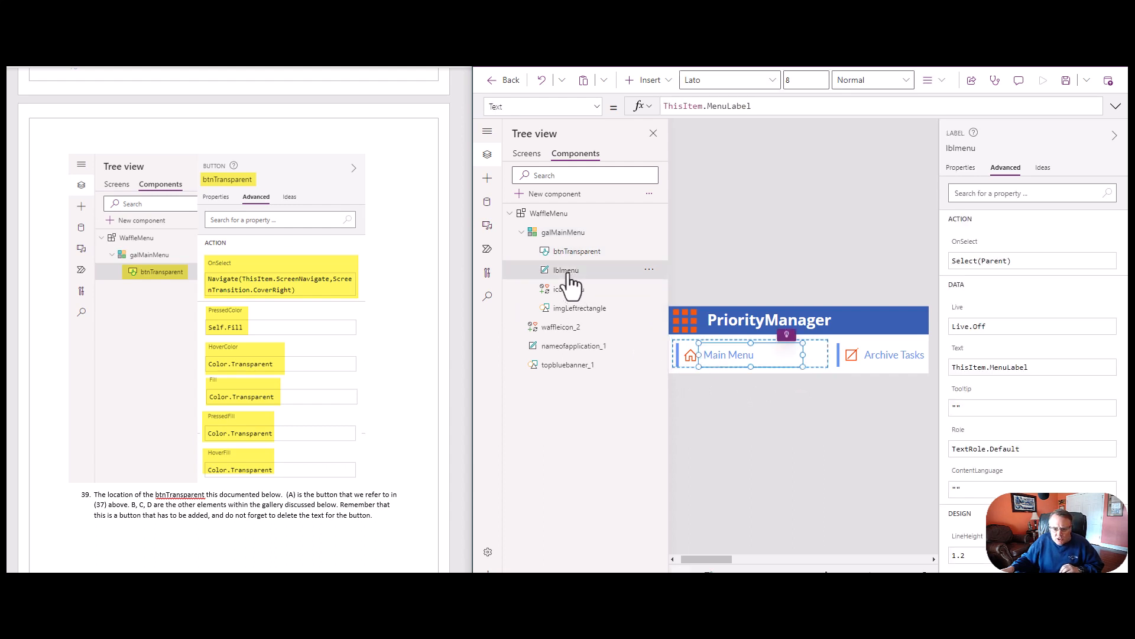
{"action": "left_click", "coordinate": [570, 290]}
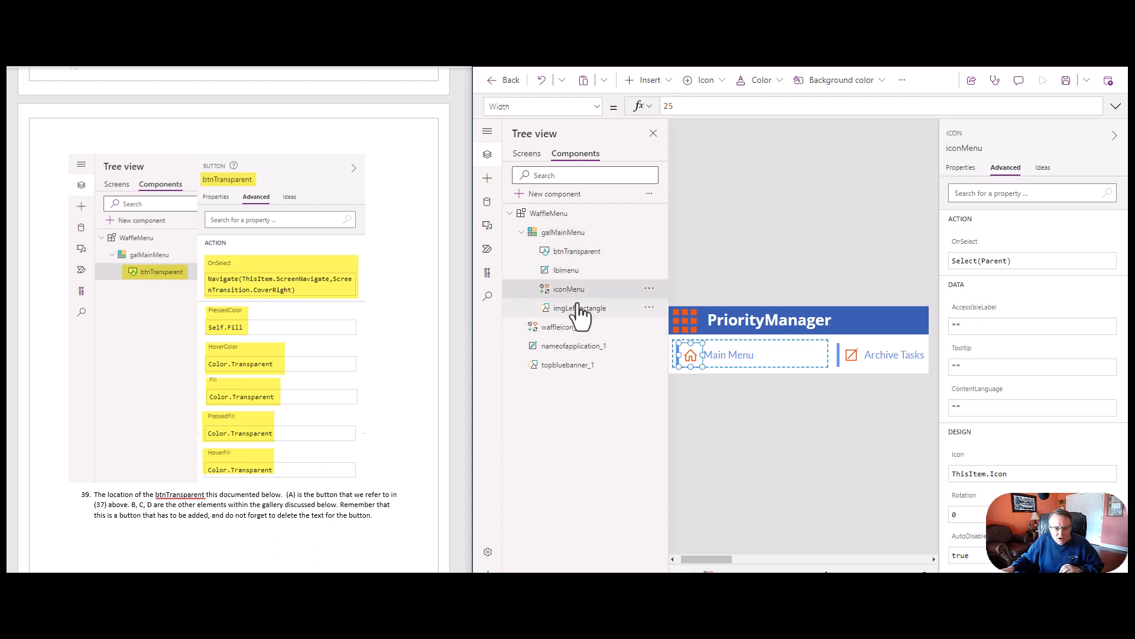
{"action": "left_click", "coordinate": [589, 307]}
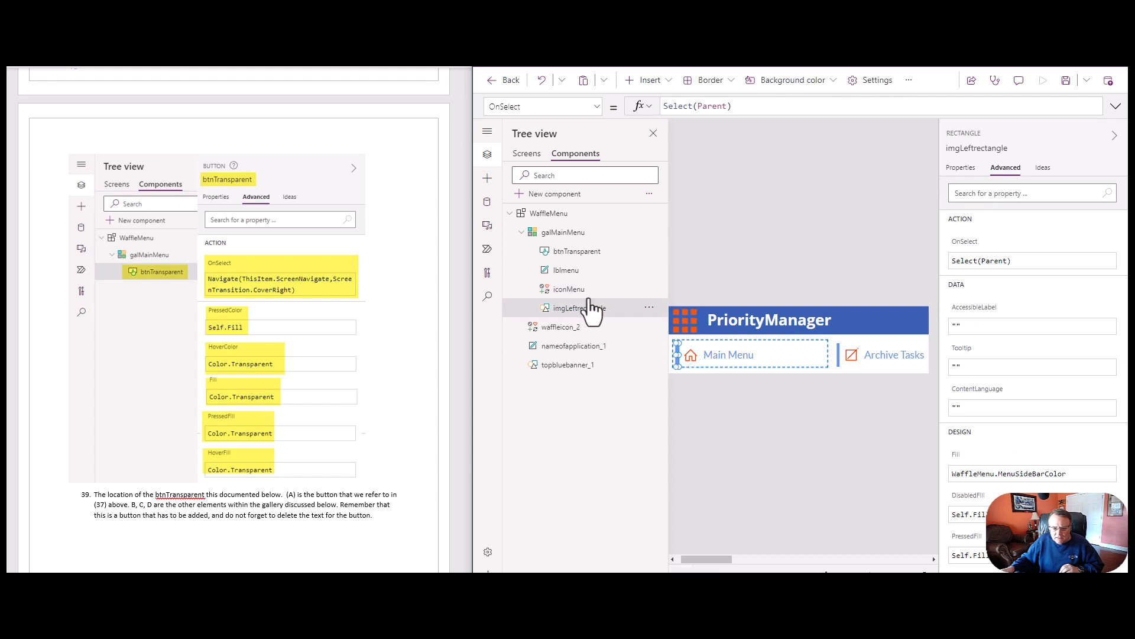
{"action": "left_click", "coordinate": [578, 253]}
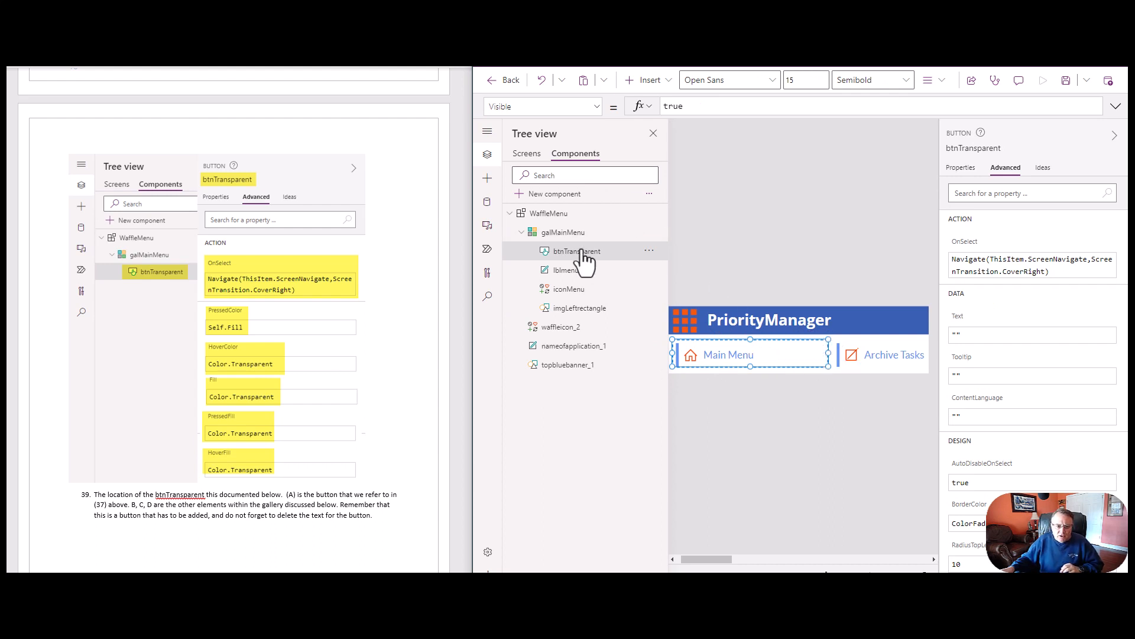
Step: Set the Visible property of the galMainMenu gallery to showMenu and check it against guide step 37
{"action": "left_click", "coordinate": [578, 235]}
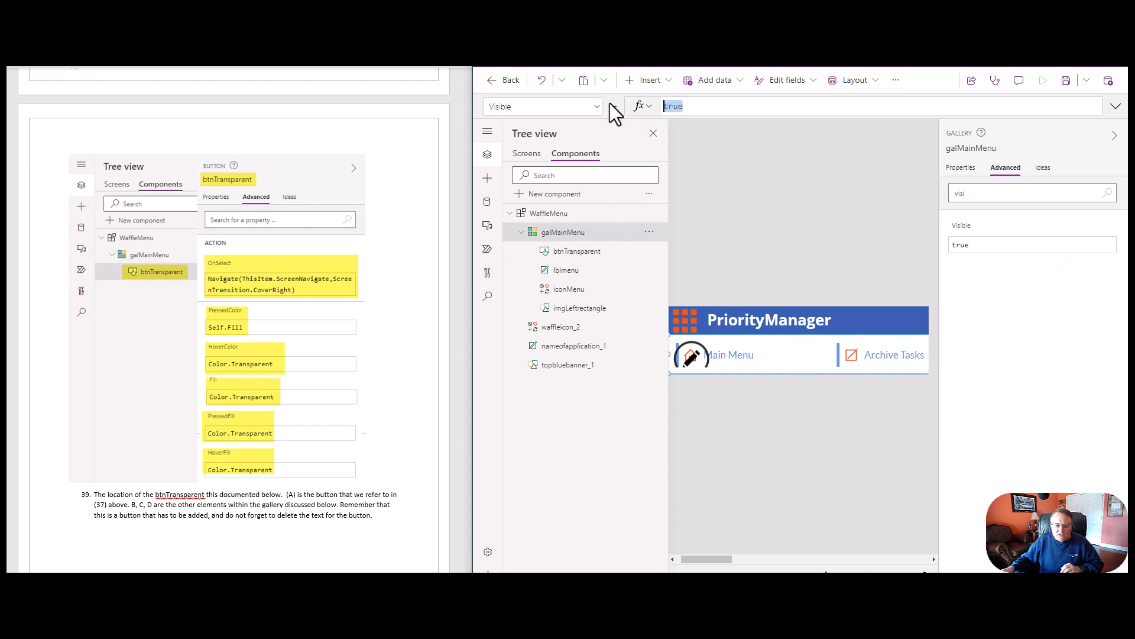
{"action": "type", "text": "show"}
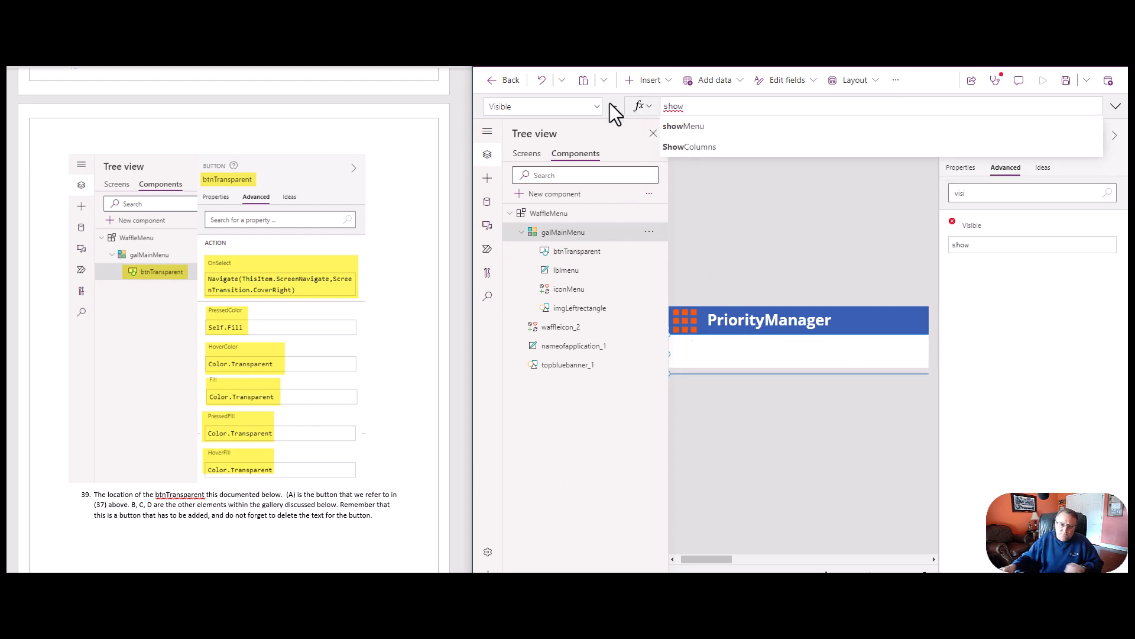
{"action": "left_click", "coordinate": [694, 128]}
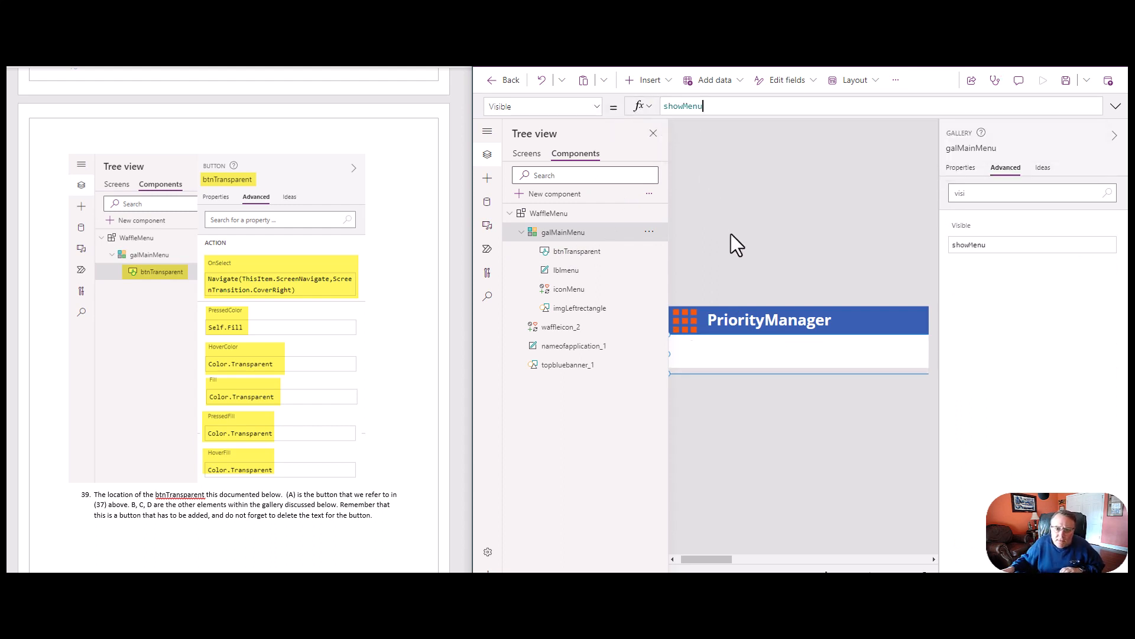
{"action": "left_click", "coordinate": [753, 214]}
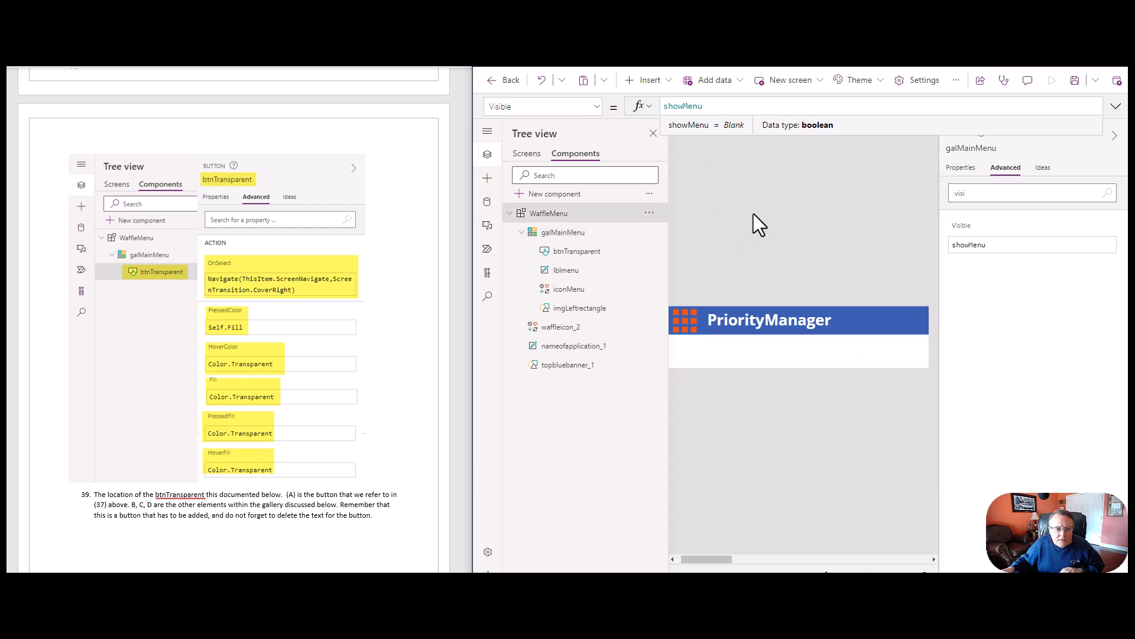
{"action": "left_click", "coordinate": [566, 236]}
{"action": "scroll", "coordinate": [336, 340], "scroll_direction": "up", "scroll_amount": 5}
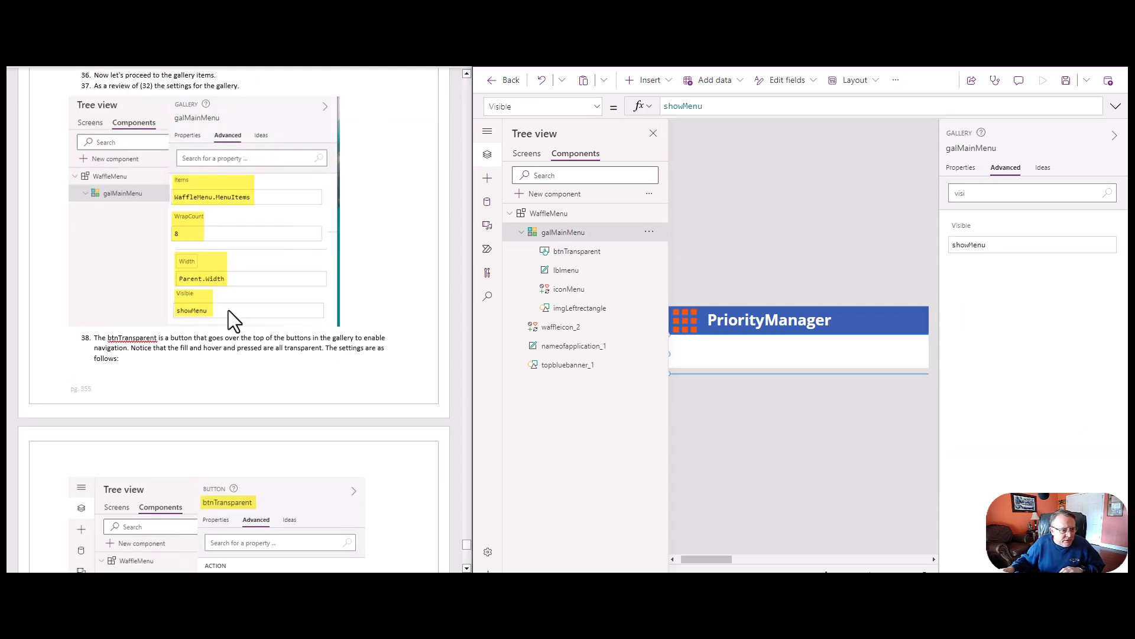
Step: Compare btnTransparent's OnSelect formula and its hover properties with the guide's listing for the button
{"action": "scroll", "coordinate": [219, 311], "scroll_direction": "down", "scroll_amount": 5}
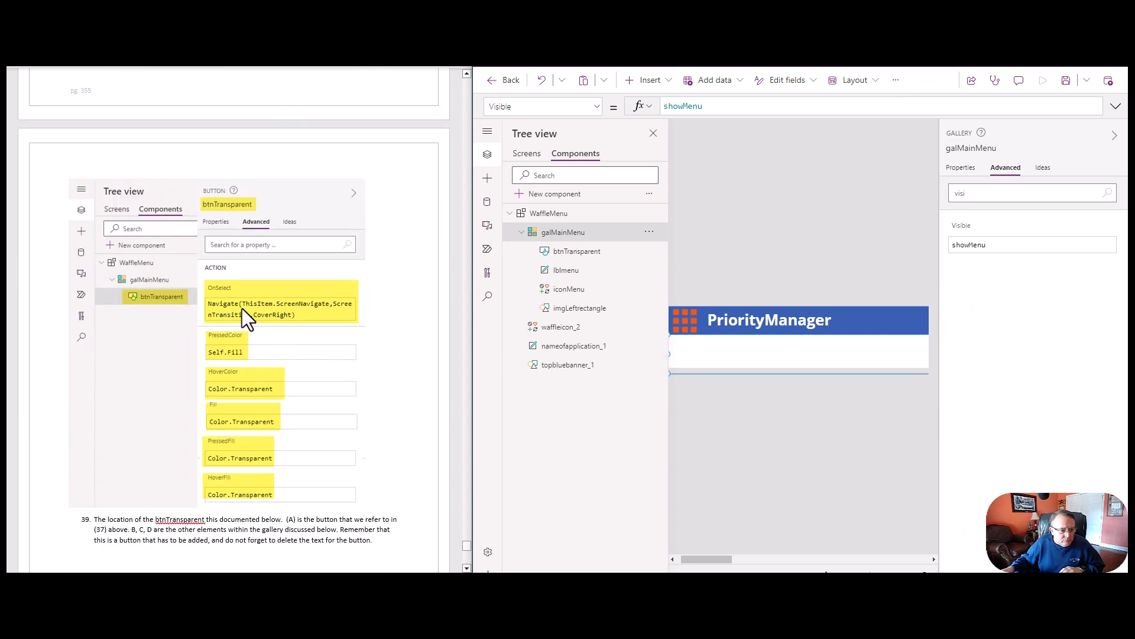
{"action": "left_click", "coordinate": [581, 252]}
{"action": "left_click", "coordinate": [986, 272]}
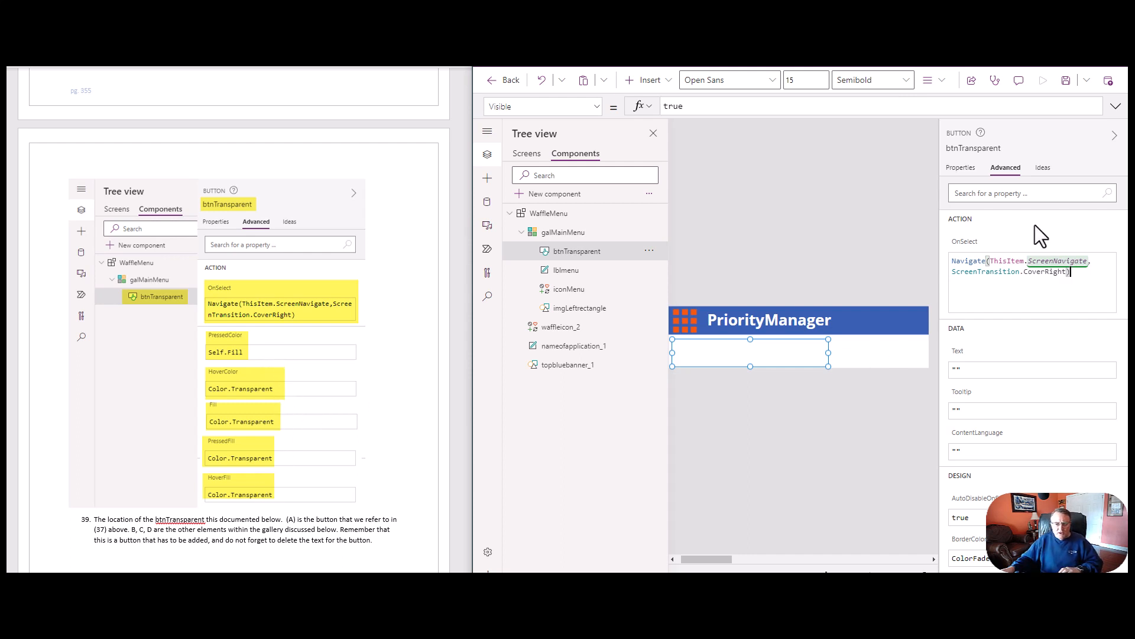
{"action": "left_click", "coordinate": [1017, 195]}
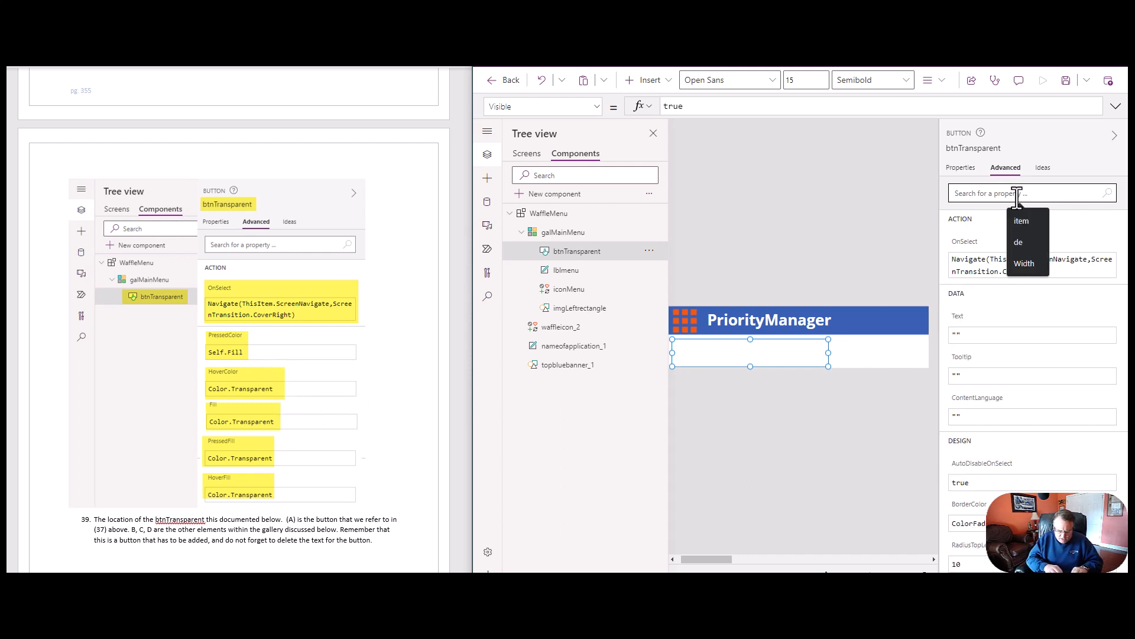
{"action": "type", "text": "Hove"}
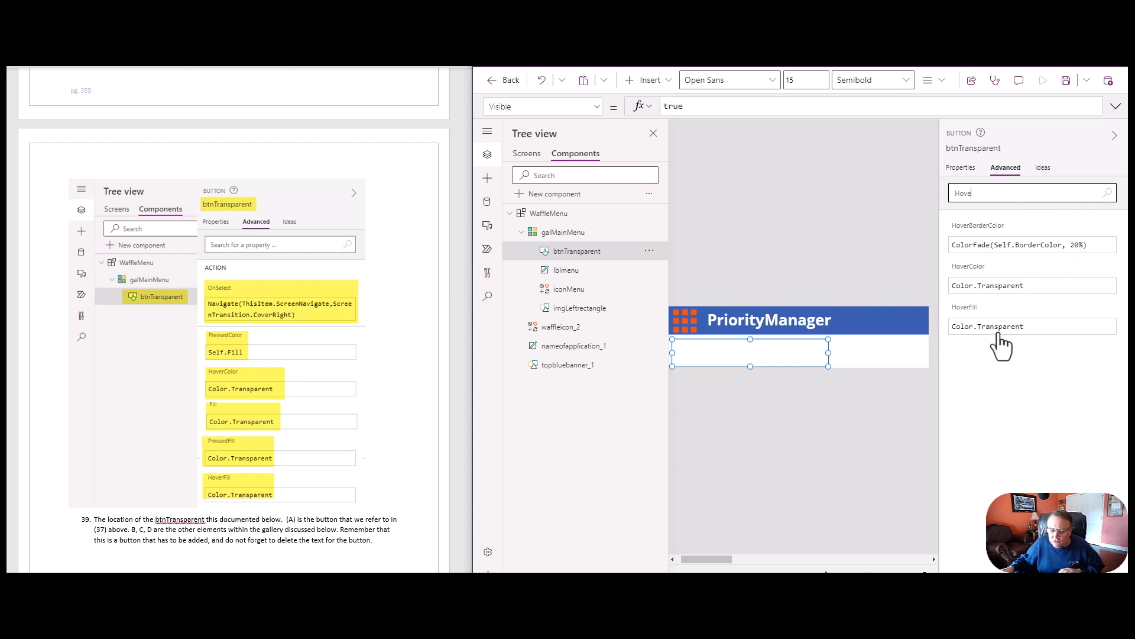
Step: Read guide steps 39 to 41 and inspect the lblmenu label against its Text, Wrap and Color settings
{"action": "scroll", "coordinate": [296, 358], "scroll_direction": "down", "scroll_amount": 3}
{"action": "scroll", "coordinate": [292, 350], "scroll_direction": "down", "scroll_amount": 10}
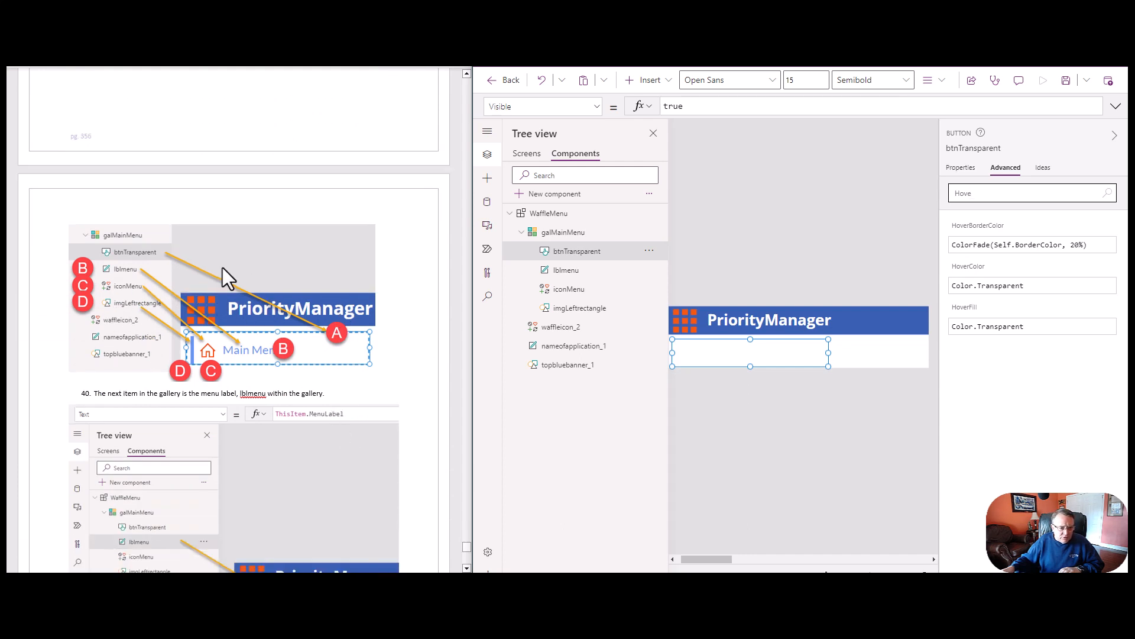
{"action": "scroll", "coordinate": [226, 267], "scroll_direction": "down", "scroll_amount": 4}
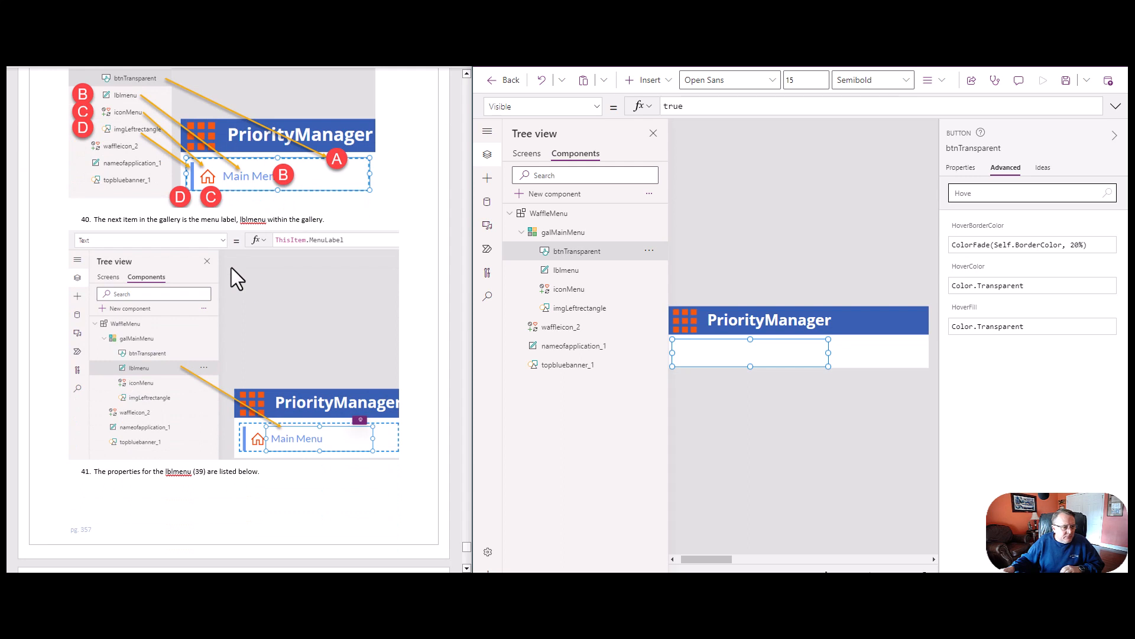
{"action": "scroll", "coordinate": [231, 267], "scroll_direction": "down", "scroll_amount": 1}
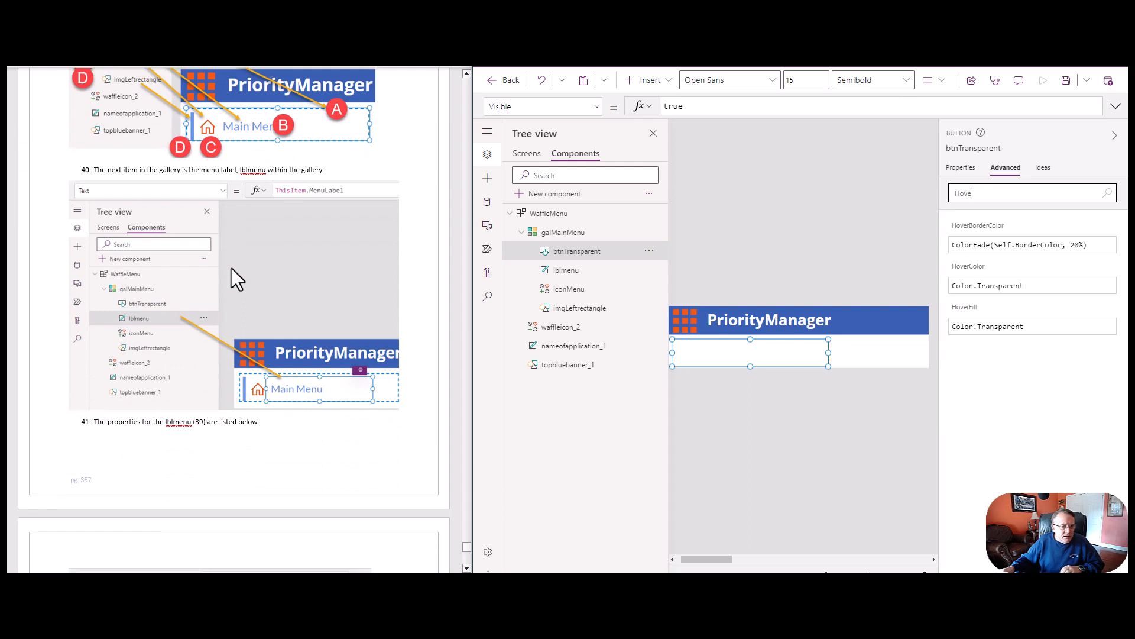
{"action": "left_click", "coordinate": [581, 271]}
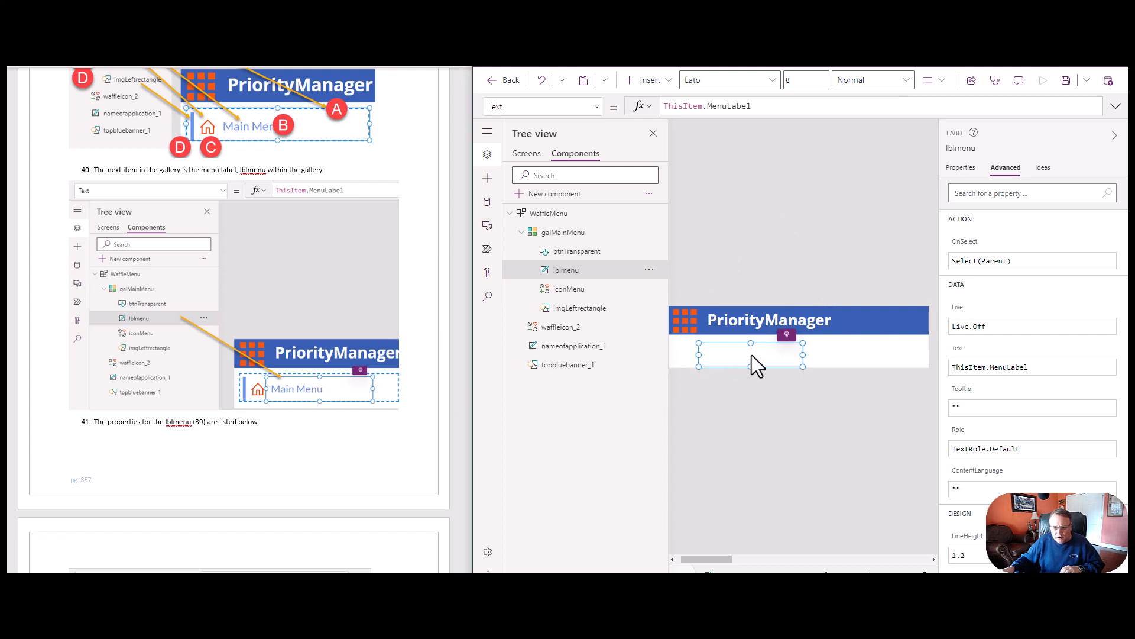
{"action": "scroll", "coordinate": [308, 251], "scroll_direction": "down", "scroll_amount": 7}
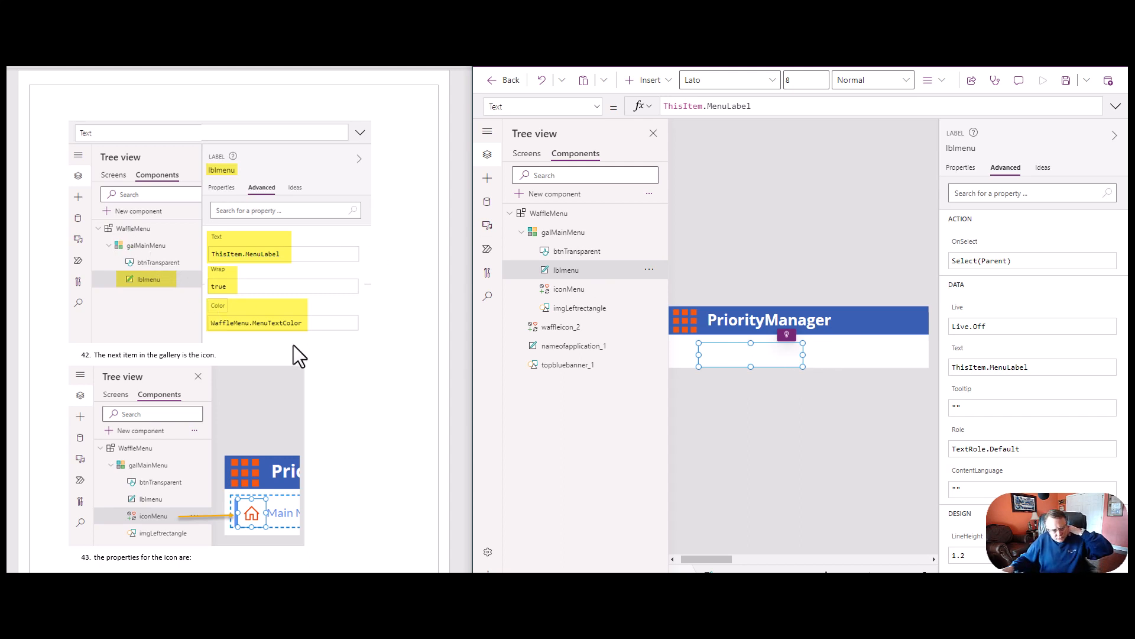
Step: Read guide steps 42 and 43 and inspect the iconMenu icon against its Icon, Color and padding settings
{"action": "scroll", "coordinate": [254, 321], "scroll_direction": "down", "scroll_amount": 5}
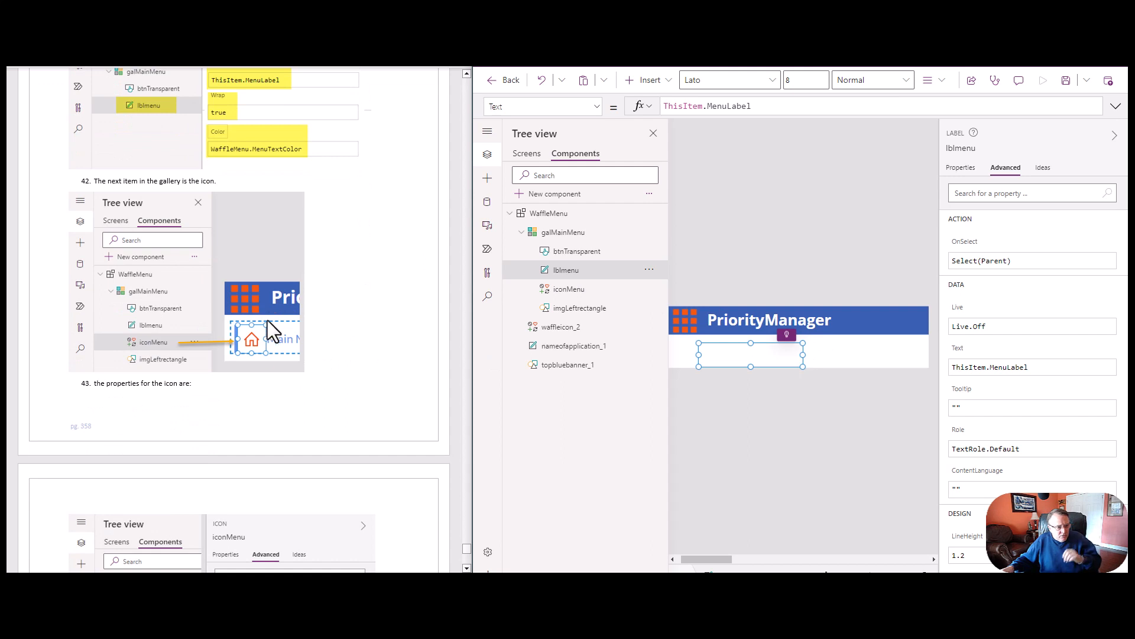
{"action": "left_click", "coordinate": [569, 291]}
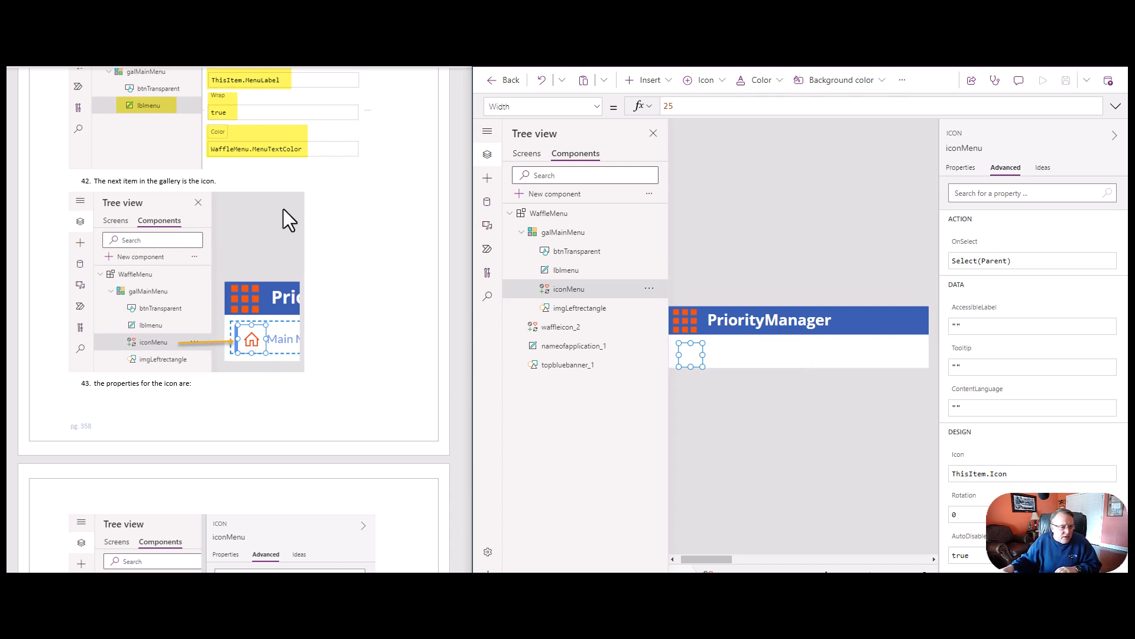
{"action": "scroll", "coordinate": [266, 261], "scroll_direction": "down", "scroll_amount": 1}
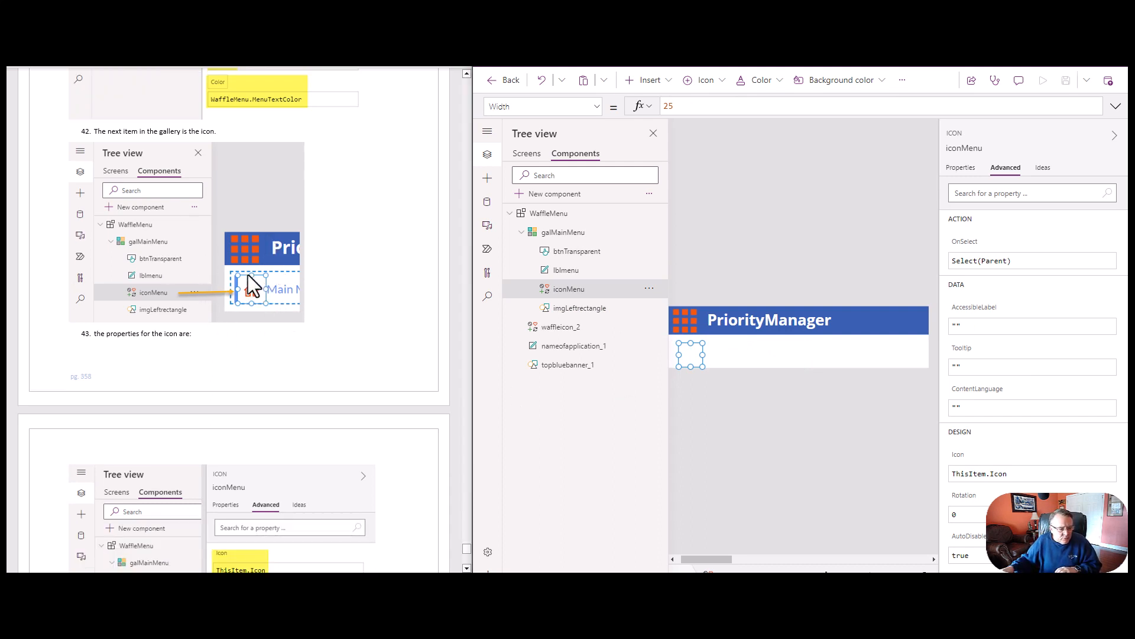
{"action": "scroll", "coordinate": [247, 274], "scroll_direction": "down", "scroll_amount": 6}
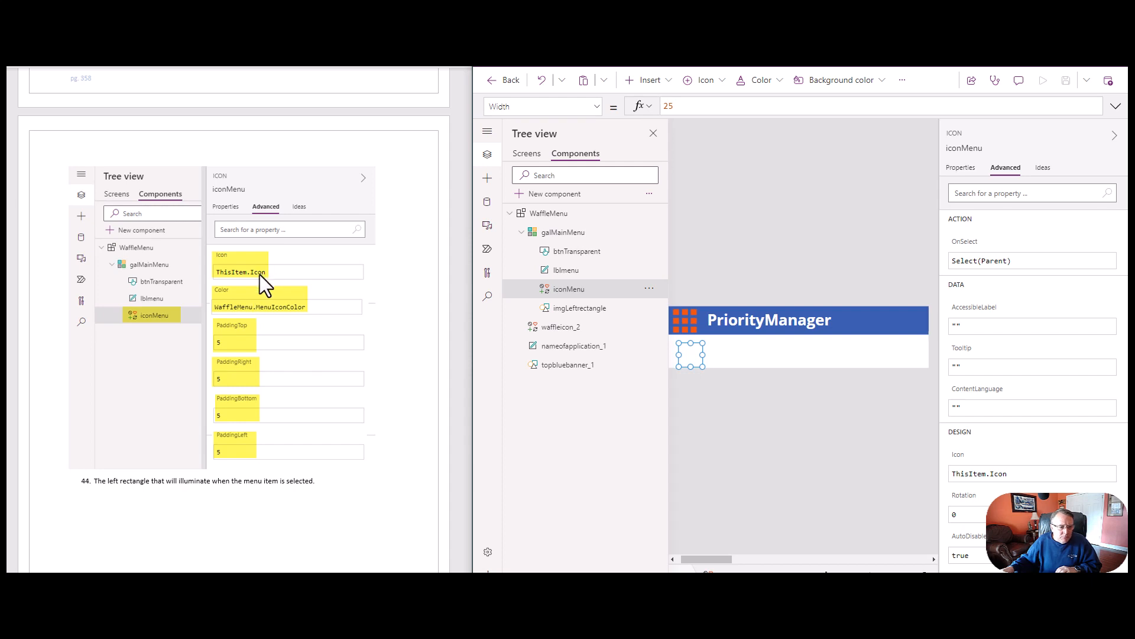
Step: Examine the Icon and MenuLabel fields in WaffleMenu's MenuItems formula alongside the guide's iconMenu and lblmenu settings
{"action": "left_click", "coordinate": [553, 214]}
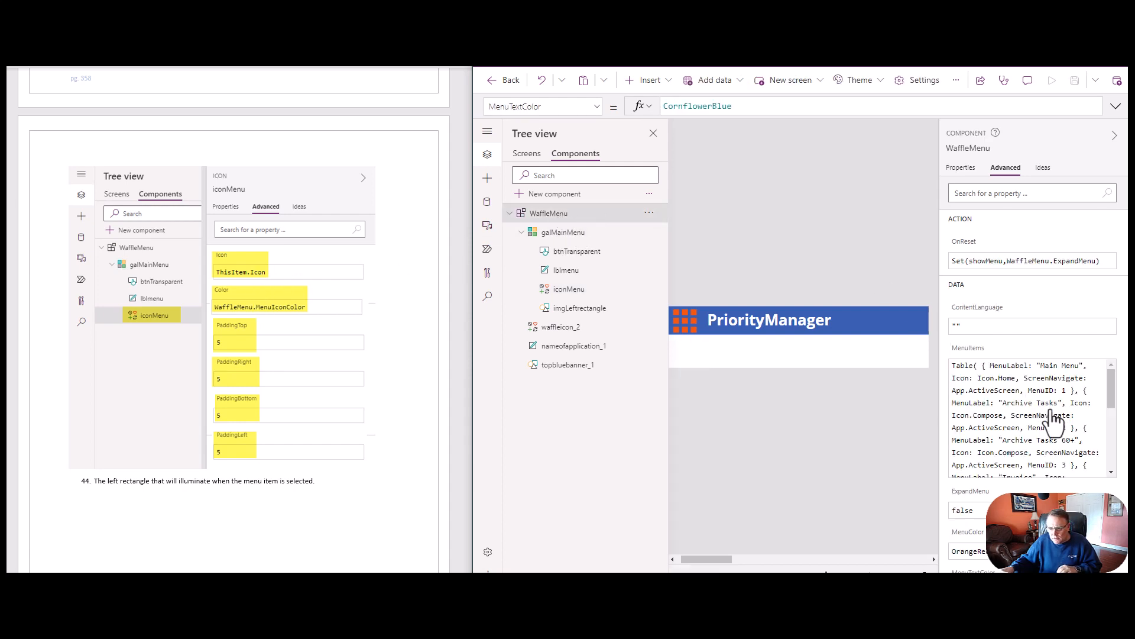
{"action": "left_click", "coordinate": [597, 110]}
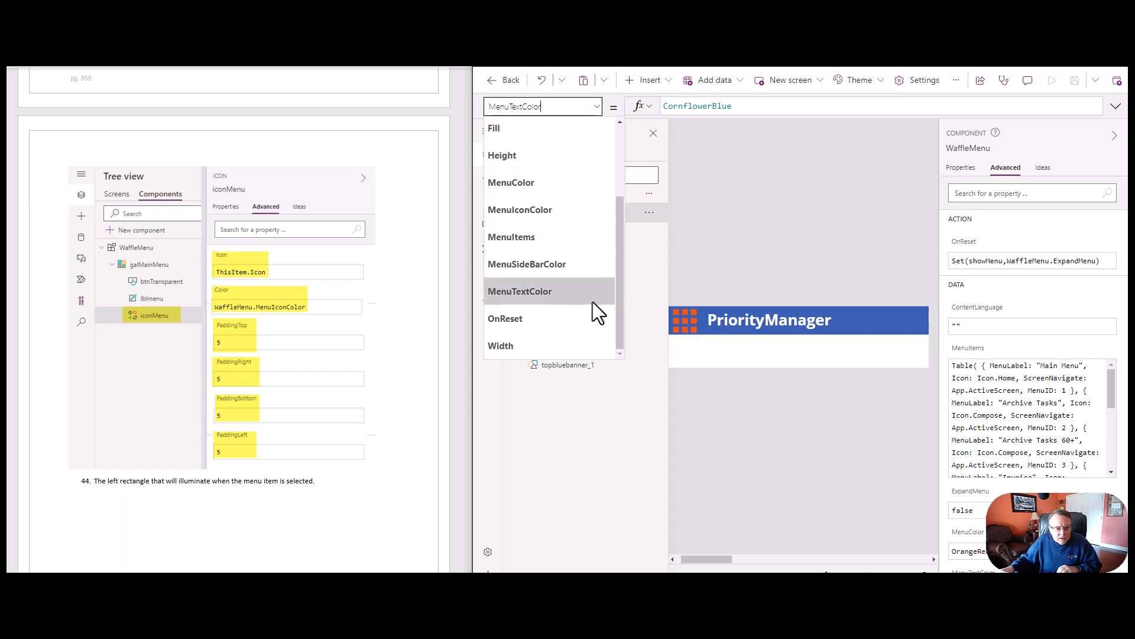
{"action": "left_click", "coordinate": [535, 238]}
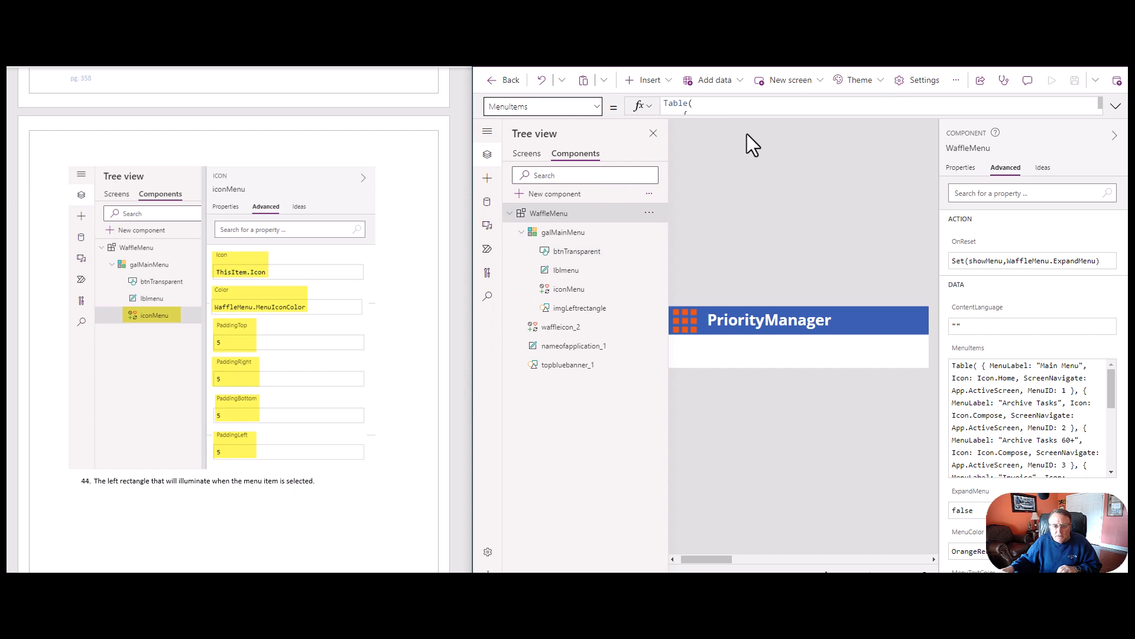
{"action": "left_click_drag", "start_coordinate": [756, 117], "coordinate": [816, 219]}
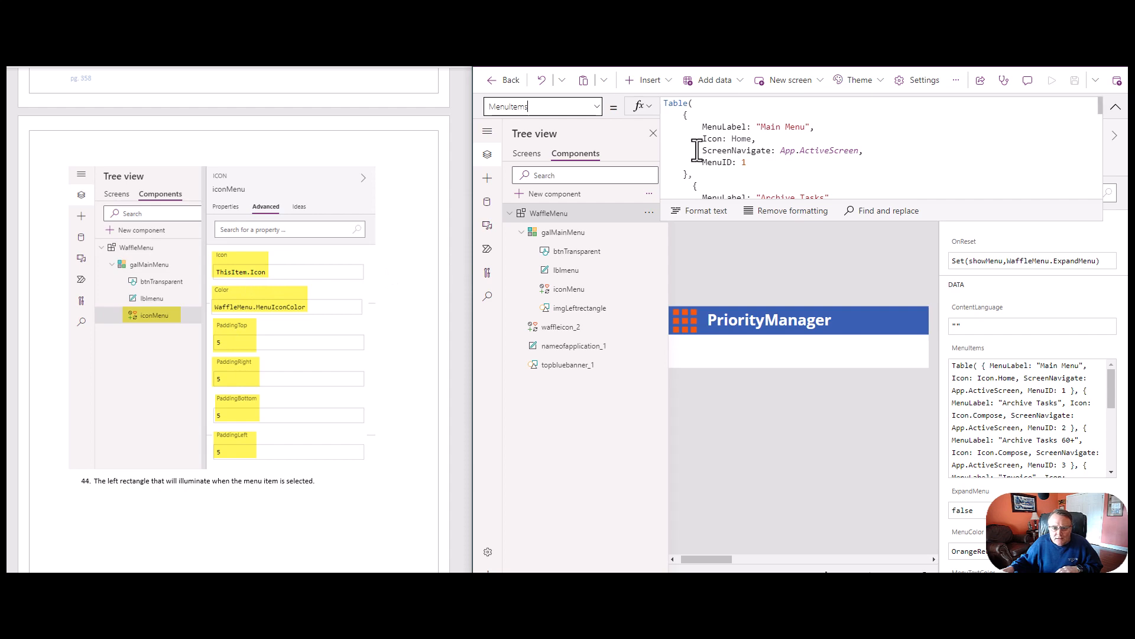
{"action": "left_click", "coordinate": [714, 140]}
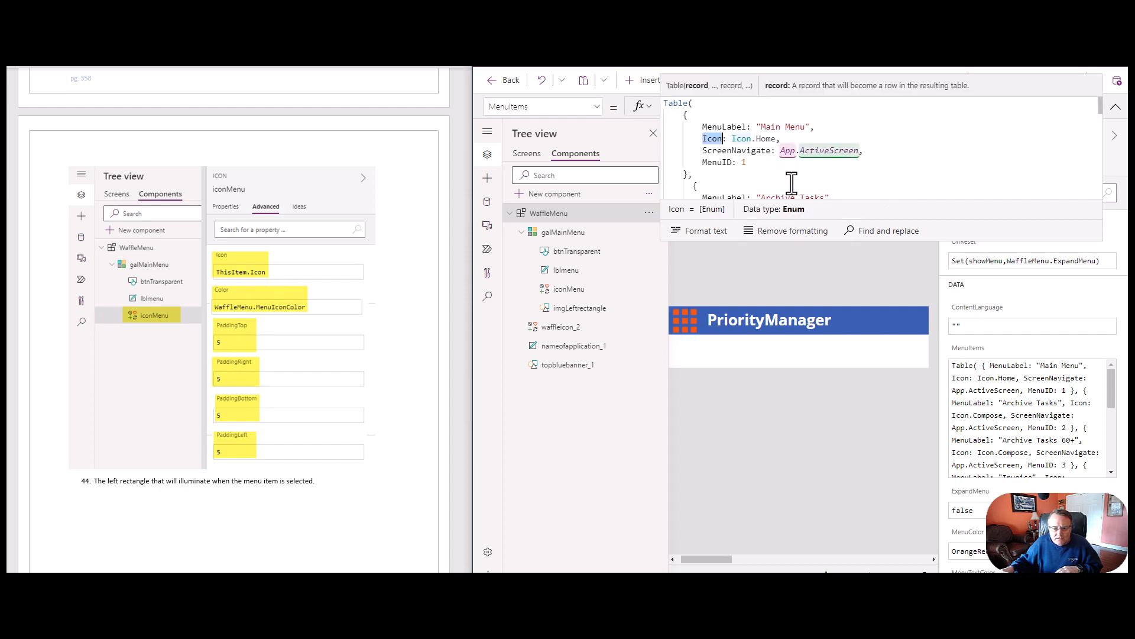
{"action": "scroll", "coordinate": [250, 308], "scroll_direction": "up", "scroll_amount": 10}
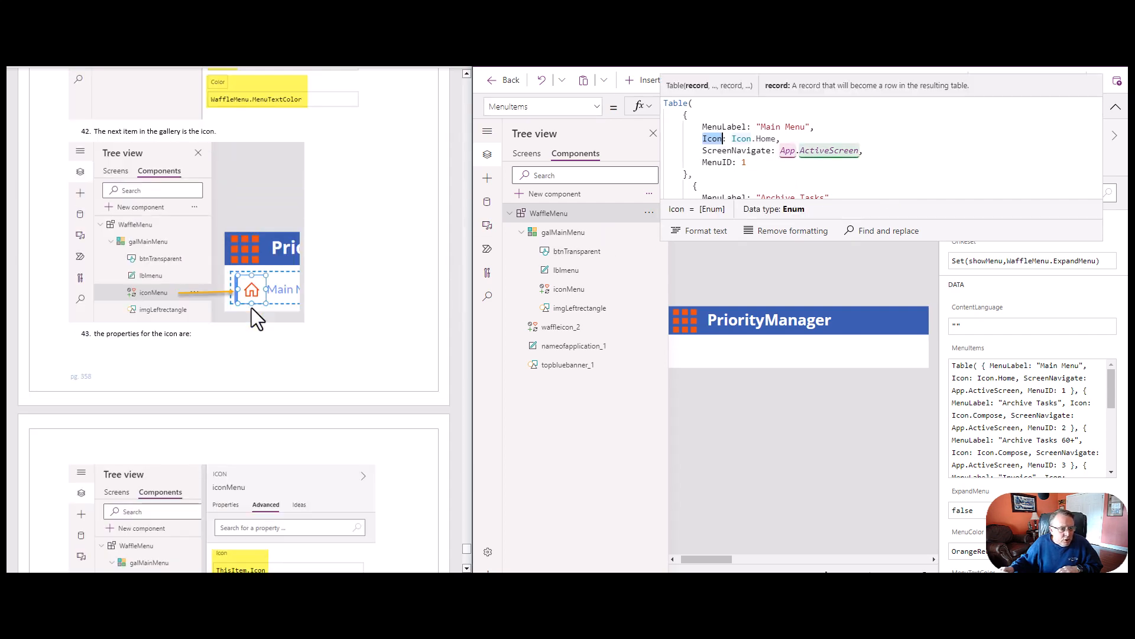
{"action": "left_click", "coordinate": [731, 126]}
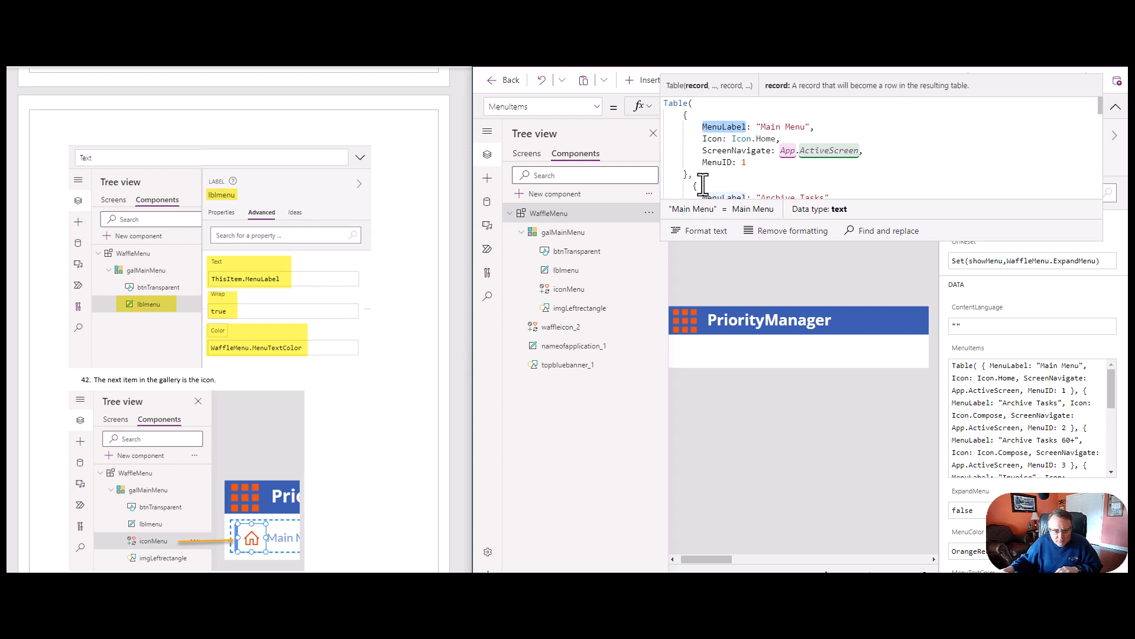
Step: Return to iconMenu with the formula area collapsed and review guide steps 43 to 45 on the icon and left rectangle
{"action": "left_click", "coordinate": [569, 292]}
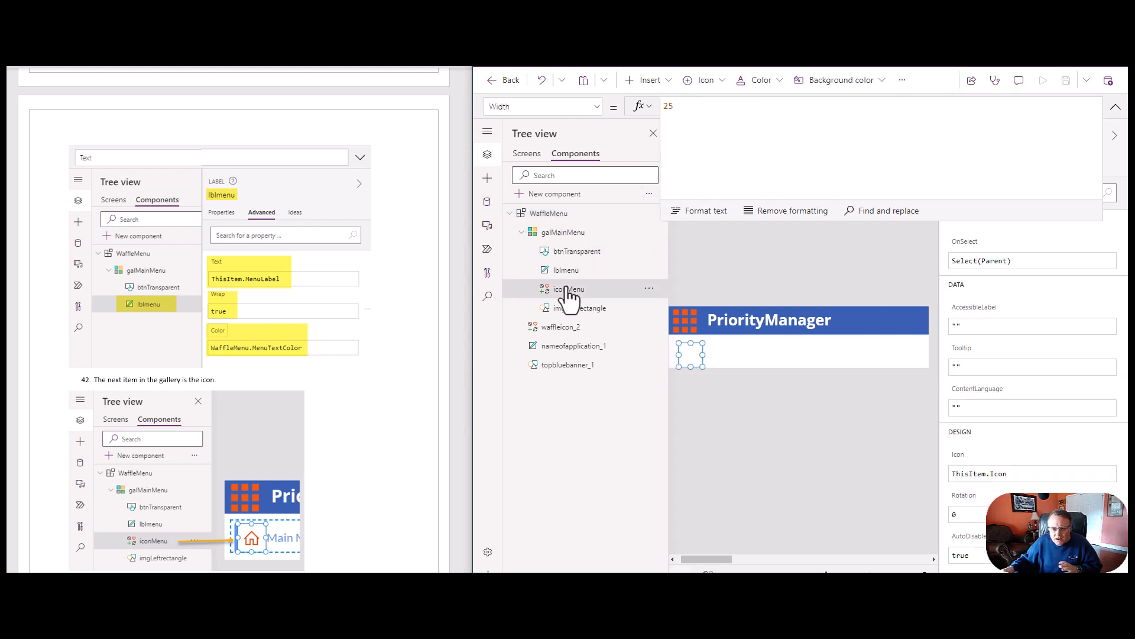
{"action": "left_click", "coordinate": [1116, 107]}
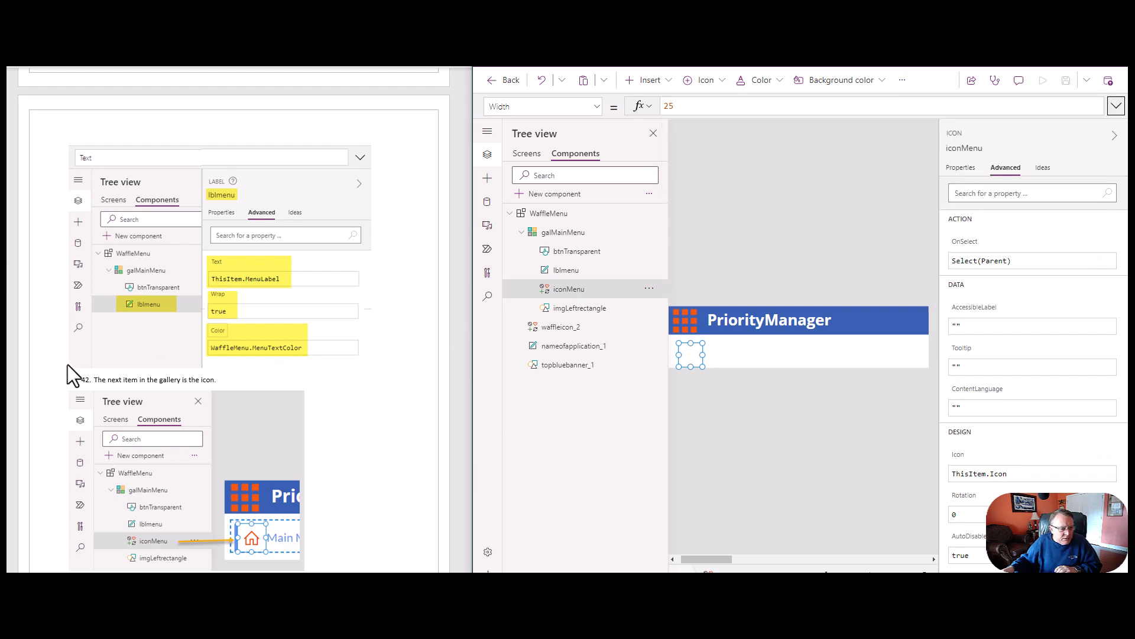
{"action": "scroll", "coordinate": [268, 289], "scroll_direction": "down", "scroll_amount": 15}
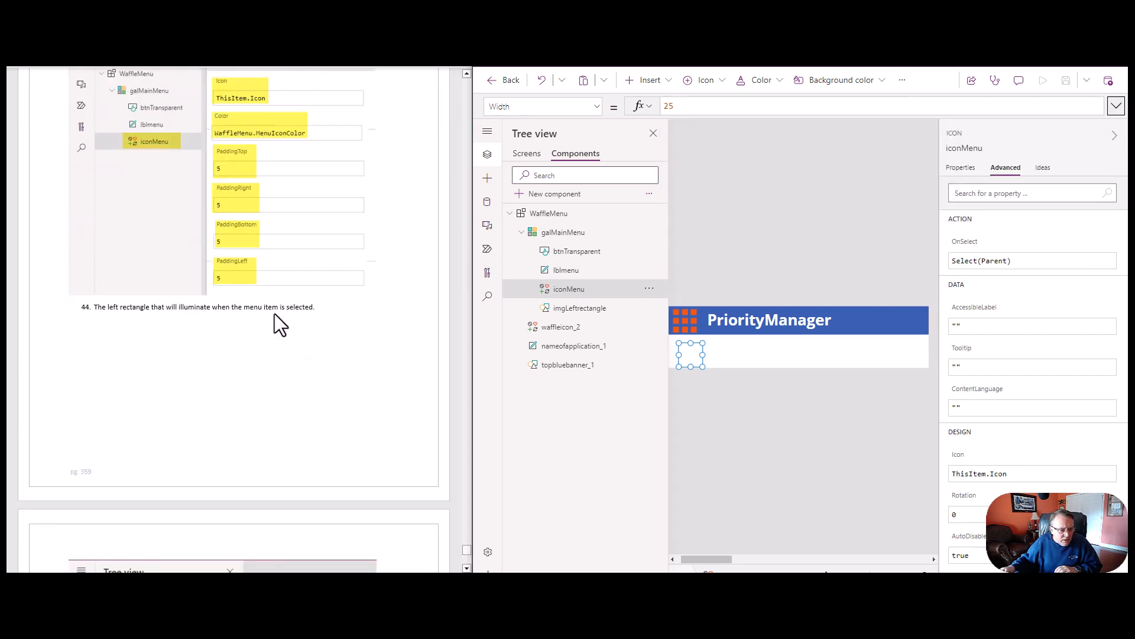
{"action": "scroll", "coordinate": [274, 314], "scroll_direction": "down", "scroll_amount": 10}
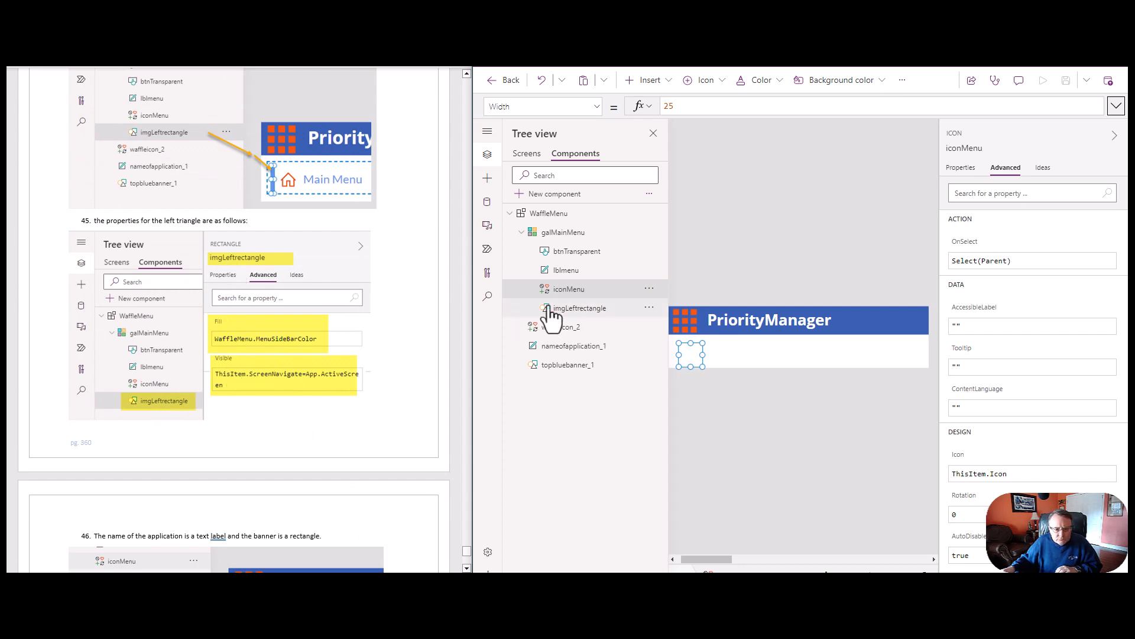
{"action": "scroll", "coordinate": [242, 280], "scroll_direction": "up", "scroll_amount": 8}
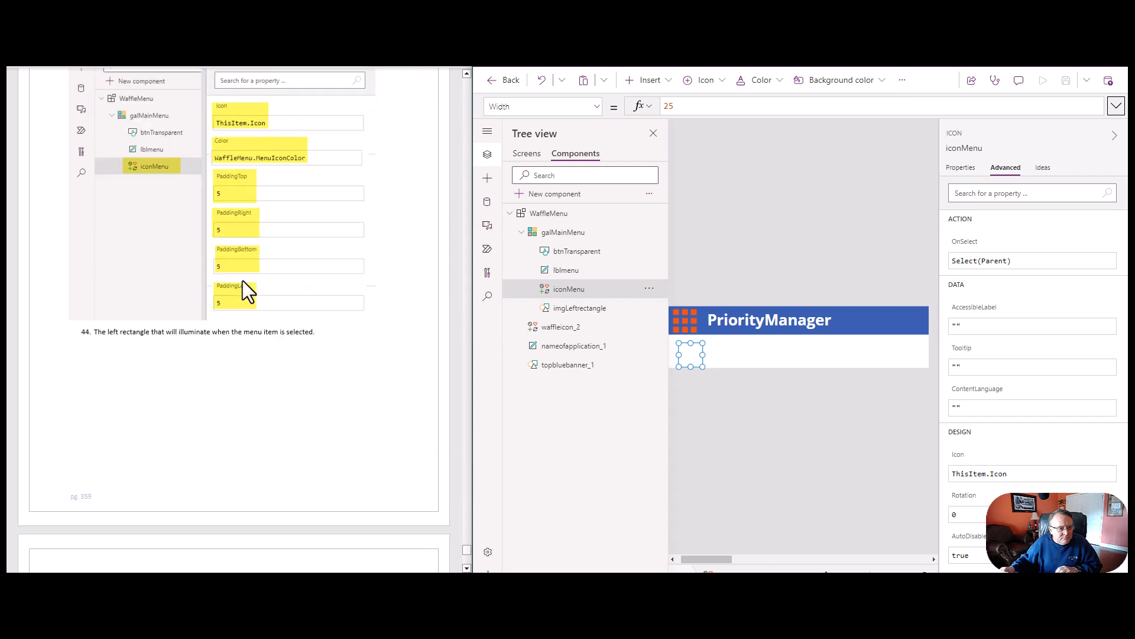
Step: Review guide steps 44 and 45 and inspect the imgLeftrectangle control against its Fill and Visible settings
{"action": "scroll", "coordinate": [243, 290], "scroll_direction": "up", "scroll_amount": 2}
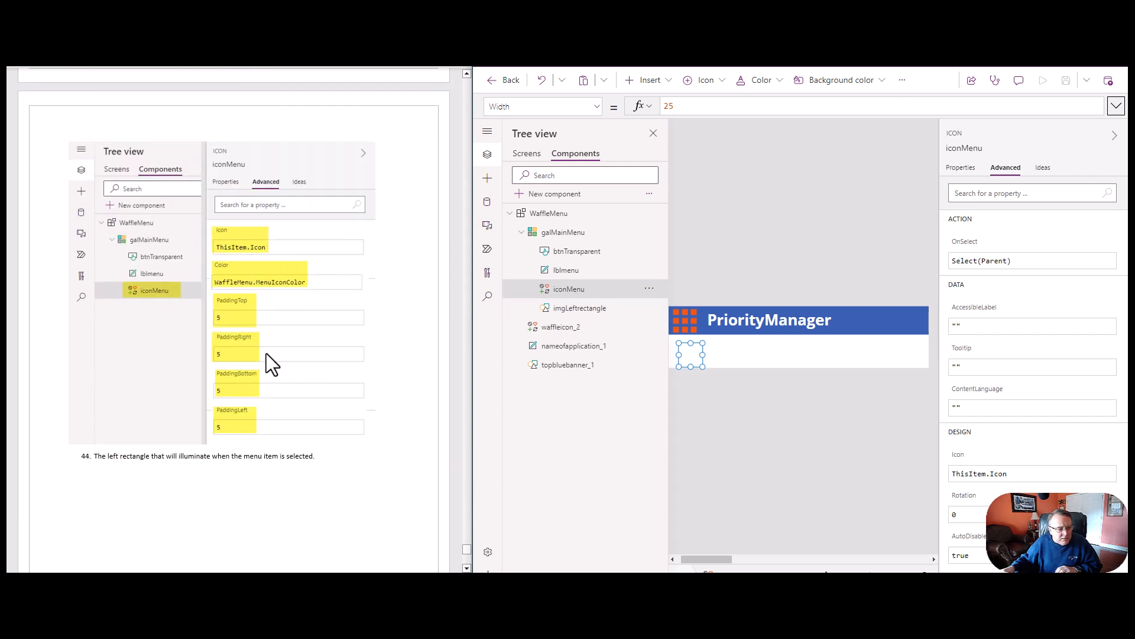
{"action": "scroll", "coordinate": [255, 259], "scroll_direction": "down", "scroll_amount": 10}
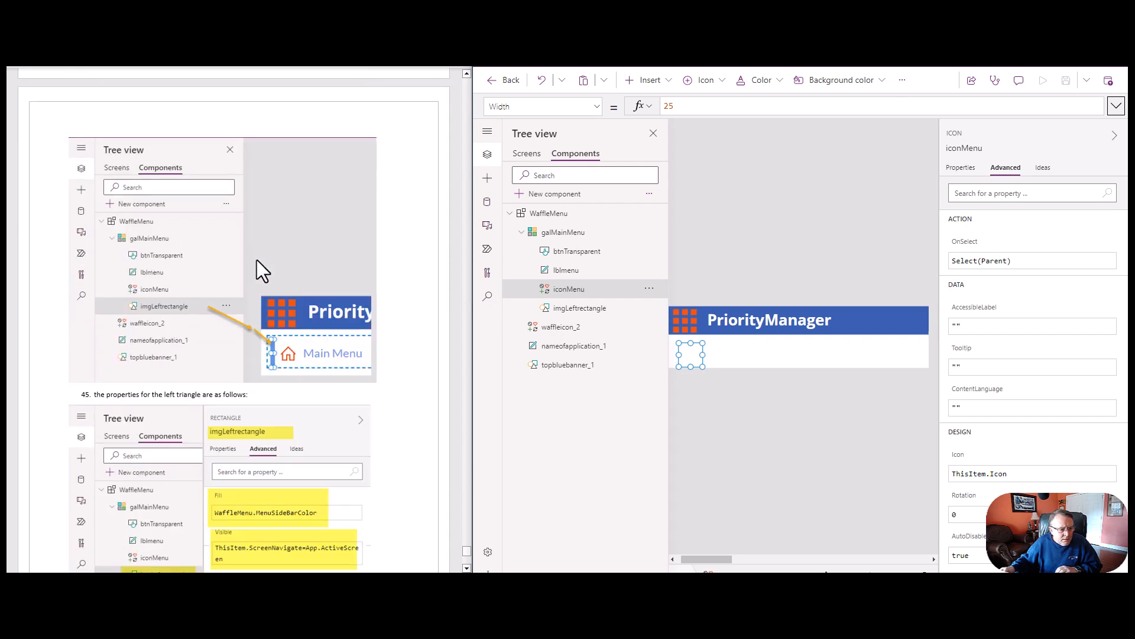
{"action": "left_click", "coordinate": [583, 308]}
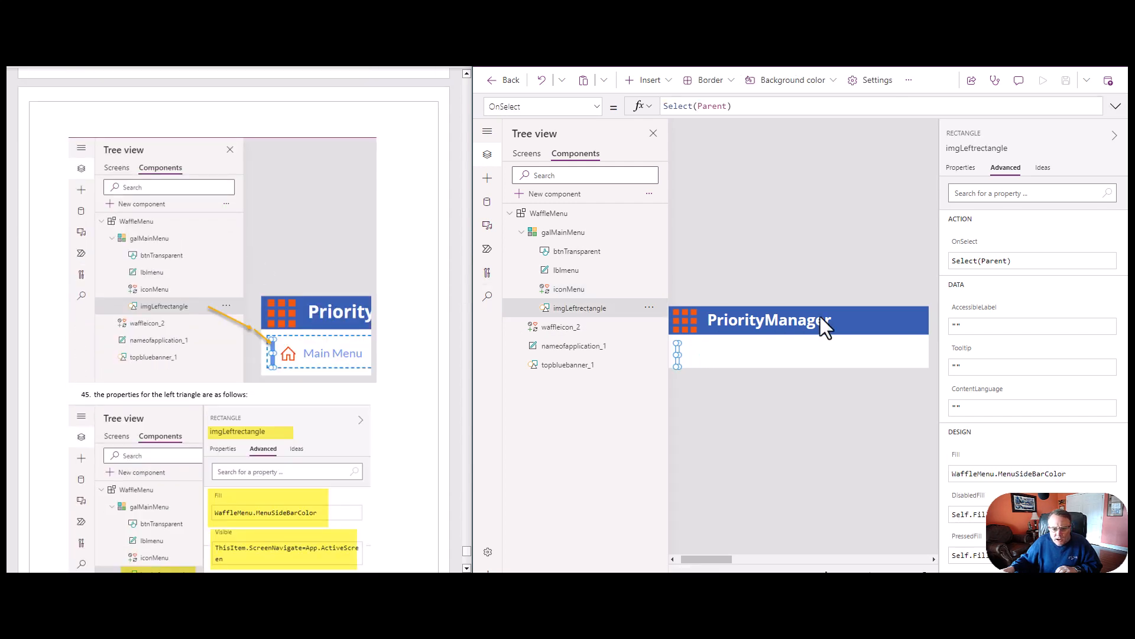
{"action": "scroll", "coordinate": [355, 397], "scroll_direction": "down", "scroll_amount": 2}
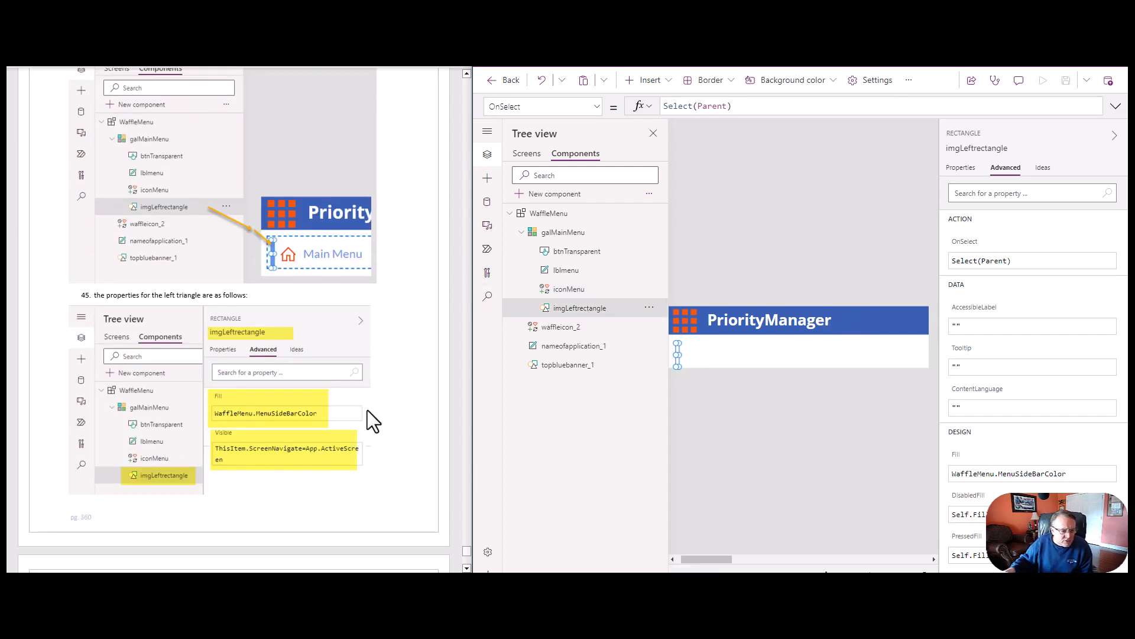
{"action": "scroll", "coordinate": [367, 409], "scroll_direction": "up", "scroll_amount": 1}
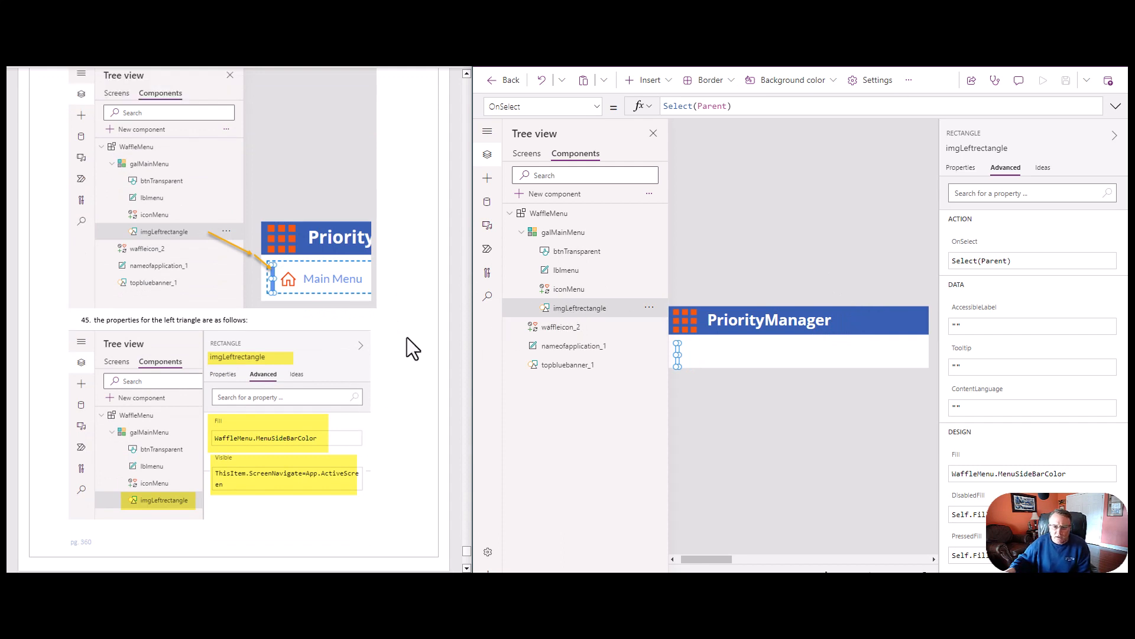
Step: Preview the app from the Productivity+ screen, navigate to Archive Tasks, Archive Tasks 60+, Main Menu and Mobile, and close the preview
{"action": "left_click", "coordinate": [526, 155]}
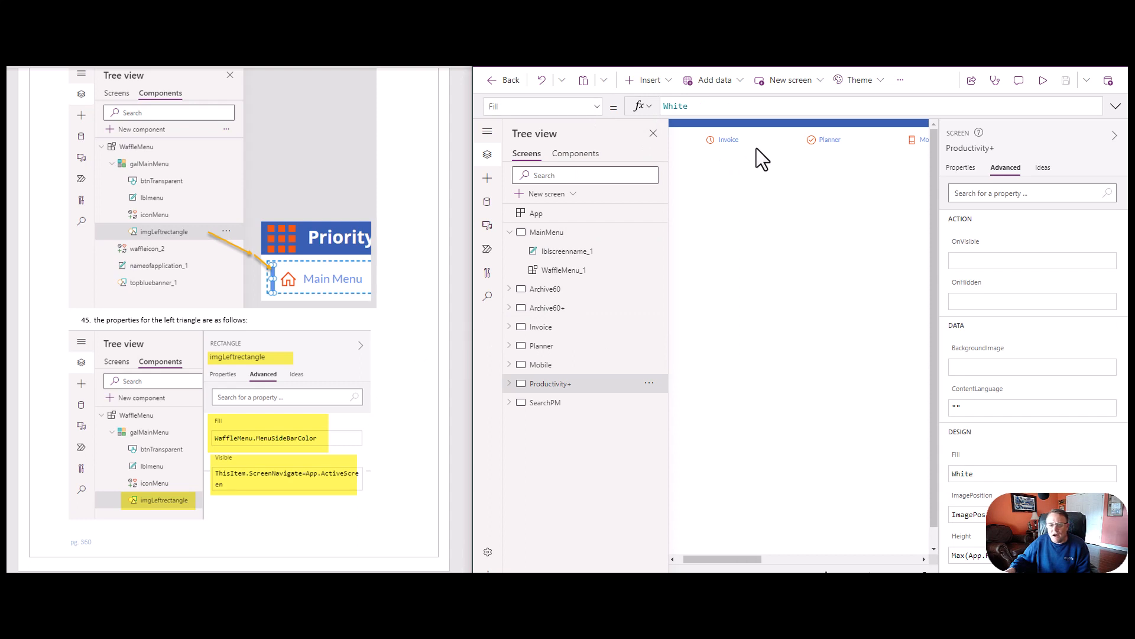
{"action": "left_click", "coordinate": [1042, 81]}
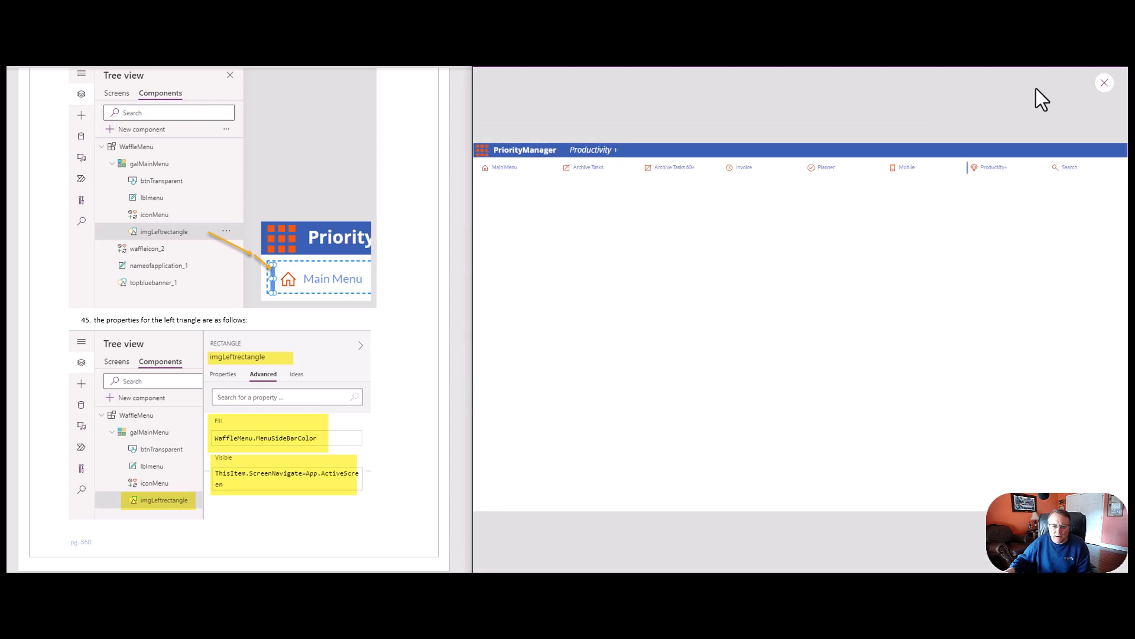
{"action": "left_click", "coordinate": [590, 172]}
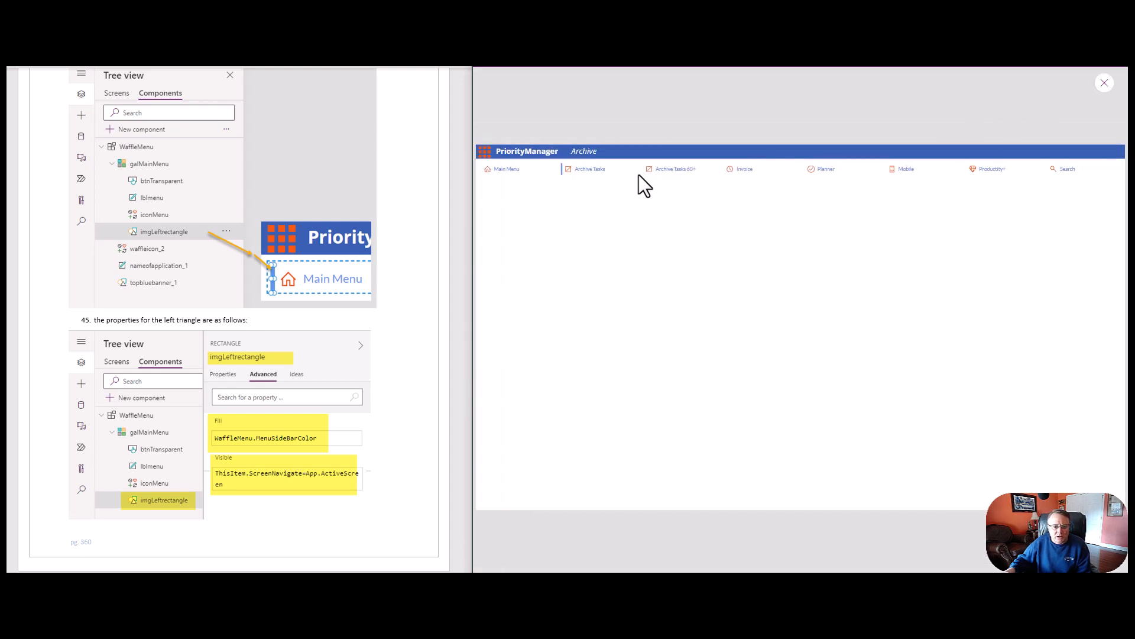
{"action": "left_click", "coordinate": [662, 169]}
{"action": "left_click", "coordinate": [509, 171]}
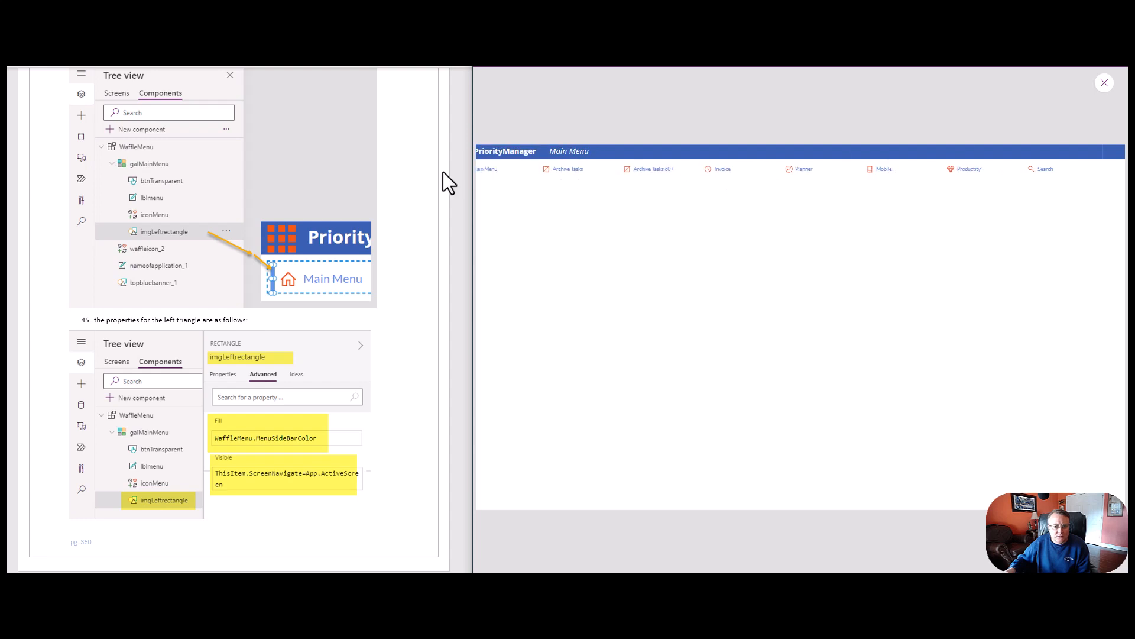
{"action": "left_click", "coordinate": [887, 172]}
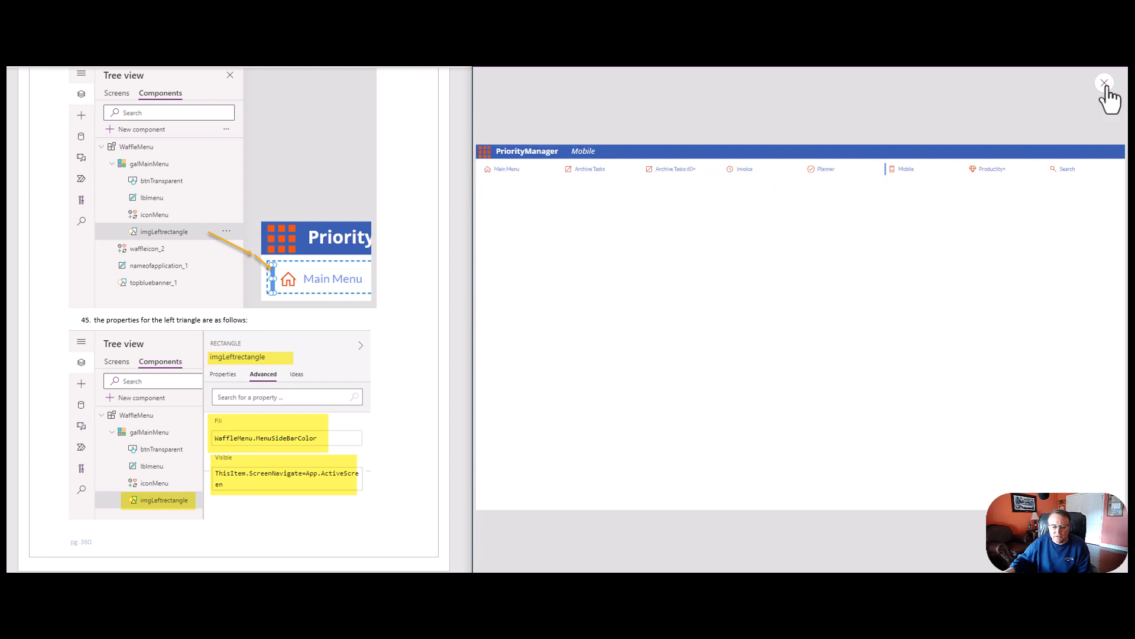
{"action": "left_click", "coordinate": [1105, 84]}
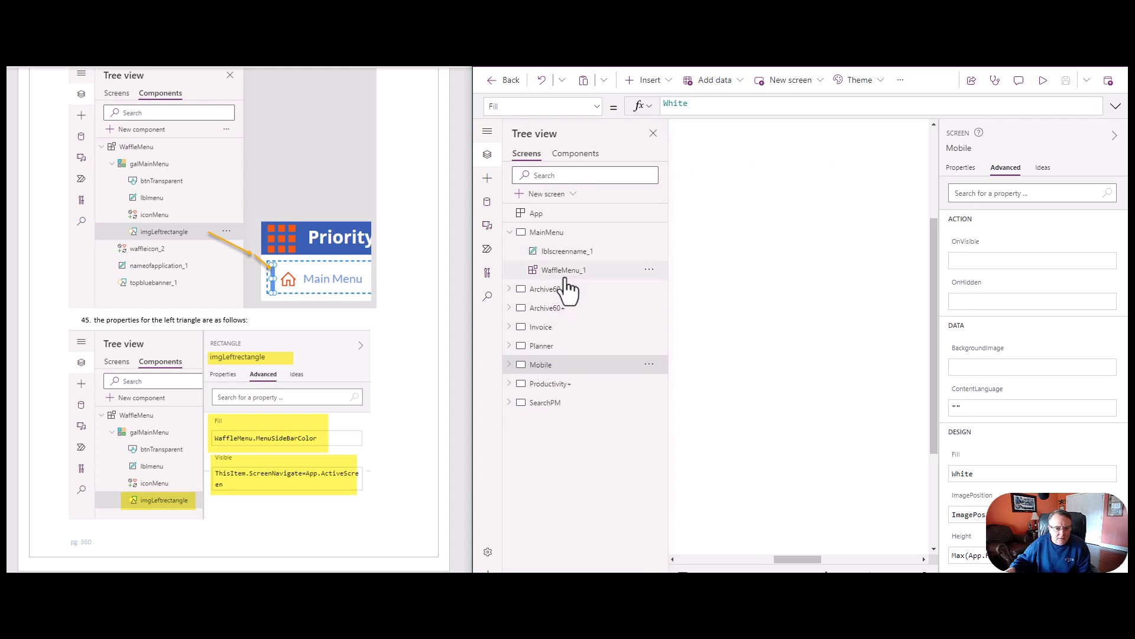
Step: Inspect WaffleMenu's imgLeftrectangle, waffleicon_2, nameofapplication_1 and topbluebanner_1 controls in turn
{"action": "left_click", "coordinate": [577, 155]}
{"action": "left_click", "coordinate": [585, 308]}
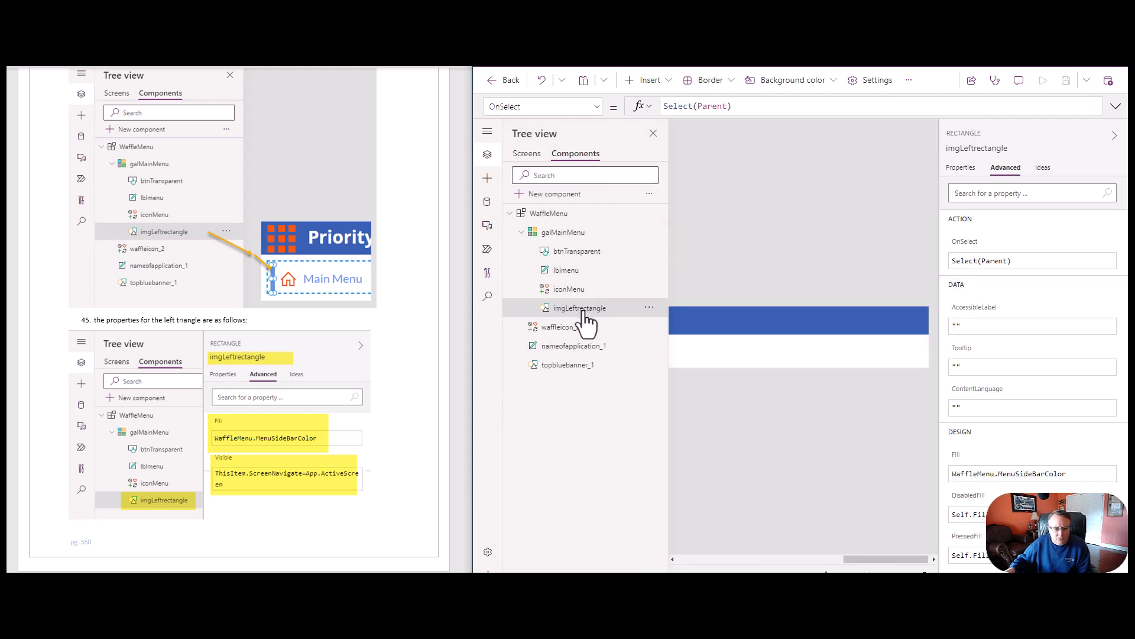
{"action": "left_click_drag", "start_coordinate": [861, 567], "coordinate": [646, 553]}
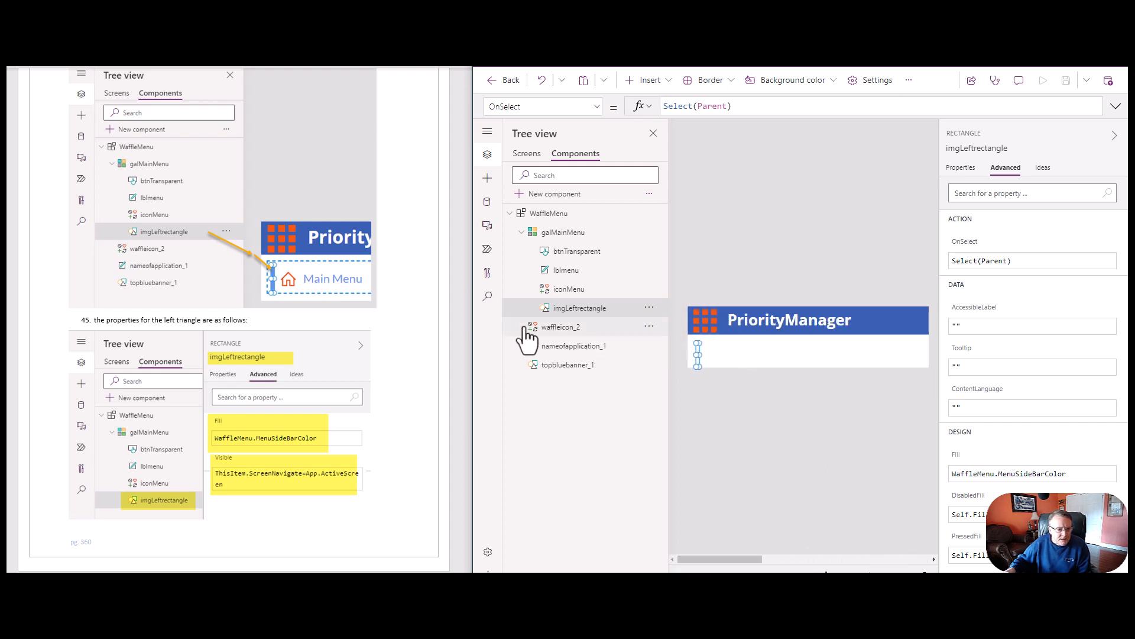
{"action": "left_click", "coordinate": [610, 330]}
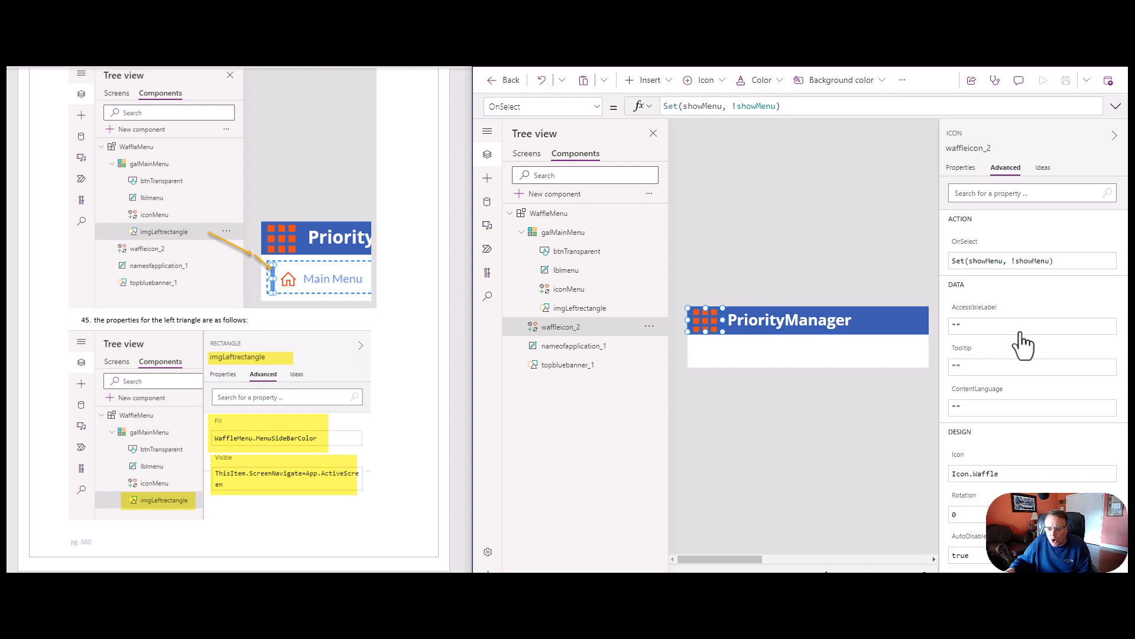
{"action": "left_click", "coordinate": [571, 353]}
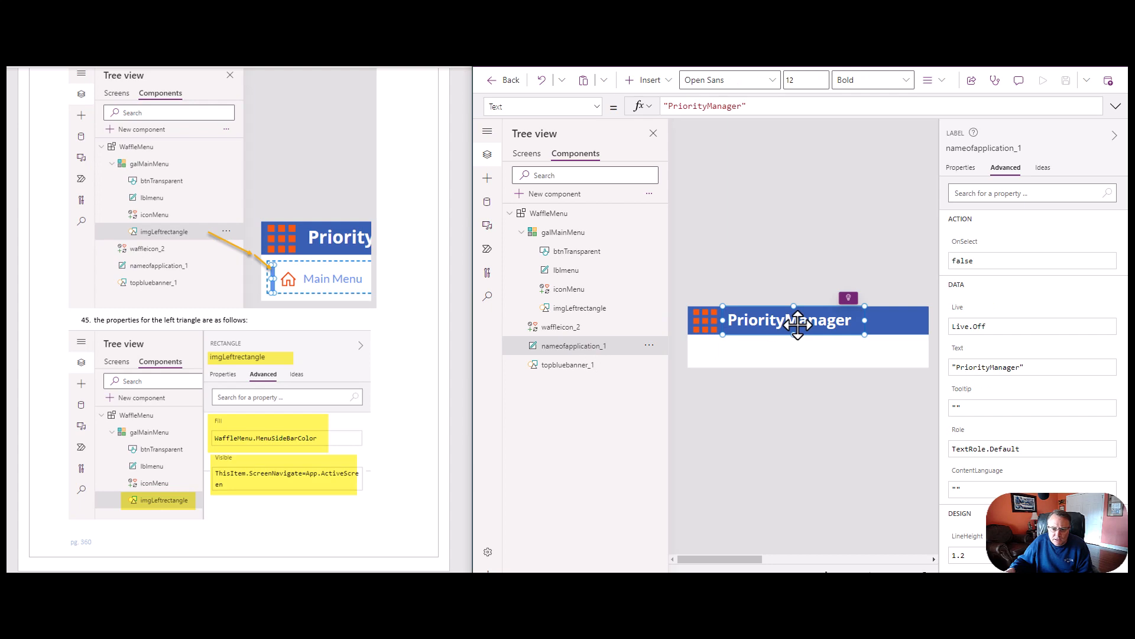
{"action": "left_click", "coordinate": [571, 367]}
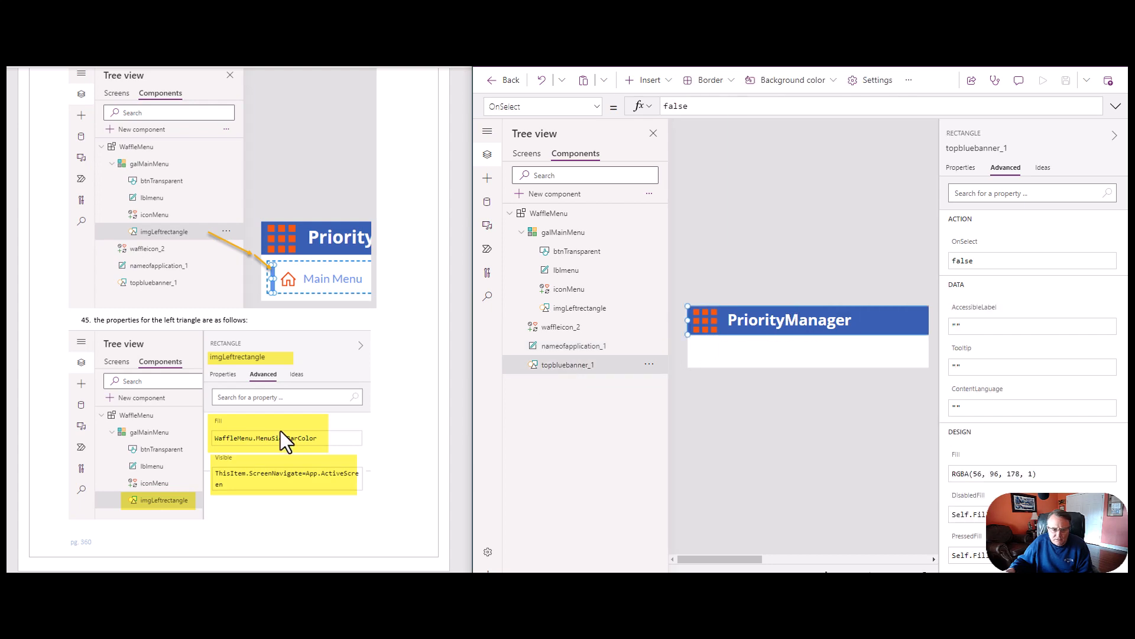
Step: Read guide steps 47 to 52 on editing WaffleMenu's custom properties and setting up the navigation collection in the app's OnStart
{"action": "scroll", "coordinate": [281, 431], "scroll_direction": "down", "scroll_amount": 6}
{"action": "scroll", "coordinate": [243, 296], "scroll_direction": "down", "scroll_amount": 10}
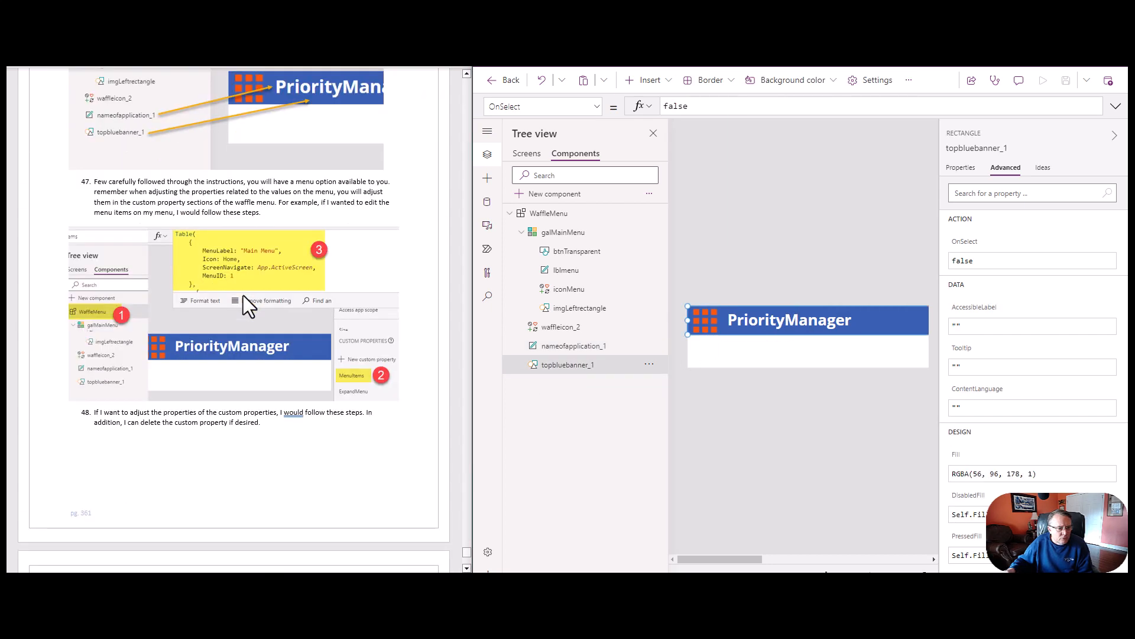
{"action": "scroll", "coordinate": [243, 295], "scroll_direction": "down", "scroll_amount": 7}
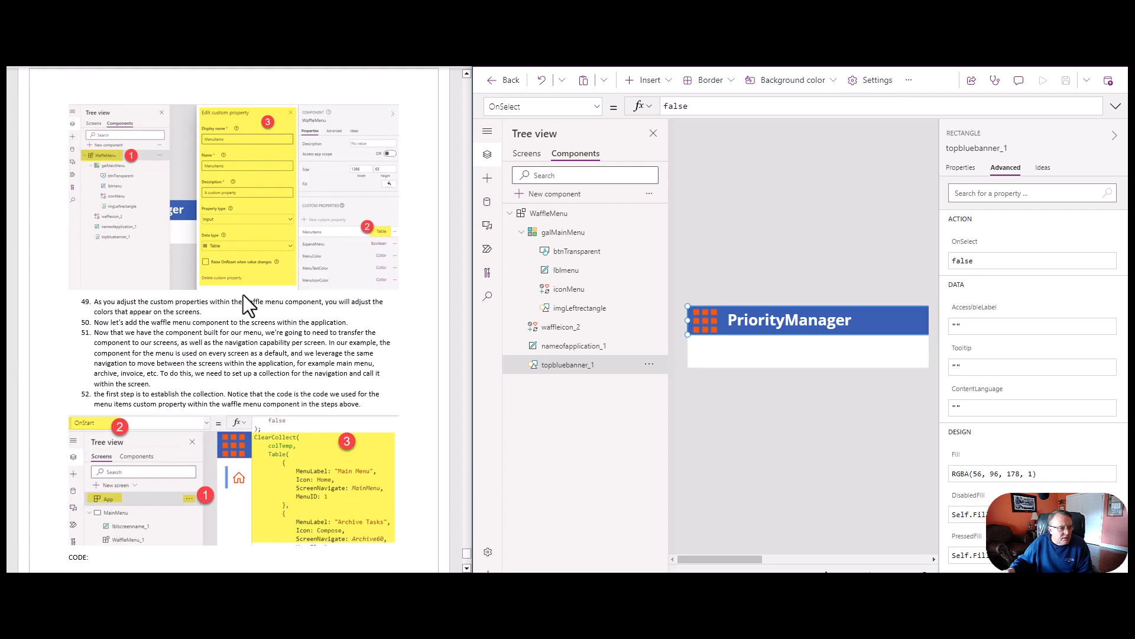
{"action": "scroll", "coordinate": [243, 295], "scroll_direction": "up", "scroll_amount": 2}
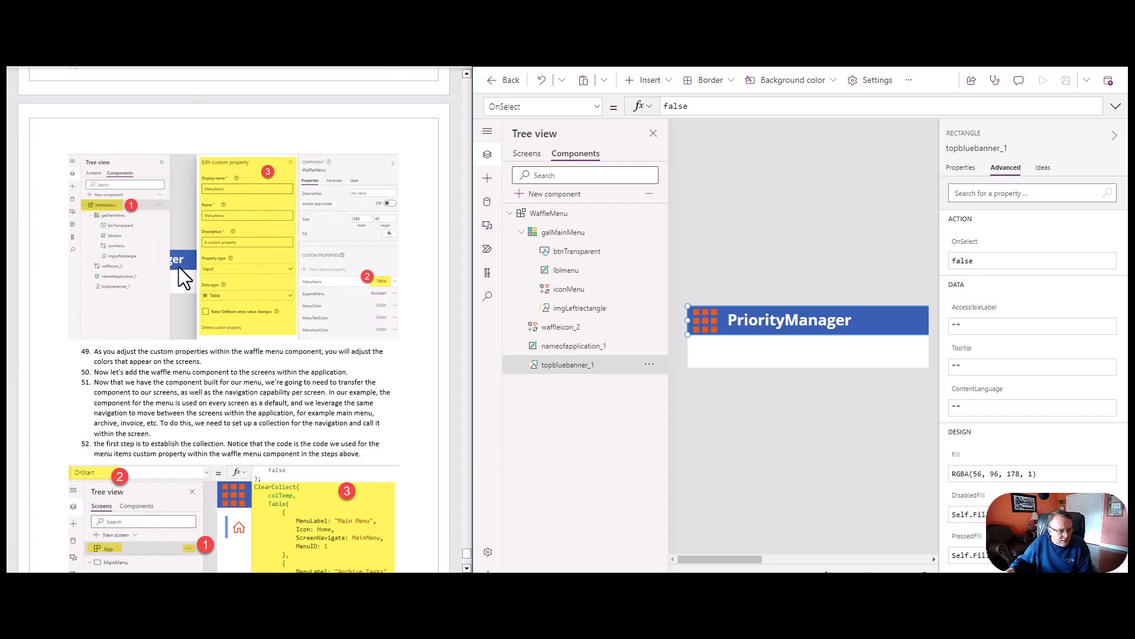
{"action": "scroll", "coordinate": [200, 260], "scroll_direction": "up", "scroll_amount": 14}
{"action": "scroll", "coordinate": [200, 260], "scroll_direction": "down", "scroll_amount": 10}
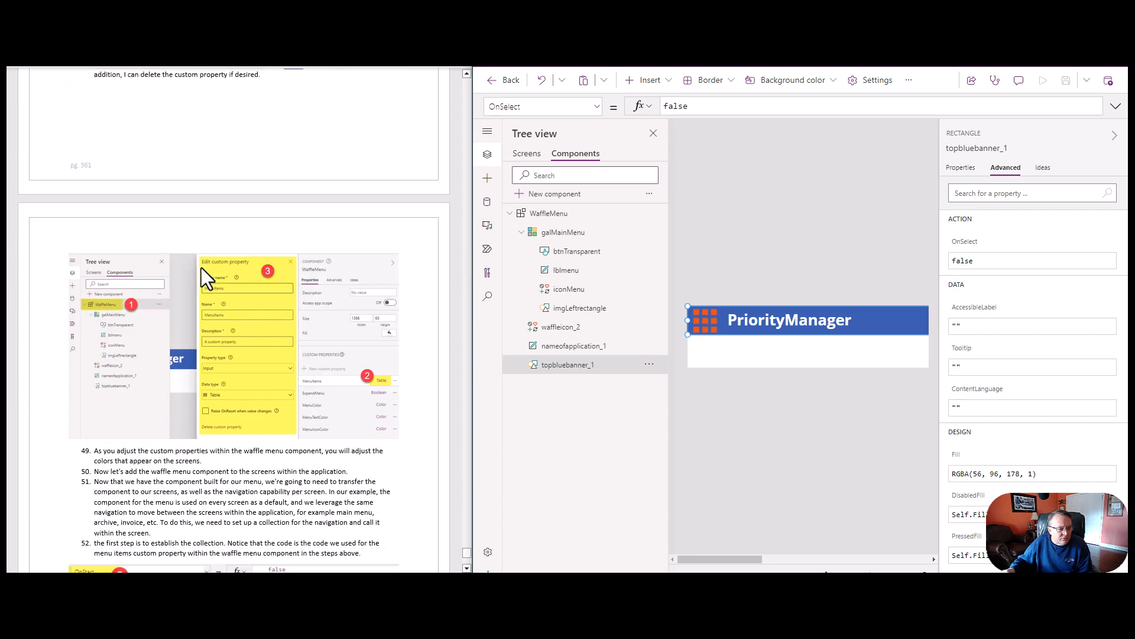
{"action": "scroll", "coordinate": [201, 267], "scroll_direction": "down", "scroll_amount": 7}
{"action": "scroll", "coordinate": [201, 268], "scroll_direction": "down", "scroll_amount": 4}
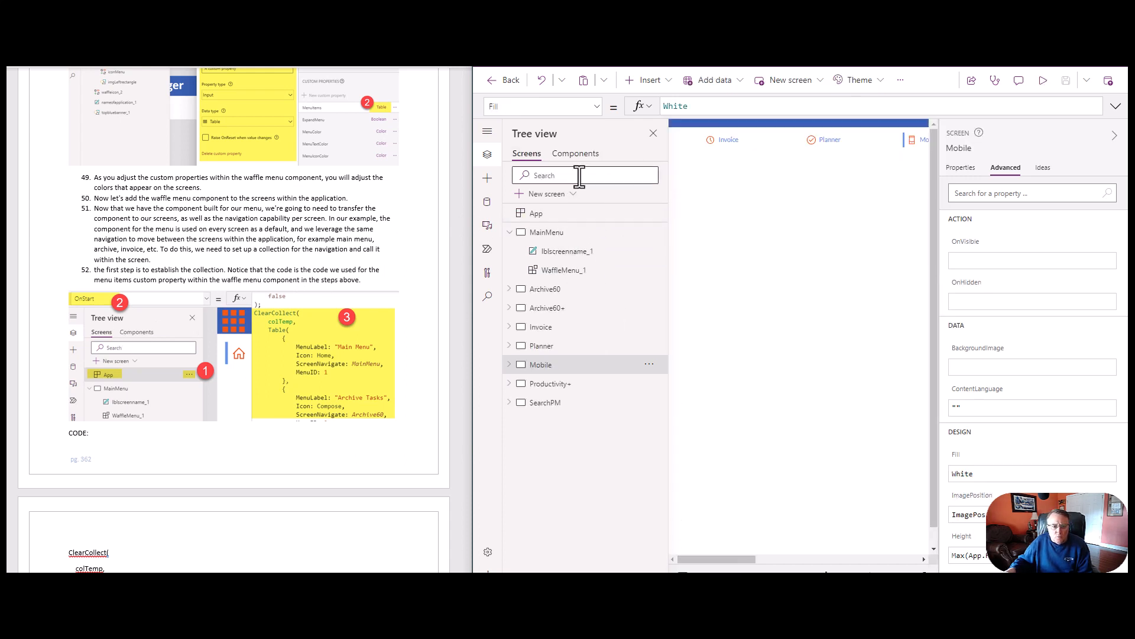
Step: Collapse the WaffleMenu component's tree and expand the Archive60 screen to view the controls it contains
{"action": "left_click", "coordinate": [575, 157]}
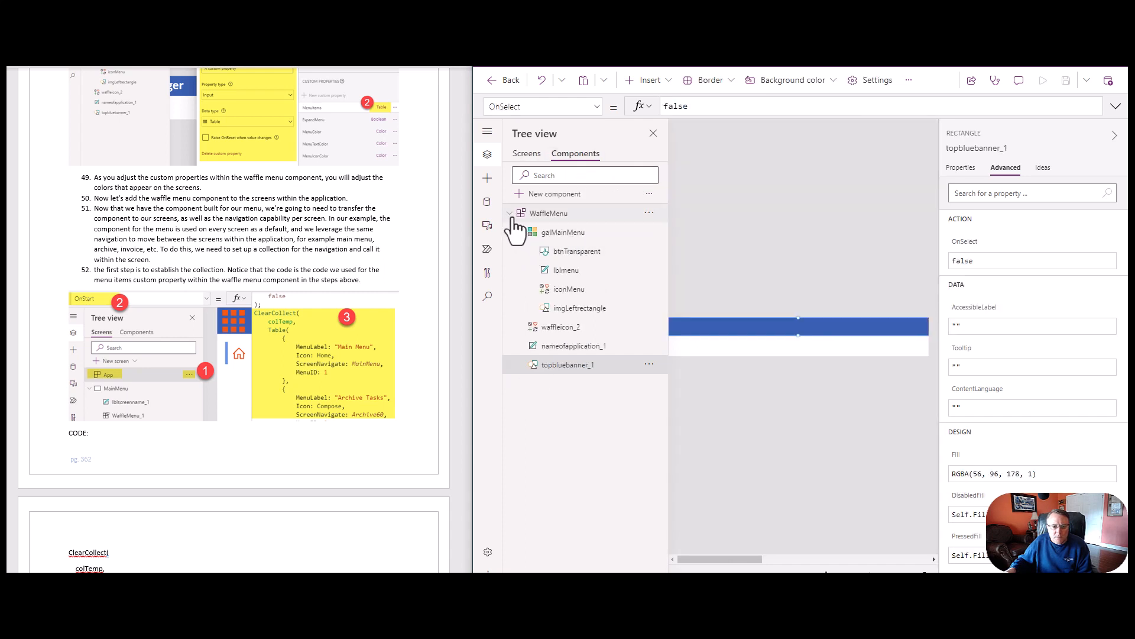
{"action": "left_click", "coordinate": [511, 214]}
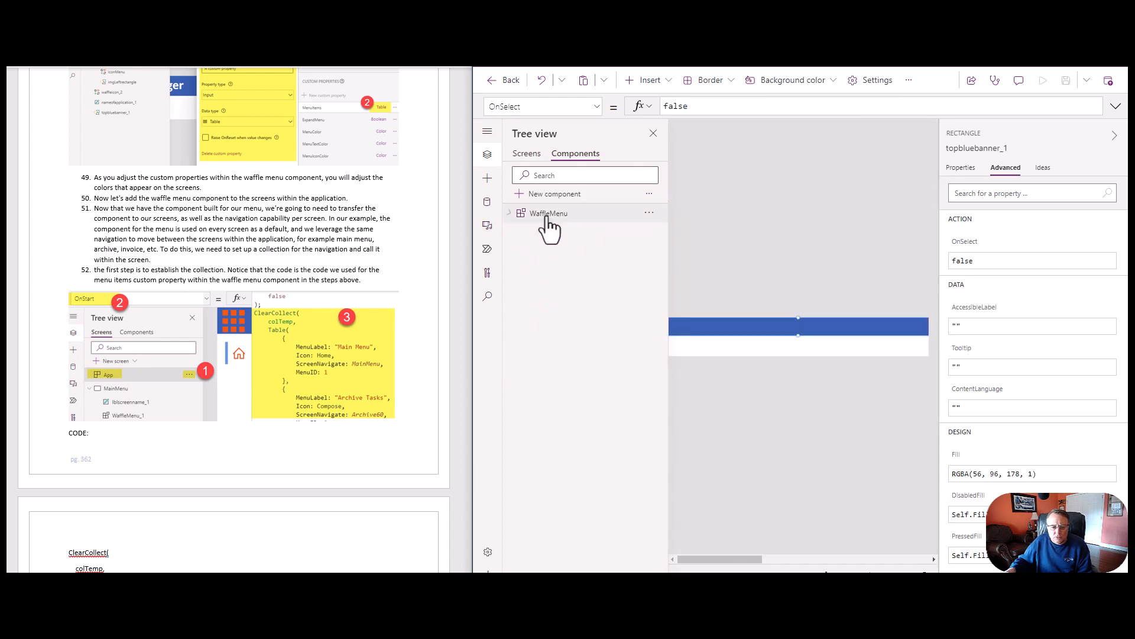
{"action": "left_click", "coordinate": [526, 154]}
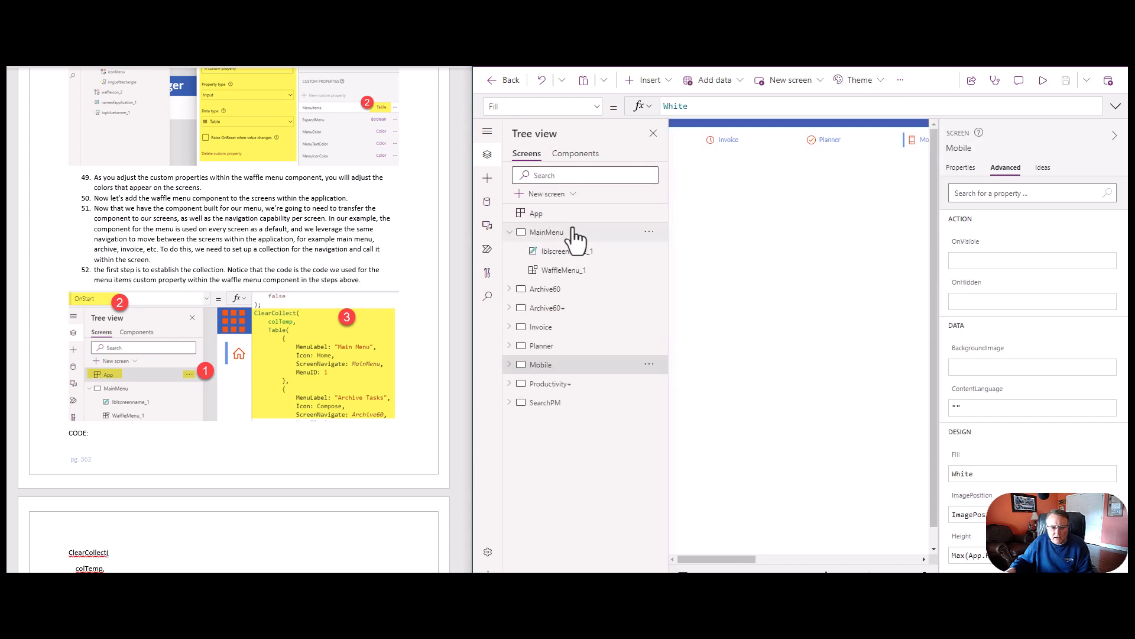
{"action": "left_click", "coordinate": [509, 288]}
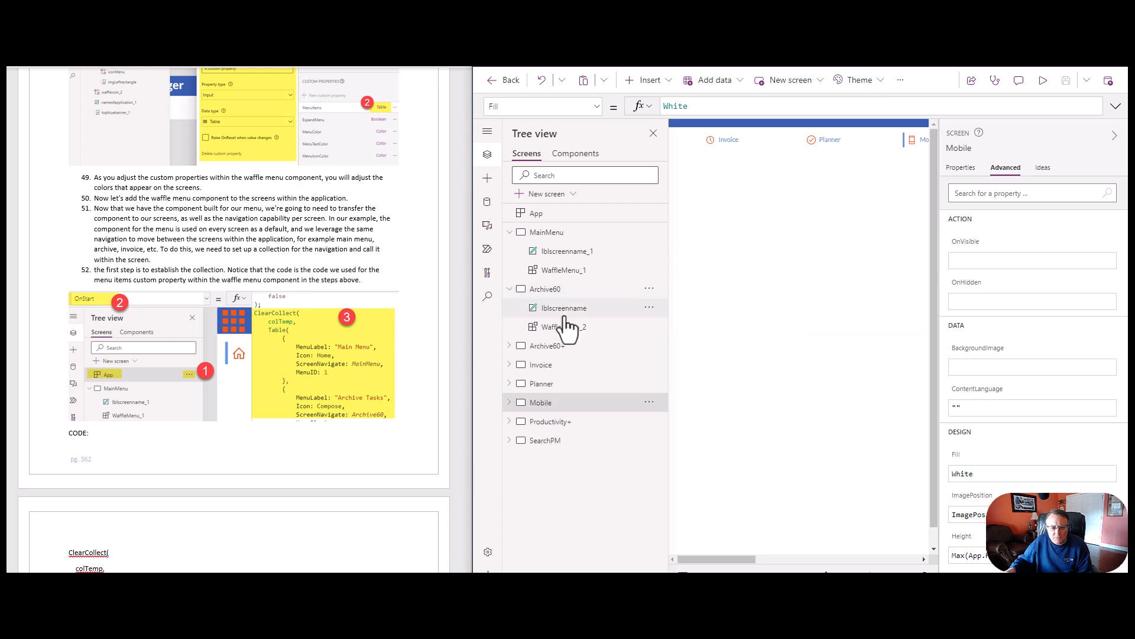
Step: Inspect the screen name labels on MainMenu and Archive60 and the WaffleMenu_2 component instance on Archive60
{"action": "left_click", "coordinate": [567, 254]}
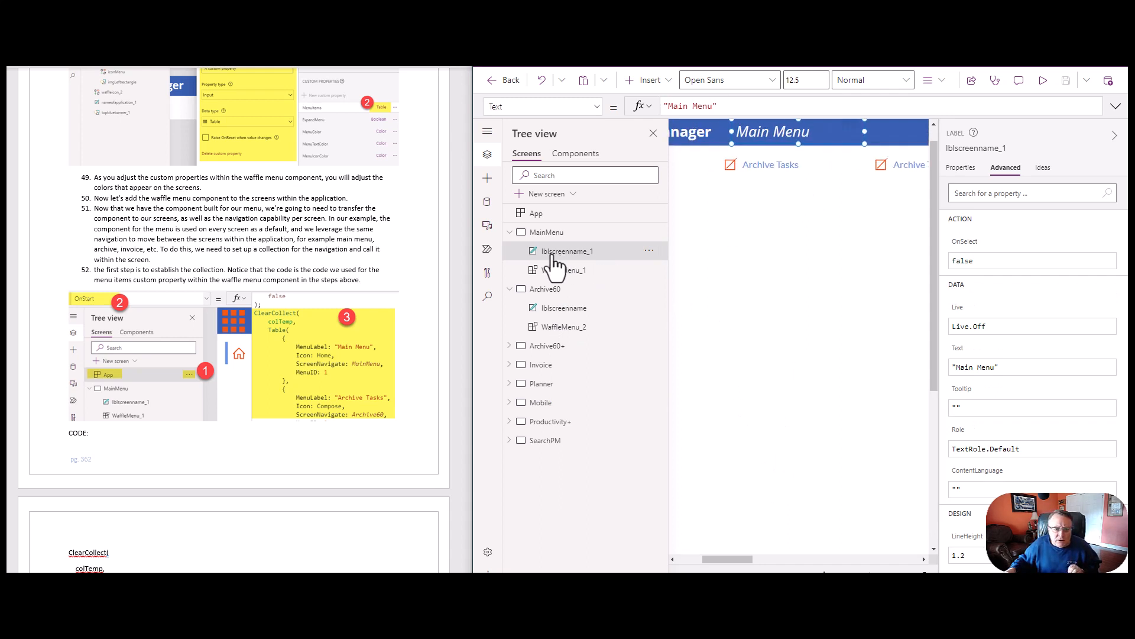
{"action": "left_click", "coordinate": [556, 315]}
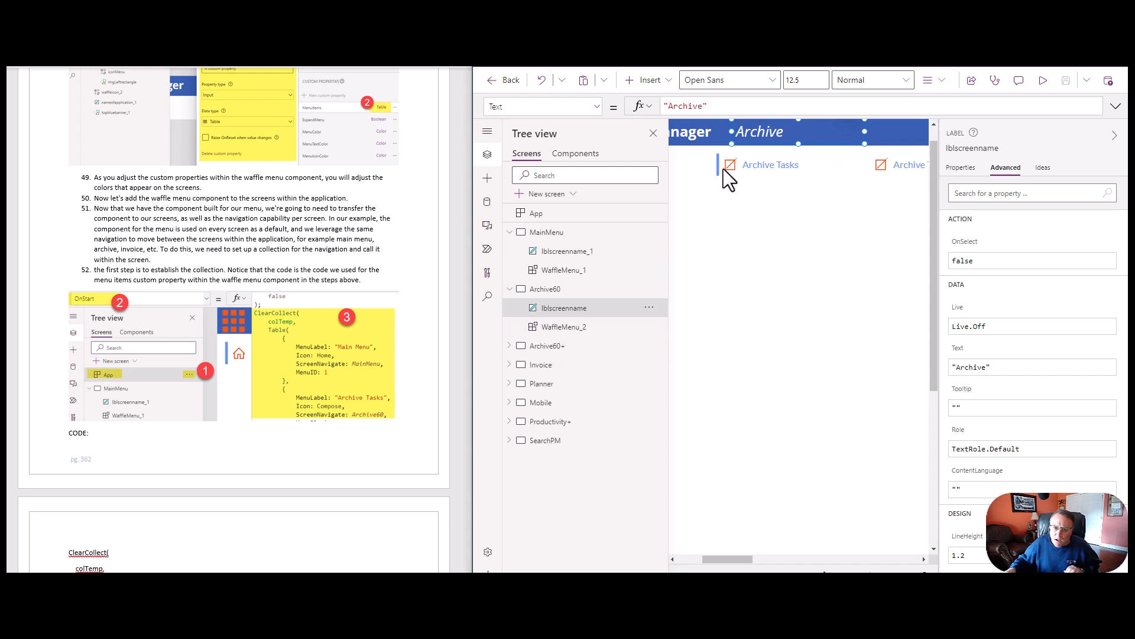
{"action": "left_click_drag", "start_coordinate": [733, 559], "coordinate": [707, 561]}
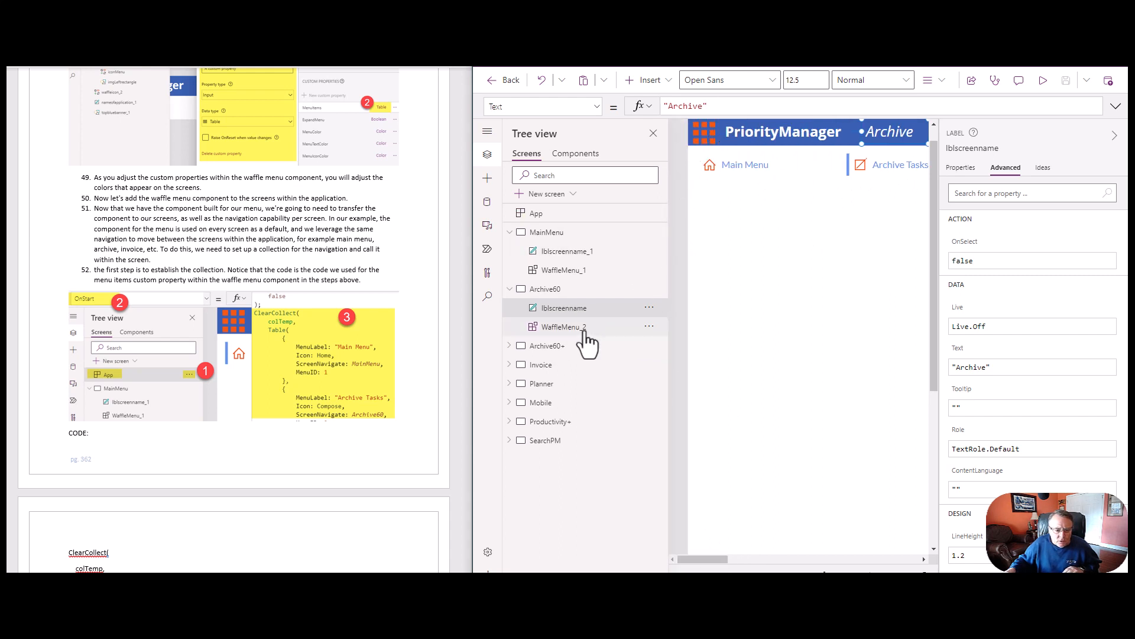
{"action": "left_click", "coordinate": [565, 330]}
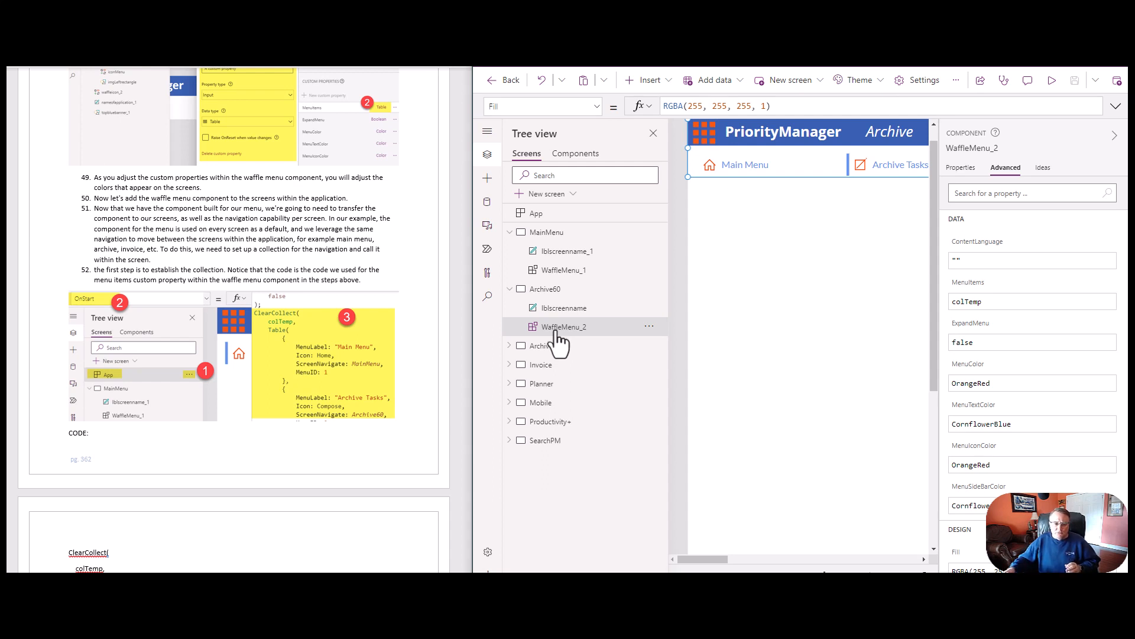
{"action": "left_click", "coordinate": [563, 309]}
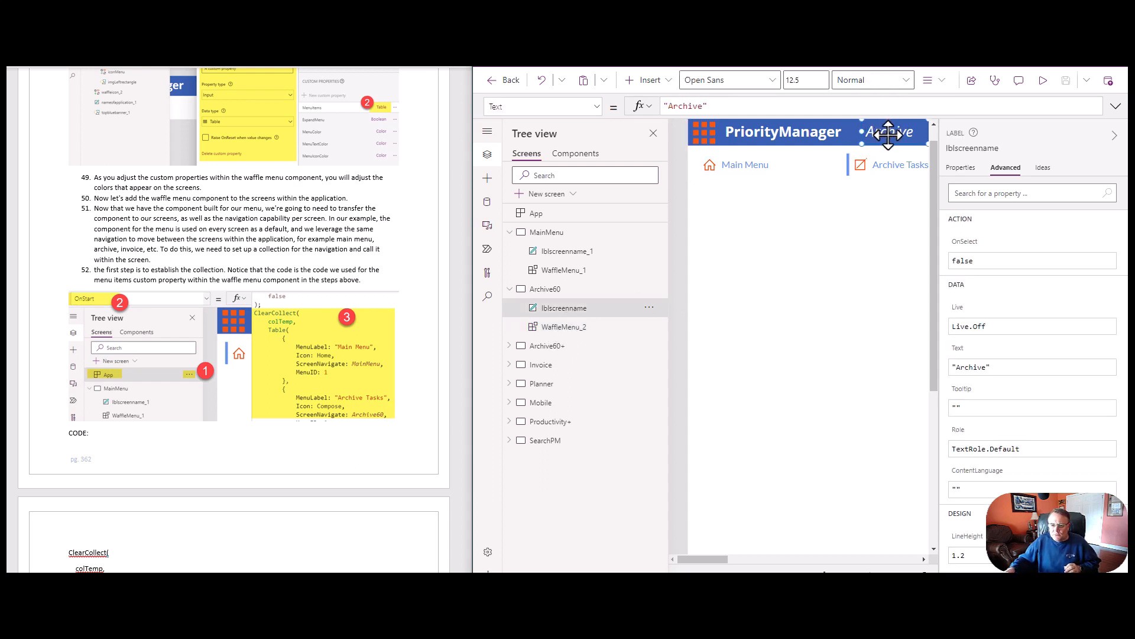
{"action": "left_click", "coordinate": [584, 328]}
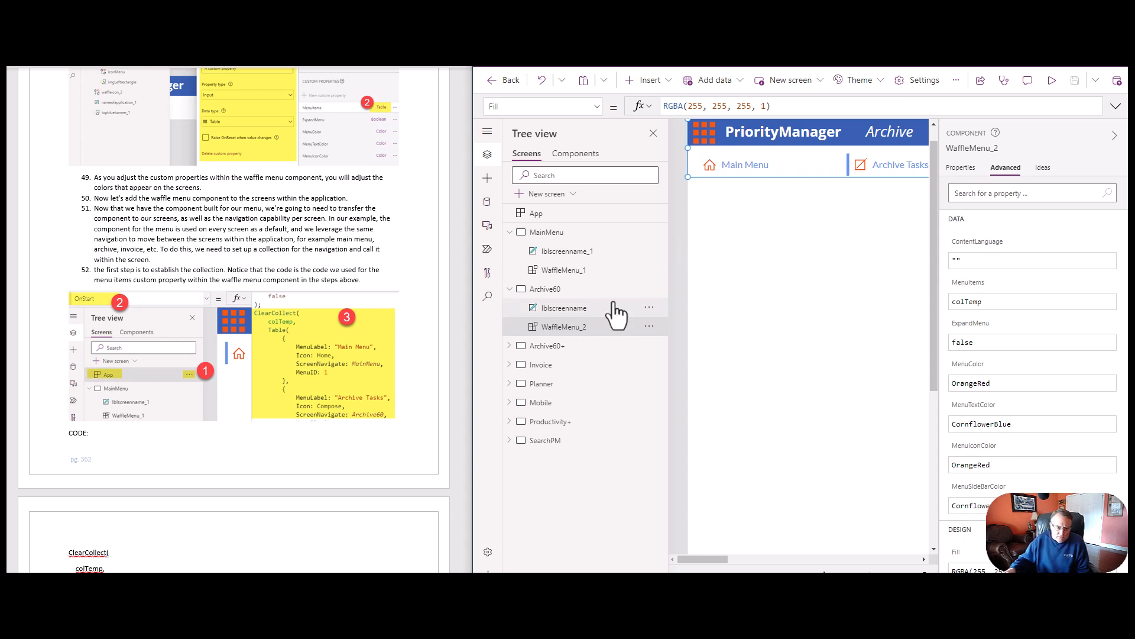
Step: View the MainMenu screen, examine the WaffleMenu component's MenuItems table in an enlarged formula area, and return to the app's screens
{"action": "left_click", "coordinate": [565, 237]}
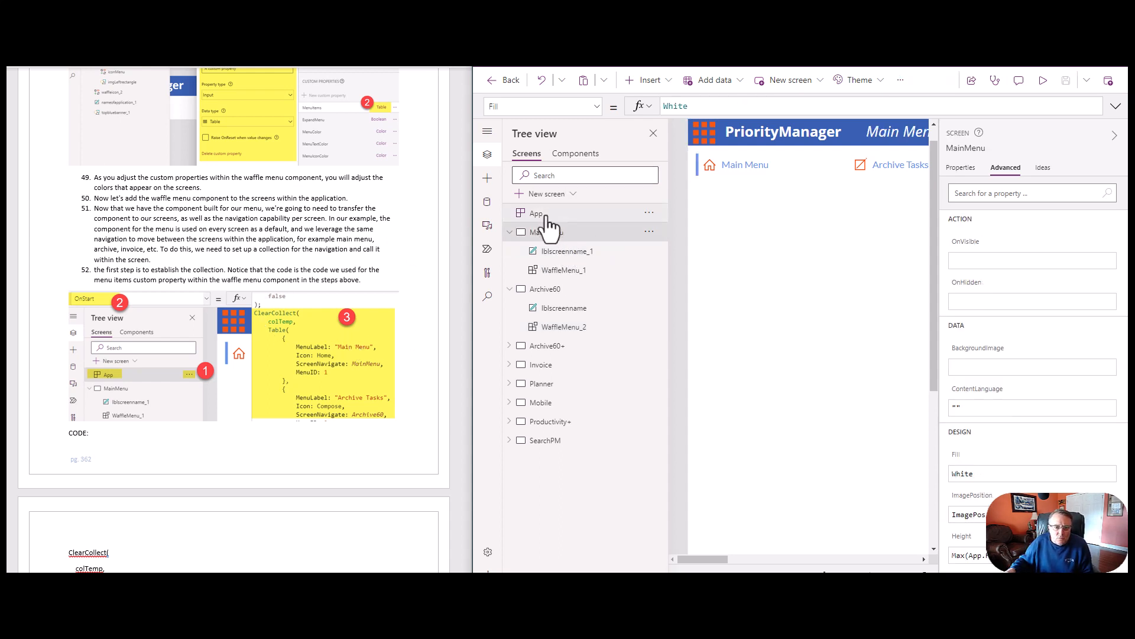
{"action": "left_click", "coordinate": [577, 155]}
{"action": "left_click", "coordinate": [549, 215]}
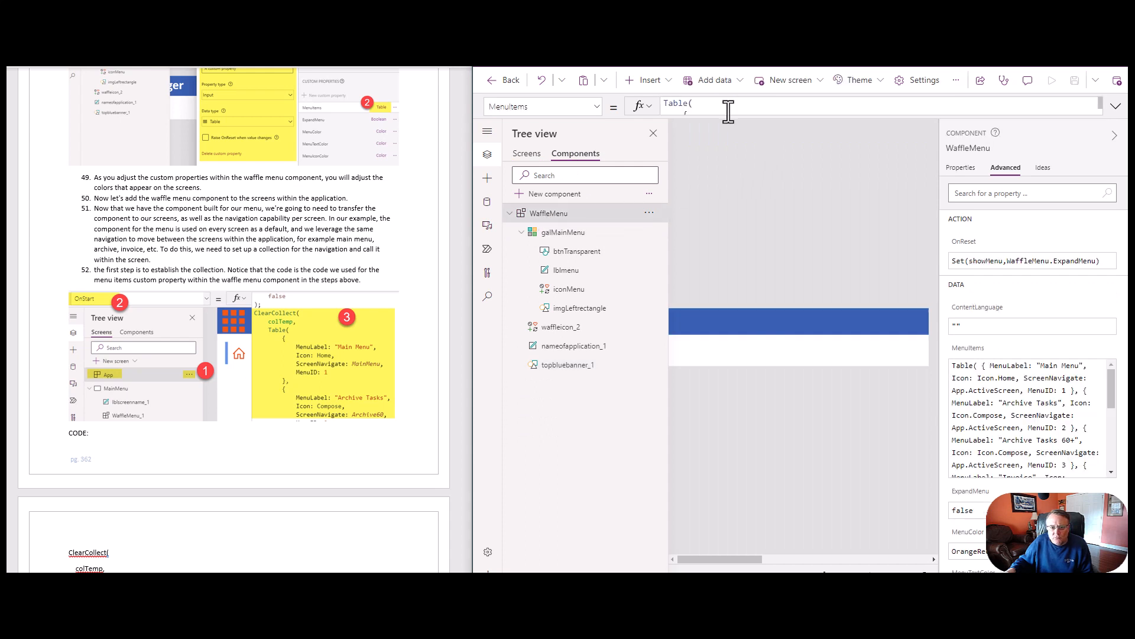
{"action": "left_click_drag", "start_coordinate": [726, 113], "coordinate": [728, 322]}
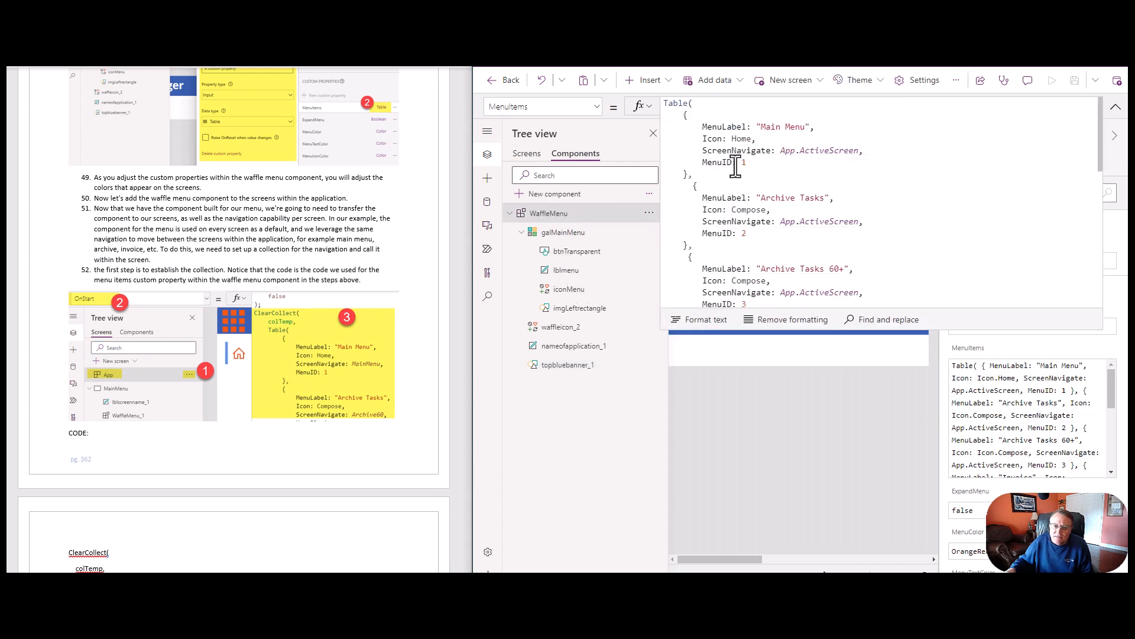
{"action": "left_click", "coordinate": [528, 155]}
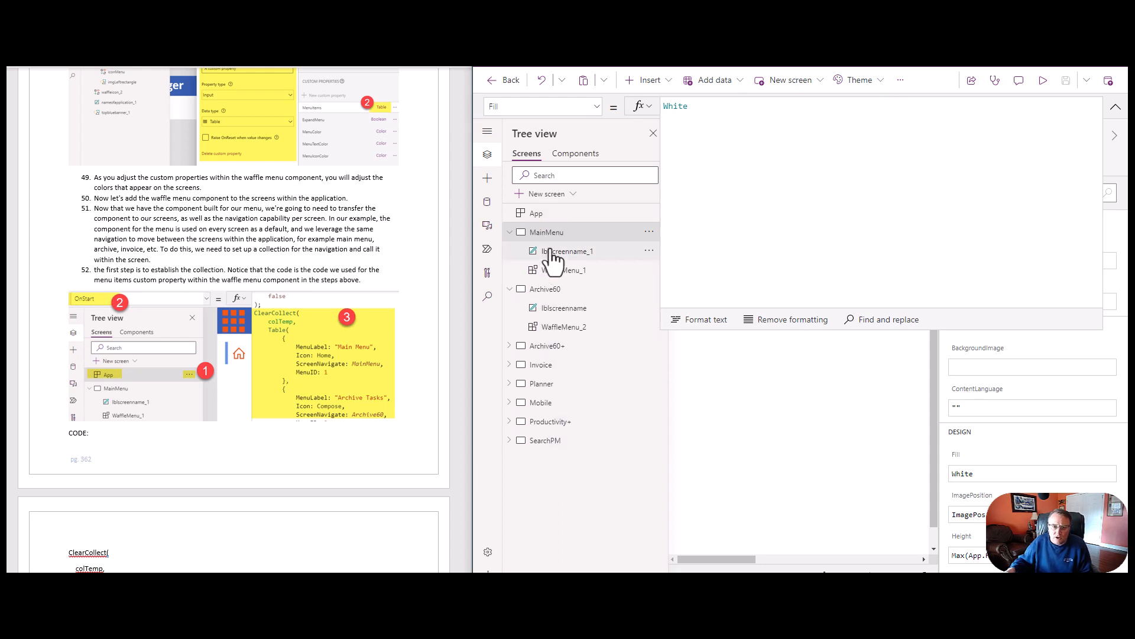
Step: Open the App object's OnStart formula and read the colTemp collection's menu records from Main Menu through Search
{"action": "left_click", "coordinate": [535, 214]}
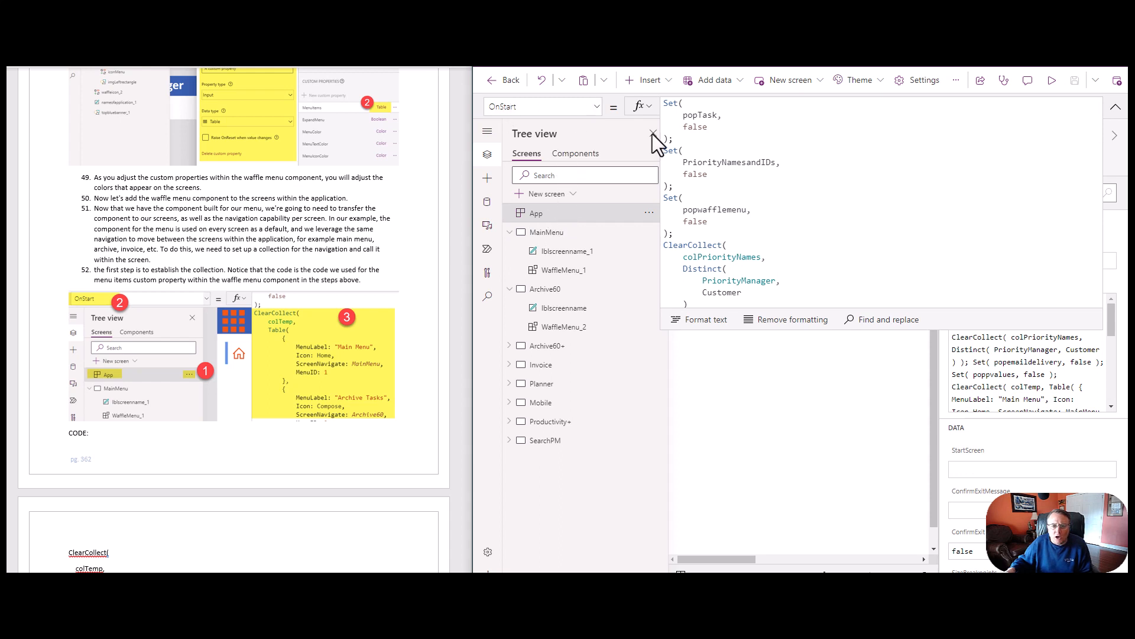
{"action": "scroll", "coordinate": [767, 174], "scroll_direction": "down", "scroll_amount": 3}
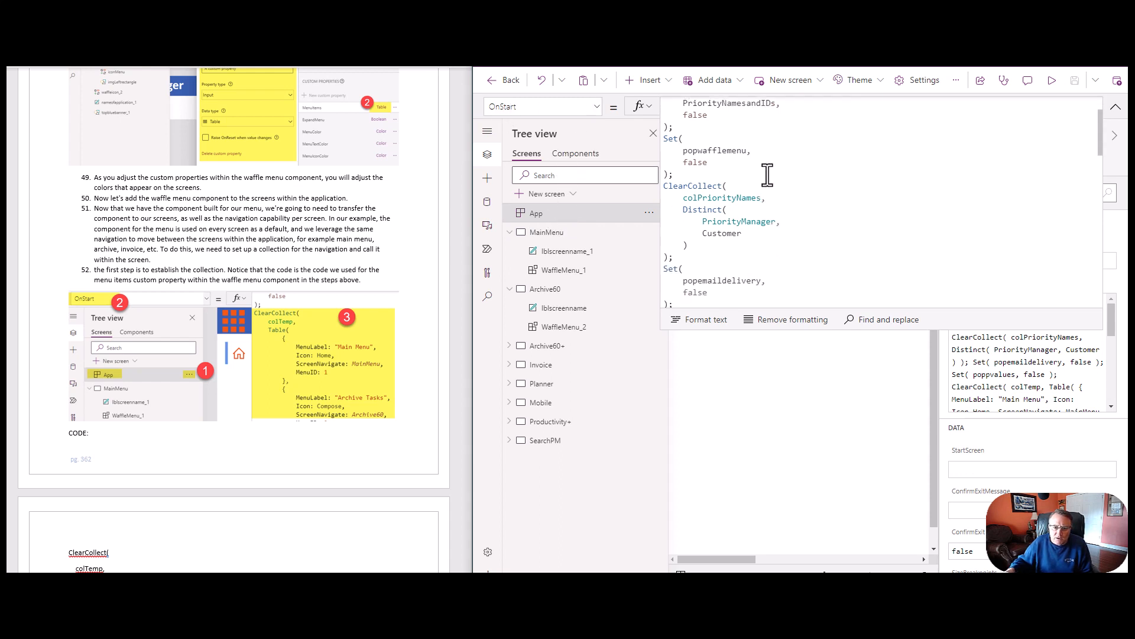
{"action": "scroll", "coordinate": [767, 175], "scroll_direction": "down", "scroll_amount": 8}
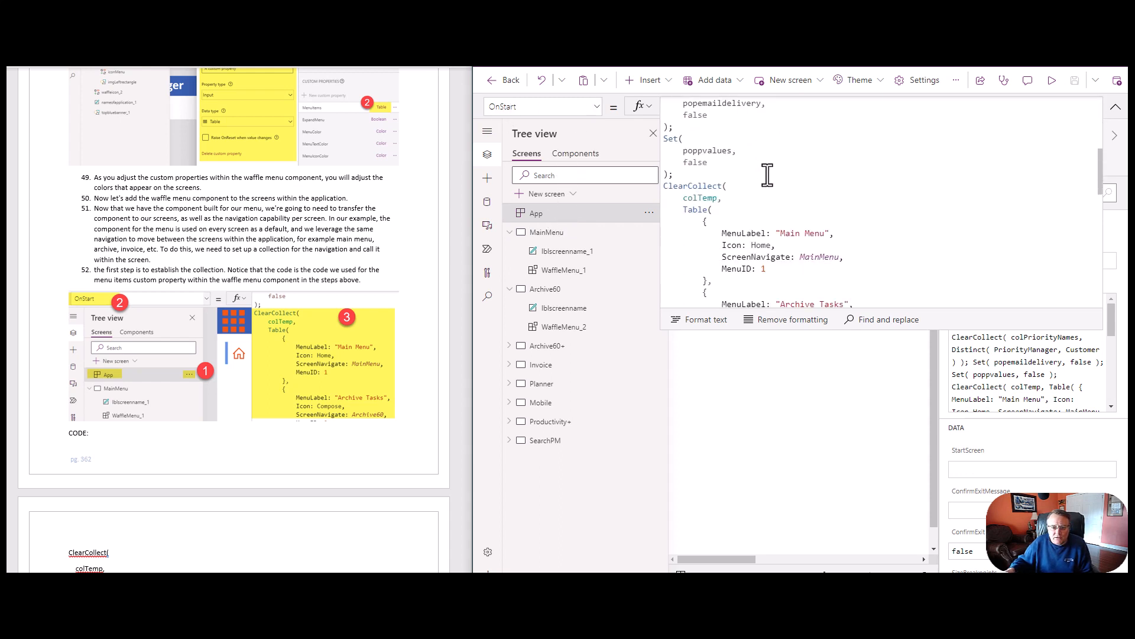
{"action": "scroll", "coordinate": [767, 178], "scroll_direction": "up", "scroll_amount": 1}
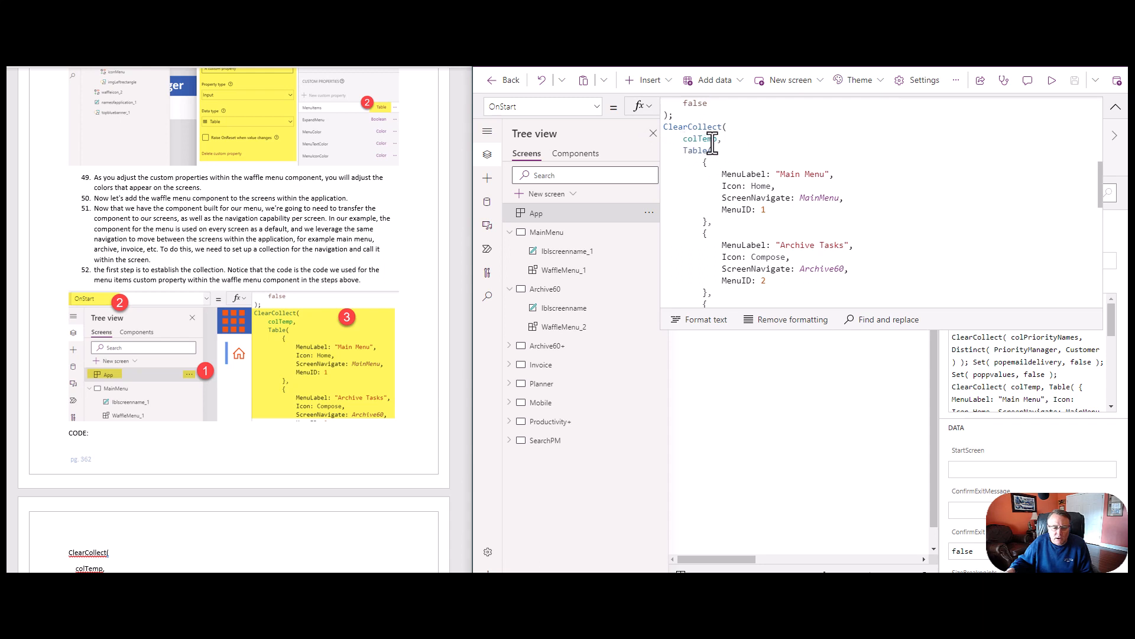
{"action": "scroll", "coordinate": [754, 172], "scroll_direction": "down", "scroll_amount": 6}
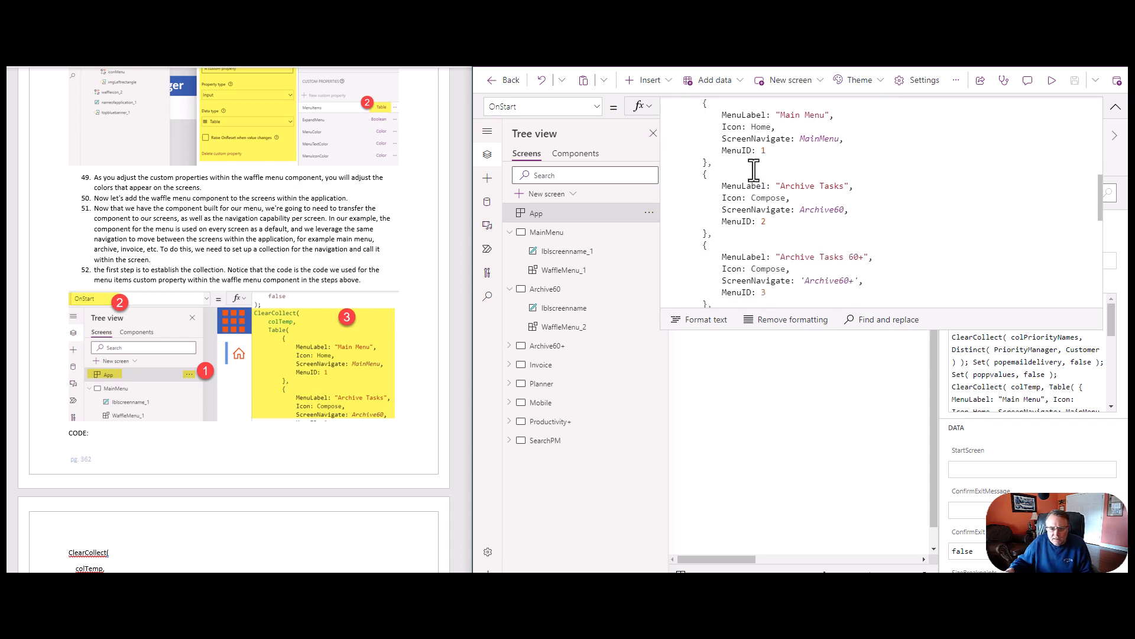
{"action": "scroll", "coordinate": [750, 183], "scroll_direction": "down", "scroll_amount": 2}
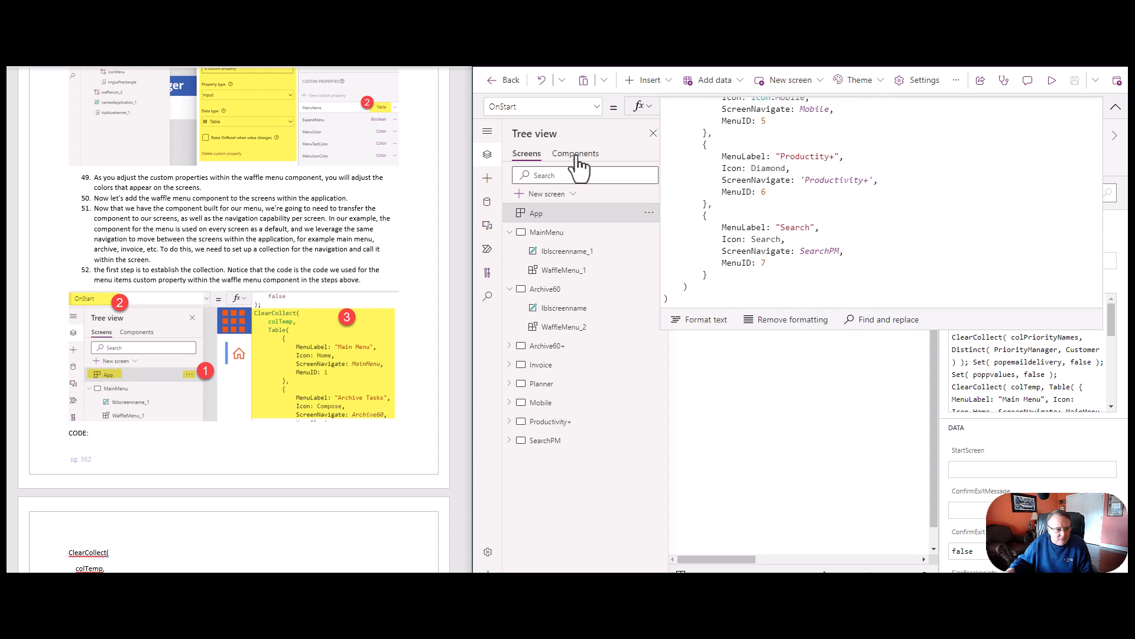
{"action": "scroll", "coordinate": [785, 195], "scroll_direction": "down", "scroll_amount": 1}
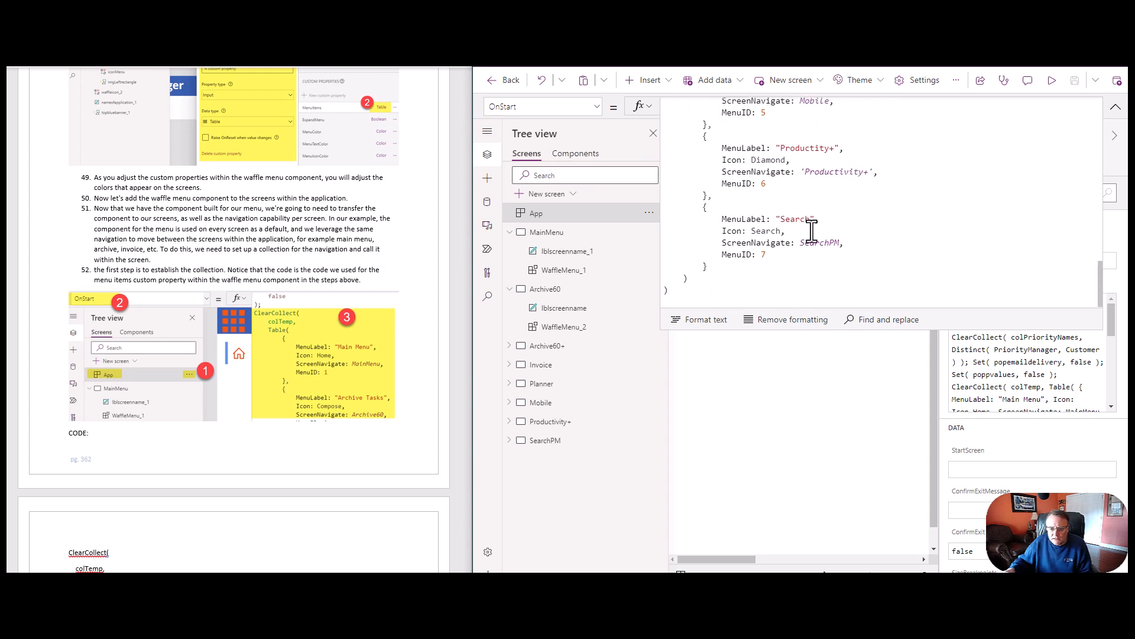
Step: Check the ScreenNavigate targets of the colTemp menu records in OnStart, from Archive60 through Productivity+
{"action": "scroll", "coordinate": [811, 231], "scroll_direction": "up", "scroll_amount": 4}
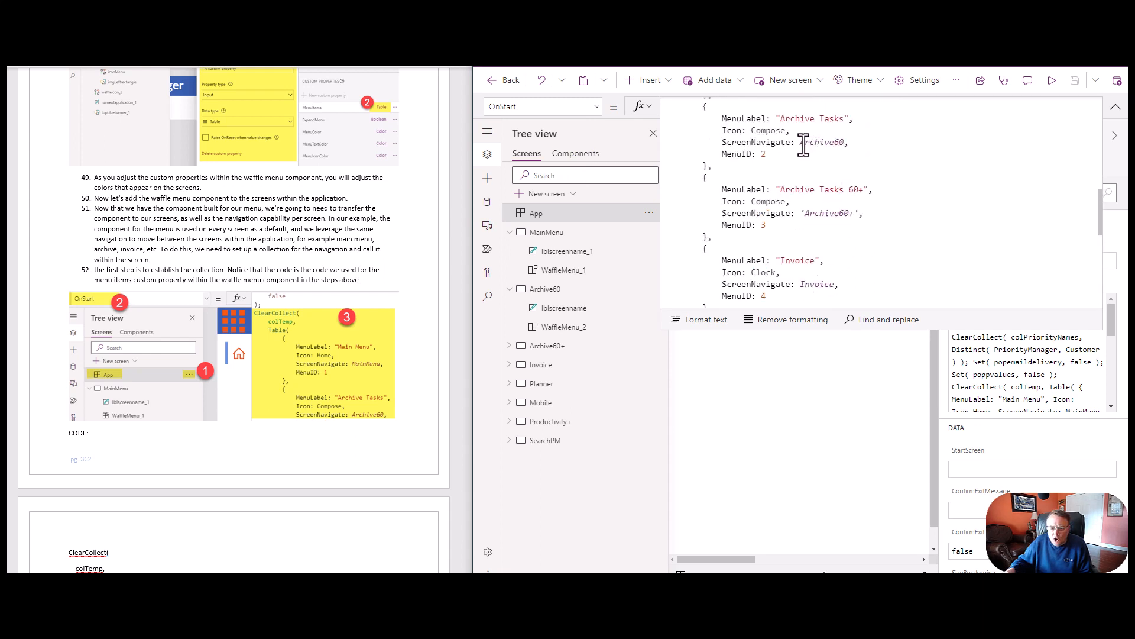
{"action": "left_click", "coordinate": [802, 145]}
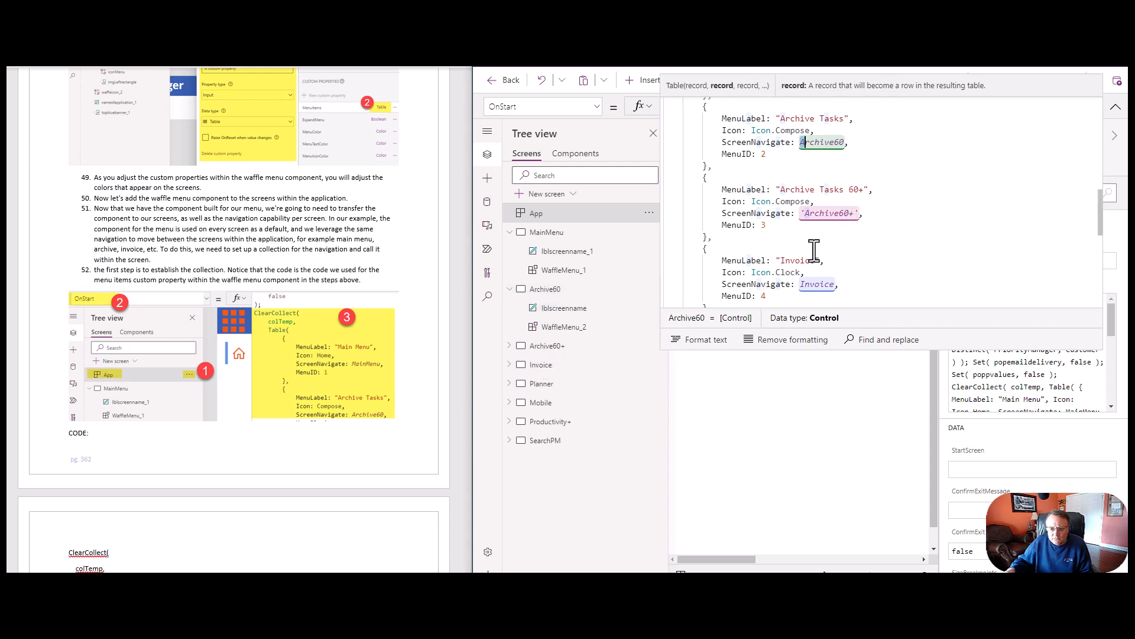
{"action": "scroll", "coordinate": [855, 235], "scroll_direction": "down", "scroll_amount": 3}
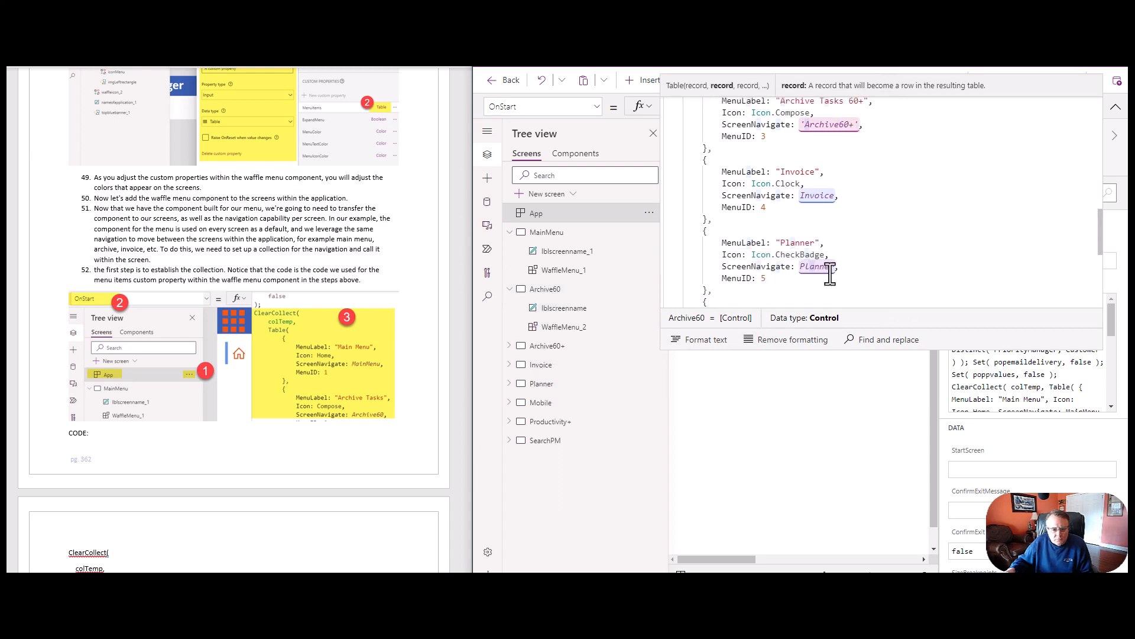
{"action": "scroll", "coordinate": [873, 236], "scroll_direction": "down", "scroll_amount": 4}
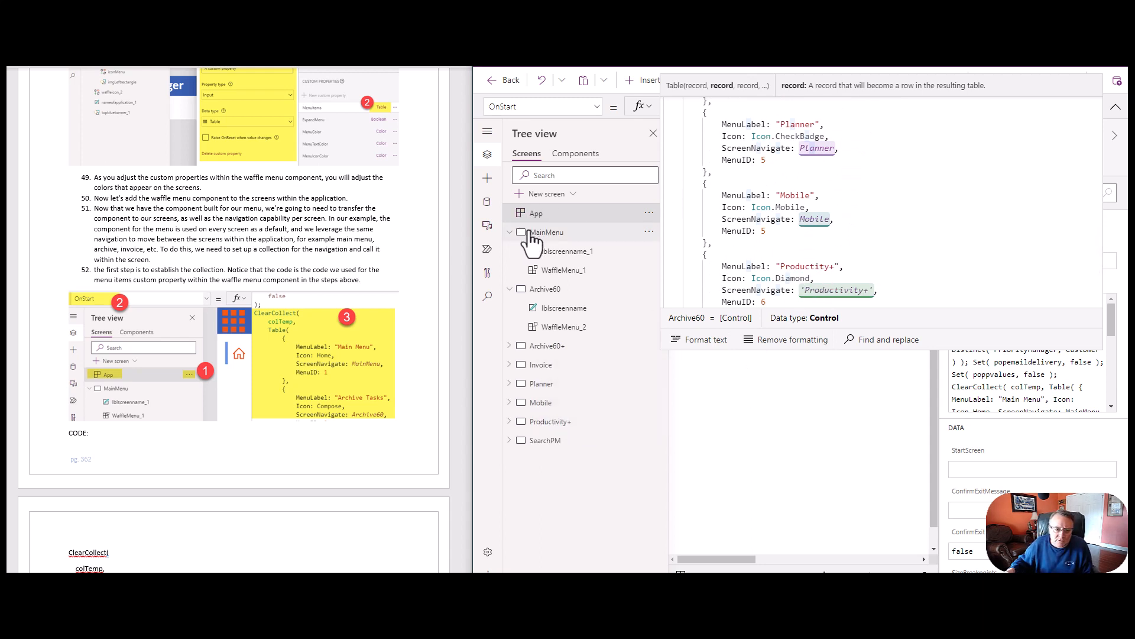
Step: View the App object's Run OnStart command without running it, and collapse the formula area
{"action": "left_click", "coordinate": [650, 213]}
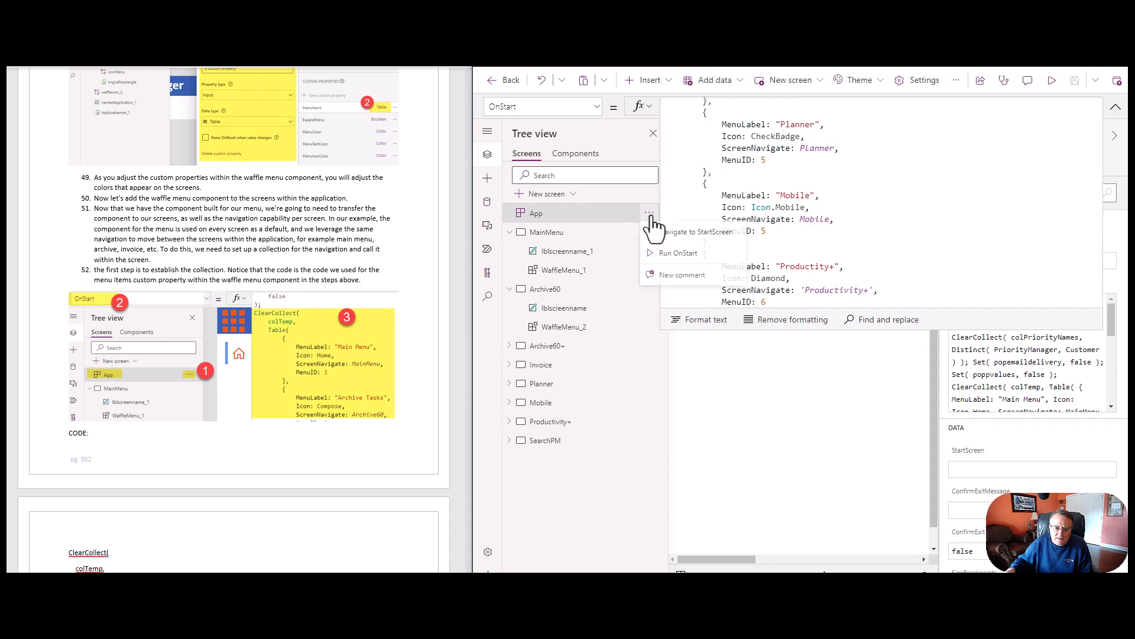
{"action": "left_click", "coordinate": [617, 223]}
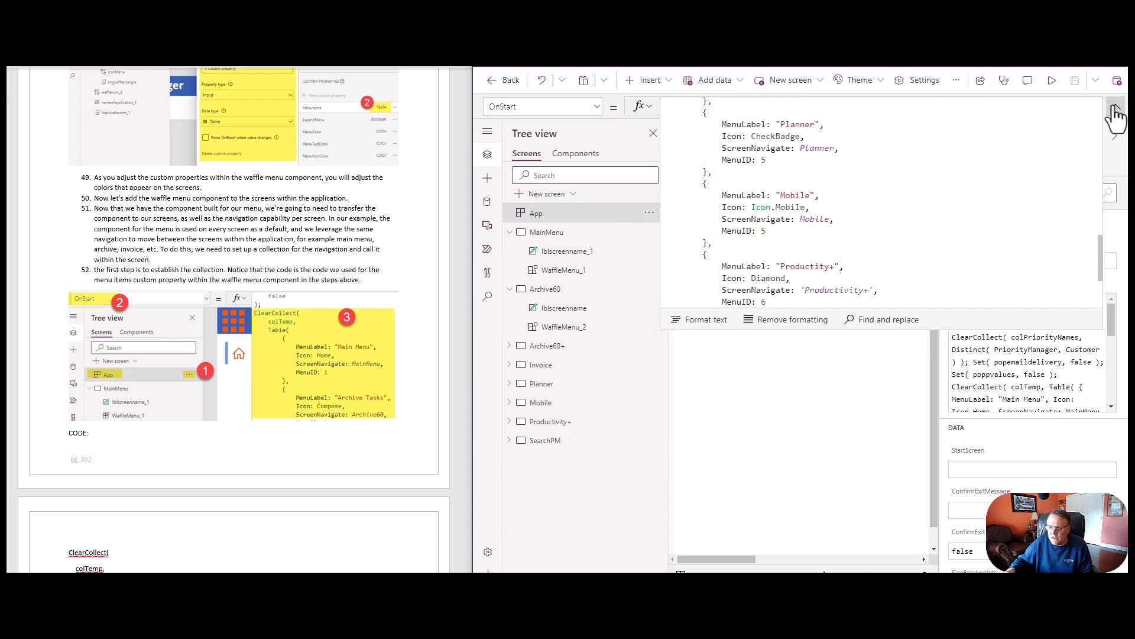
{"action": "left_click", "coordinate": [1115, 107]}
Step: Read the guide's collection code and steps 53 and 54 on running OnStart and adding the component, and return to step 52
{"action": "scroll", "coordinate": [246, 240], "scroll_direction": "down", "scroll_amount": 10}
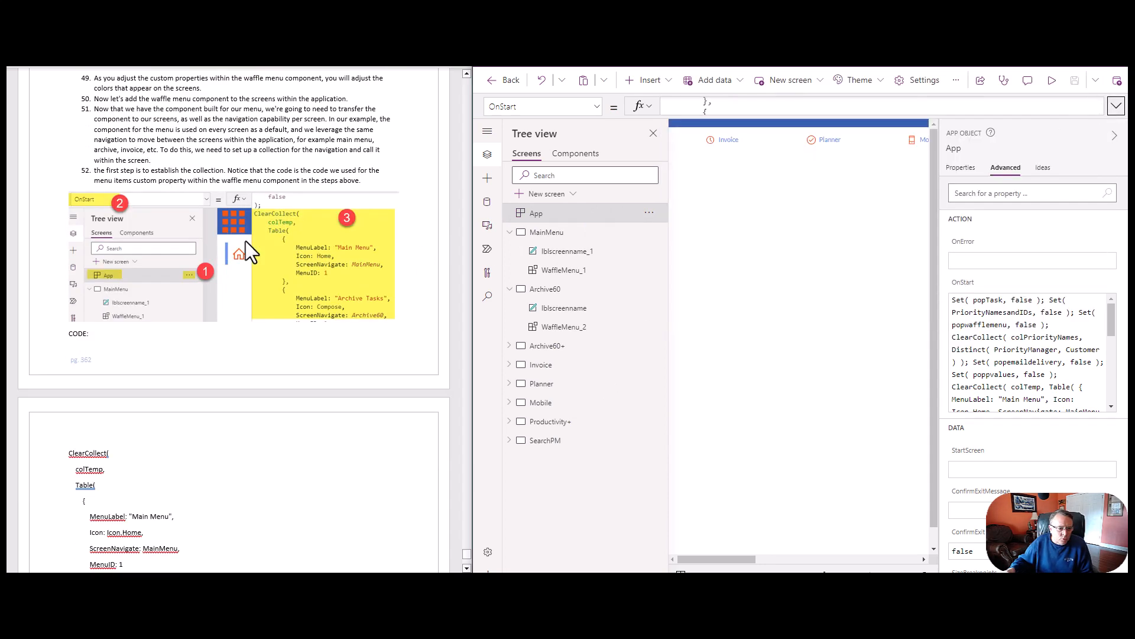
{"action": "scroll", "coordinate": [244, 254], "scroll_direction": "down", "scroll_amount": 10}
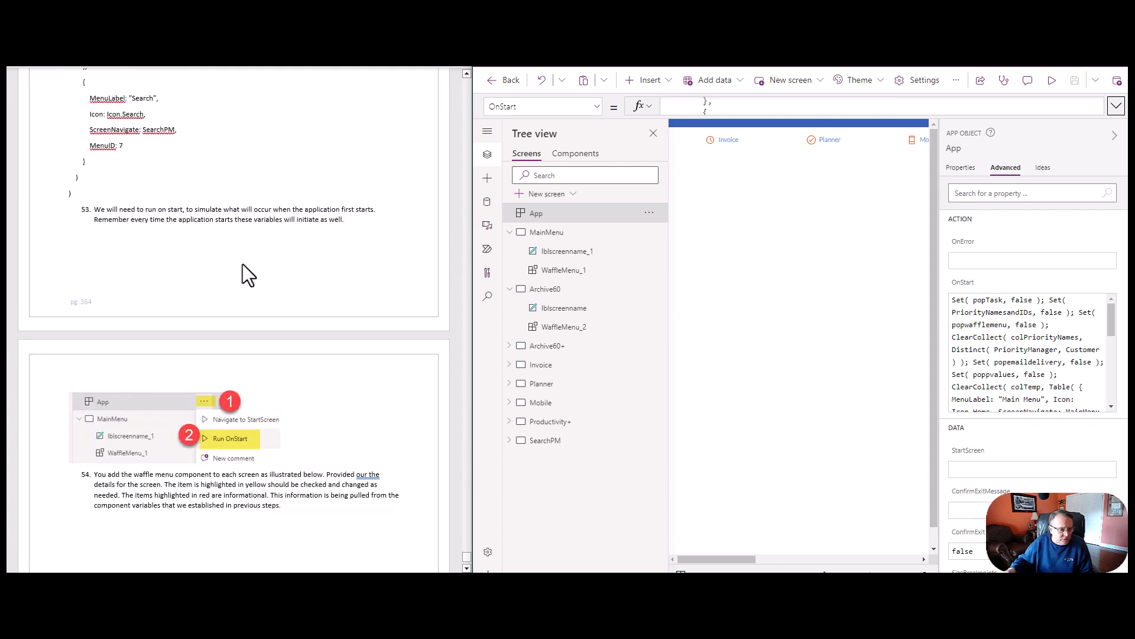
{"action": "scroll", "coordinate": [242, 264], "scroll_direction": "down", "scroll_amount": 3}
{"action": "scroll", "coordinate": [243, 264], "scroll_direction": "up", "scroll_amount": 3}
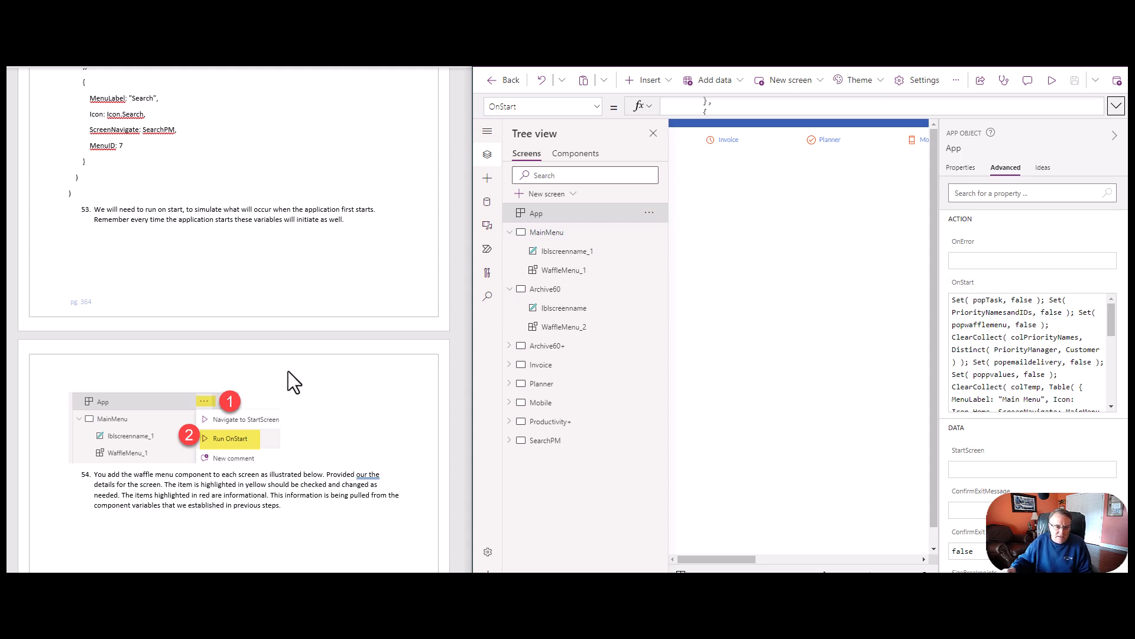
{"action": "scroll", "coordinate": [289, 373], "scroll_direction": "up", "scroll_amount": 15}
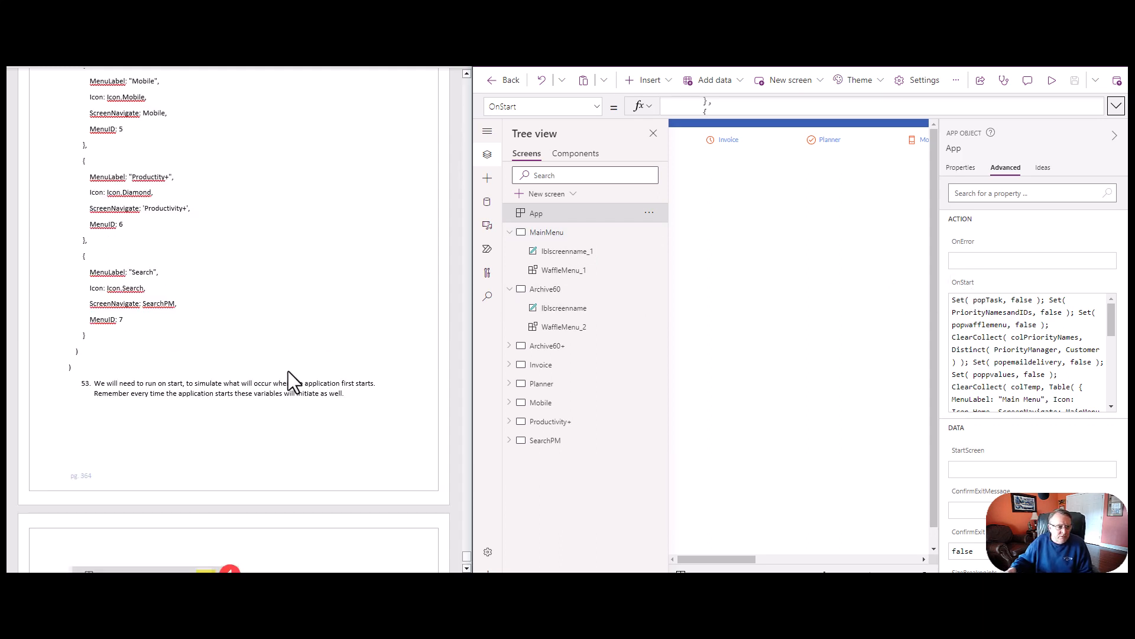
{"action": "scroll", "coordinate": [289, 373], "scroll_direction": "up", "scroll_amount": 10}
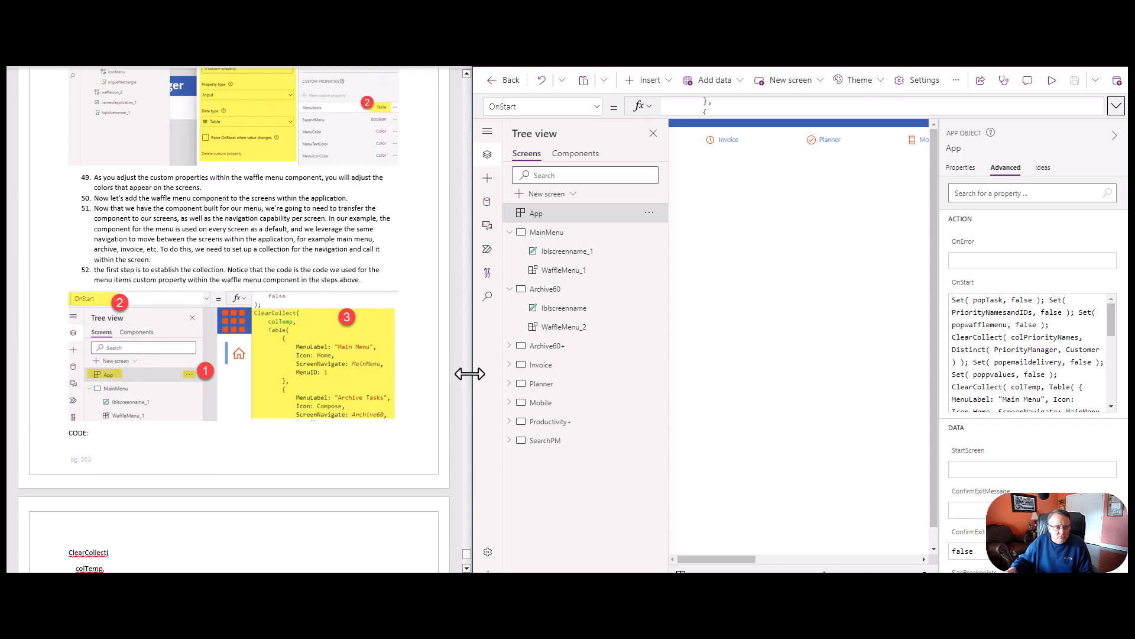
Step: Widen the guide's window and go back to steps 20 and 21 on creating and sizing the menu component
{"action": "left_click_drag", "start_coordinate": [474, 352], "coordinate": [1093, 352]}
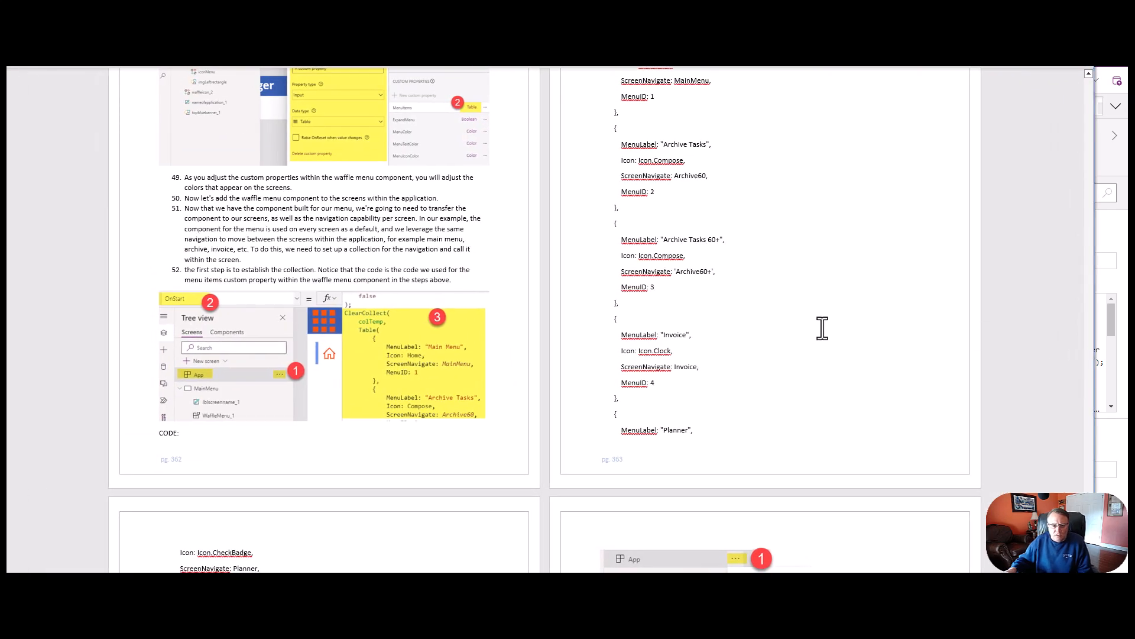
{"action": "scroll", "coordinate": [636, 362], "scroll_direction": "up", "scroll_amount": 3}
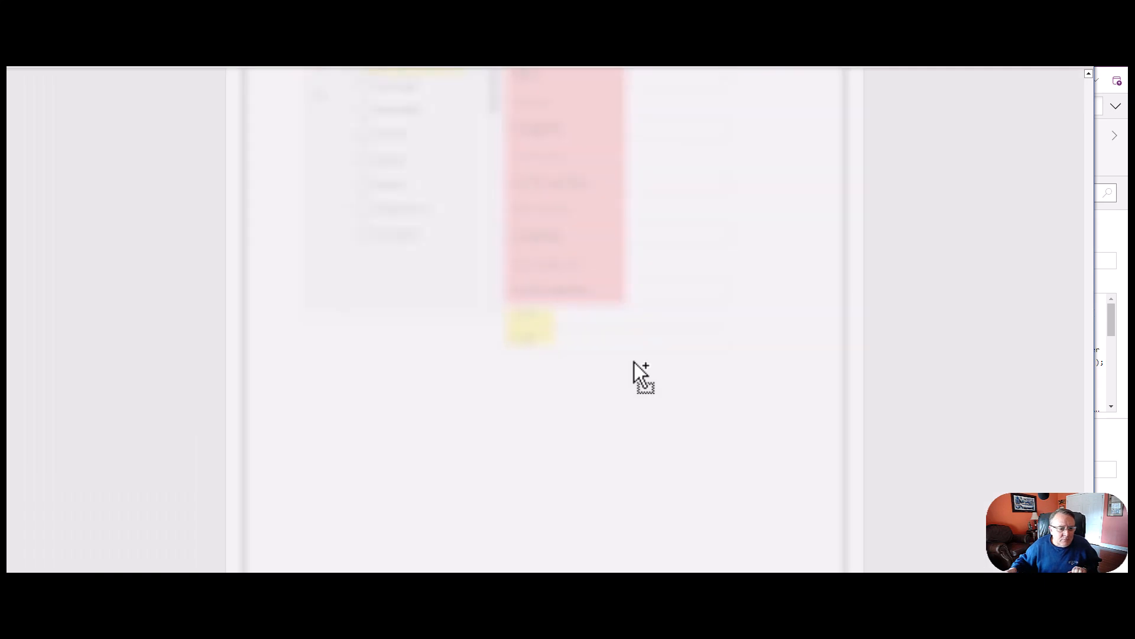
{"action": "scroll", "coordinate": [639, 373], "scroll_direction": "up", "scroll_amount": 15}
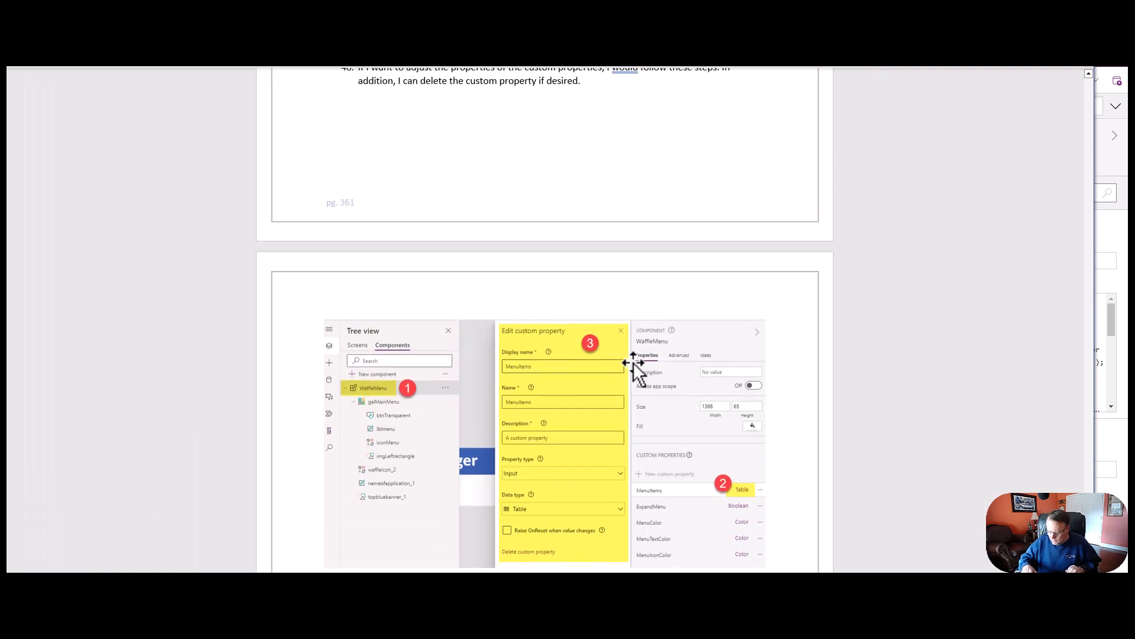
{"action": "scroll", "coordinate": [636, 370], "scroll_direction": "up", "scroll_amount": 20}
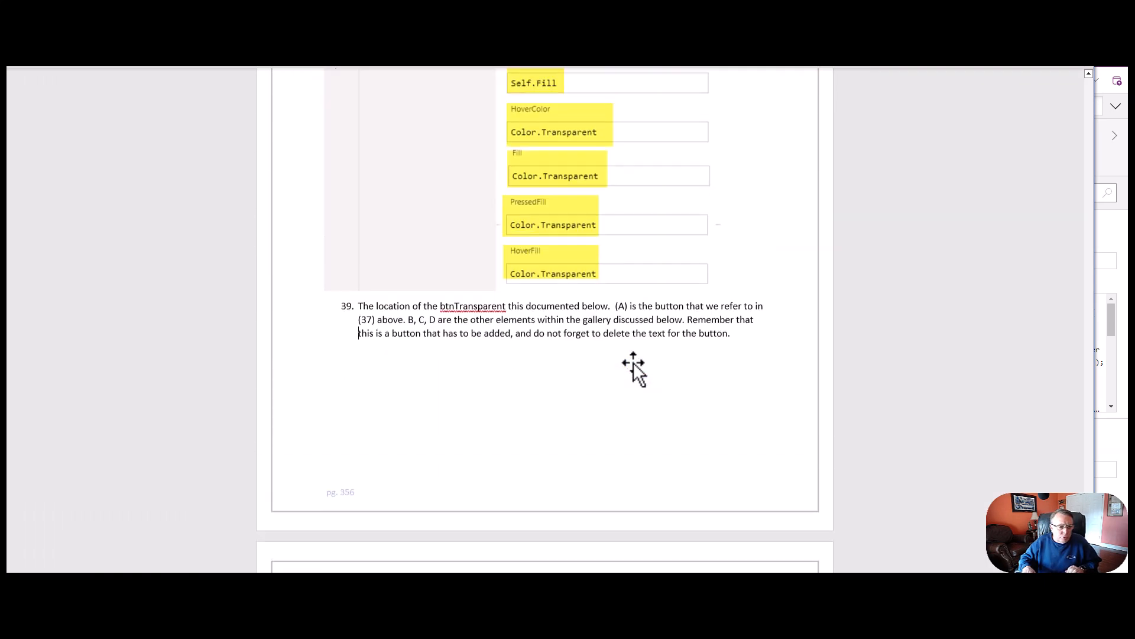
{"action": "scroll", "coordinate": [635, 370], "scroll_direction": "up", "scroll_amount": 20}
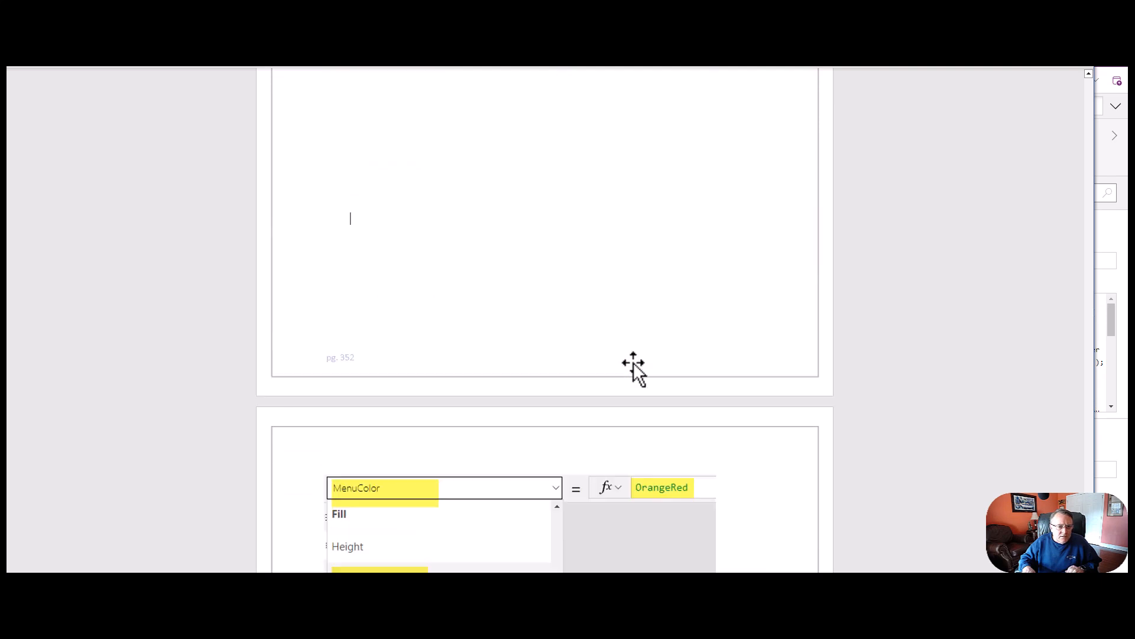
{"action": "scroll", "coordinate": [636, 369], "scroll_direction": "up", "scroll_amount": 20}
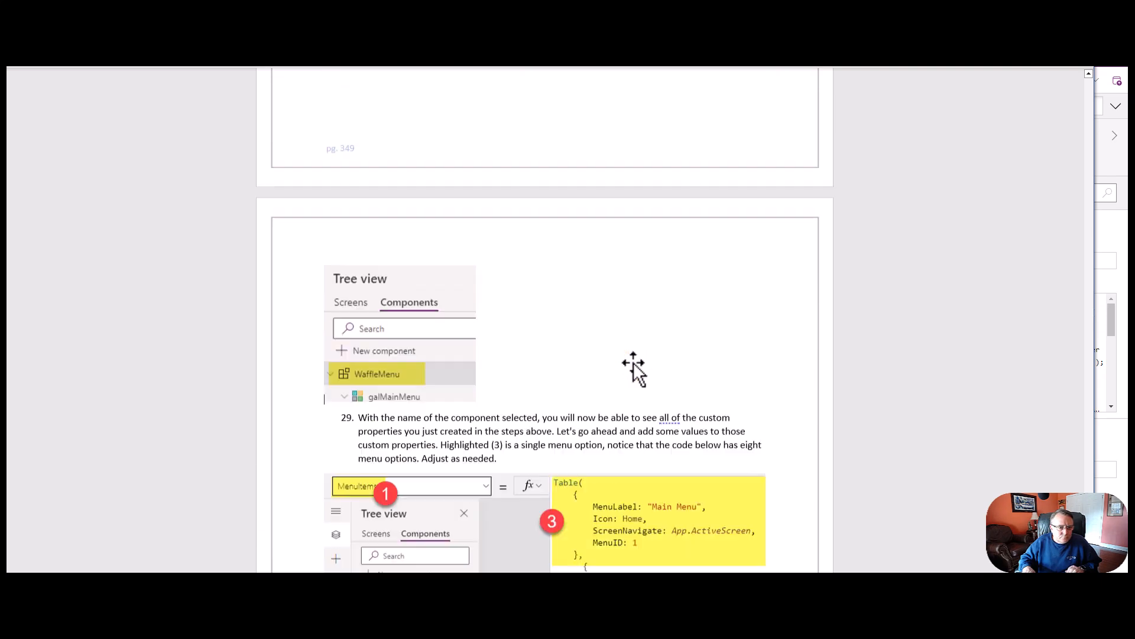
{"action": "scroll", "coordinate": [636, 370], "scroll_direction": "up", "scroll_amount": 20}
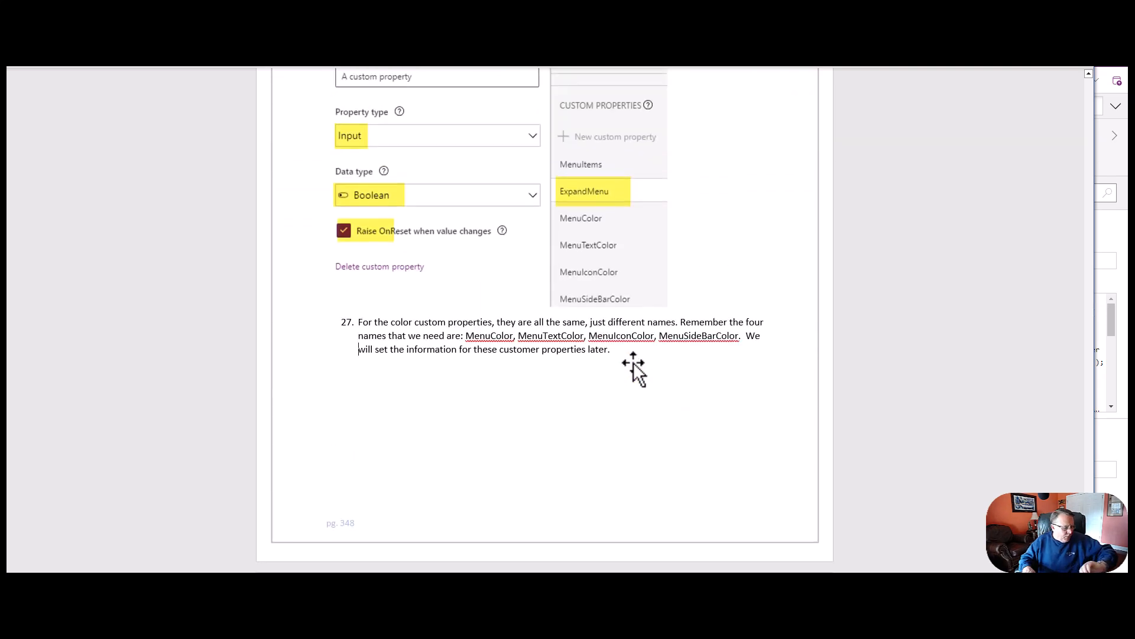
{"action": "scroll", "coordinate": [635, 370], "scroll_direction": "up", "scroll_amount": 20}
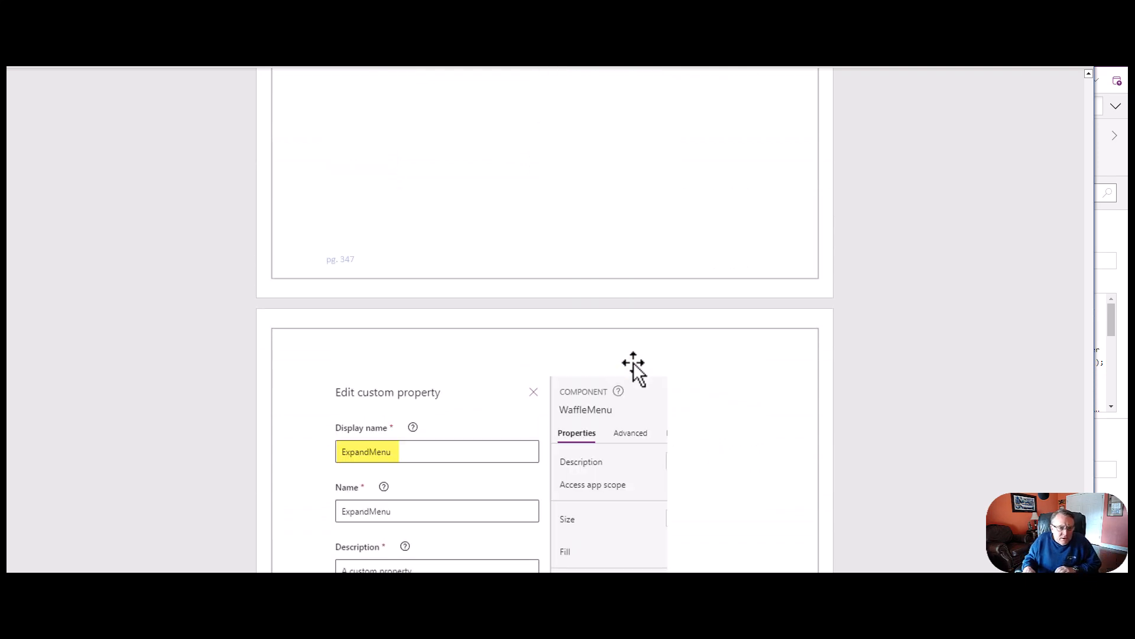
{"action": "scroll", "coordinate": [636, 369], "scroll_direction": "up", "scroll_amount": 10}
{"action": "scroll", "coordinate": [636, 370], "scroll_direction": "up", "scroll_amount": 20}
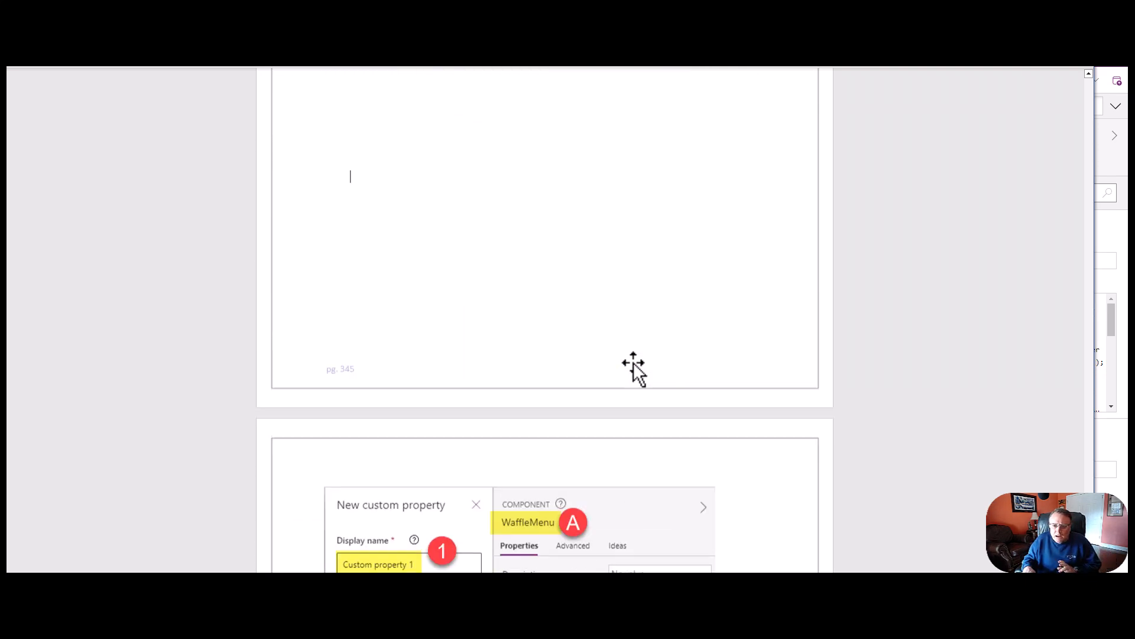
{"action": "scroll", "coordinate": [636, 370], "scroll_direction": "up", "scroll_amount": 10}
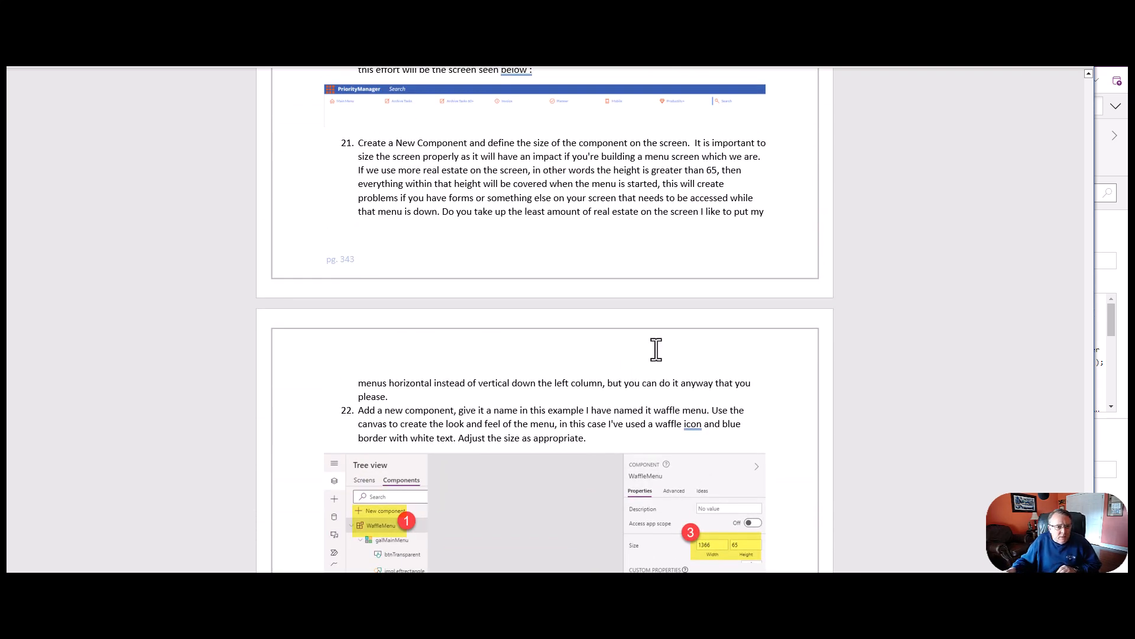
{"action": "scroll", "coordinate": [657, 349], "scroll_direction": "up", "scroll_amount": 4}
{"action": "scroll", "coordinate": [656, 349], "scroll_direction": "down", "scroll_amount": 2}
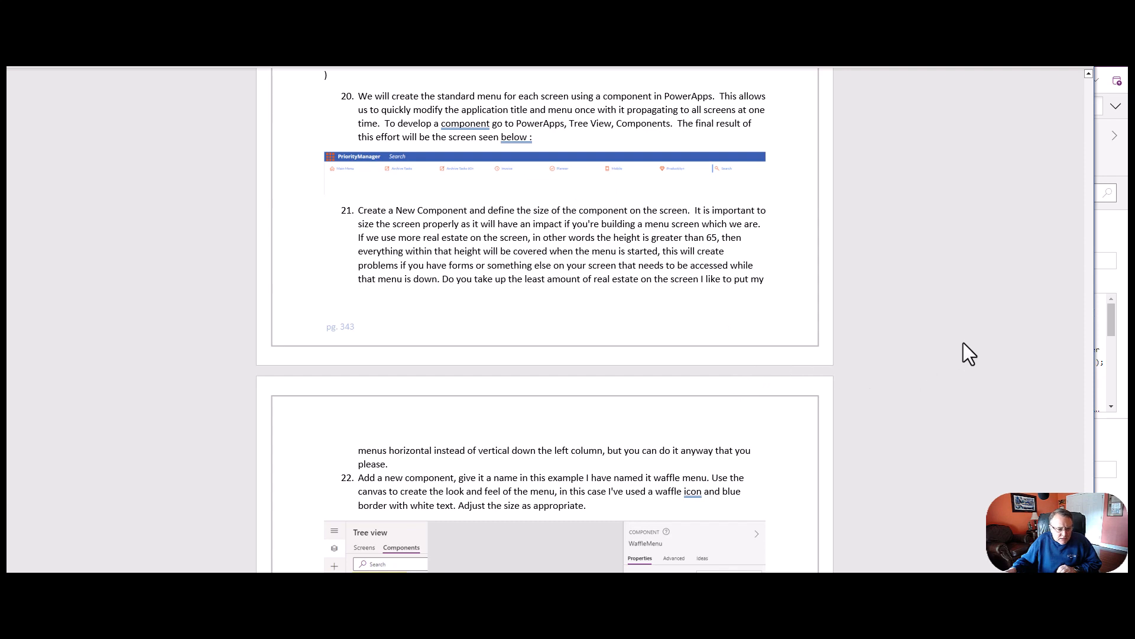
Step: Read guide steps 22 to 24 on naming and sizing WaffleMenu, renaming its items, and adding custom properties
{"action": "scroll", "coordinate": [963, 343], "scroll_direction": "down", "scroll_amount": 10}
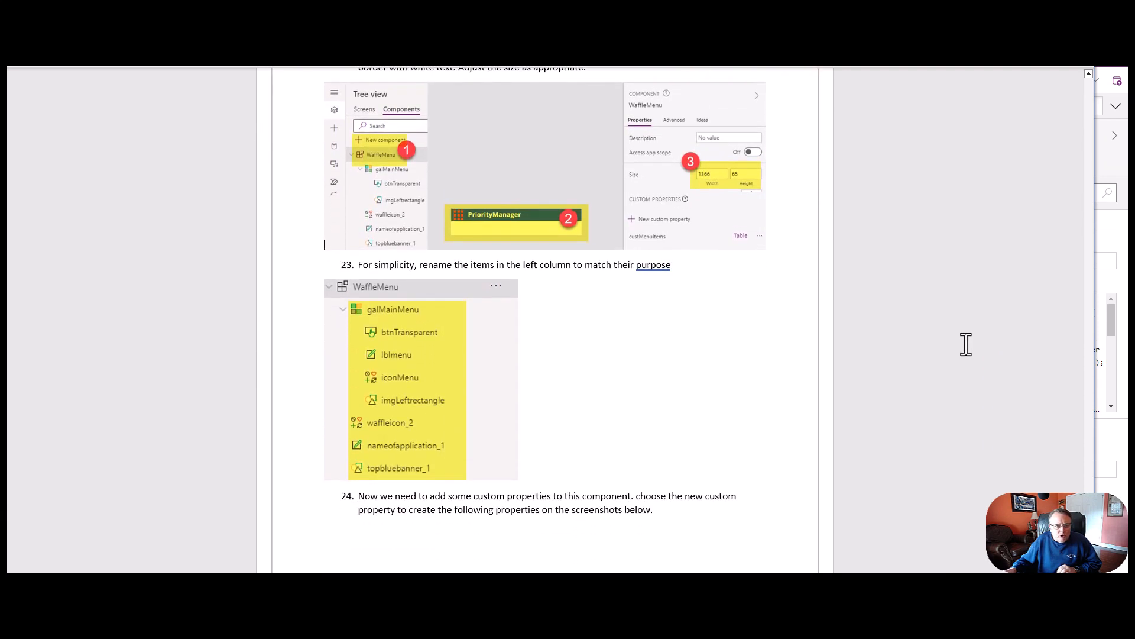
{"action": "scroll", "coordinate": [966, 344], "scroll_direction": "up", "scroll_amount": 1}
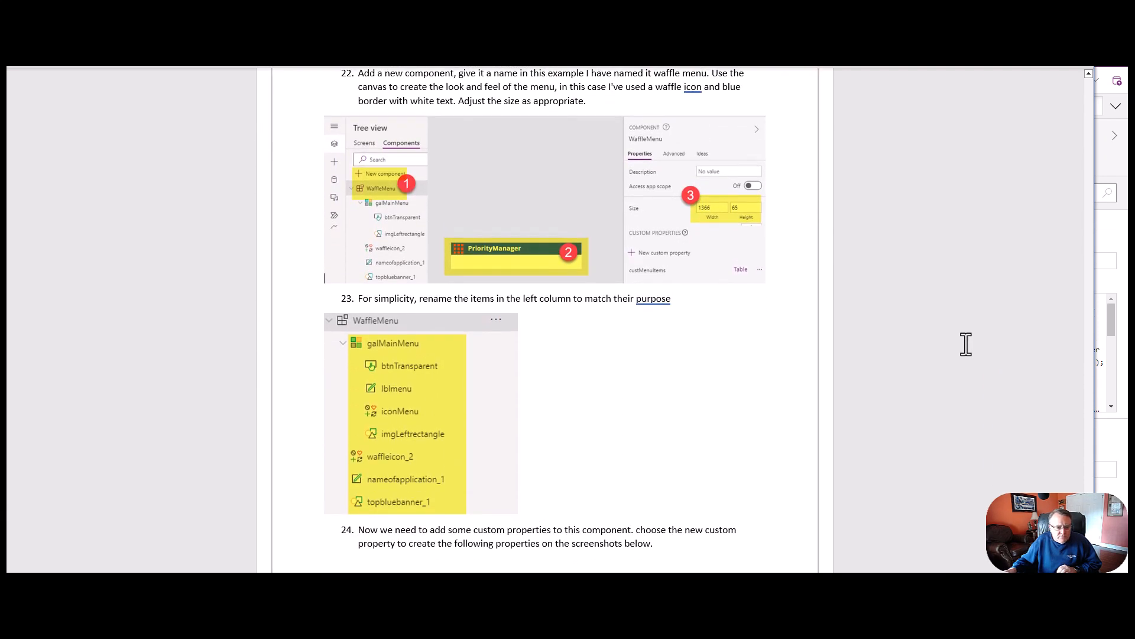
{"action": "scroll", "coordinate": [966, 345], "scroll_direction": "down", "scroll_amount": 10}
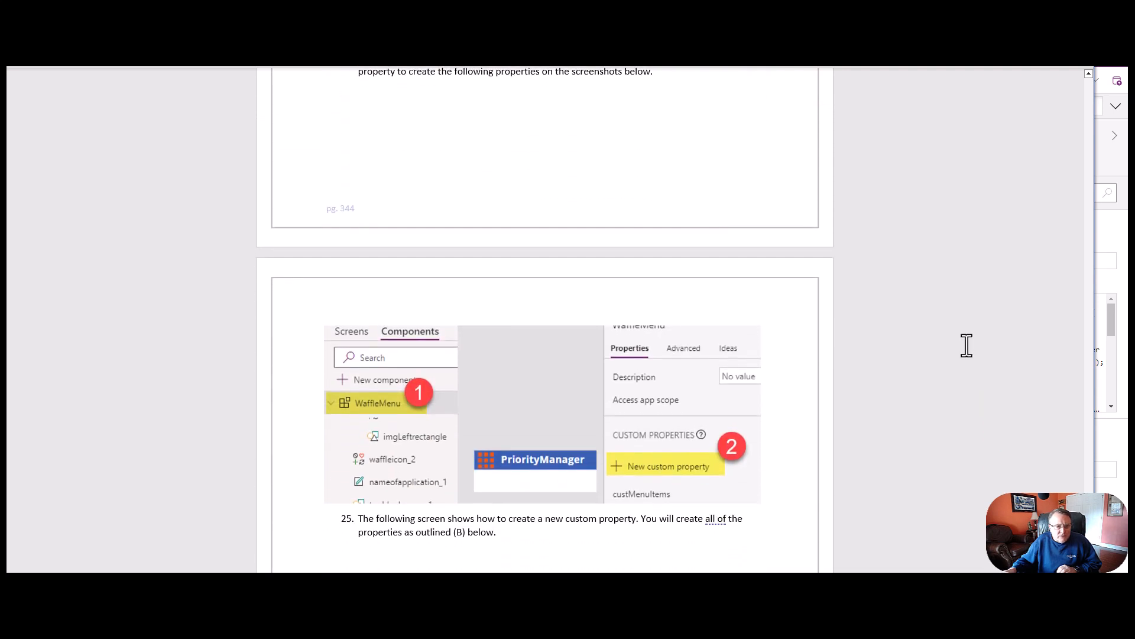
{"action": "scroll", "coordinate": [967, 345], "scroll_direction": "up", "scroll_amount": 2}
{"action": "scroll", "coordinate": [965, 340], "scroll_direction": "down", "scroll_amount": 1}
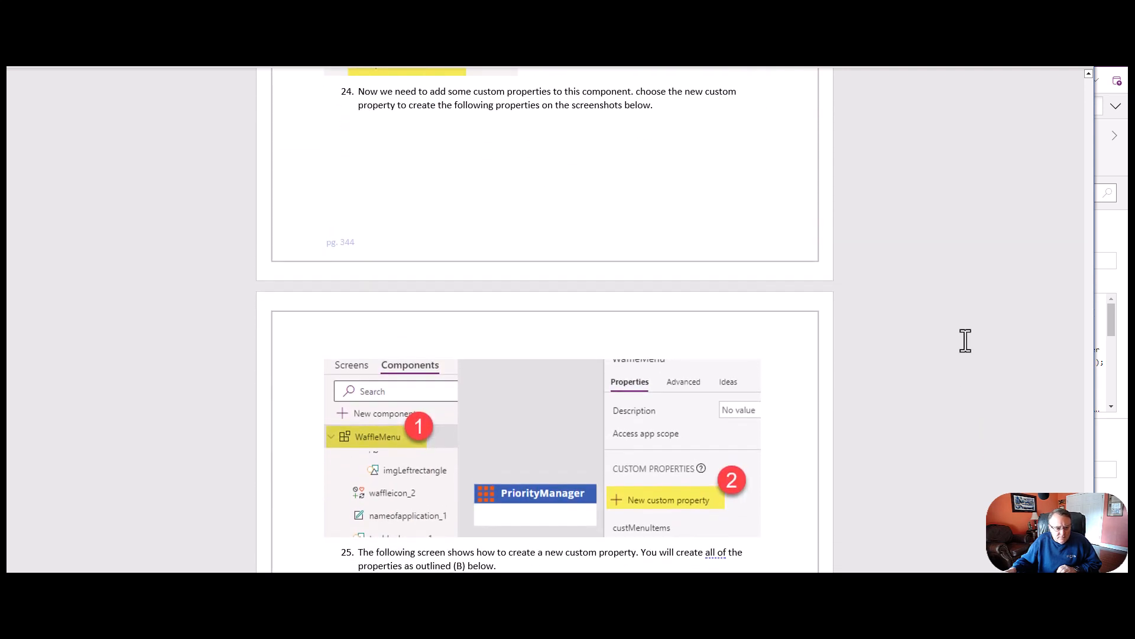
Step: Read guide step 25 on creating a new custom property and the list of properties WaffleMenu needs
{"action": "scroll", "coordinate": [966, 341], "scroll_direction": "down", "scroll_amount": 9}
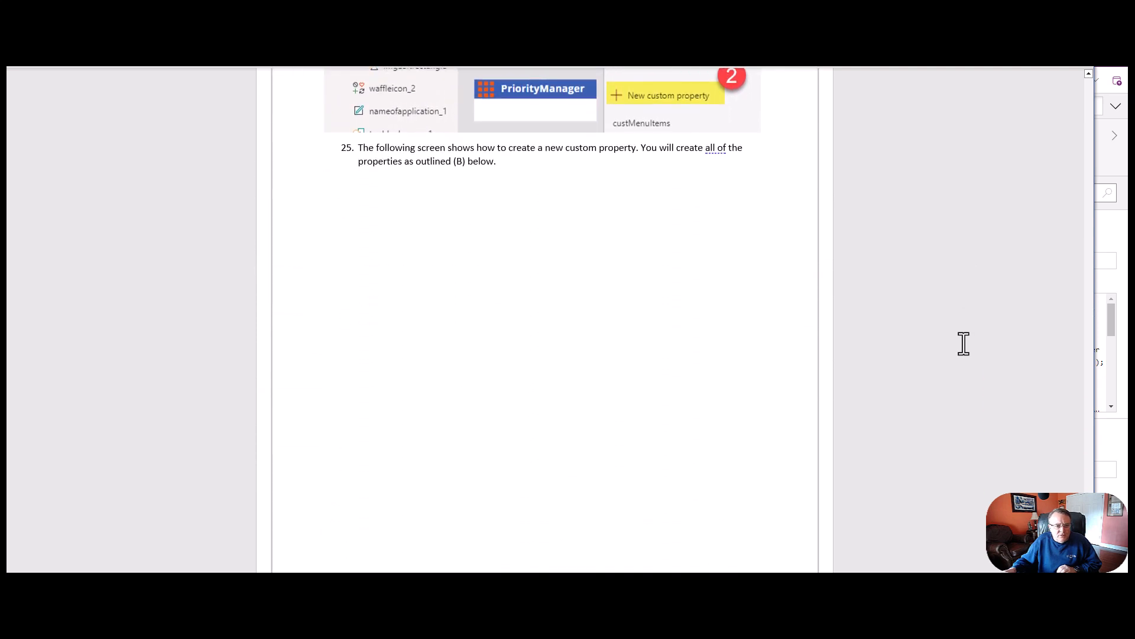
{"action": "scroll", "coordinate": [893, 339], "scroll_direction": "down", "scroll_amount": 12}
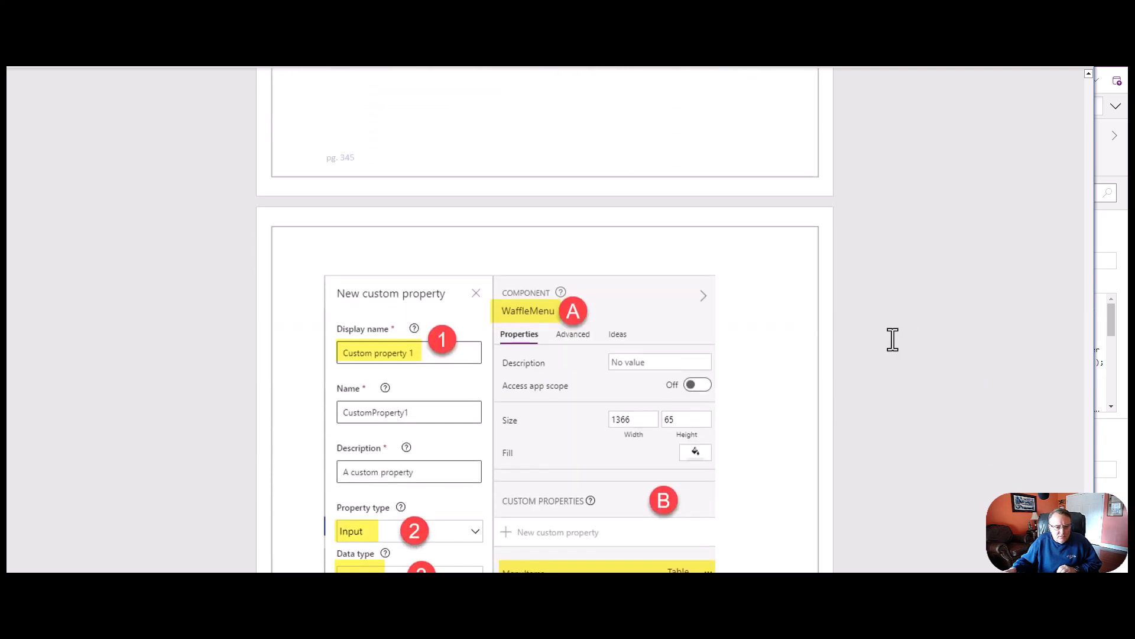
{"action": "scroll", "coordinate": [893, 340], "scroll_direction": "down", "scroll_amount": 1}
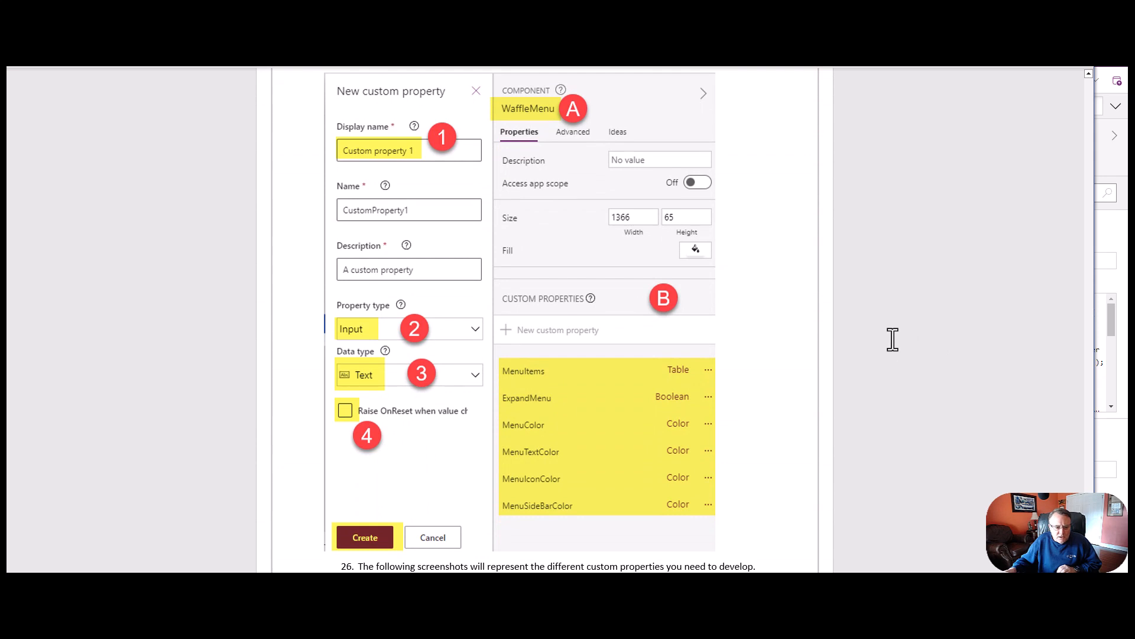
{"action": "scroll", "coordinate": [893, 340], "scroll_direction": "down", "scroll_amount": 11}
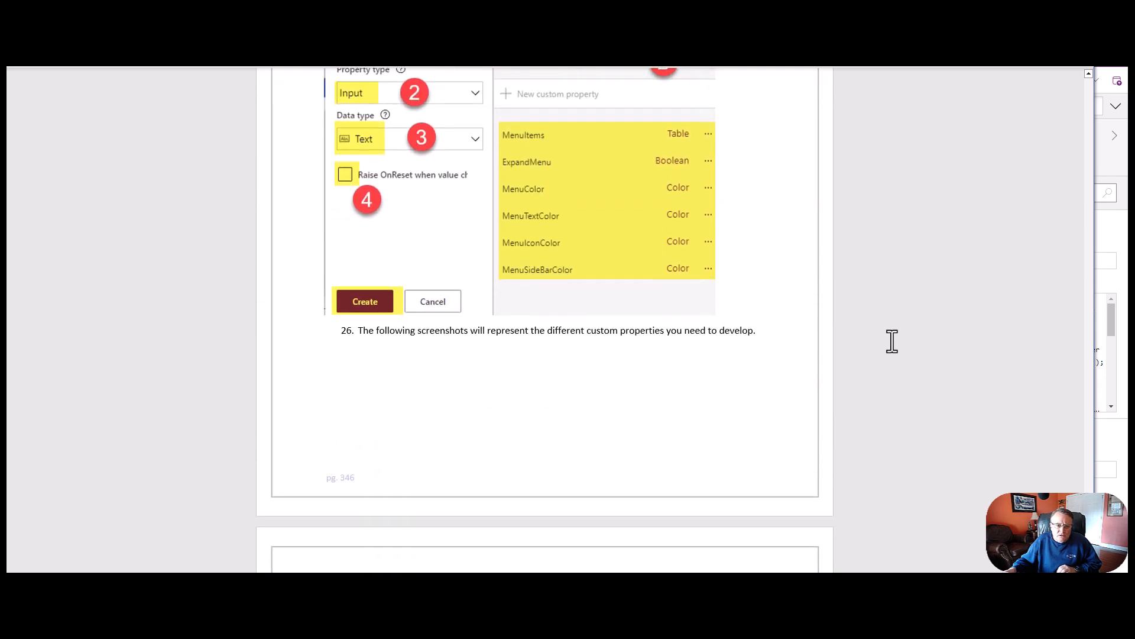
Step: Review the guide's custom property definitions for MenuItems, ExpandMenu and the four color properties in steps 26 and 27
{"action": "scroll", "coordinate": [893, 342], "scroll_direction": "down", "scroll_amount": 1}
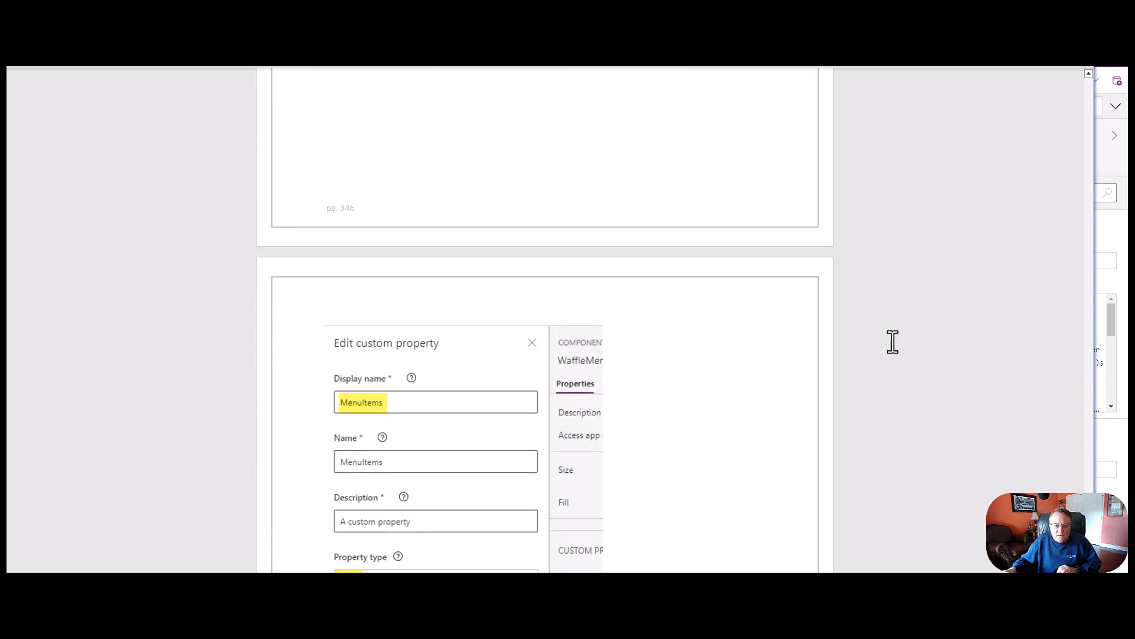
{"action": "scroll", "coordinate": [893, 342], "scroll_direction": "up", "scroll_amount": 1}
{"action": "scroll", "coordinate": [893, 342], "scroll_direction": "down", "scroll_amount": 6}
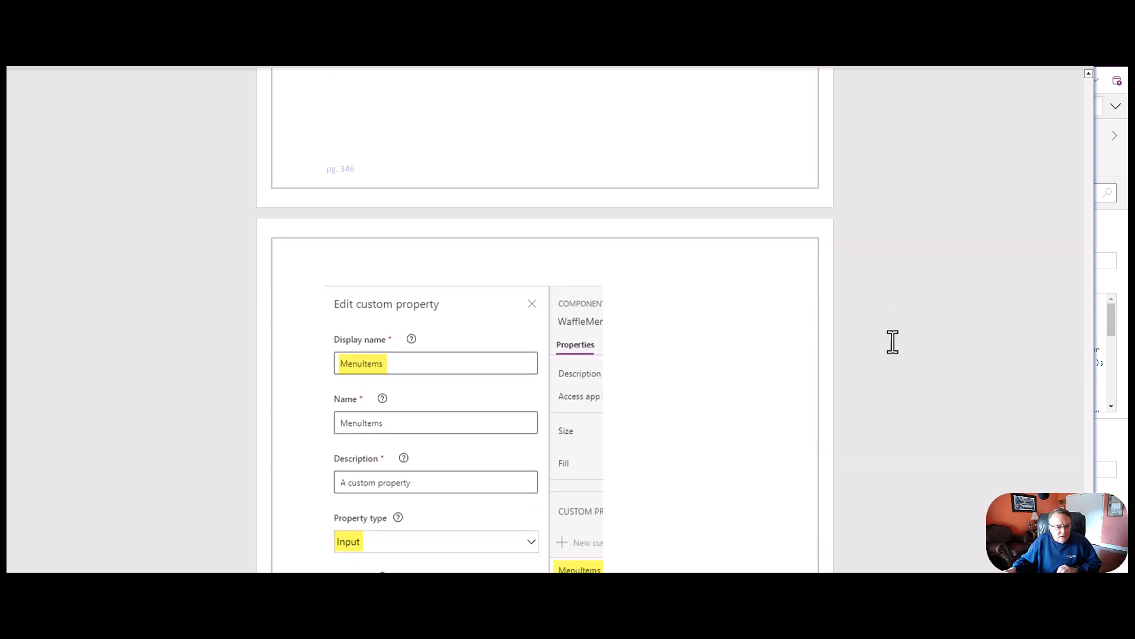
{"action": "scroll", "coordinate": [893, 343], "scroll_direction": "down", "scroll_amount": 15}
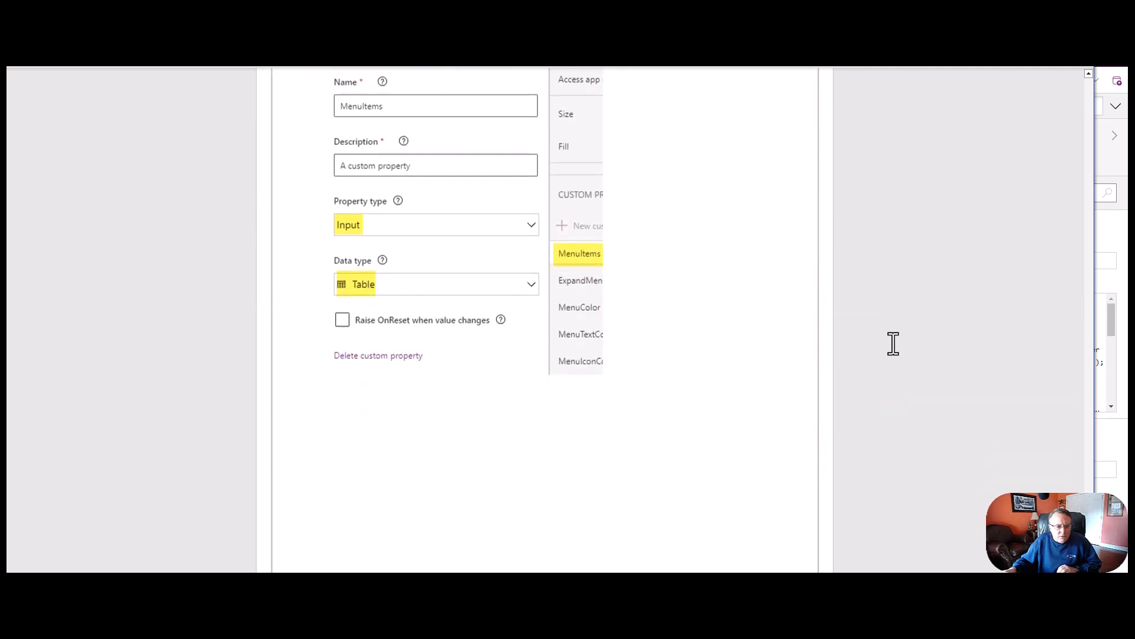
{"action": "scroll", "coordinate": [893, 343], "scroll_direction": "down", "scroll_amount": 1}
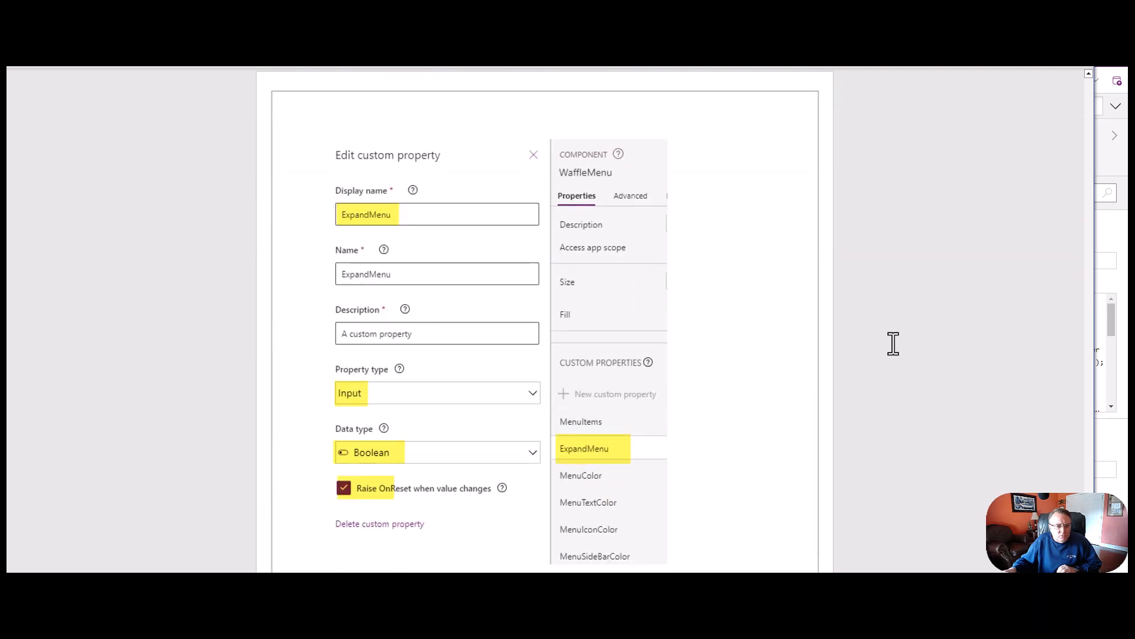
{"action": "scroll", "coordinate": [893, 343], "scroll_direction": "down", "scroll_amount": 16}
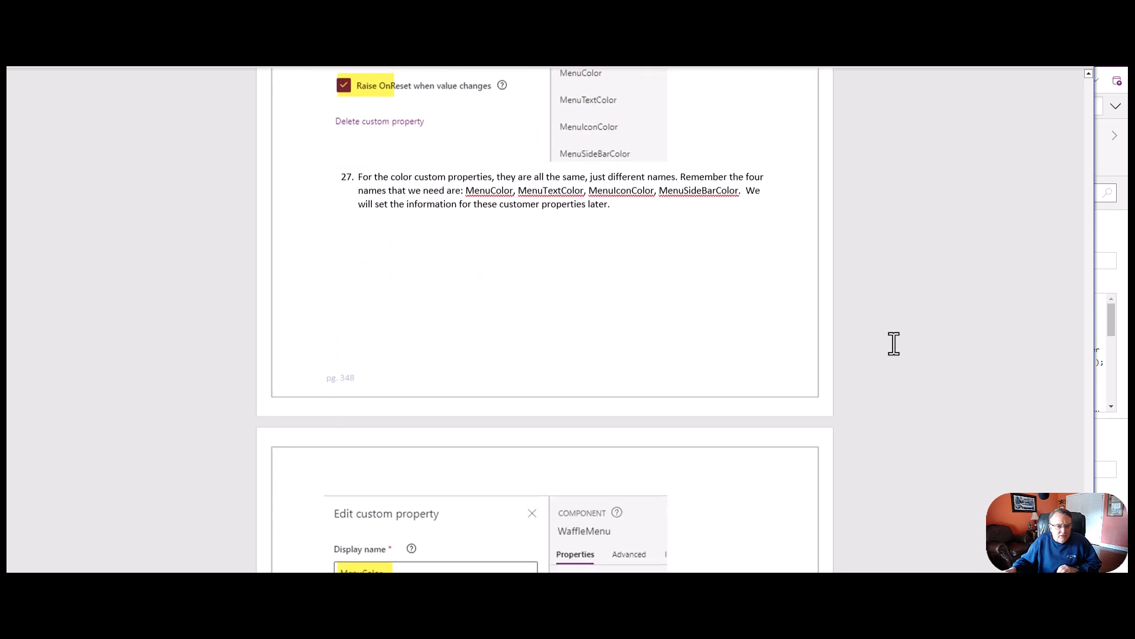
{"action": "scroll", "coordinate": [893, 343], "scroll_direction": "down", "scroll_amount": 2}
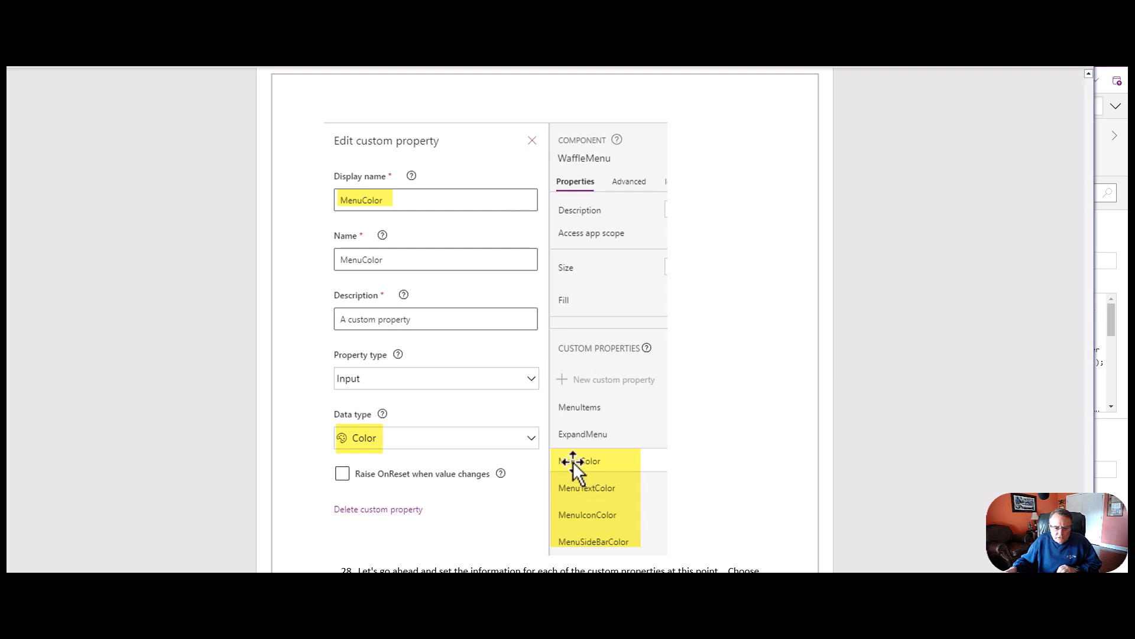
Step: Read steps 28 and 29 on filling MenuItems, highlight the Main Menu record, and review the remaining records in the table code
{"action": "scroll", "coordinate": [581, 438], "scroll_direction": "down", "scroll_amount": 10}
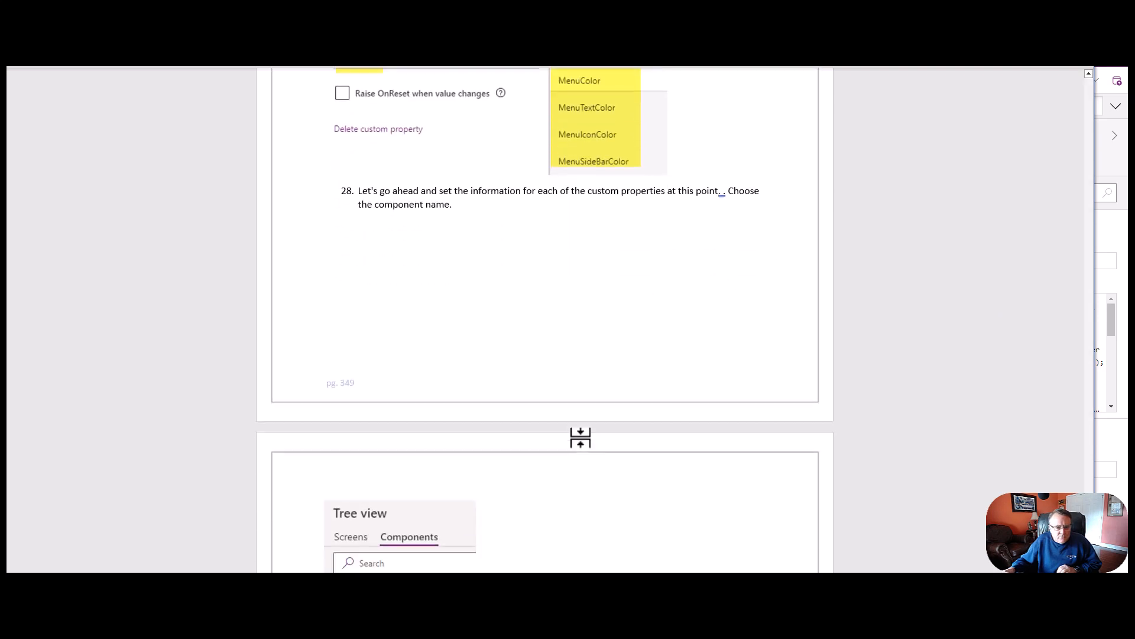
{"action": "scroll", "coordinate": [583, 438], "scroll_direction": "down", "scroll_amount": 5}
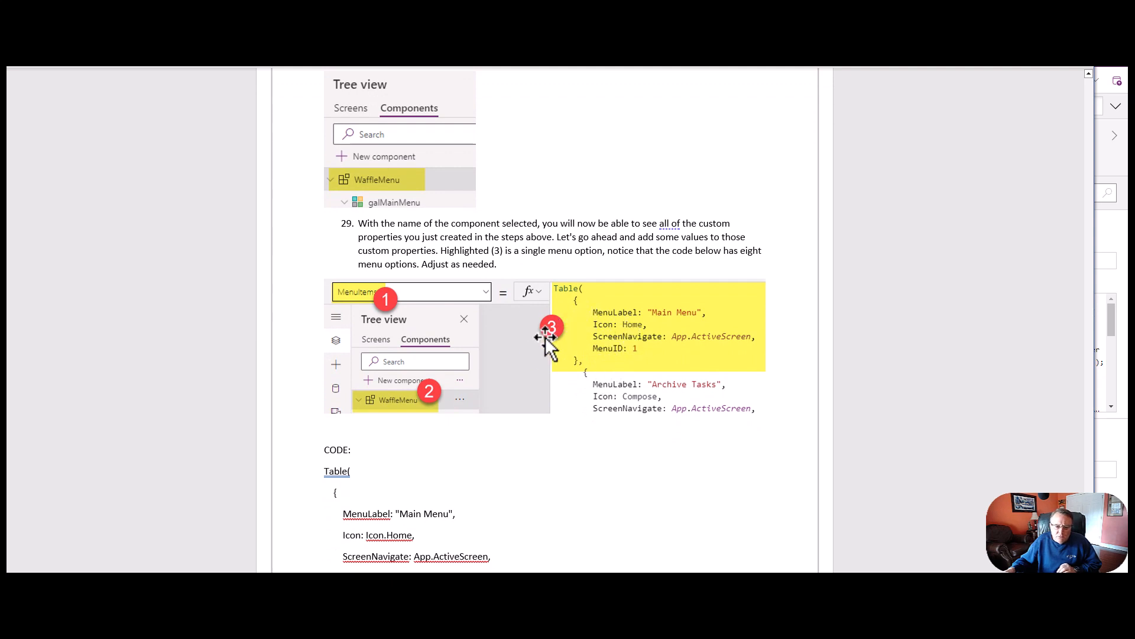
{"action": "scroll", "coordinate": [560, 339], "scroll_direction": "down", "scroll_amount": 1}
{"action": "scroll", "coordinate": [562, 346], "scroll_direction": "down", "scroll_amount": 4}
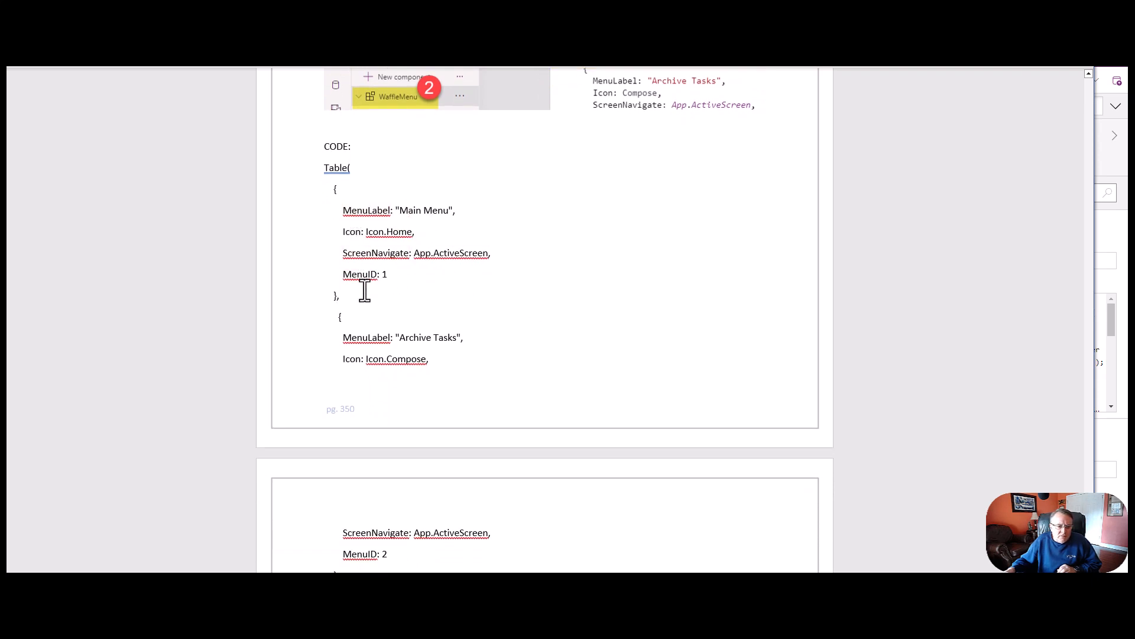
{"action": "left_click_drag", "start_coordinate": [365, 289], "coordinate": [317, 195]}
{"action": "scroll", "coordinate": [478, 328], "scroll_direction": "down", "scroll_amount": 4}
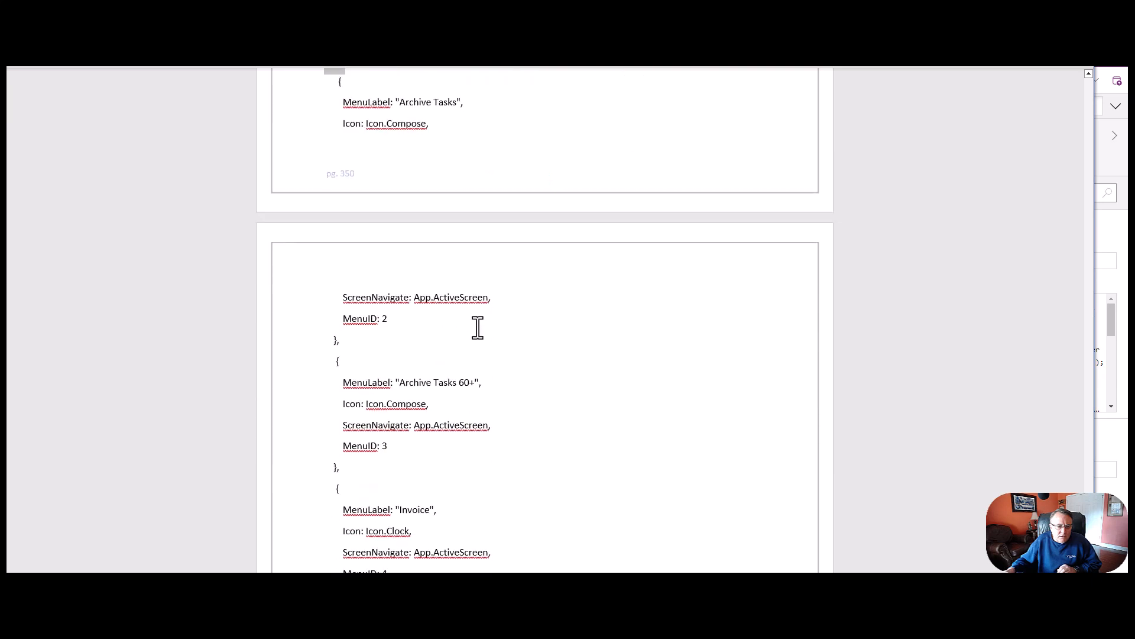
{"action": "scroll", "coordinate": [477, 328], "scroll_direction": "down", "scroll_amount": 8}
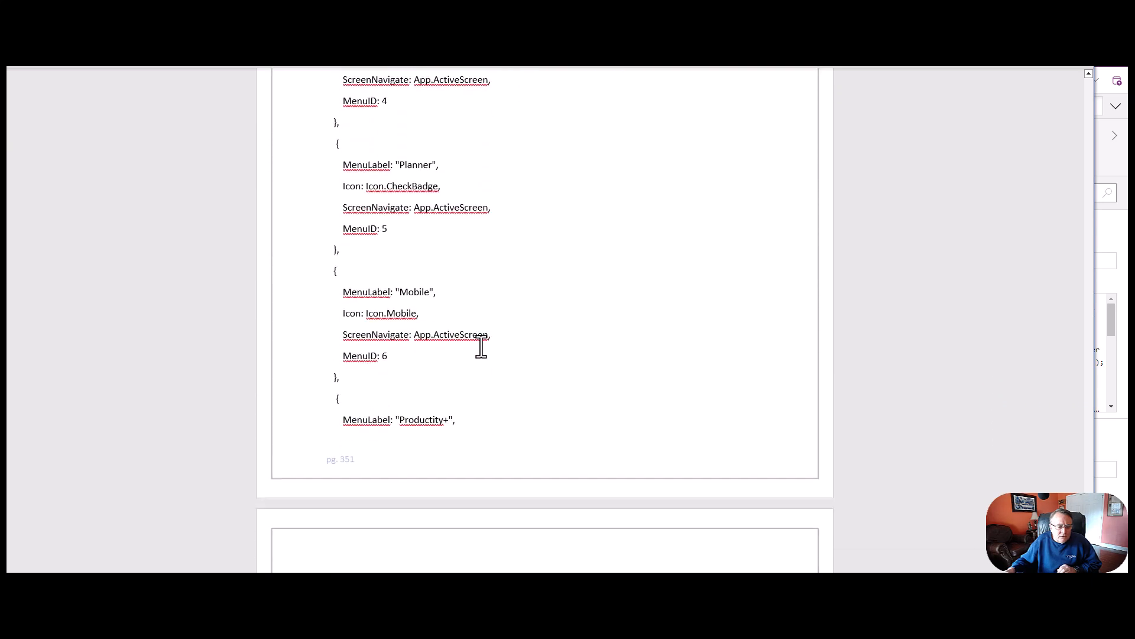
Step: Read steps 30 to 34 on setting ExpandMenu and the menu colors and linking the galMainMenu gallery to MenuItems
{"action": "scroll", "coordinate": [480, 352], "scroll_direction": "down", "scroll_amount": 11}
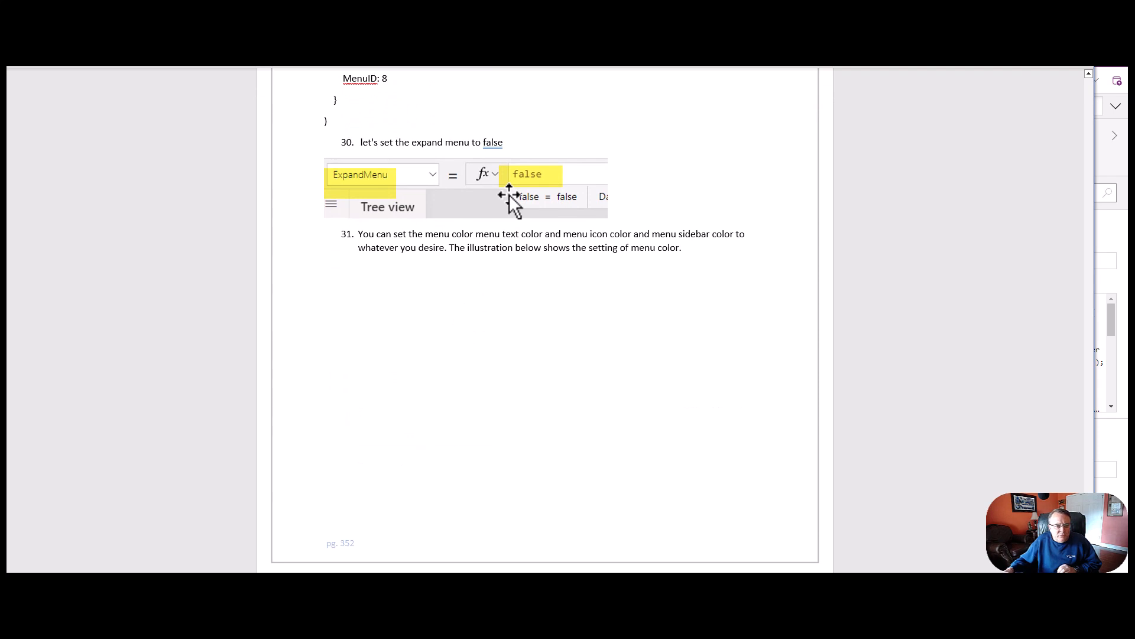
{"action": "scroll", "coordinate": [509, 194], "scroll_direction": "down", "scroll_amount": 9}
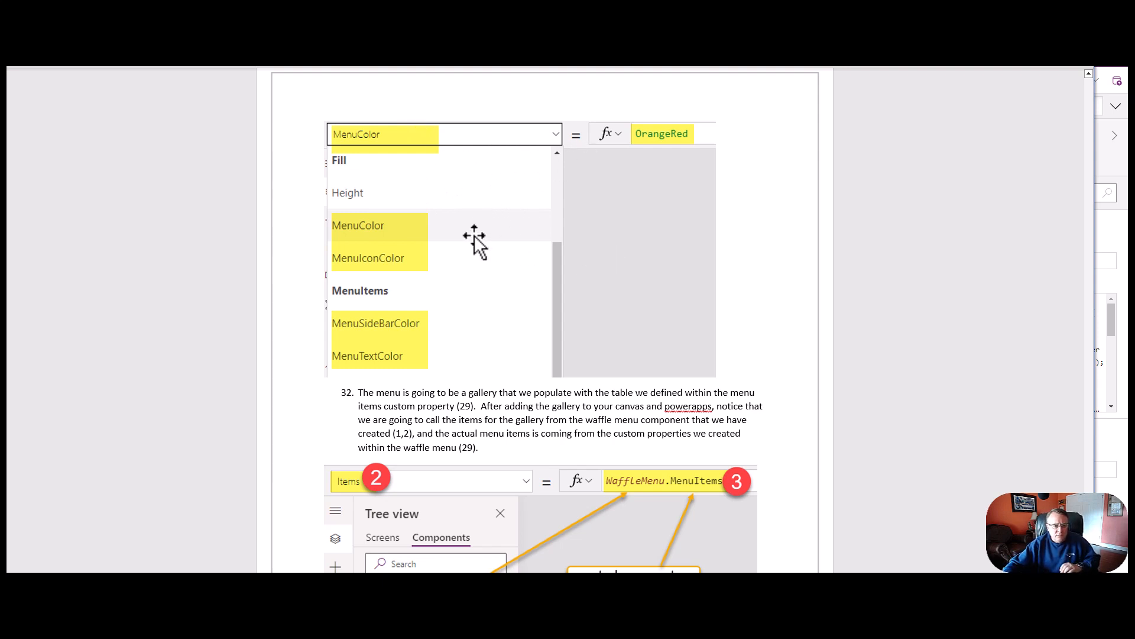
{"action": "scroll", "coordinate": [474, 236], "scroll_direction": "down", "scroll_amount": 5}
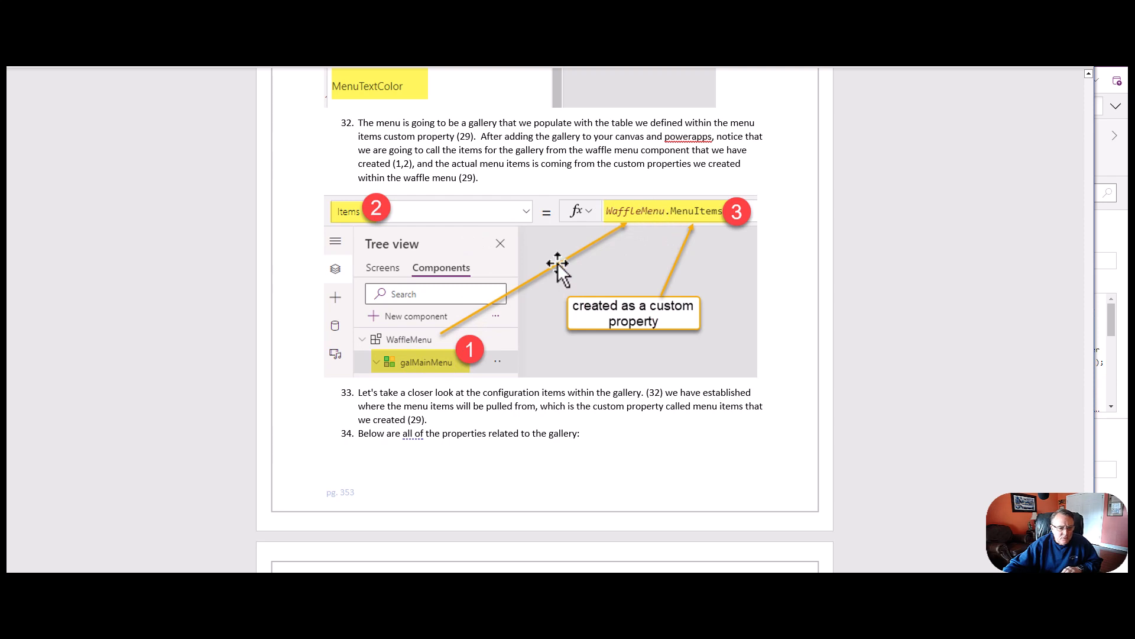
{"action": "scroll", "coordinate": [557, 262], "scroll_direction": "down", "scroll_amount": 8}
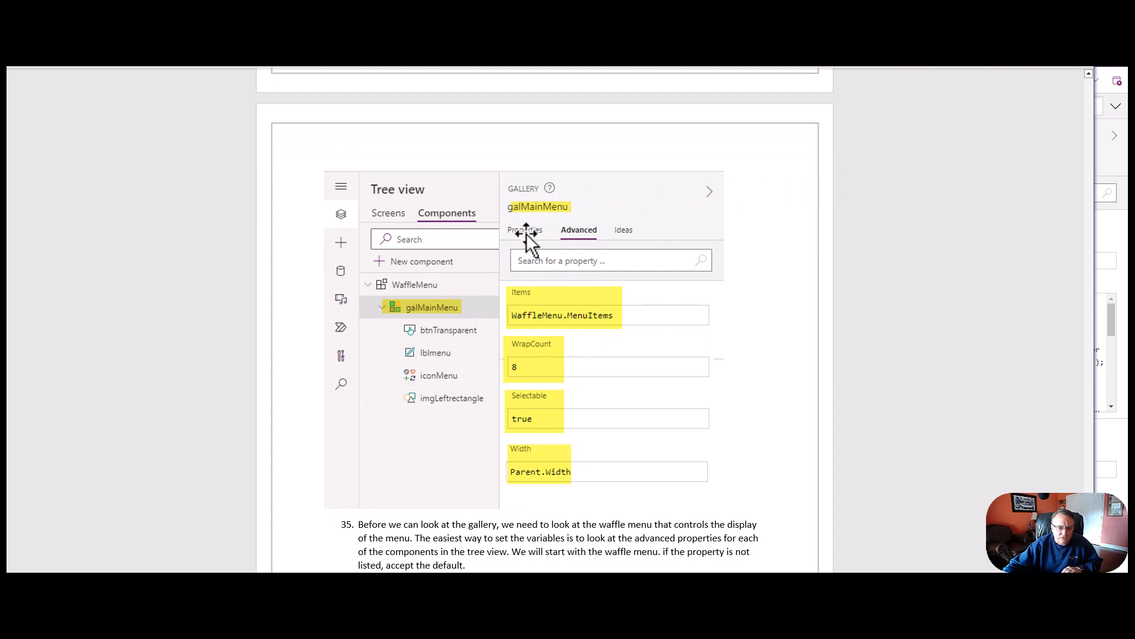
Step: Check step 35 and the waffleicon_2 OnSelect and Visible settings against the galMainMenu properties in step 34
{"action": "scroll", "coordinate": [515, 272], "scroll_direction": "down", "scroll_amount": 9}
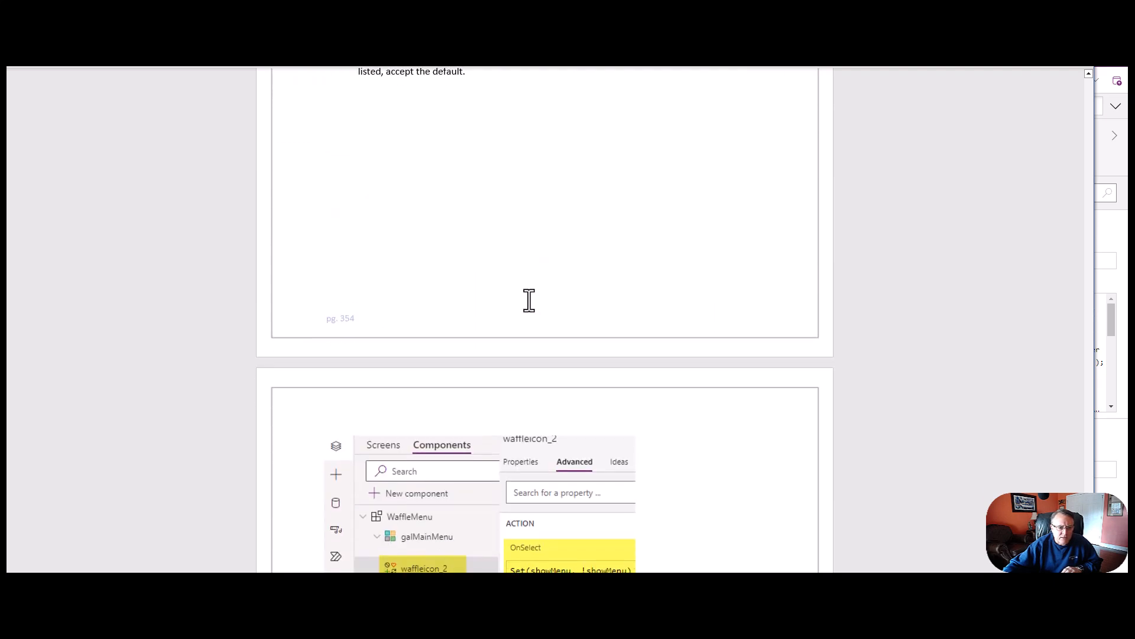
{"action": "scroll", "coordinate": [529, 301], "scroll_direction": "down", "scroll_amount": 3}
{"action": "scroll", "coordinate": [532, 304], "scroll_direction": "up", "scroll_amount": 4}
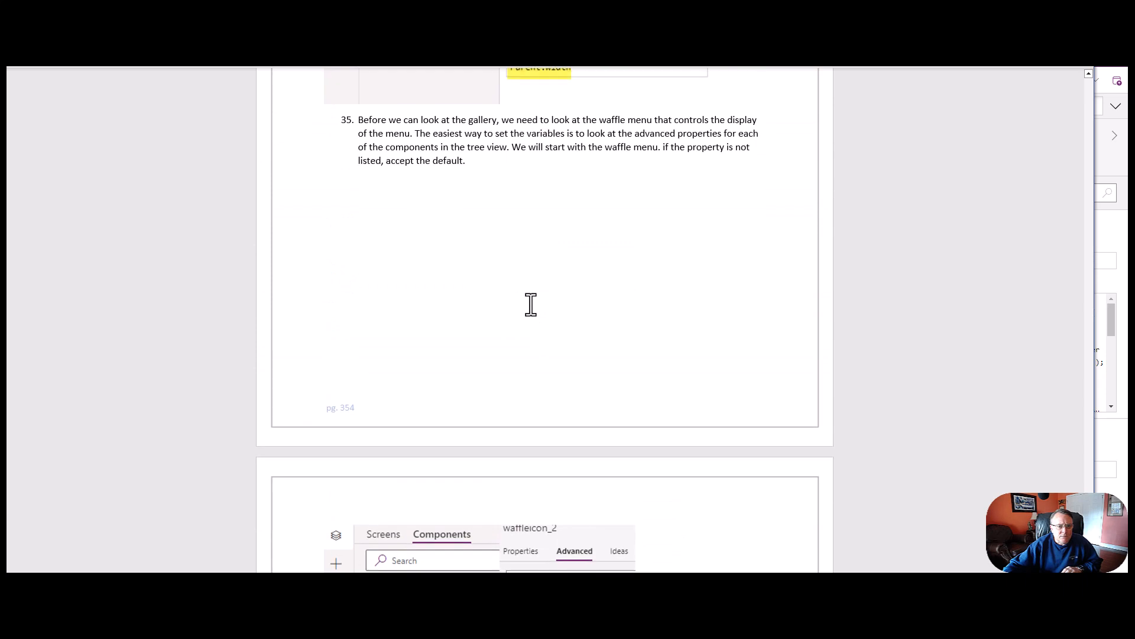
{"action": "scroll", "coordinate": [535, 311], "scroll_direction": "down", "scroll_amount": 6}
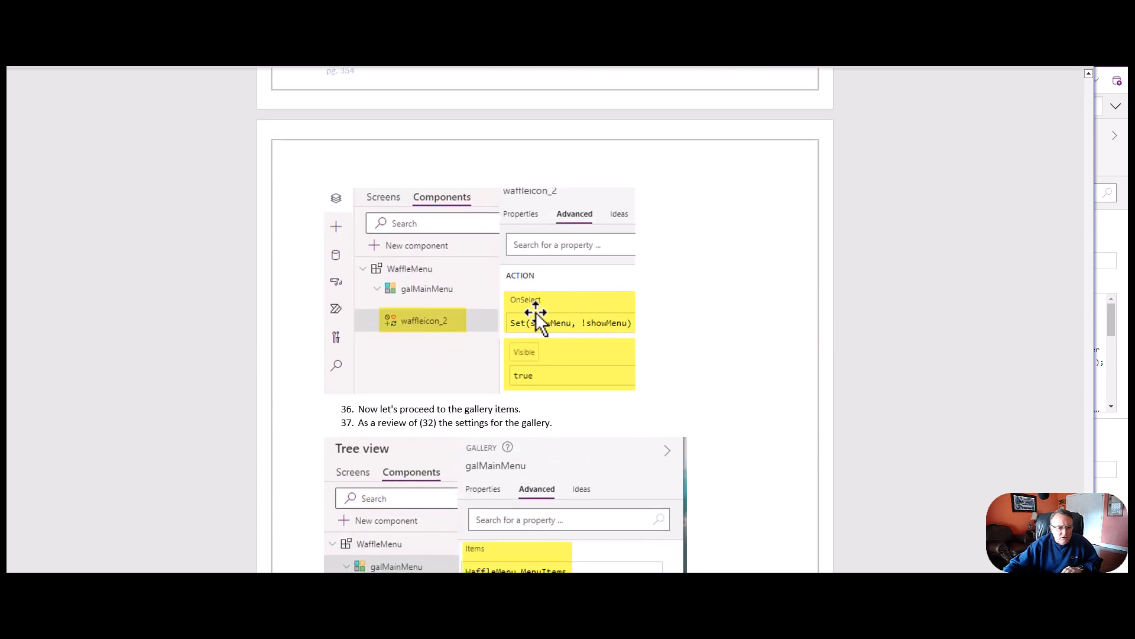
{"action": "scroll", "coordinate": [445, 300], "scroll_direction": "up", "scroll_amount": 10}
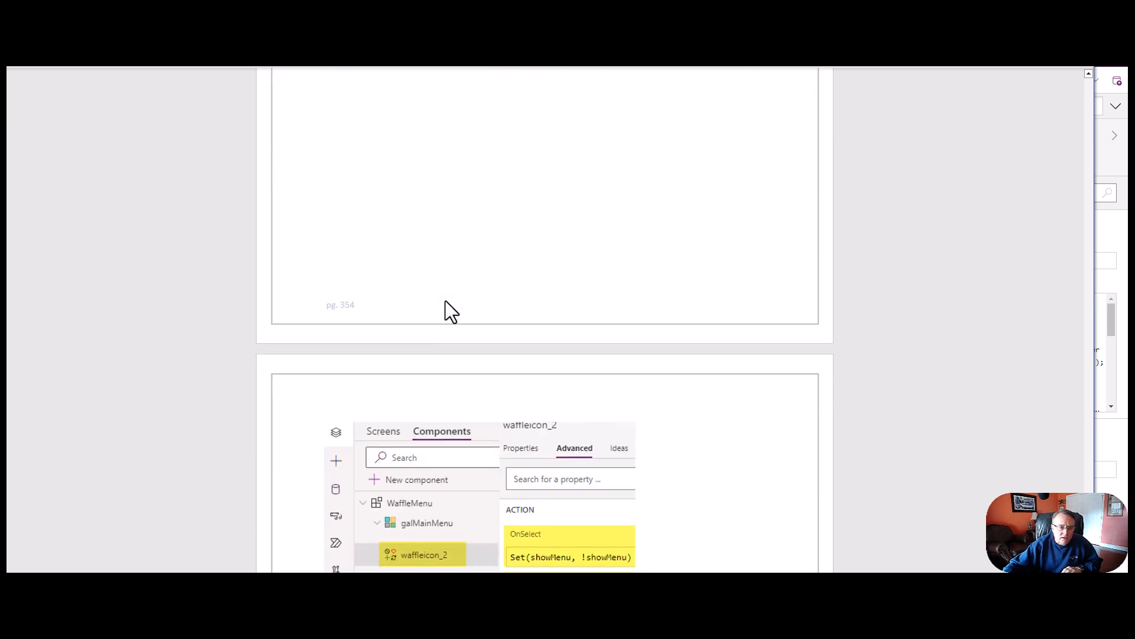
{"action": "scroll", "coordinate": [446, 300], "scroll_direction": "up", "scroll_amount": 7}
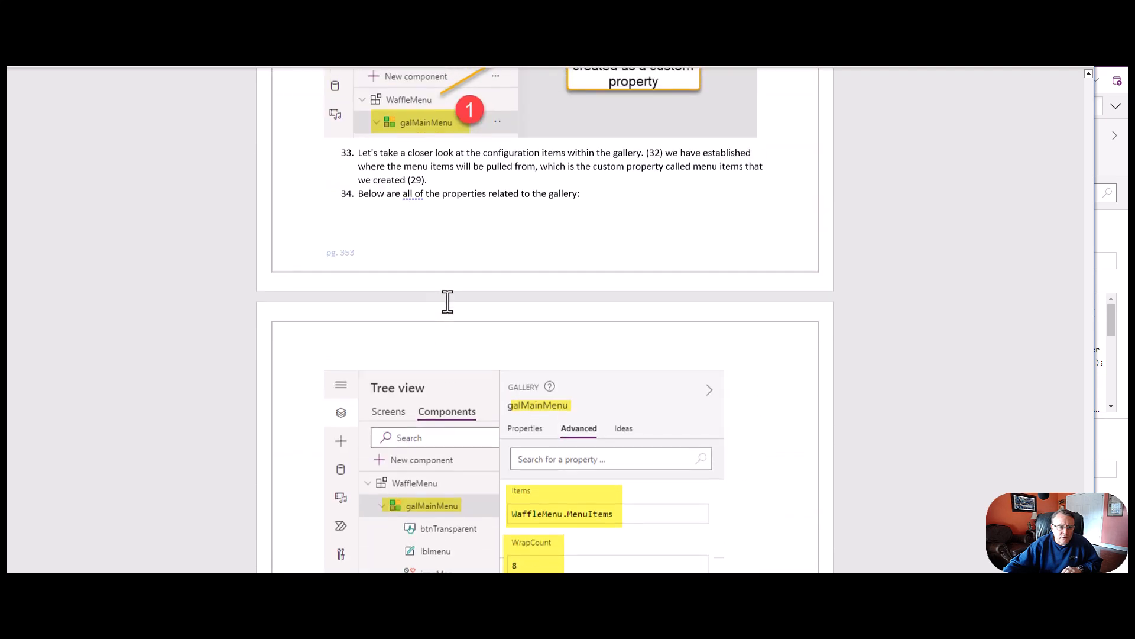
{"action": "scroll", "coordinate": [445, 300], "scroll_direction": "down", "scroll_amount": 10}
{"action": "scroll", "coordinate": [446, 308], "scroll_direction": "down", "scroll_amount": 11}
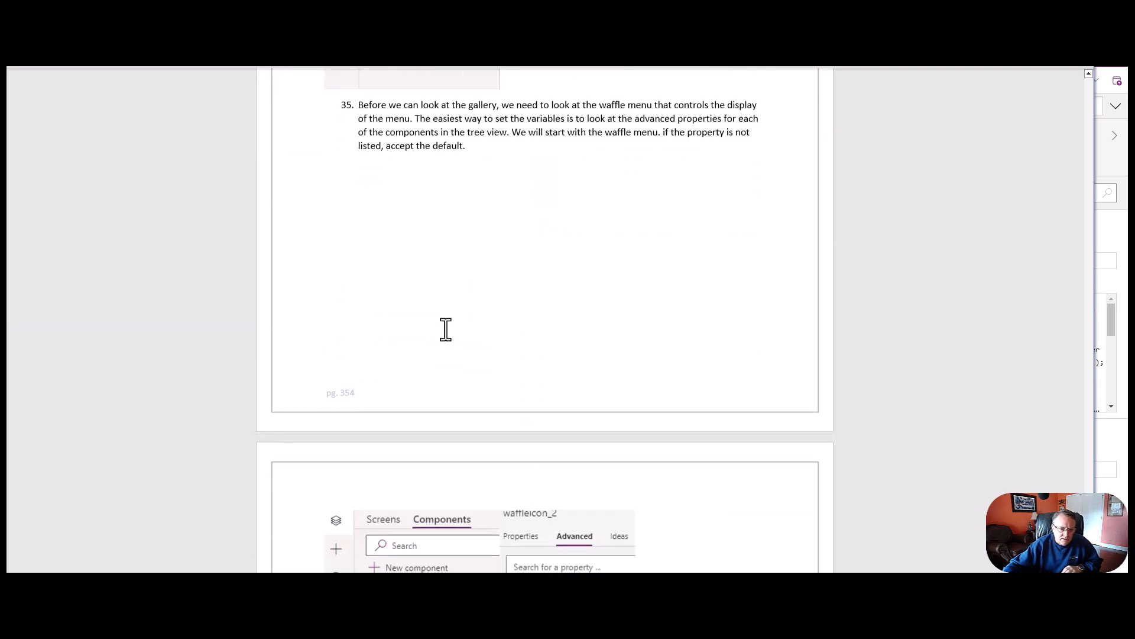
Step: Read steps 36 to 39 on the galMainMenu gallery settings and the btnTransparent button's navigation, color and placement
{"action": "scroll", "coordinate": [444, 342], "scroll_direction": "up", "scroll_amount": 1}
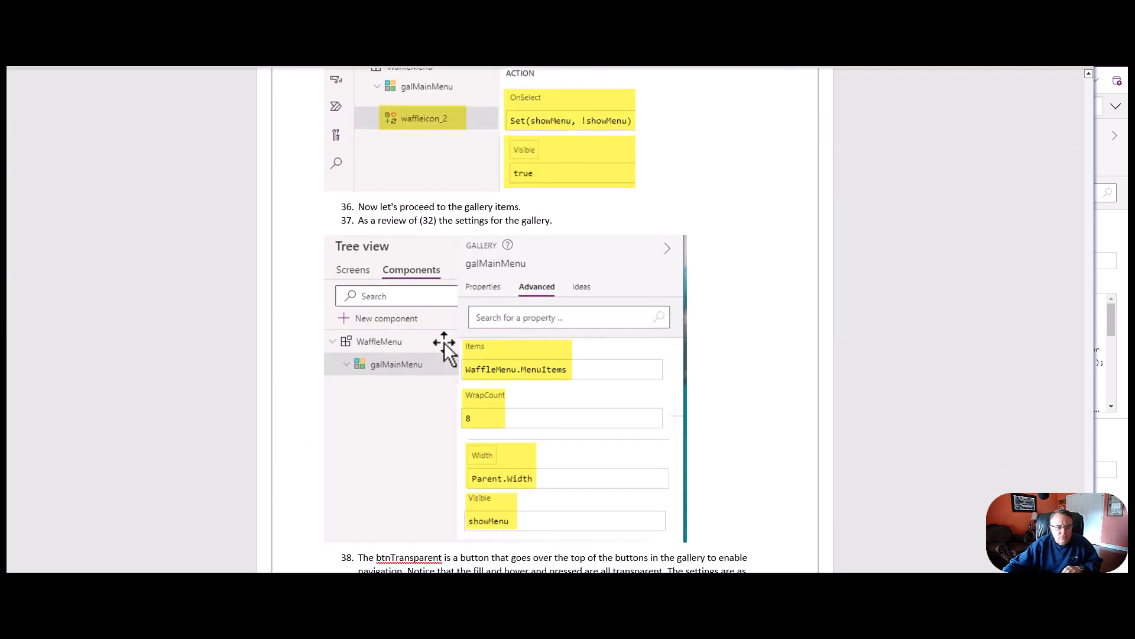
{"action": "scroll", "coordinate": [445, 349], "scroll_direction": "up", "scroll_amount": 1}
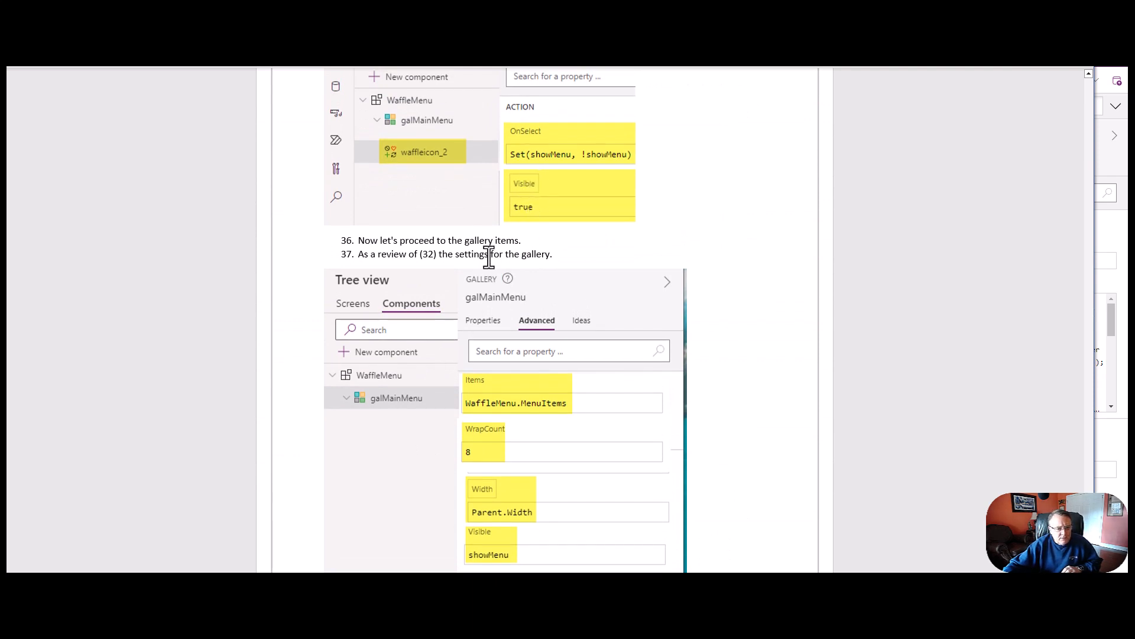
{"action": "scroll", "coordinate": [485, 290], "scroll_direction": "down", "scroll_amount": 3}
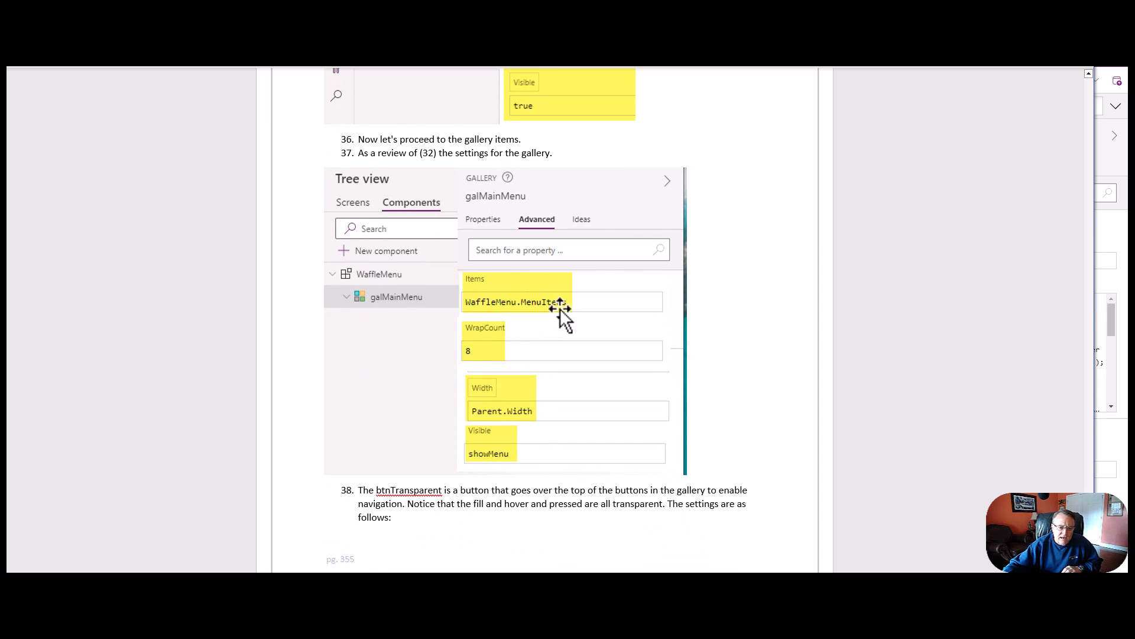
{"action": "scroll", "coordinate": [559, 308], "scroll_direction": "down", "scroll_amount": 3}
{"action": "scroll", "coordinate": [559, 310], "scroll_direction": "up", "scroll_amount": 2}
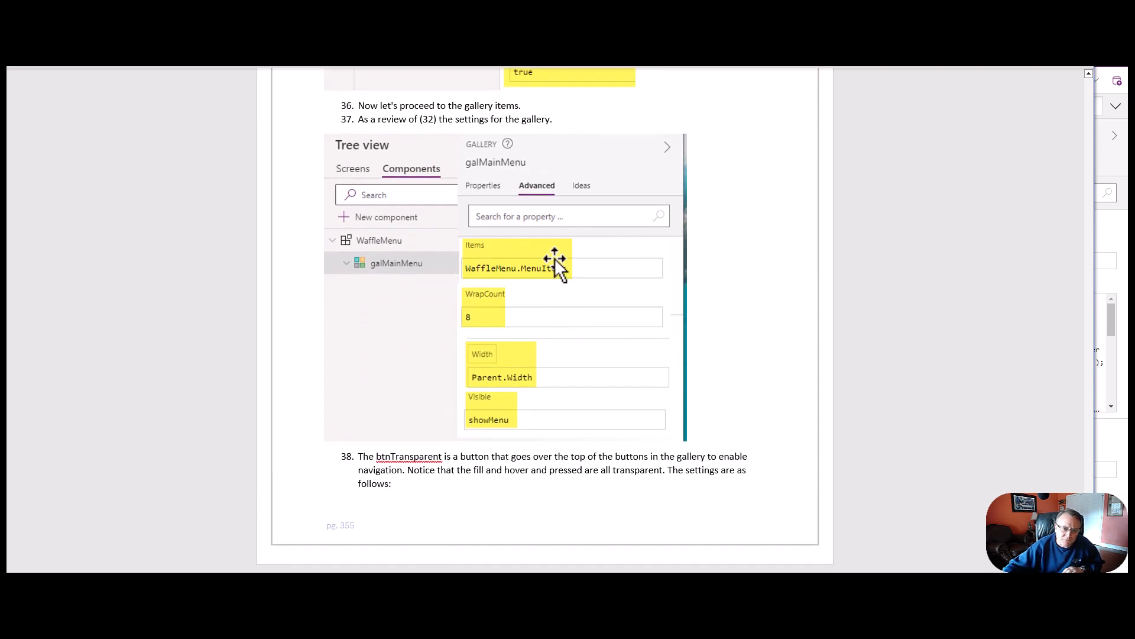
{"action": "scroll", "coordinate": [514, 388], "scroll_direction": "down", "scroll_amount": 14}
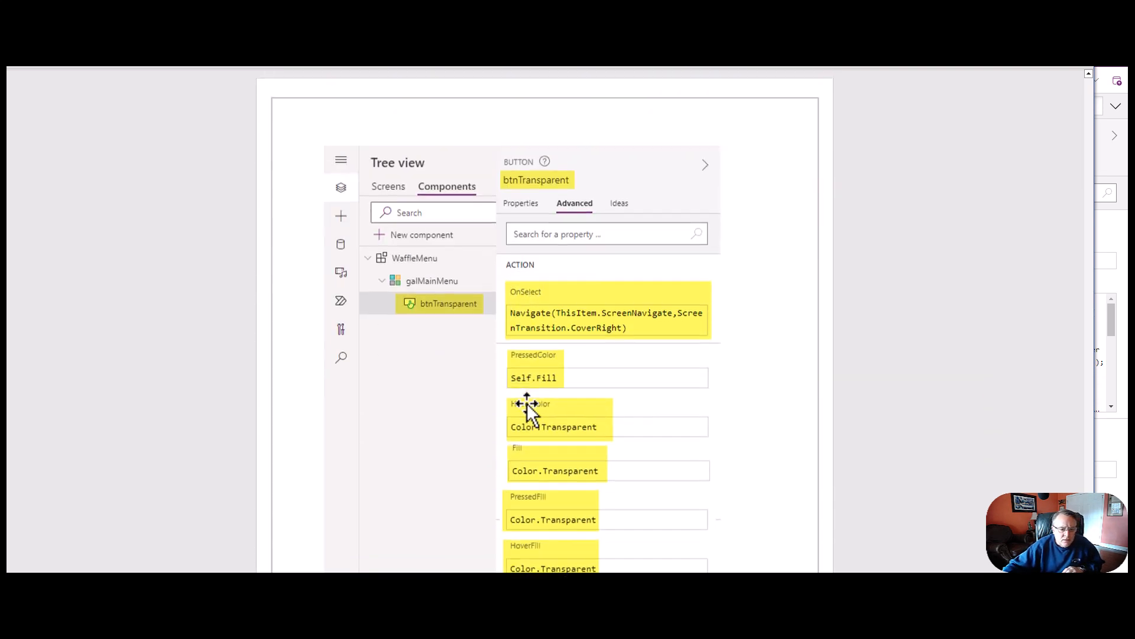
{"action": "scroll", "coordinate": [526, 408], "scroll_direction": "down", "scroll_amount": 2}
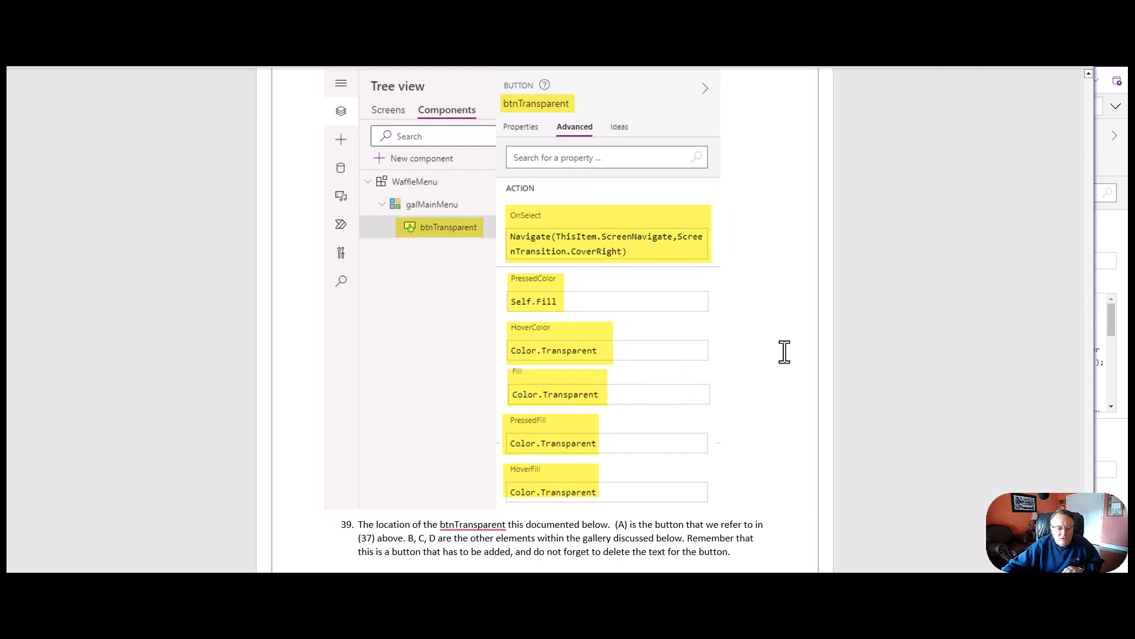
Step: Review the btnTransparent properties, the step 39 diagram of the galMainMenu elements, and step 40 on the lblmenu label
{"action": "scroll", "coordinate": [772, 367], "scroll_direction": "down", "scroll_amount": 5}
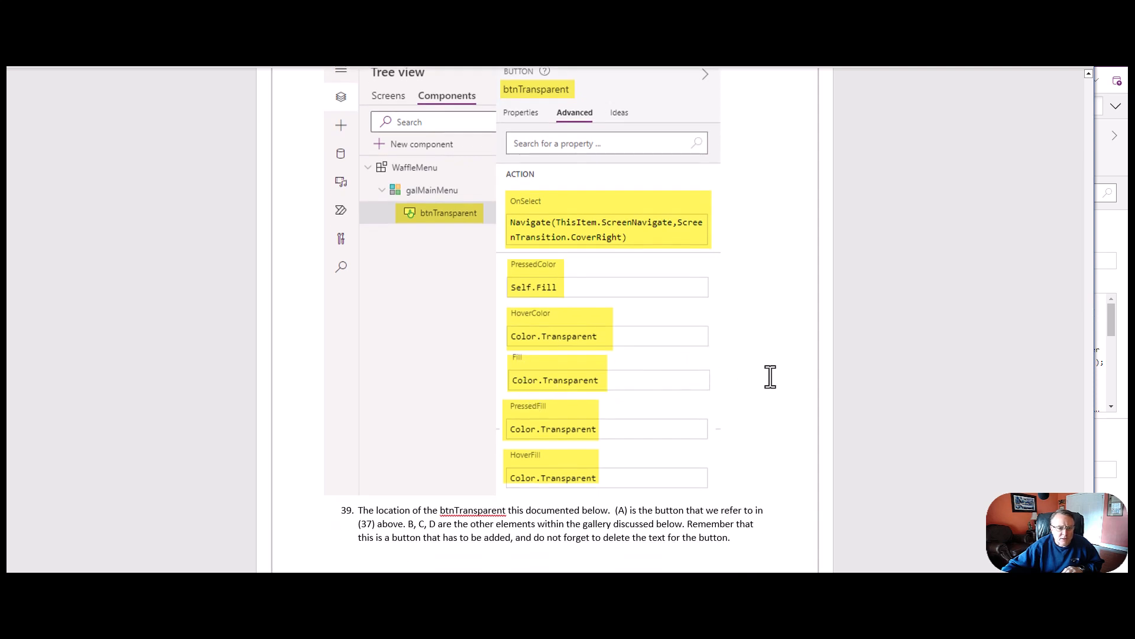
{"action": "scroll", "coordinate": [763, 388], "scroll_direction": "up", "scroll_amount": 4}
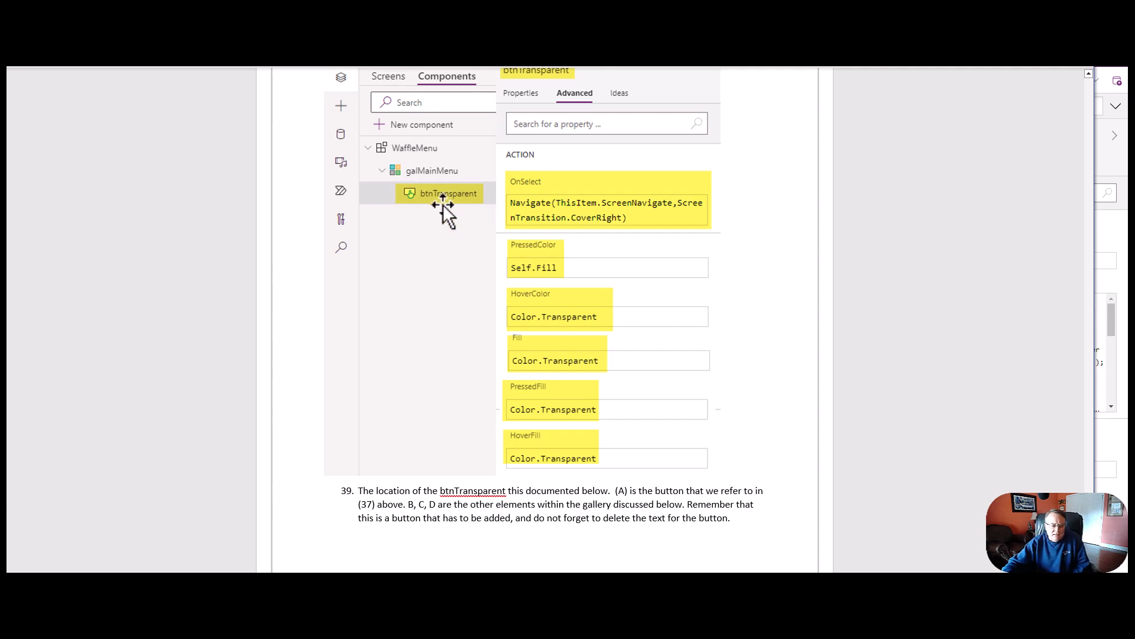
{"action": "scroll", "coordinate": [441, 205], "scroll_direction": "down", "scroll_amount": 14}
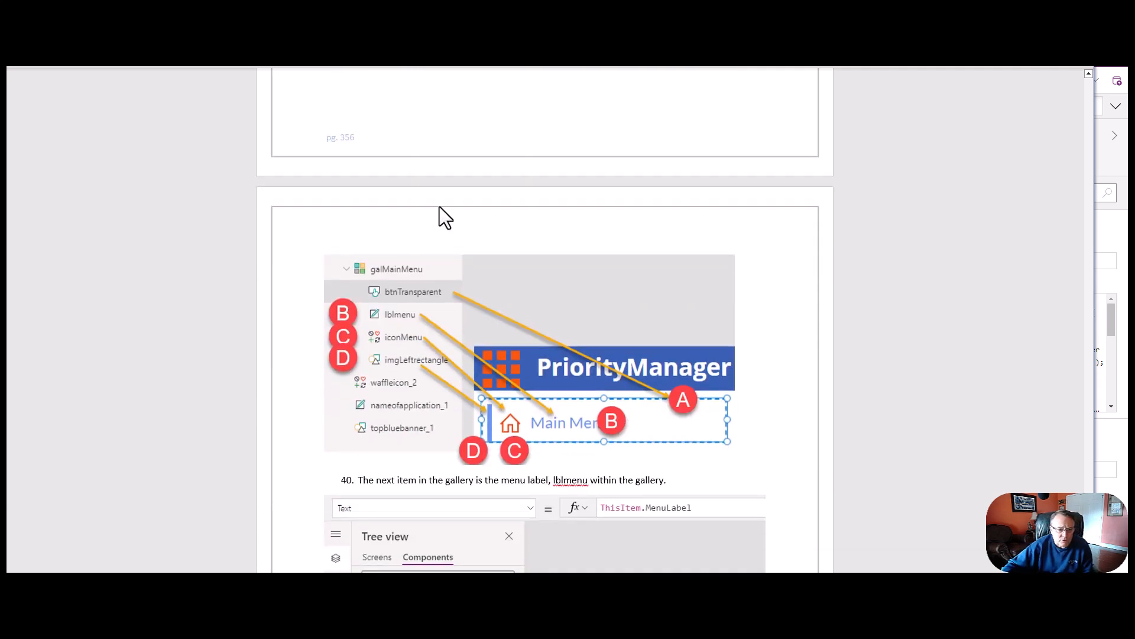
{"action": "scroll", "coordinate": [441, 209], "scroll_direction": "down", "scroll_amount": 2}
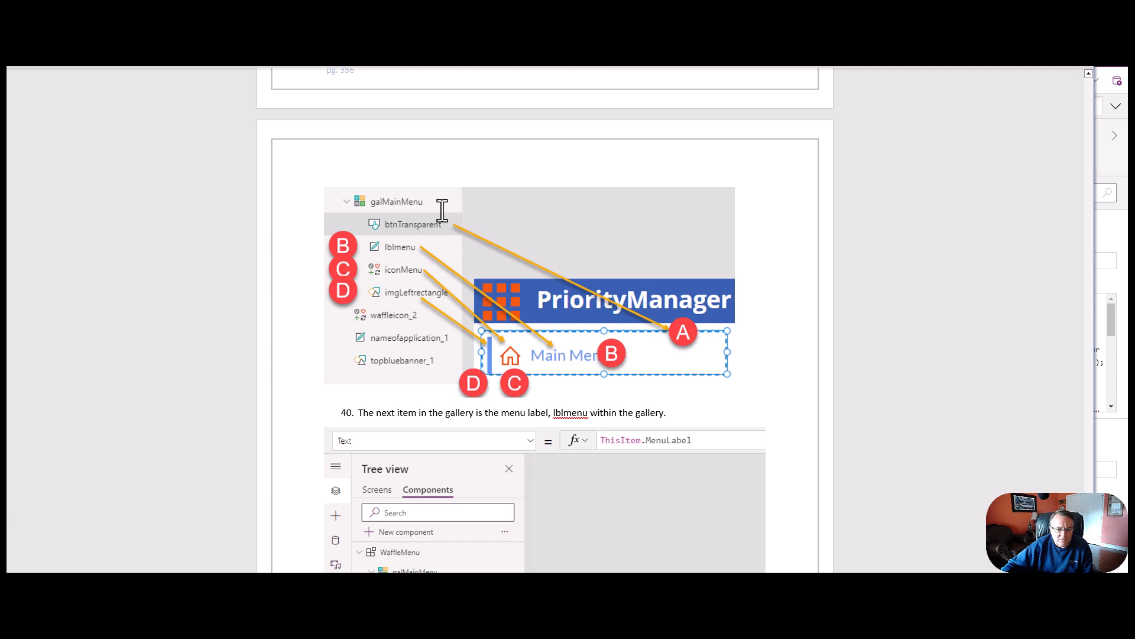
{"action": "scroll", "coordinate": [443, 210], "scroll_direction": "down", "scroll_amount": 7}
{"action": "scroll", "coordinate": [443, 213], "scroll_direction": "up", "scroll_amount": 5}
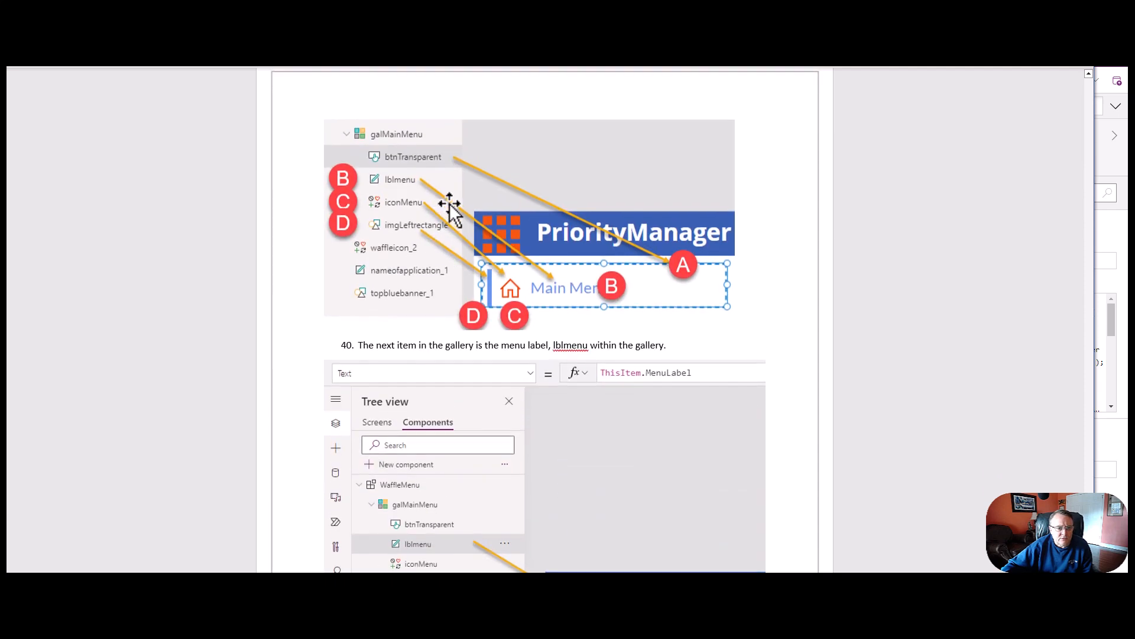
{"action": "scroll", "coordinate": [441, 251], "scroll_direction": "down", "scroll_amount": 5}
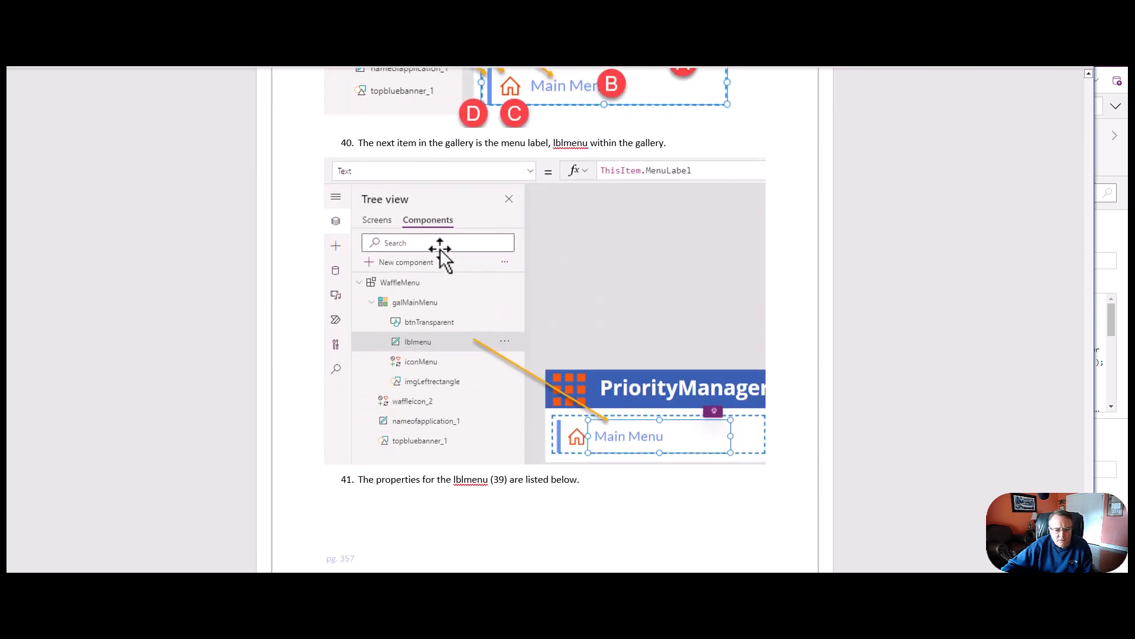
Step: Read steps 41 to 45 on the properties of lblmenu, iconMenu and imgLeftrectangle in the gallery
{"action": "scroll", "coordinate": [441, 251], "scroll_direction": "down", "scroll_amount": 14}
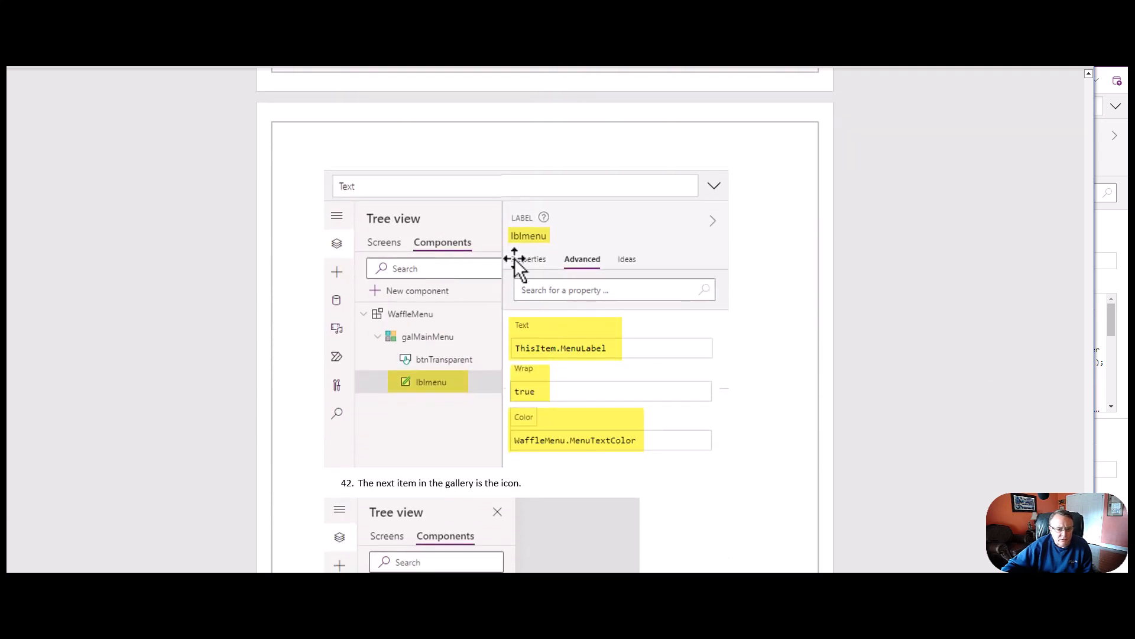
{"action": "scroll", "coordinate": [435, 389], "scroll_direction": "down", "scroll_amount": 7}
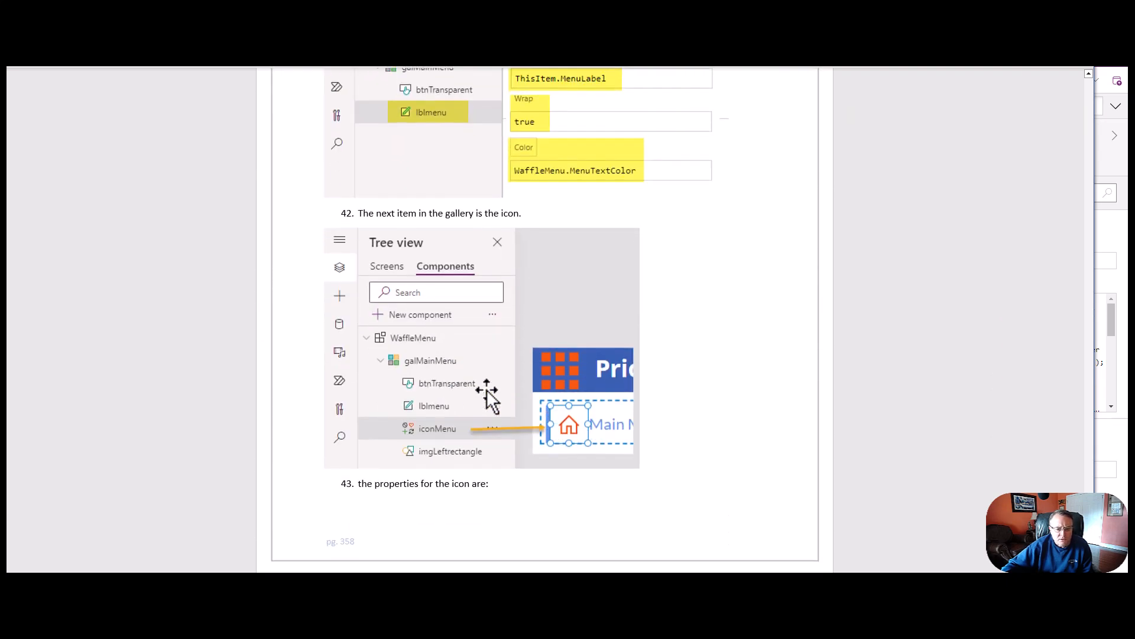
{"action": "scroll", "coordinate": [573, 424], "scroll_direction": "down", "scroll_amount": 14}
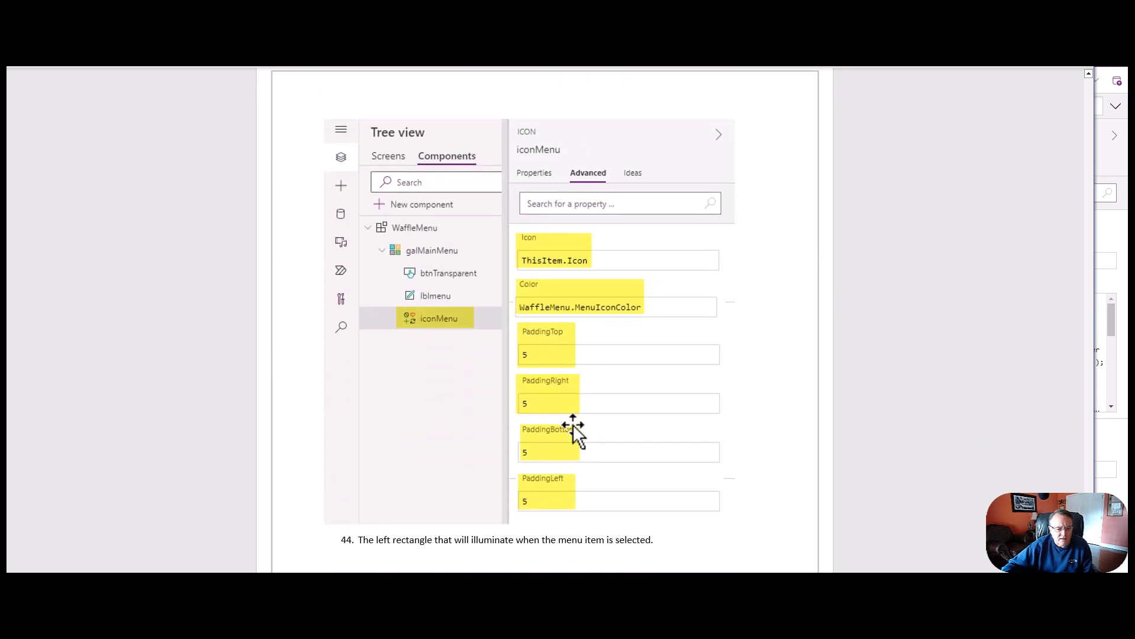
{"action": "scroll", "coordinate": [572, 424], "scroll_direction": "down", "scroll_amount": 17}
{"action": "scroll", "coordinate": [583, 442], "scroll_direction": "down", "scroll_amount": 4}
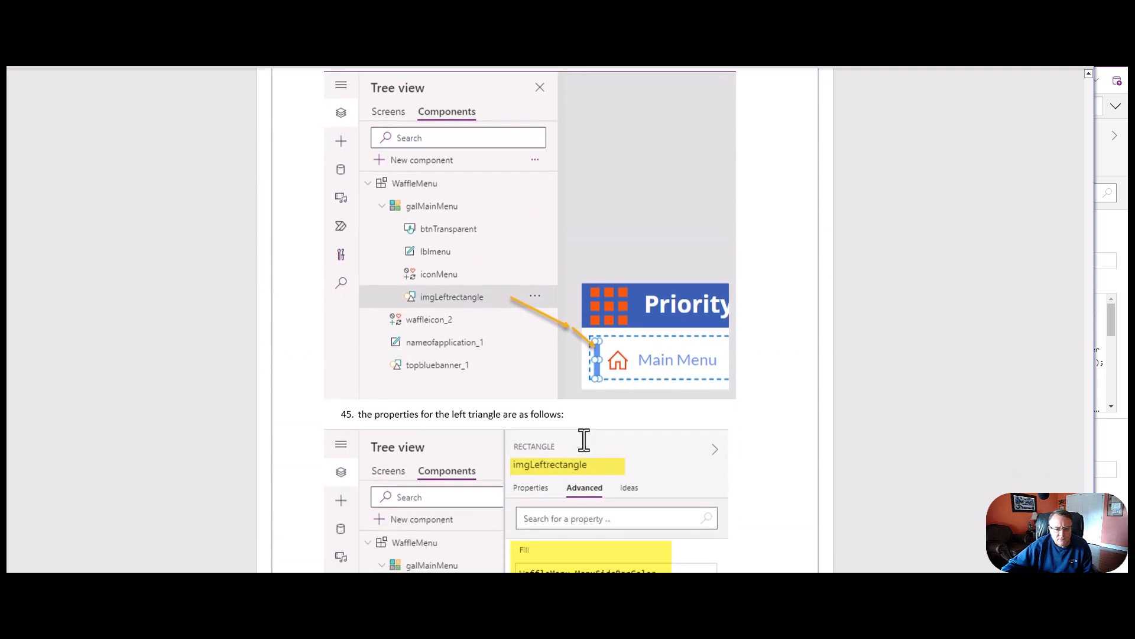
{"action": "scroll", "coordinate": [583, 443], "scroll_direction": "up", "scroll_amount": 1}
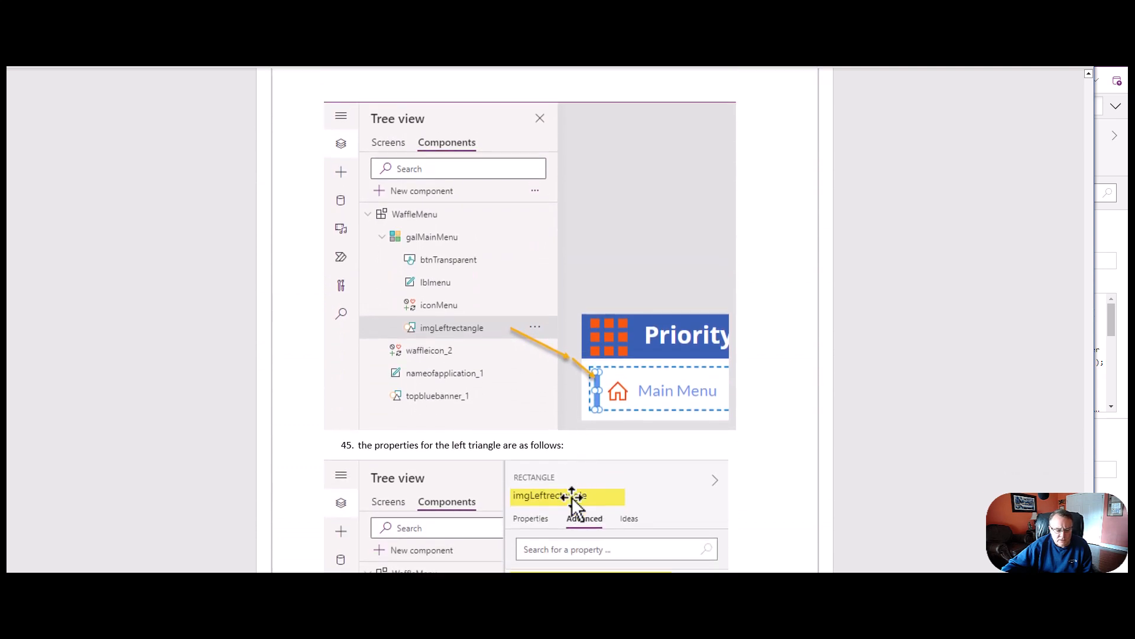
{"action": "scroll", "coordinate": [575, 488], "scroll_direction": "down", "scroll_amount": 6}
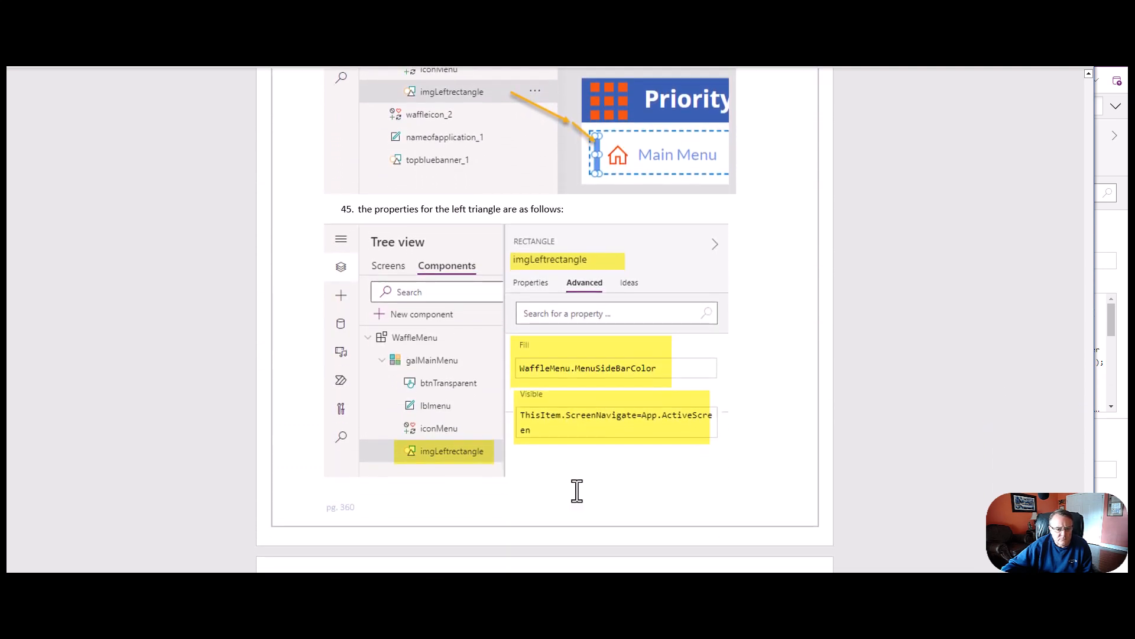
Step: Read steps 46 to 48 on the application name and banner, editing the menu items, and adjusting the custom properties
{"action": "scroll", "coordinate": [577, 490], "scroll_direction": "down", "scroll_amount": 10}
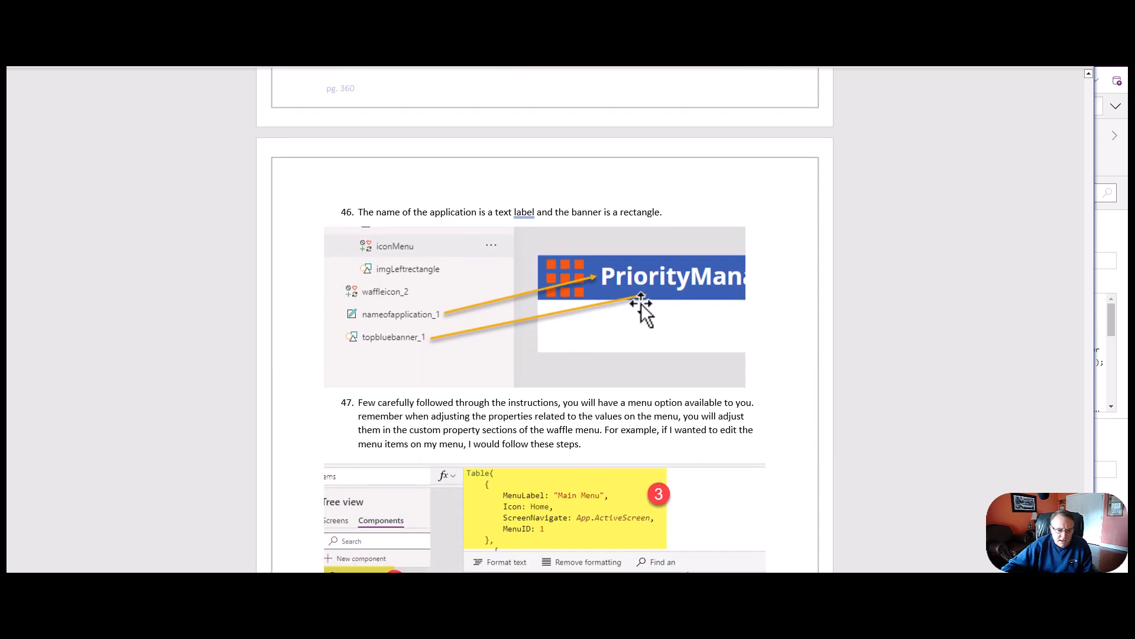
{"action": "scroll", "coordinate": [641, 303], "scroll_direction": "down", "scroll_amount": 6}
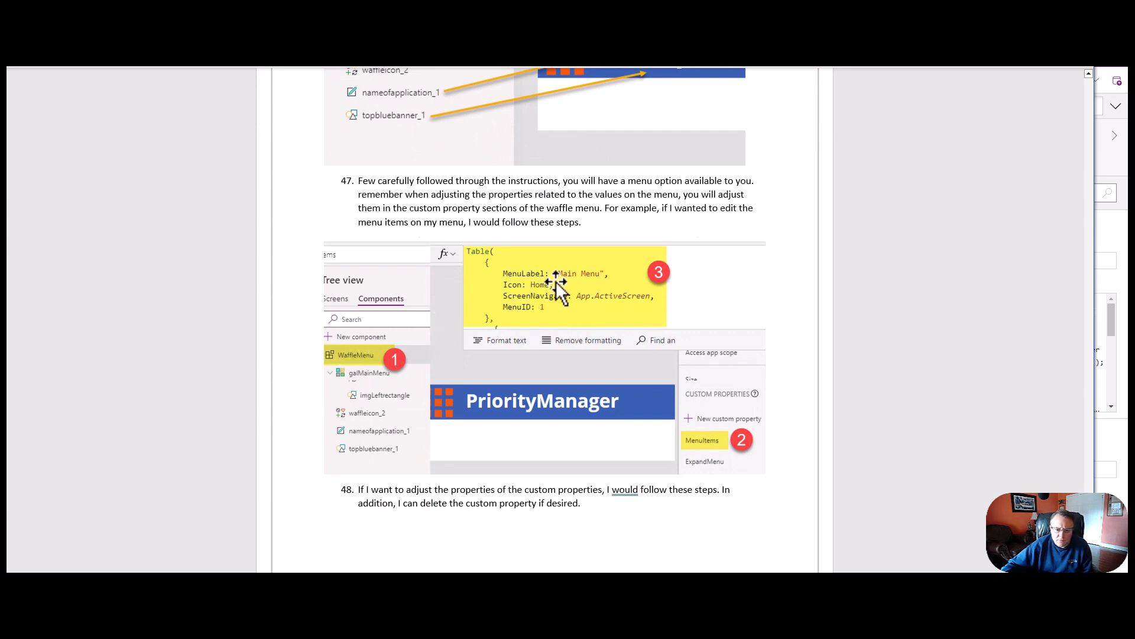
{"action": "scroll", "coordinate": [555, 281], "scroll_direction": "down", "scroll_amount": 13}
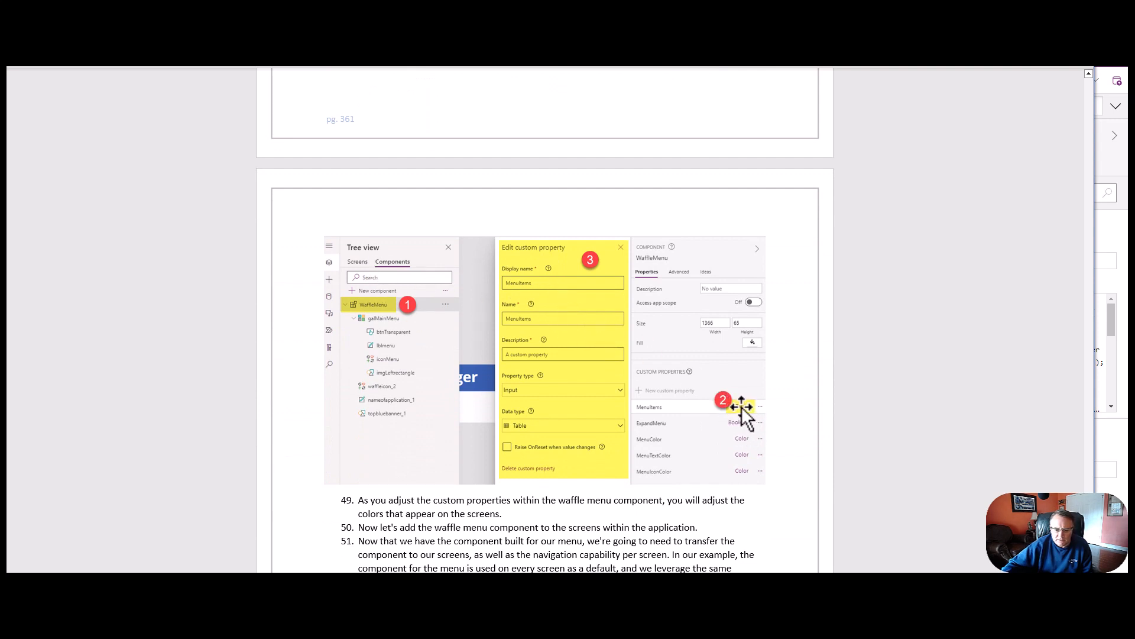
{"action": "scroll", "coordinate": [551, 347], "scroll_direction": "up", "scroll_amount": 10}
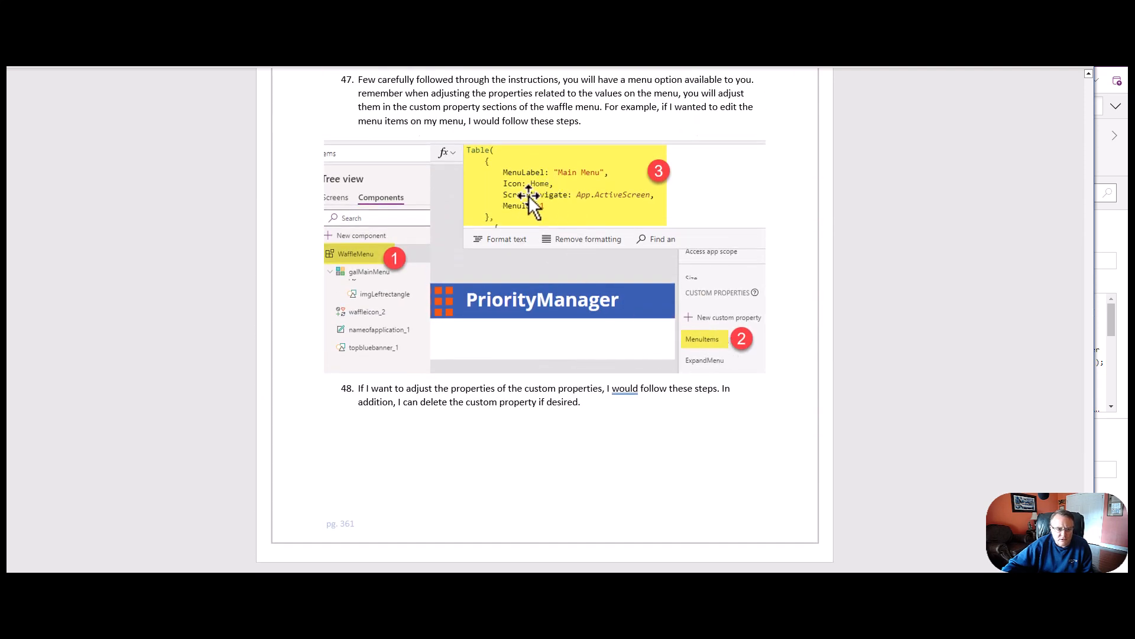
Step: Read steps 49 to 54 on the colTemp collection in the app's OnStart and the WaffleMenu_1 settings on each screen
{"action": "scroll", "coordinate": [526, 288], "scroll_direction": "down", "scroll_amount": 15}
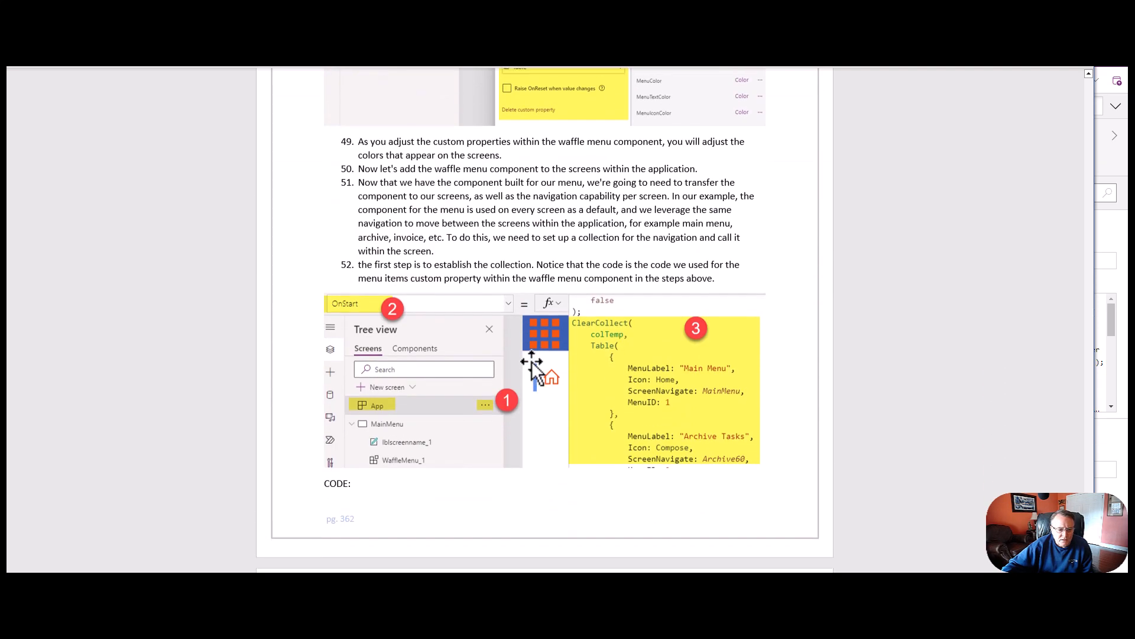
{"action": "scroll", "coordinate": [529, 371], "scroll_direction": "down", "scroll_amount": 1}
{"action": "scroll", "coordinate": [530, 370], "scroll_direction": "down", "scroll_amount": 1}
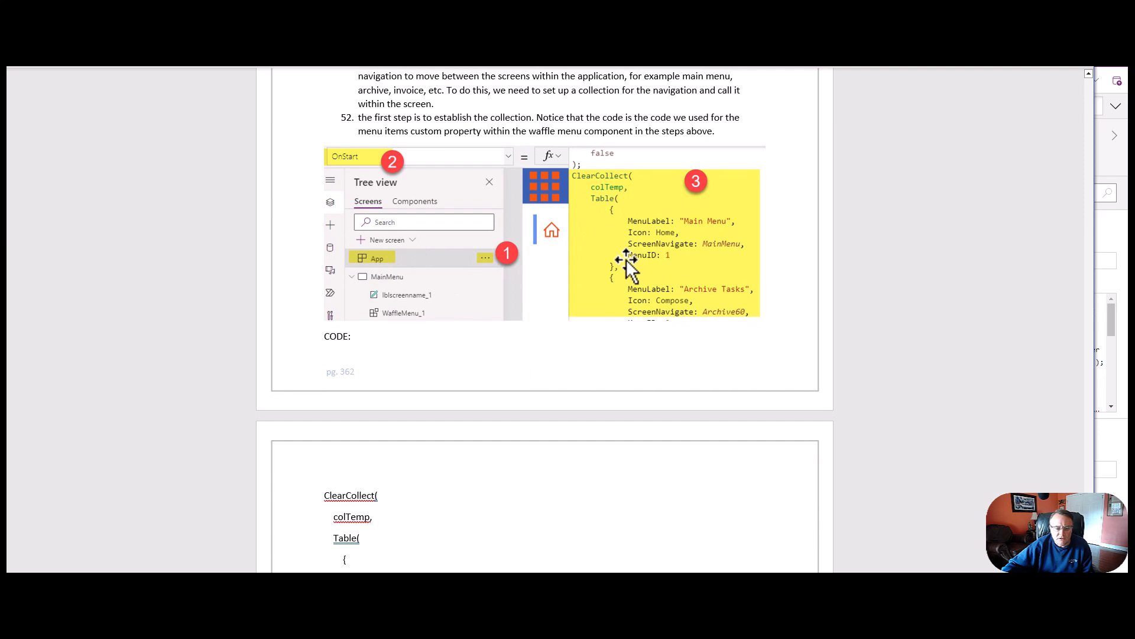
{"action": "scroll", "coordinate": [626, 263], "scroll_direction": "down", "scroll_amount": 20}
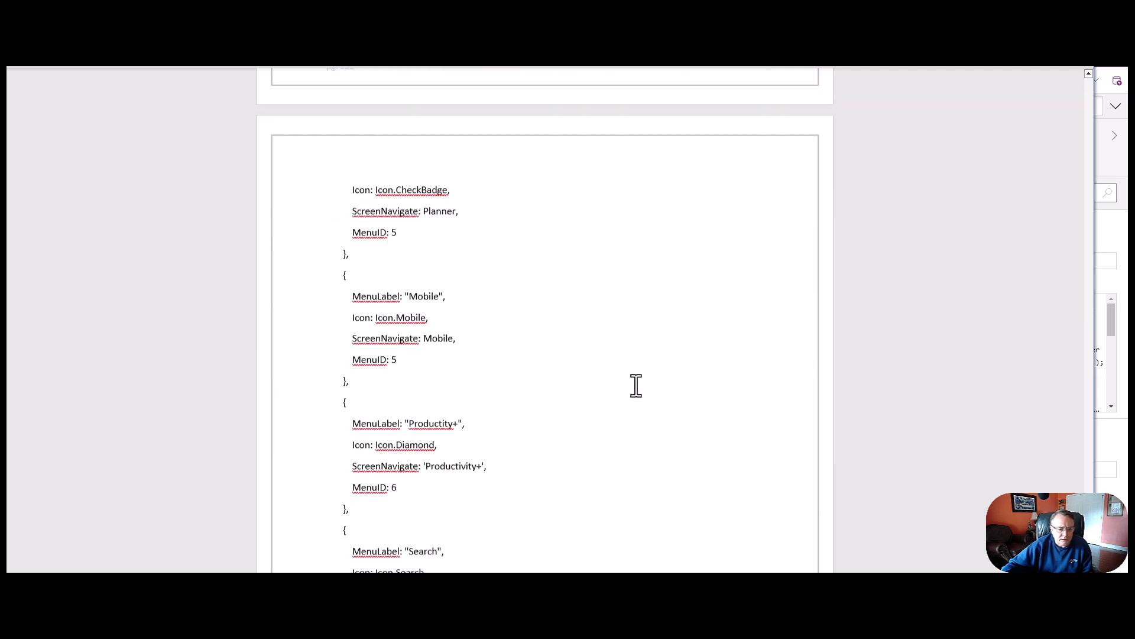
{"action": "scroll", "coordinate": [636, 386], "scroll_direction": "down", "scroll_amount": 20}
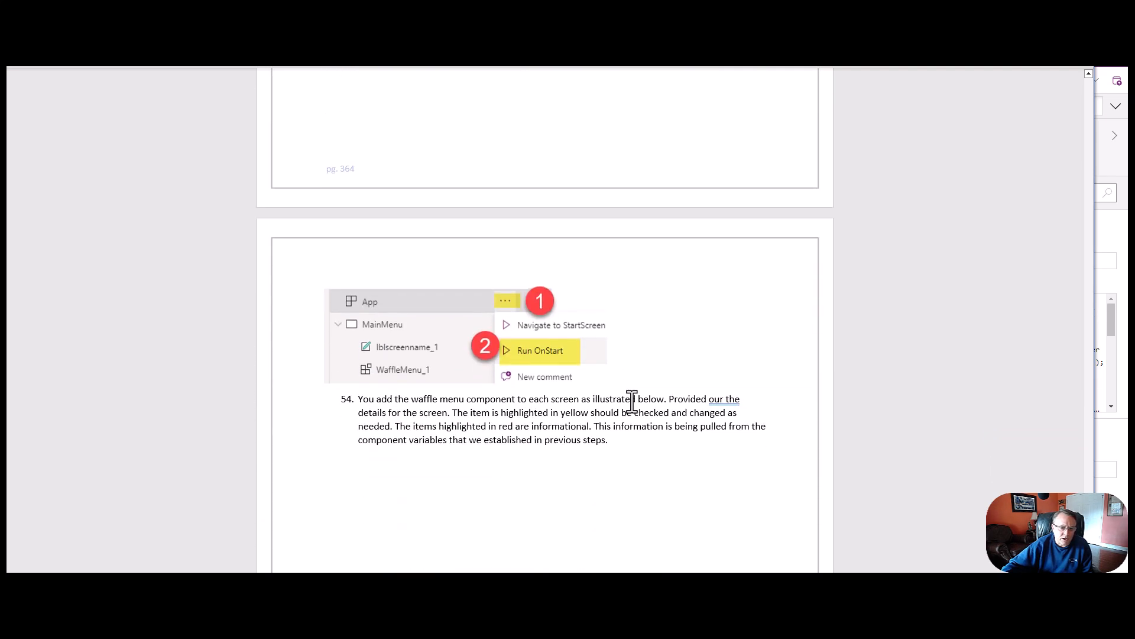
{"action": "scroll", "coordinate": [631, 401], "scroll_direction": "down", "scroll_amount": 10}
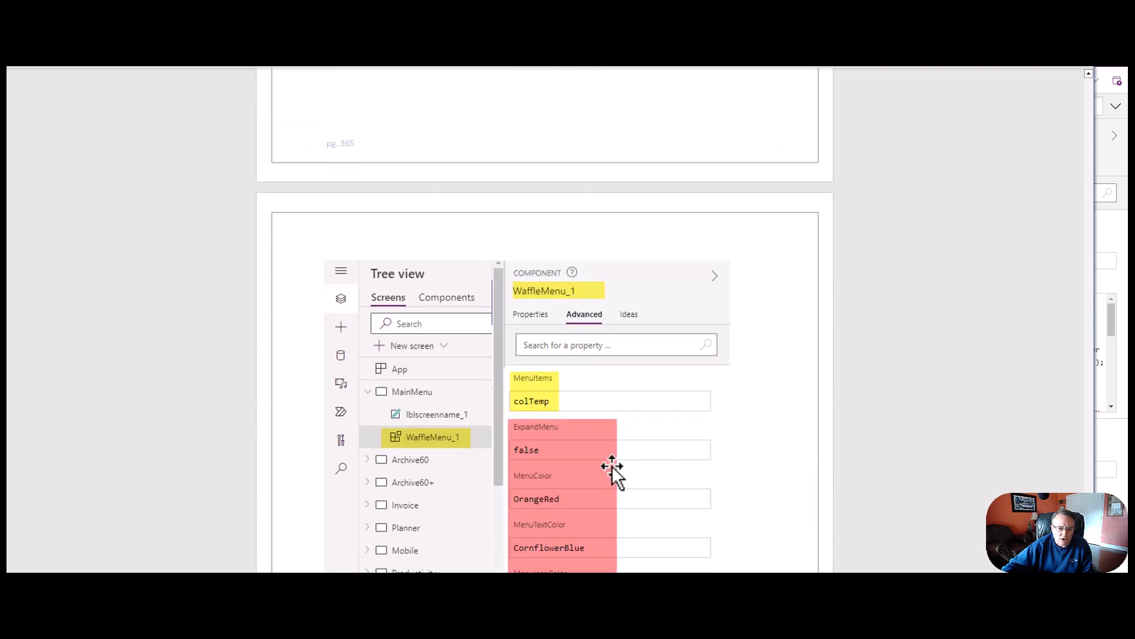
{"action": "scroll", "coordinate": [612, 466], "scroll_direction": "down", "scroll_amount": 3}
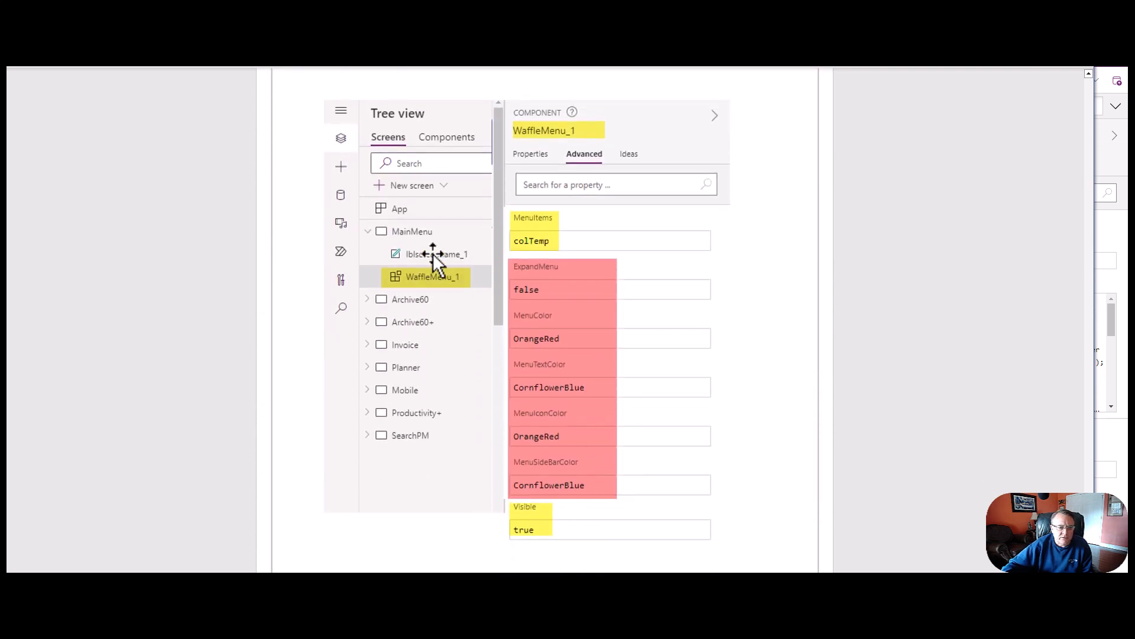
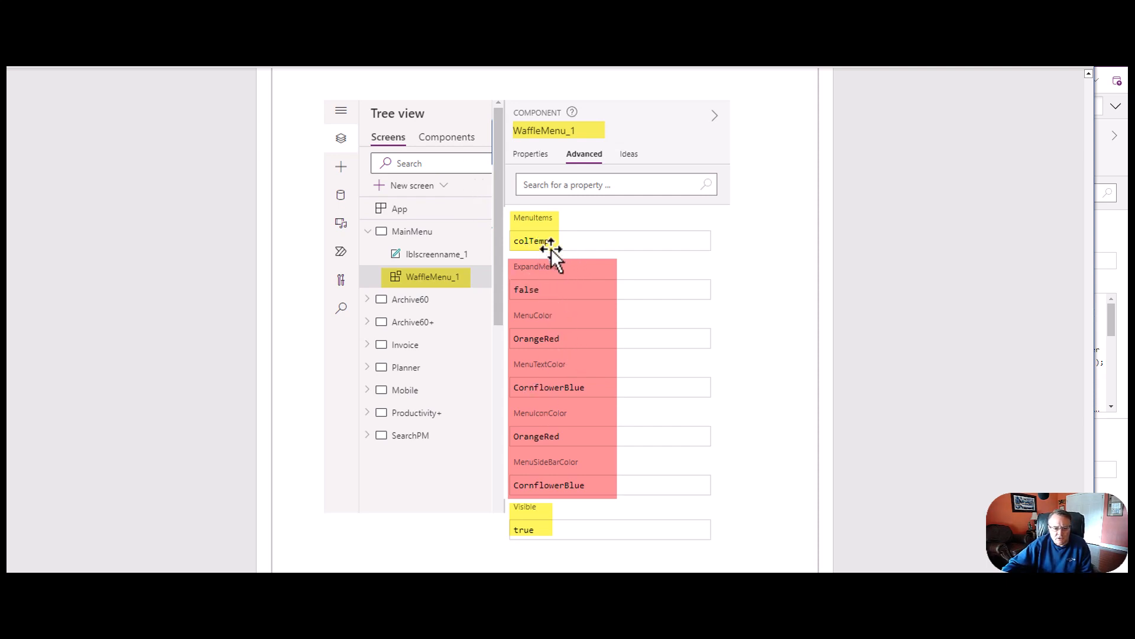
Step: Recheck the colTemp ClearCollect code in step 52 against the WaffleMenu_1 settings at the end of the guide
{"action": "scroll", "coordinate": [537, 244], "scroll_direction": "up", "scroll_amount": 10}
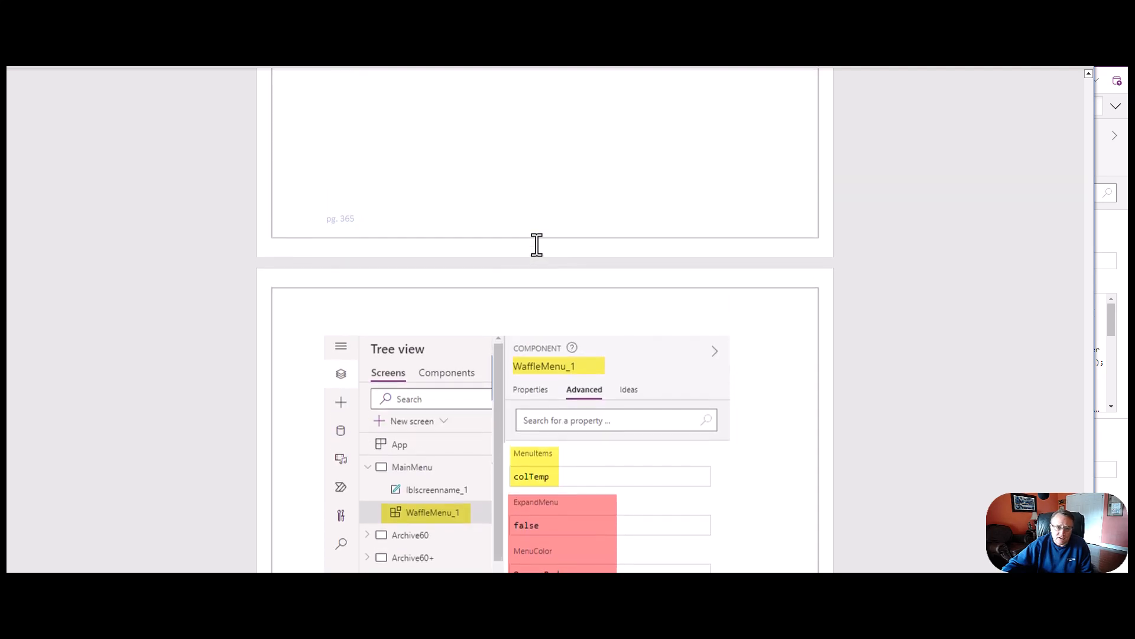
{"action": "scroll", "coordinate": [535, 243], "scroll_direction": "up", "scroll_amount": 15}
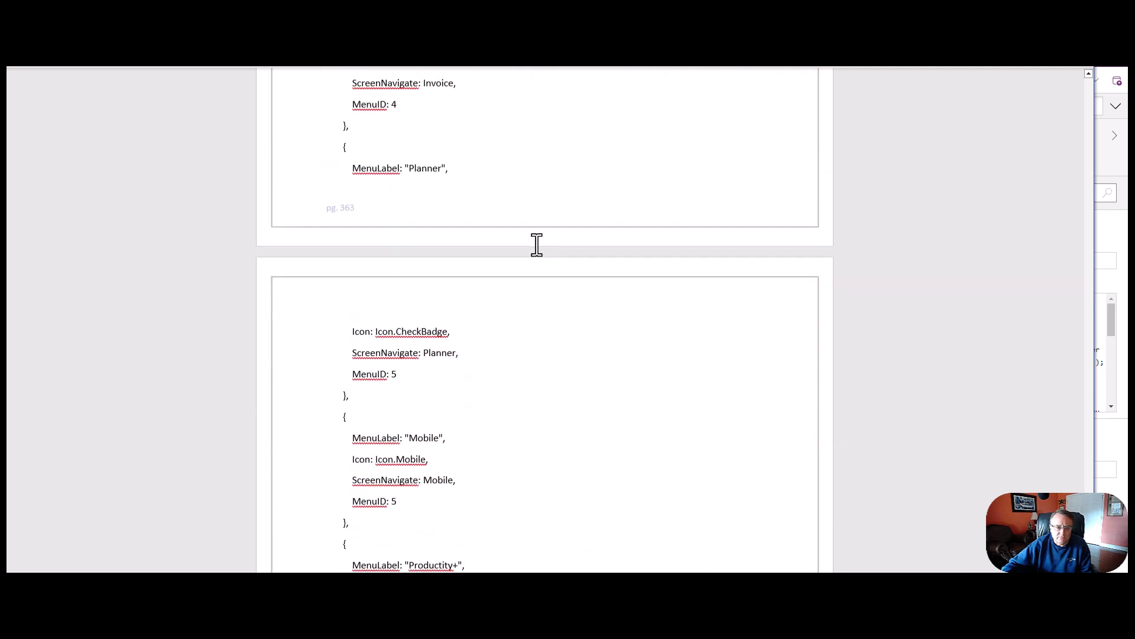
{"action": "scroll", "coordinate": [536, 243], "scroll_direction": "up", "scroll_amount": 1}
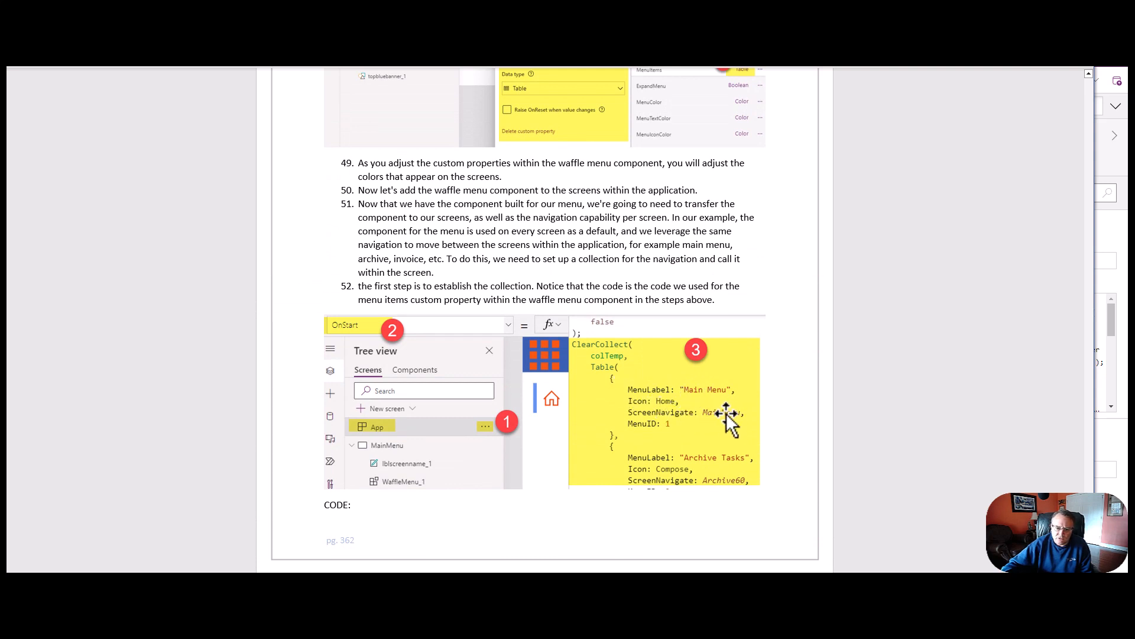
{"action": "scroll", "coordinate": [719, 509], "scroll_direction": "down", "scroll_amount": 4}
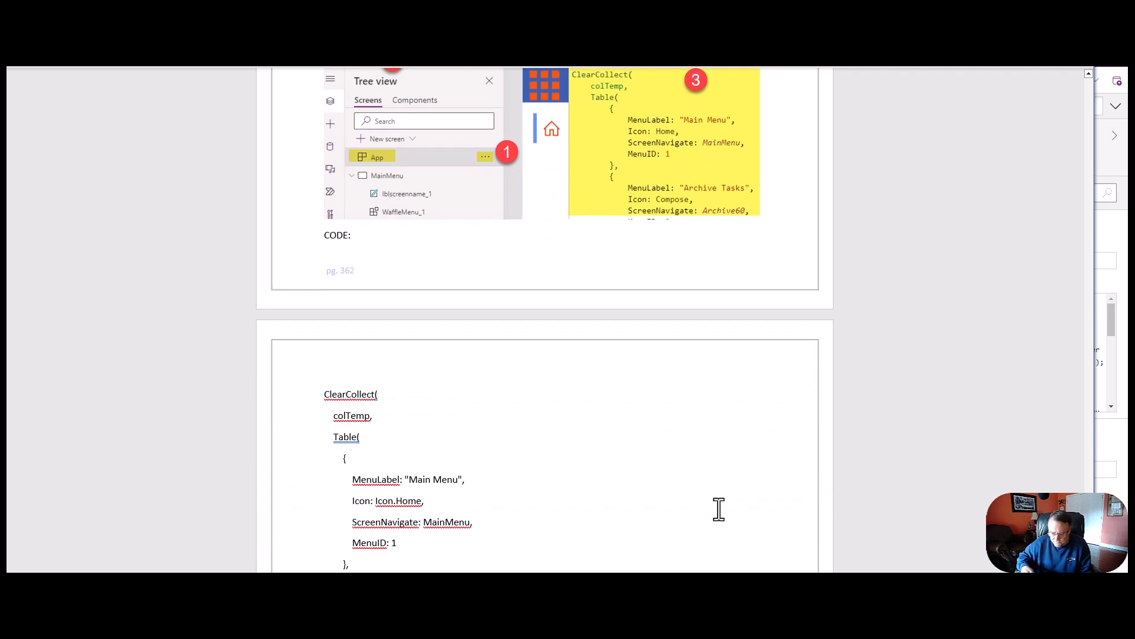
{"action": "scroll", "coordinate": [718, 509], "scroll_direction": "down", "scroll_amount": 20}
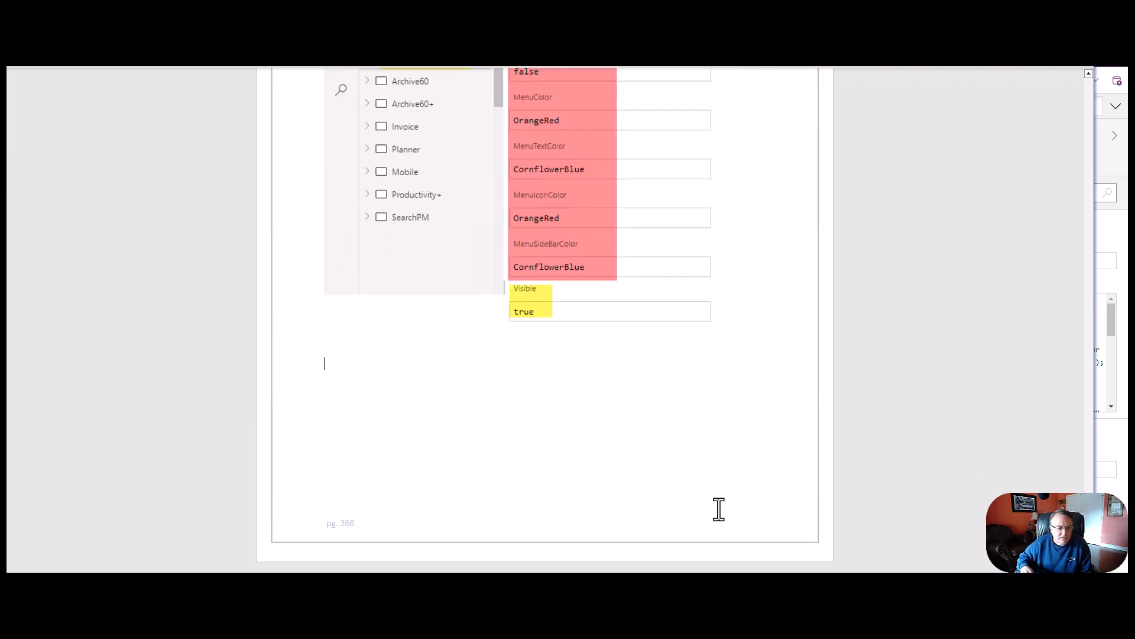